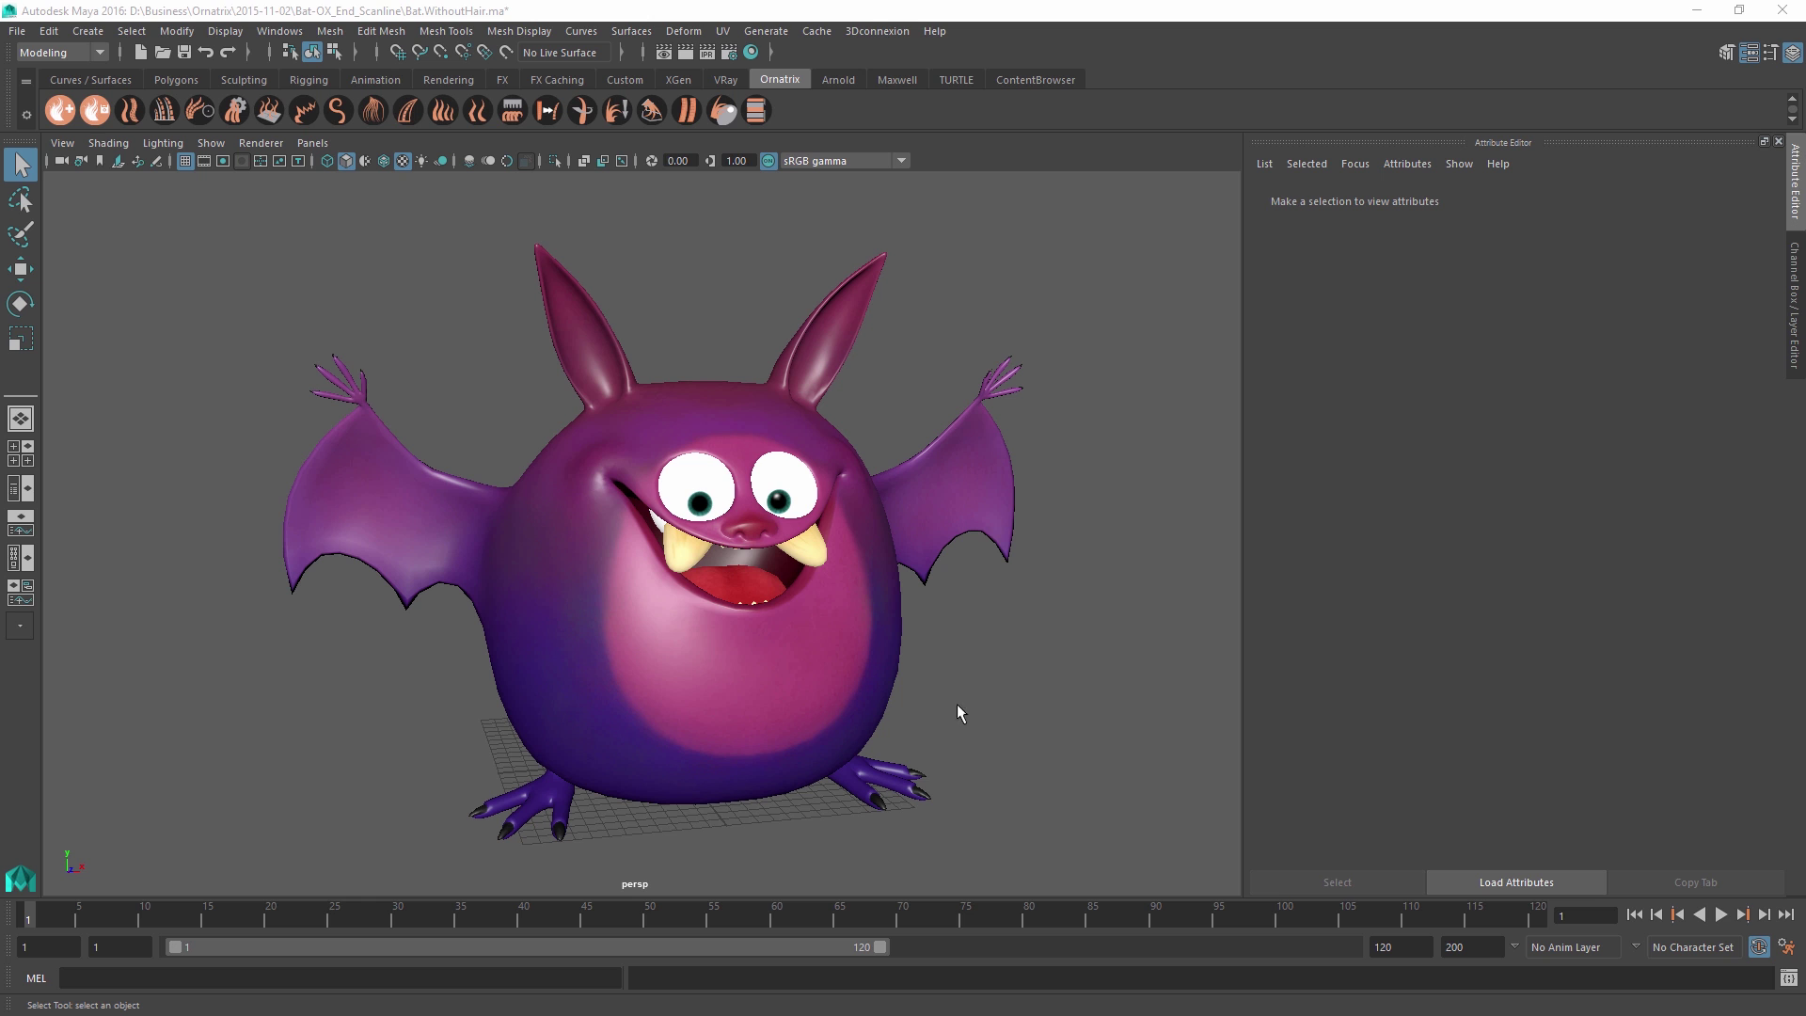
# Create hair on the bat's body mesh from the Feathers groom preset, with scale and detail at 1.00.
pyautogui.click(815, 729)
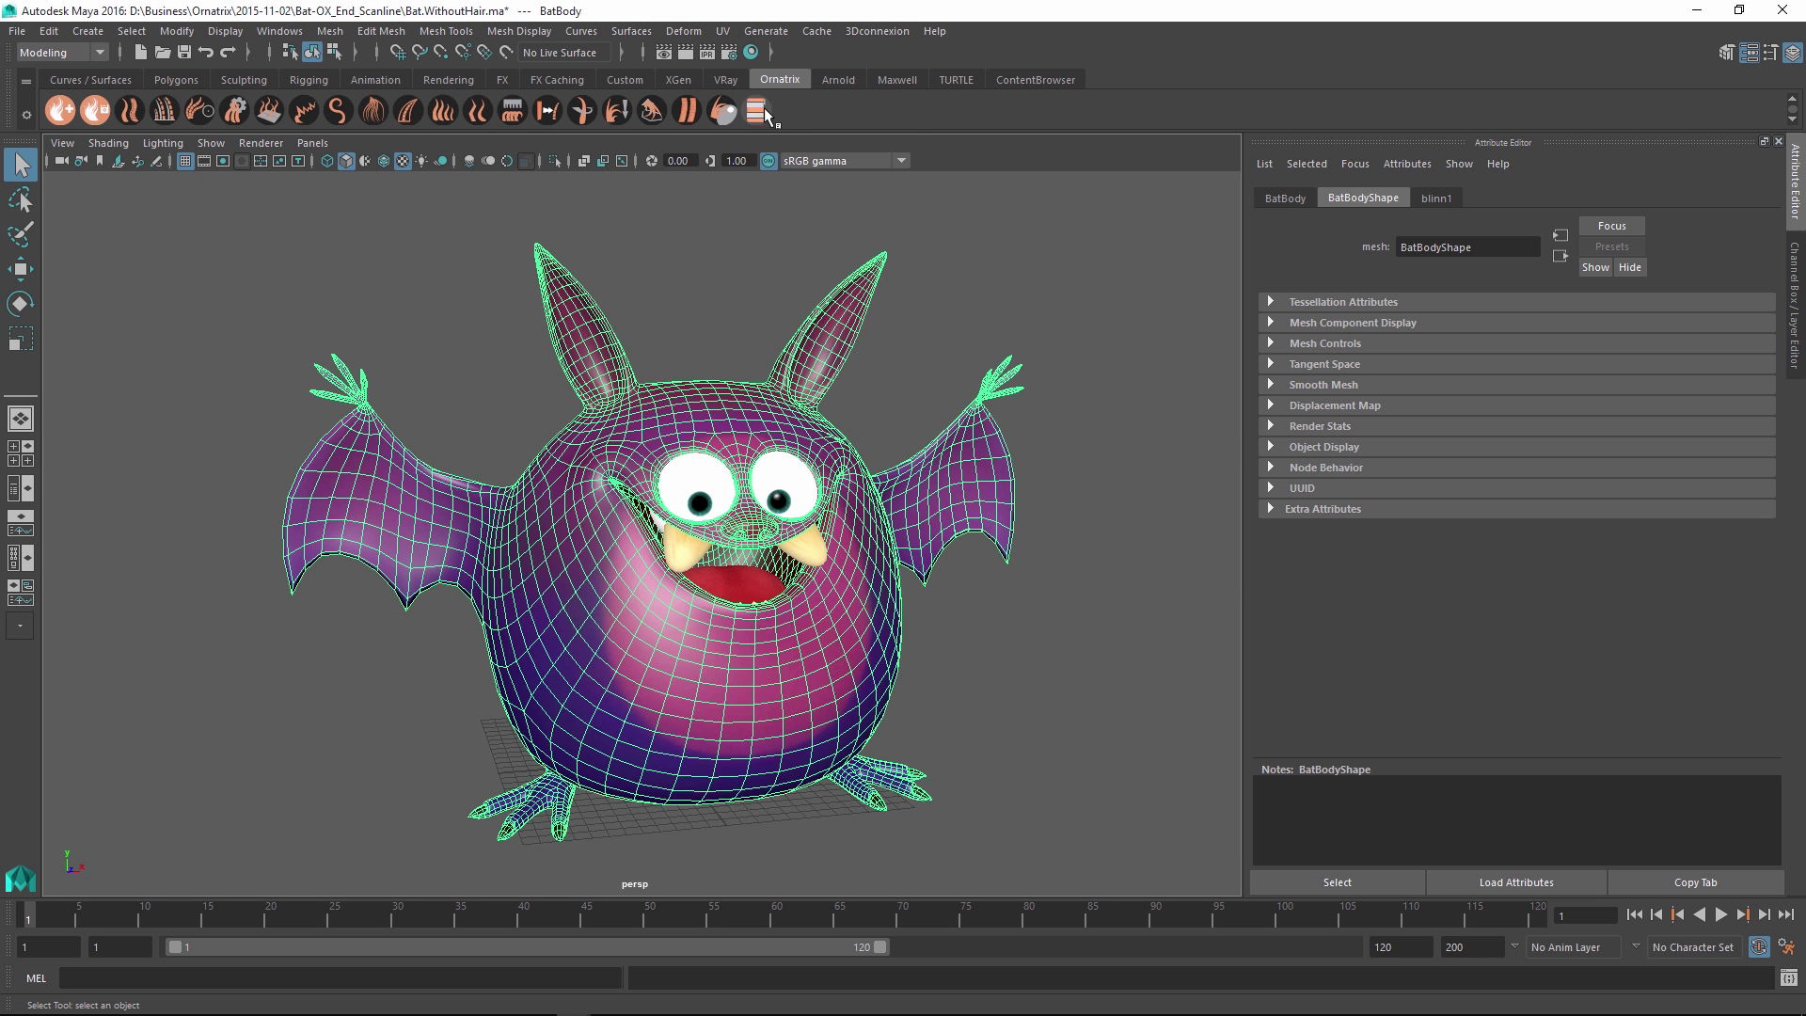
pyautogui.click(758, 110)
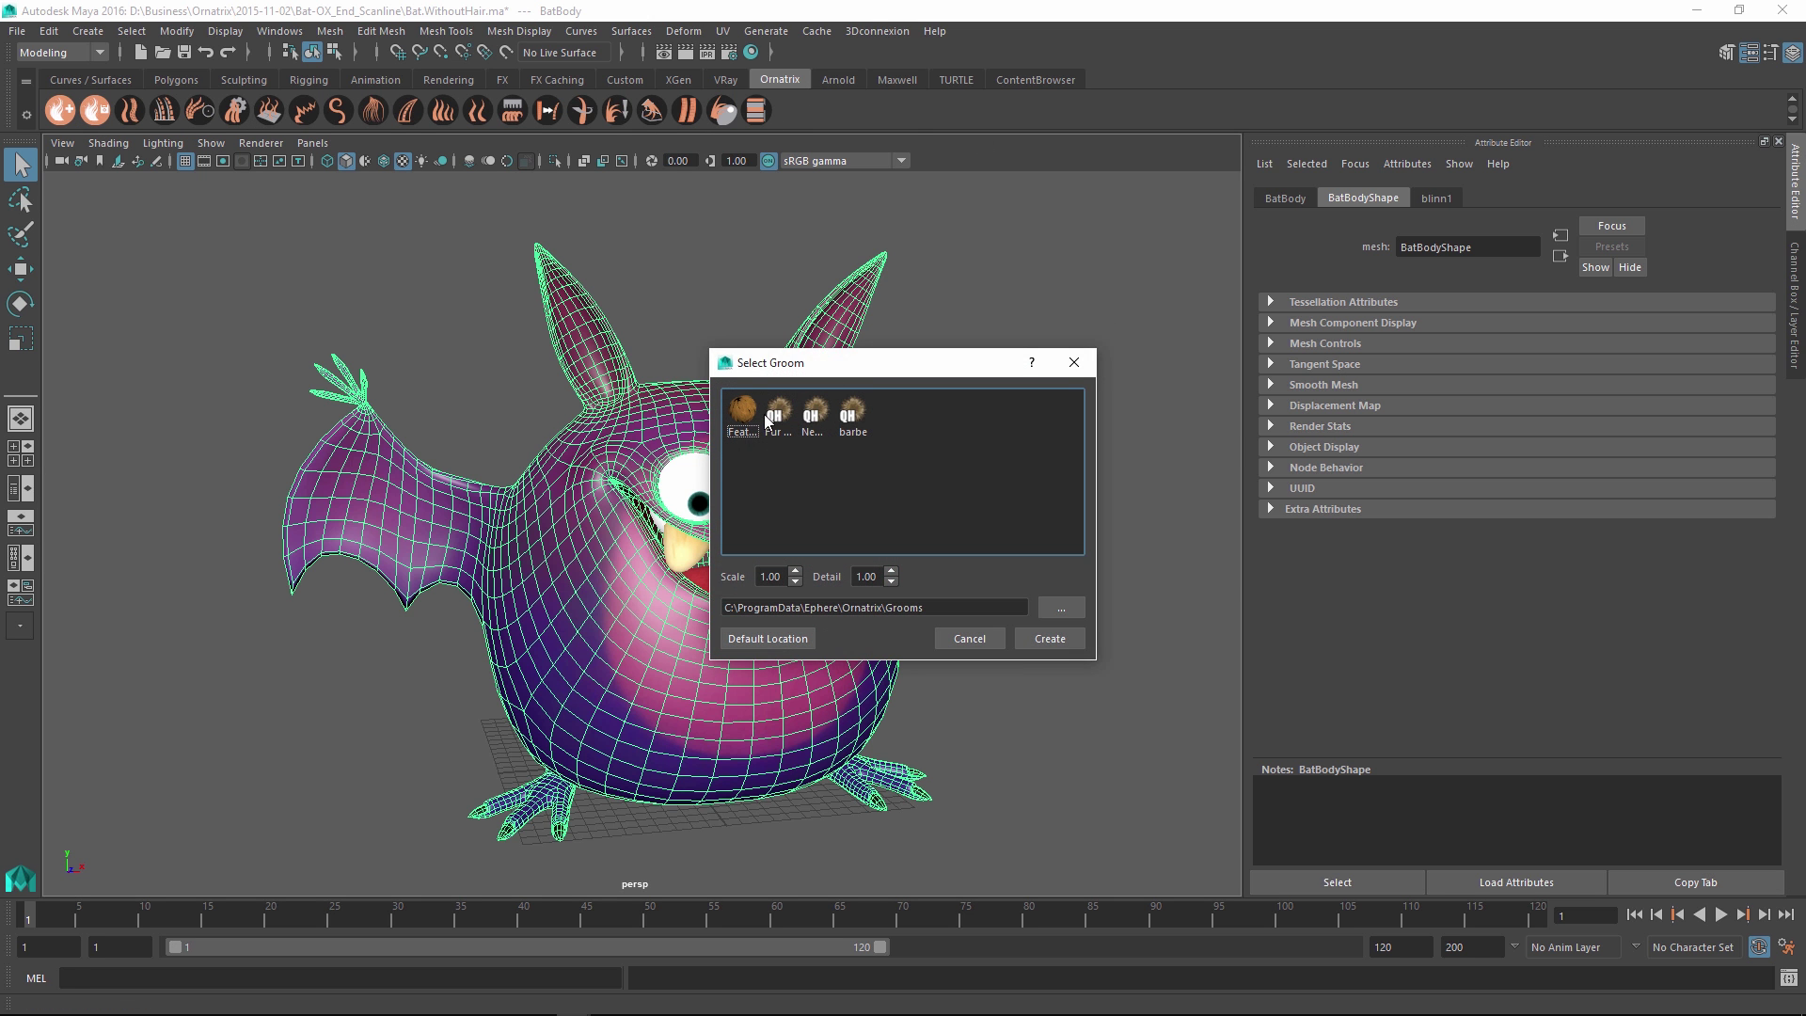
pyautogui.doubleClick(757, 416)
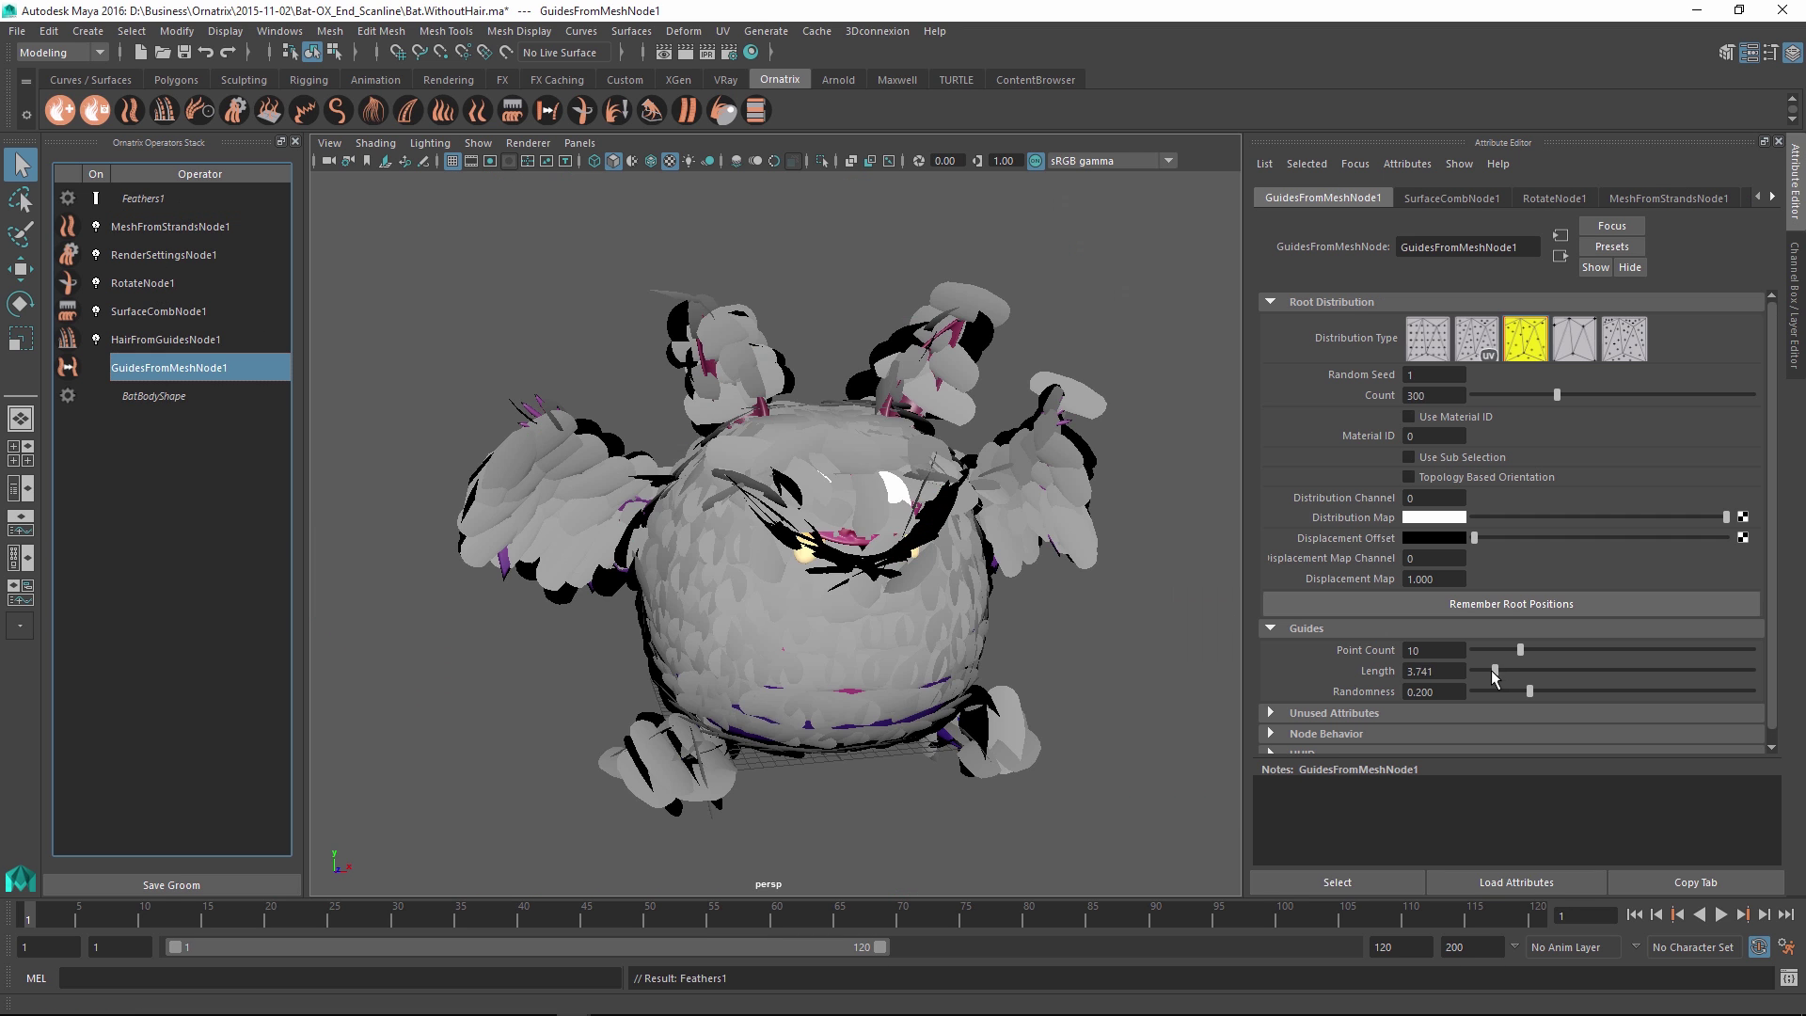
# Set the guide length to 2.381 in GuidesFromMeshNode1 and the feather radius to 0.190 in RenderSettingsNode1.
pyautogui.moveTo(1492, 669); pyautogui.dragTo(1486, 682)
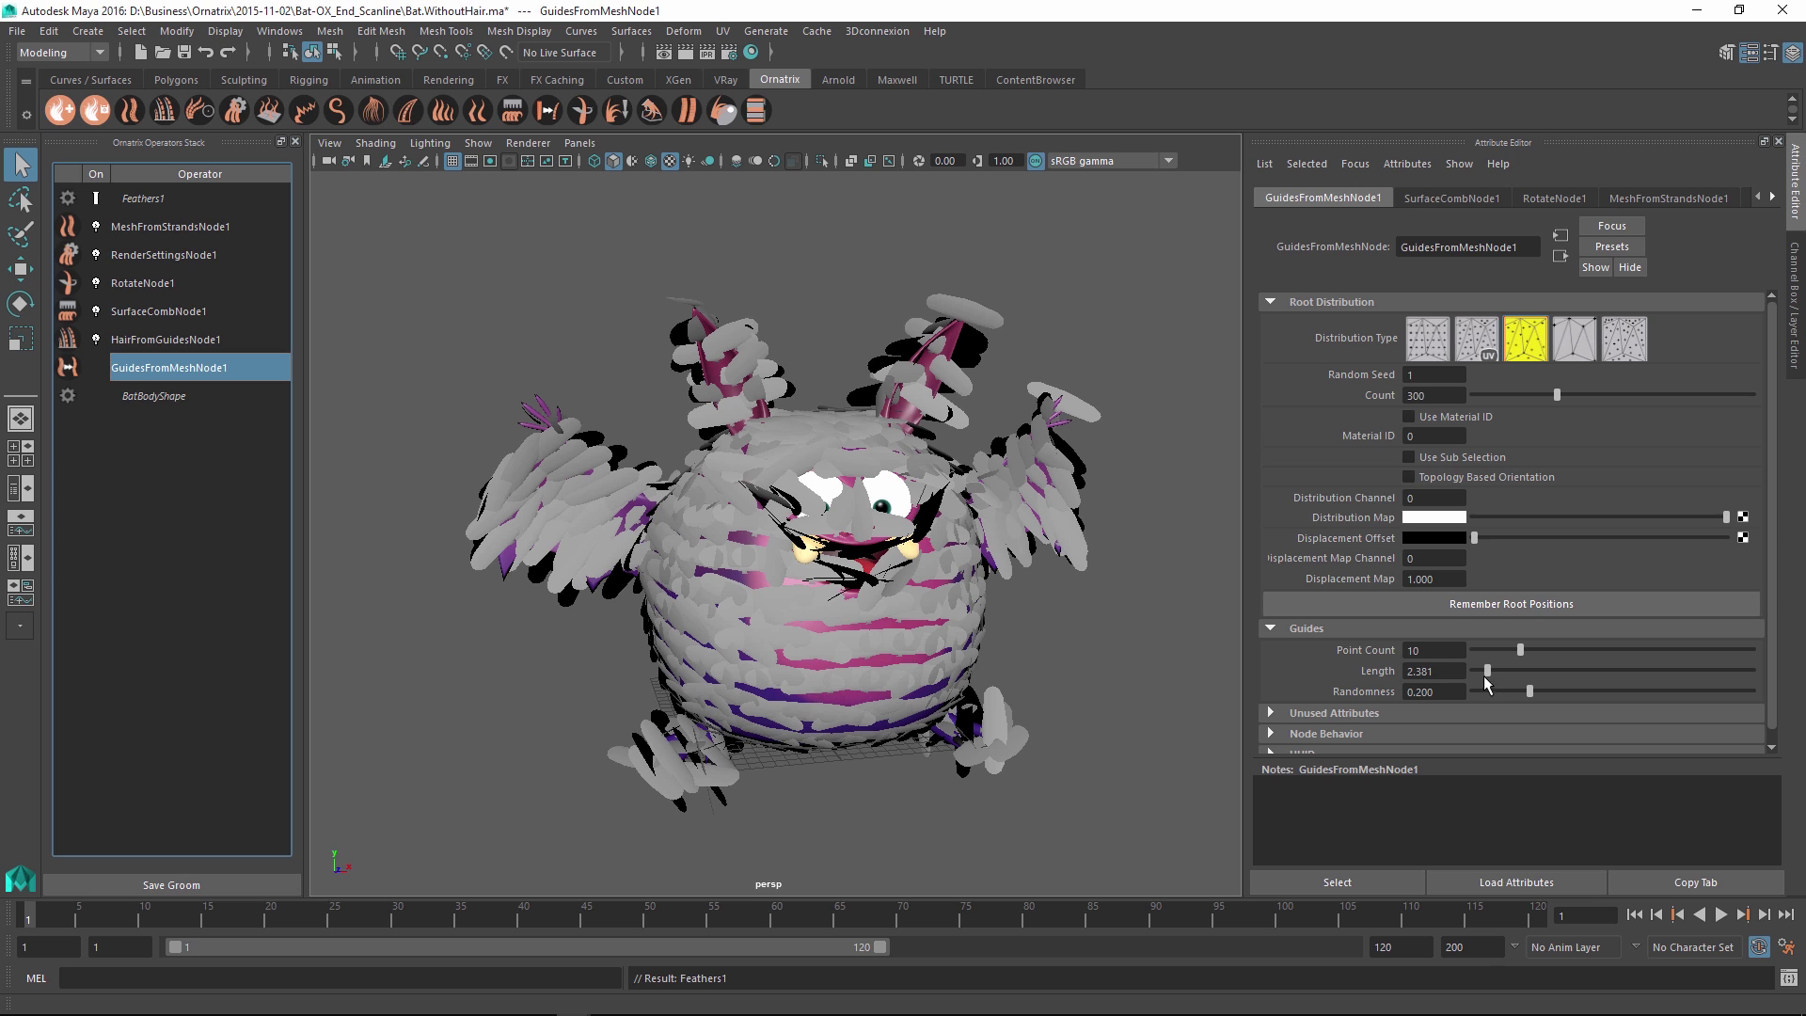
pyautogui.click(202, 261)
pyautogui.moveTo(1594, 345); pyautogui.dragTo(1529, 344)
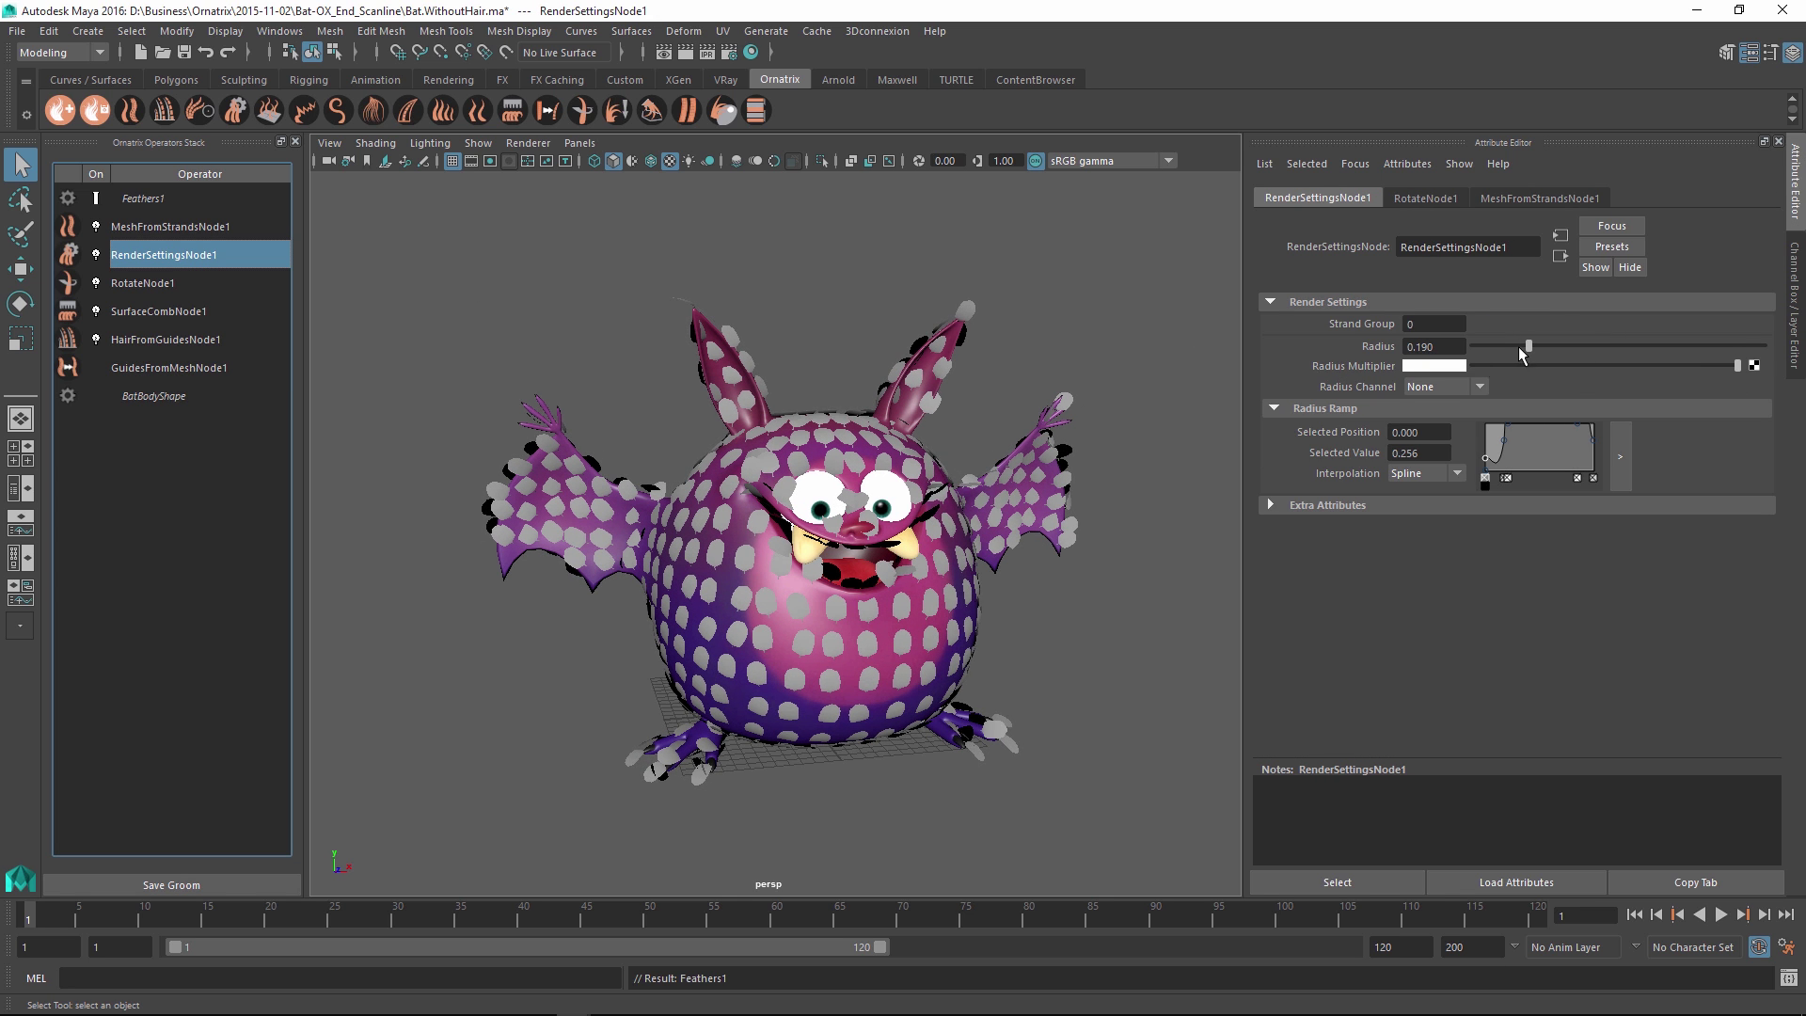
# Start the Sinks Editing Tool of SurfaceCombNode1 in Add mode and place downward-pointing sinks on the bat's body.
pyautogui.scroll(2, 957, 594)
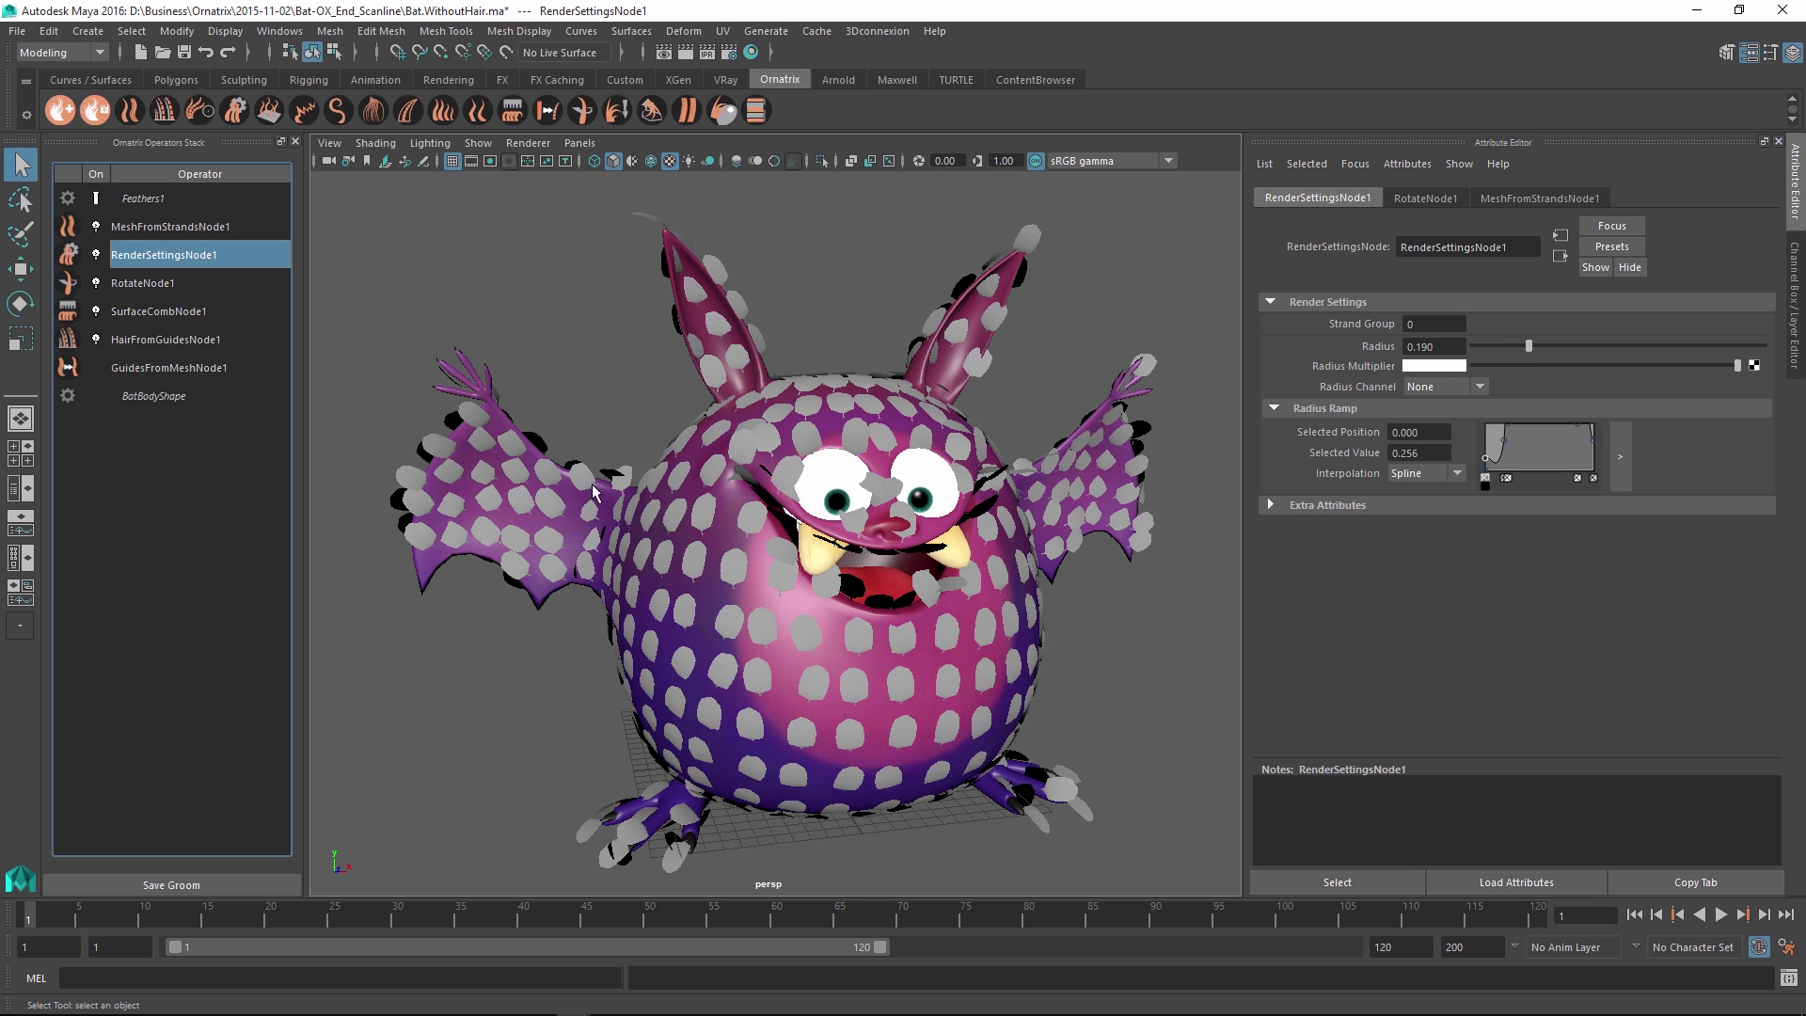
pyautogui.click(184, 312)
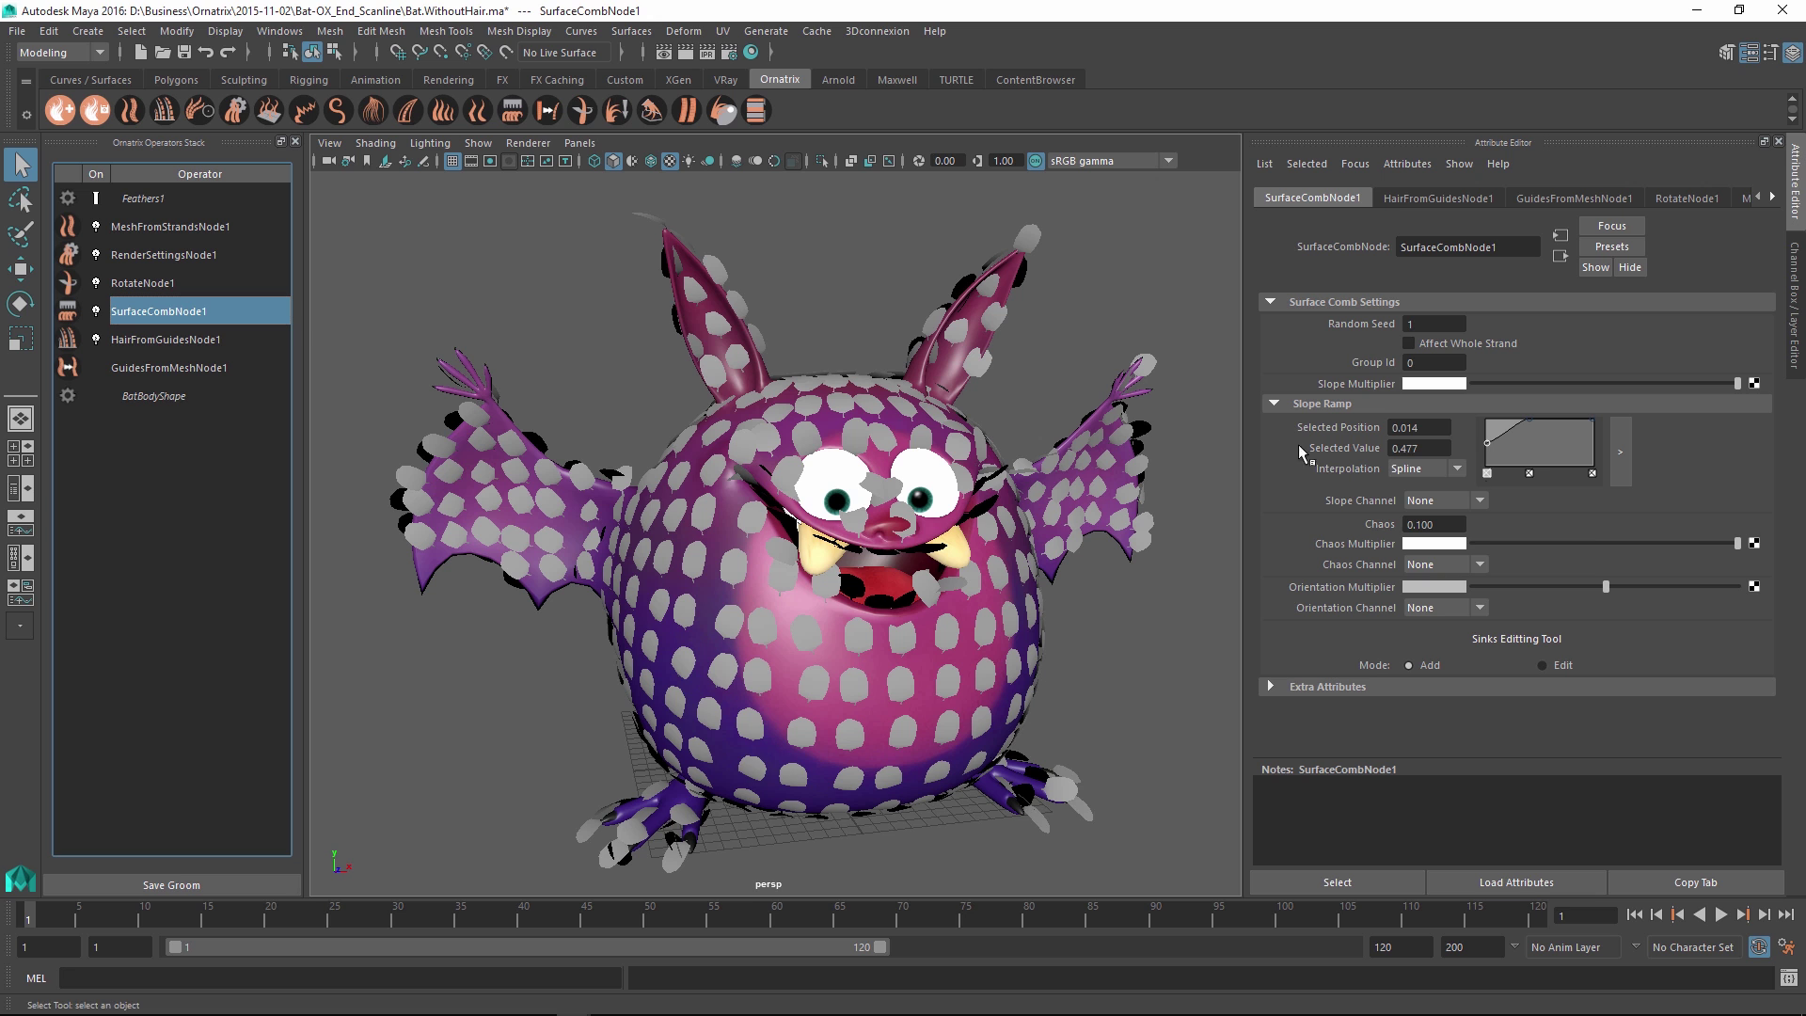
pyautogui.click(1503, 640)
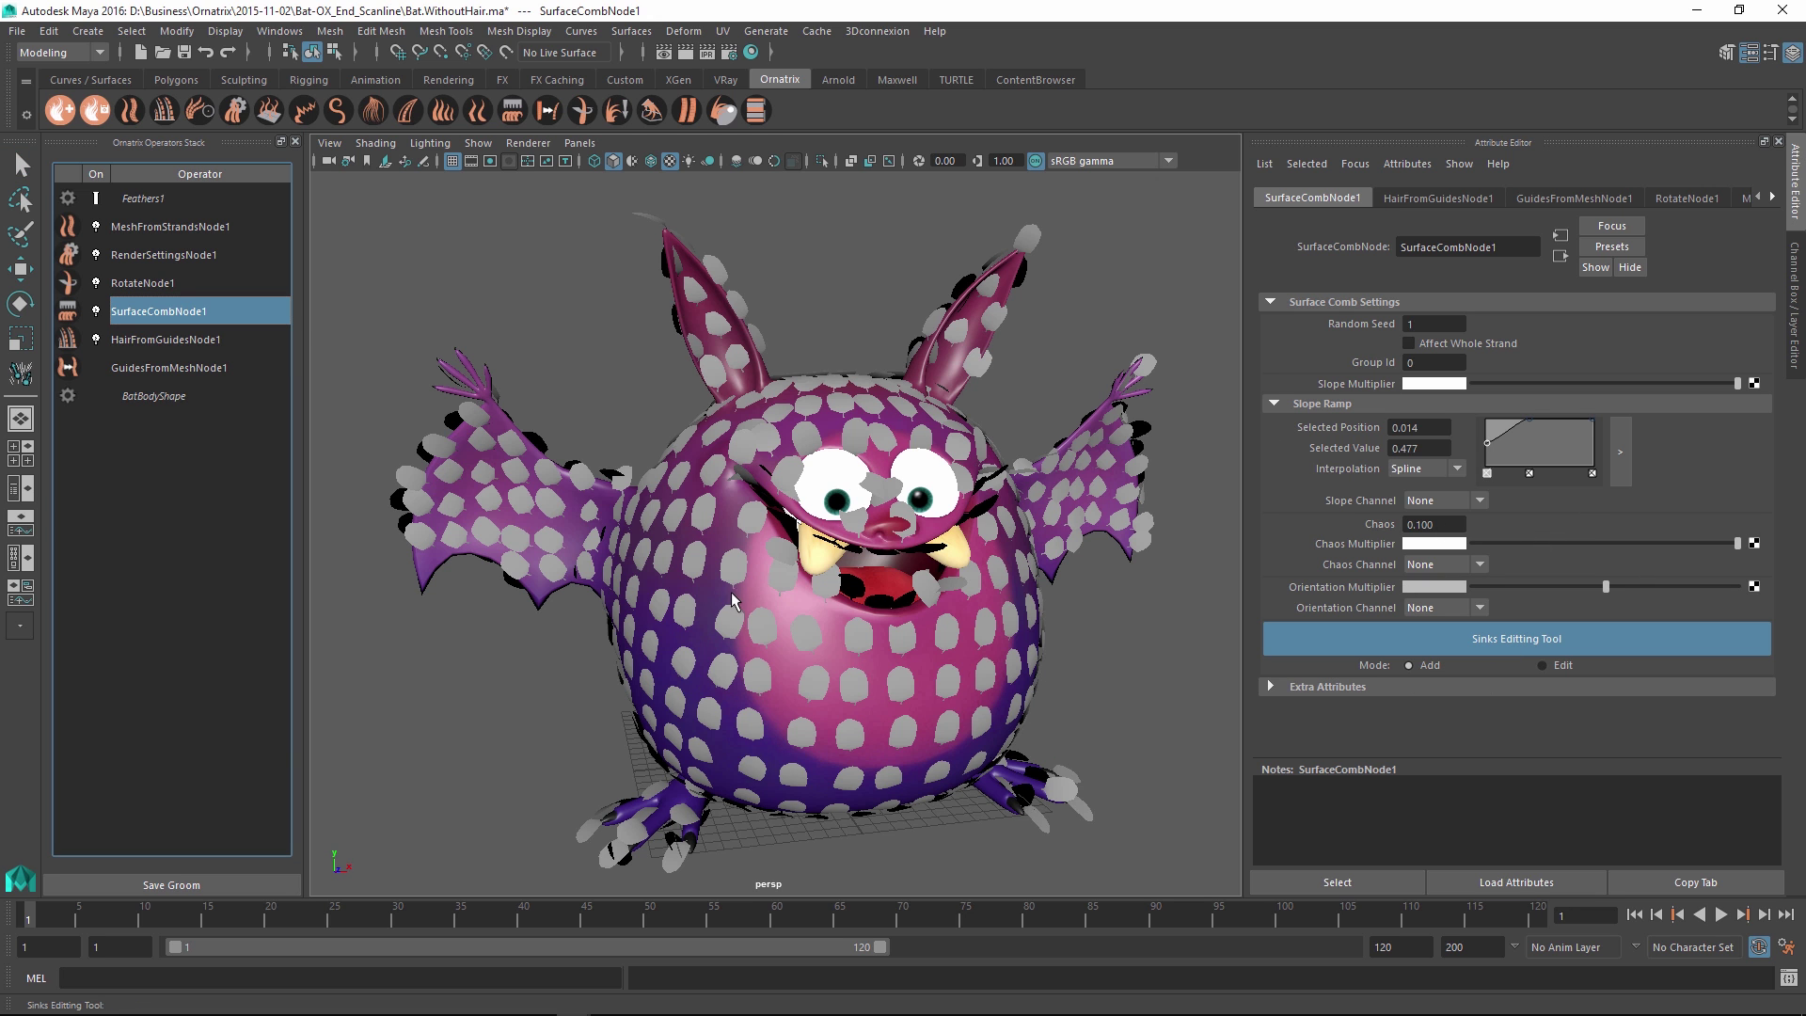
pyautogui.click(689, 698)
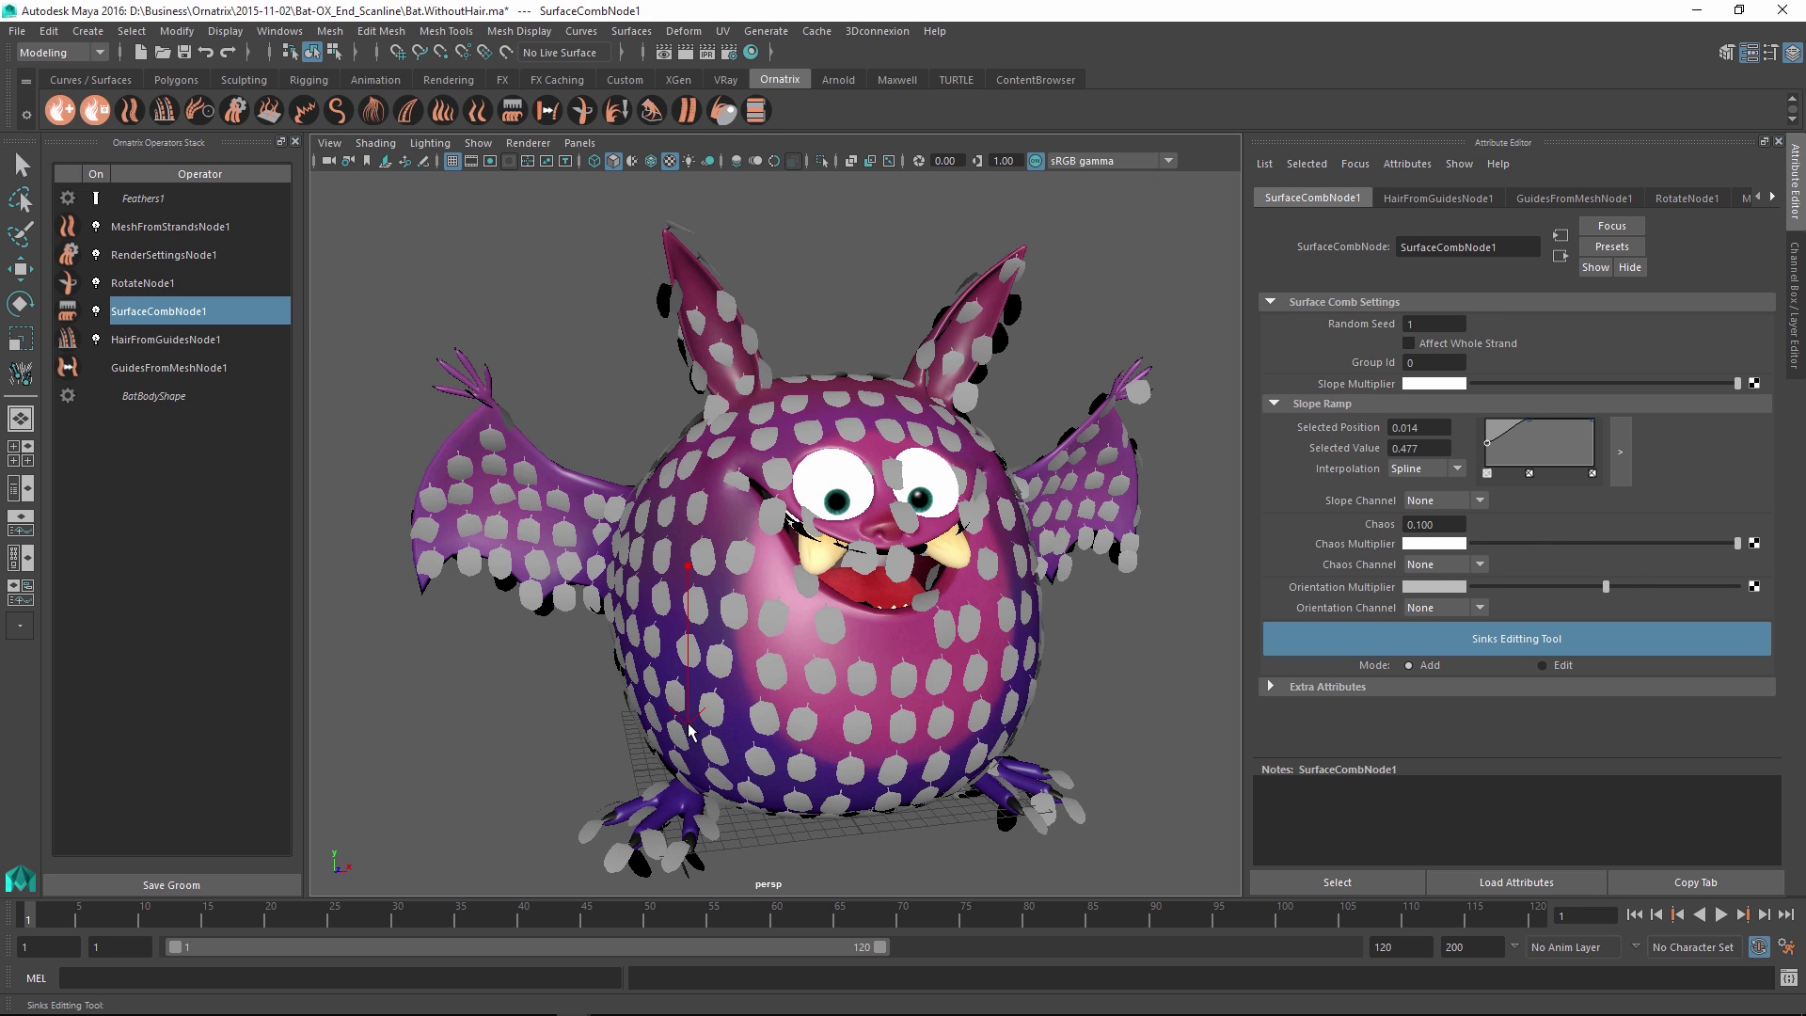
# Add surface comb sinks to both of the bat's ears.
pyautogui.keyDown('alt'); pyautogui.moveTo(1007, 573); pyautogui.dragTo(744, 632); pyautogui.keyUp('alt')
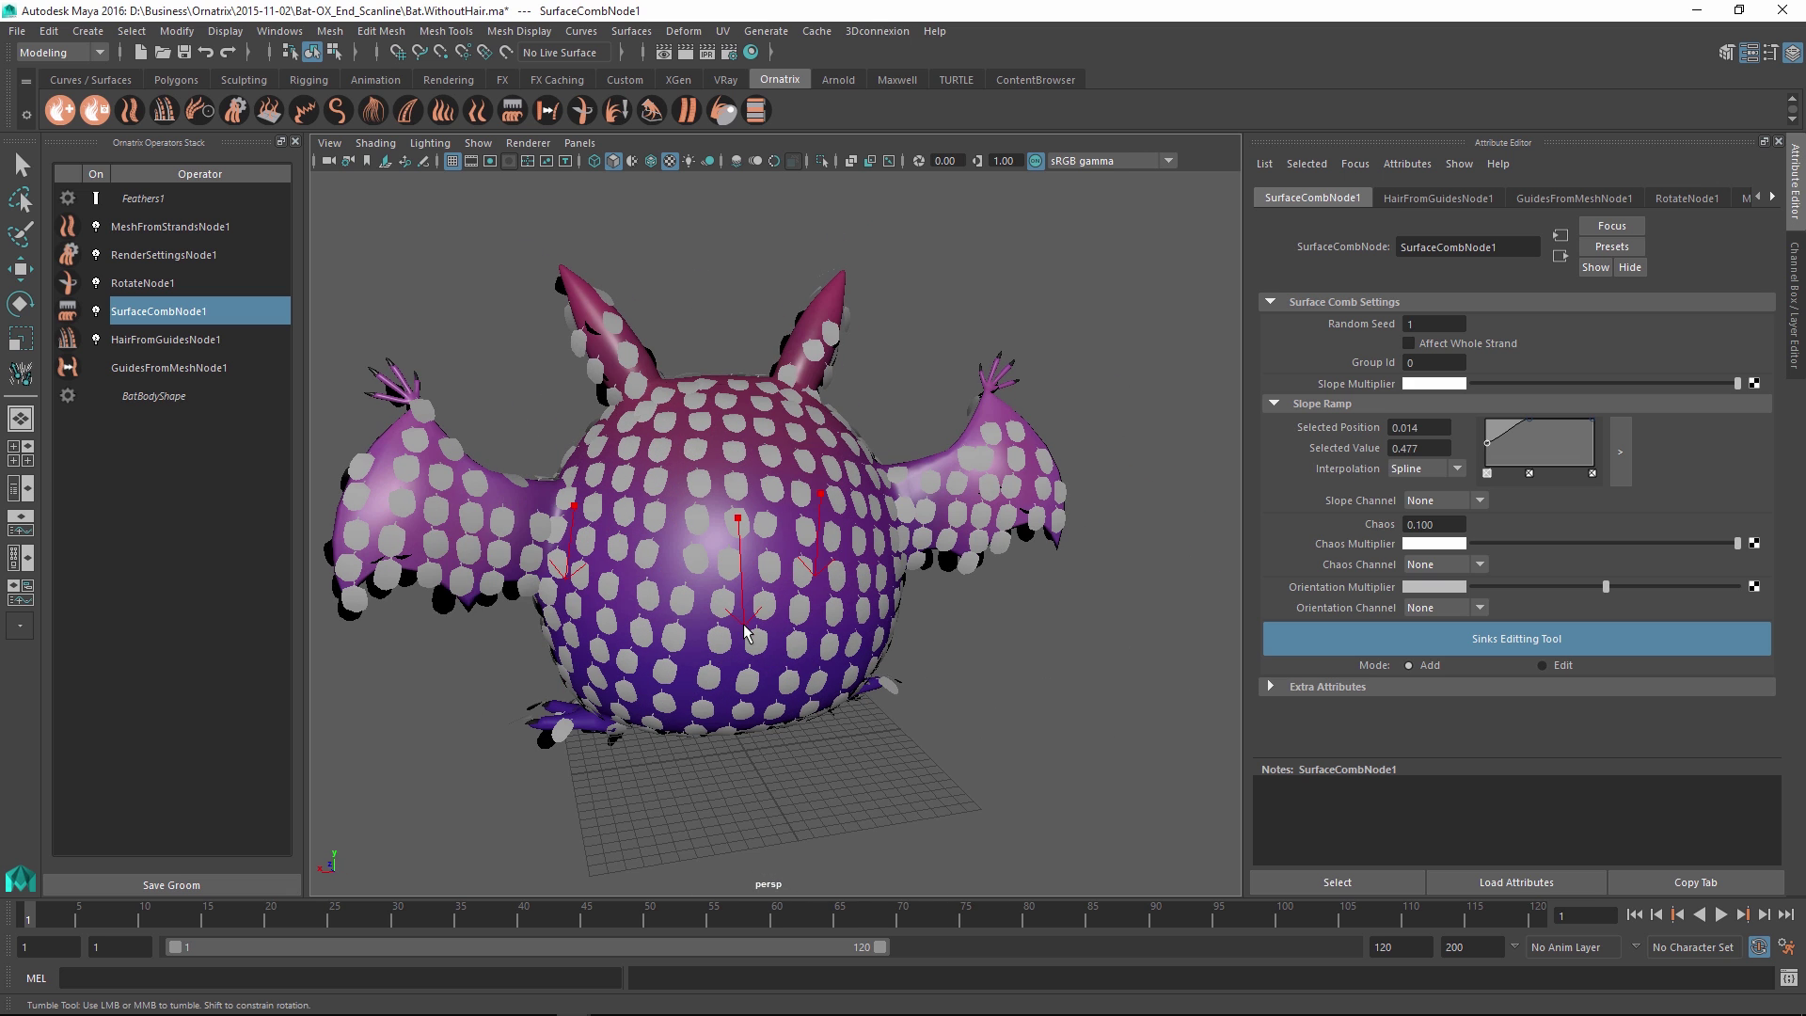
pyautogui.click(615, 347)
pyautogui.click(822, 342)
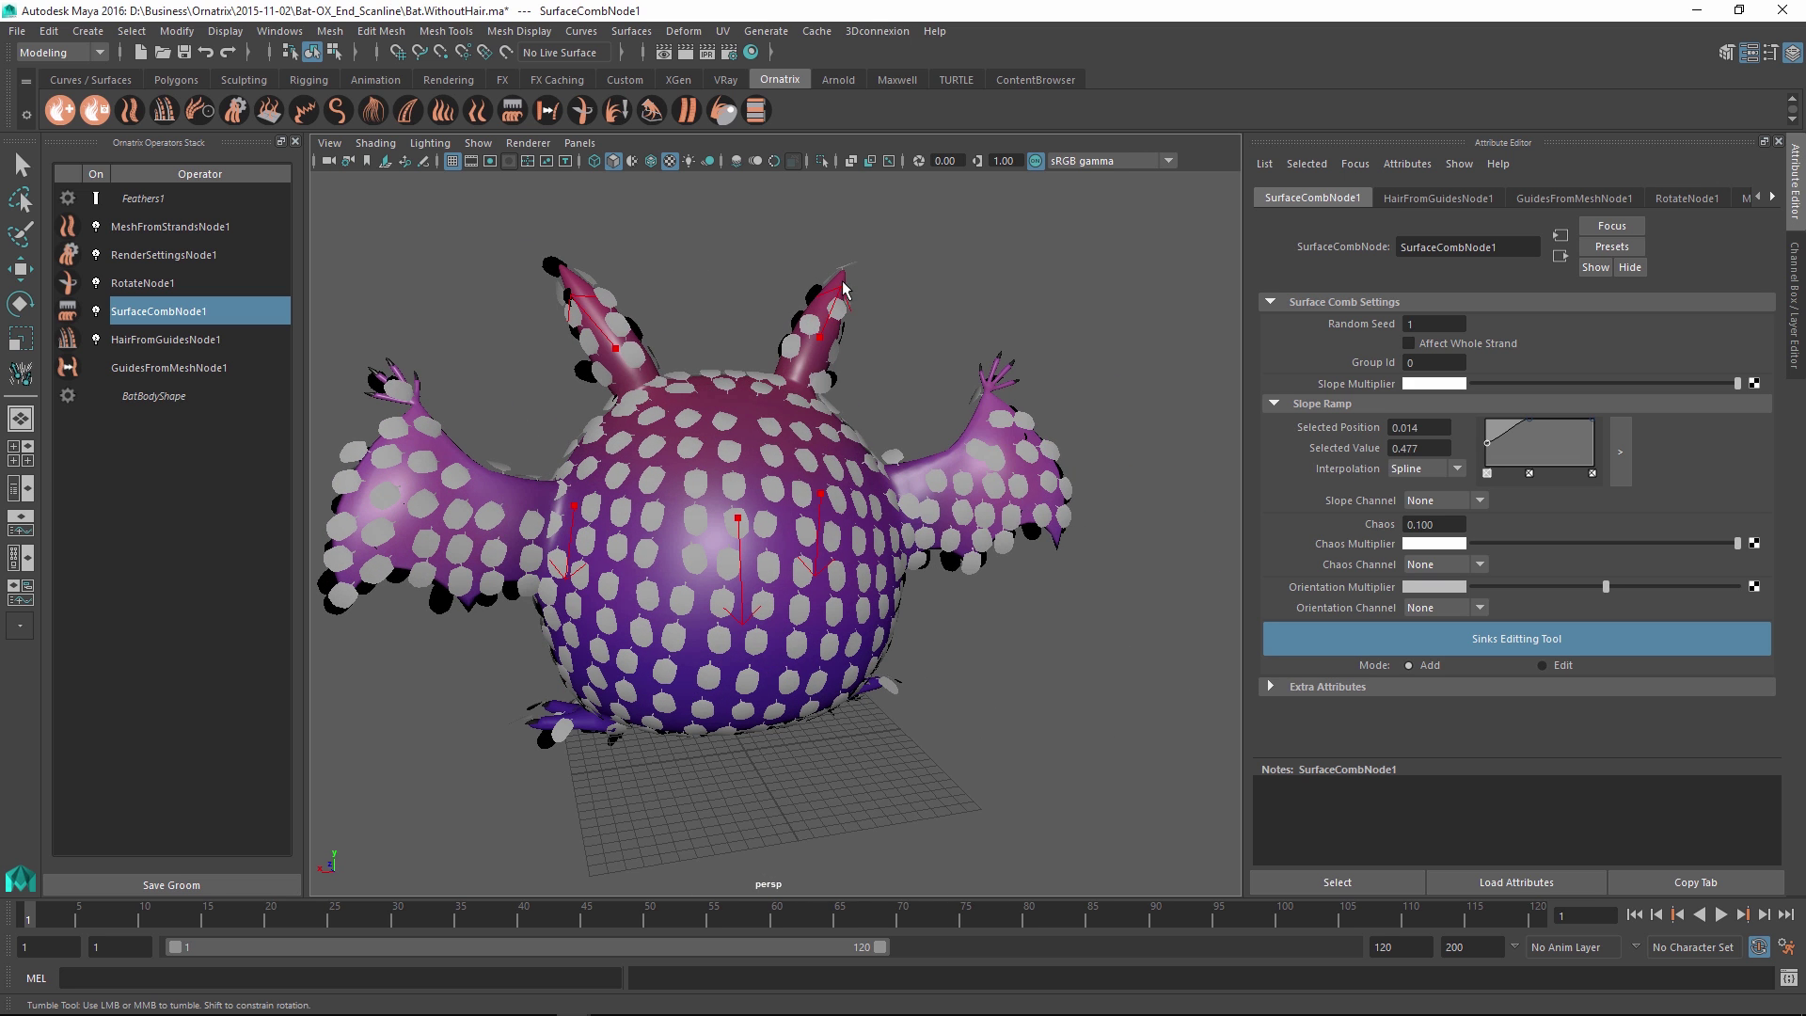
# Add surface comb sinks on the bat's wings and feet, and finish sink editing.
pyautogui.moveTo(489, 524)
pyautogui.keyDown('alt'); pyautogui.mouseDown()
pyautogui.moveTo(830, 504)
pyautogui.moveTo(516, 503)
pyautogui.mouseUp(); pyautogui.keyUp('alt')
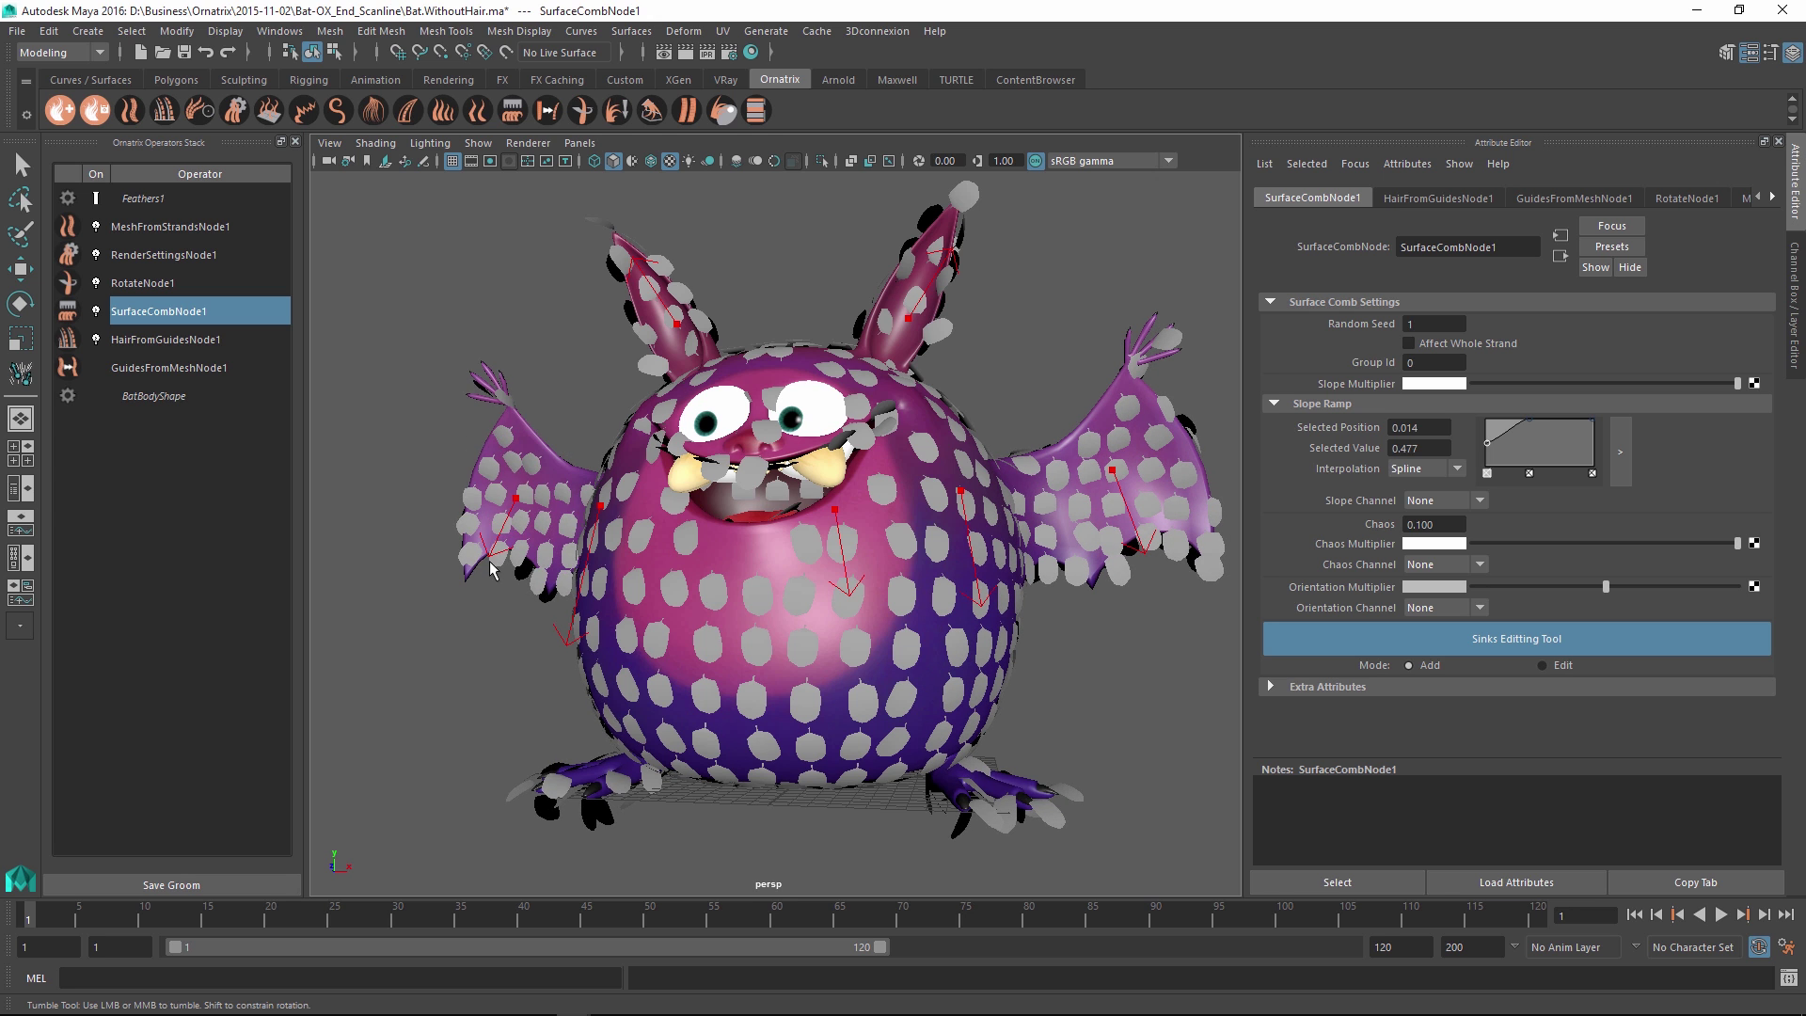
pyautogui.moveTo(561, 791)
pyautogui.keyDown('alt'); pyautogui.mouseDown()
pyautogui.moveTo(583, 772)
pyautogui.moveTo(557, 801)
pyautogui.mouseUp(); pyautogui.keyUp('alt')
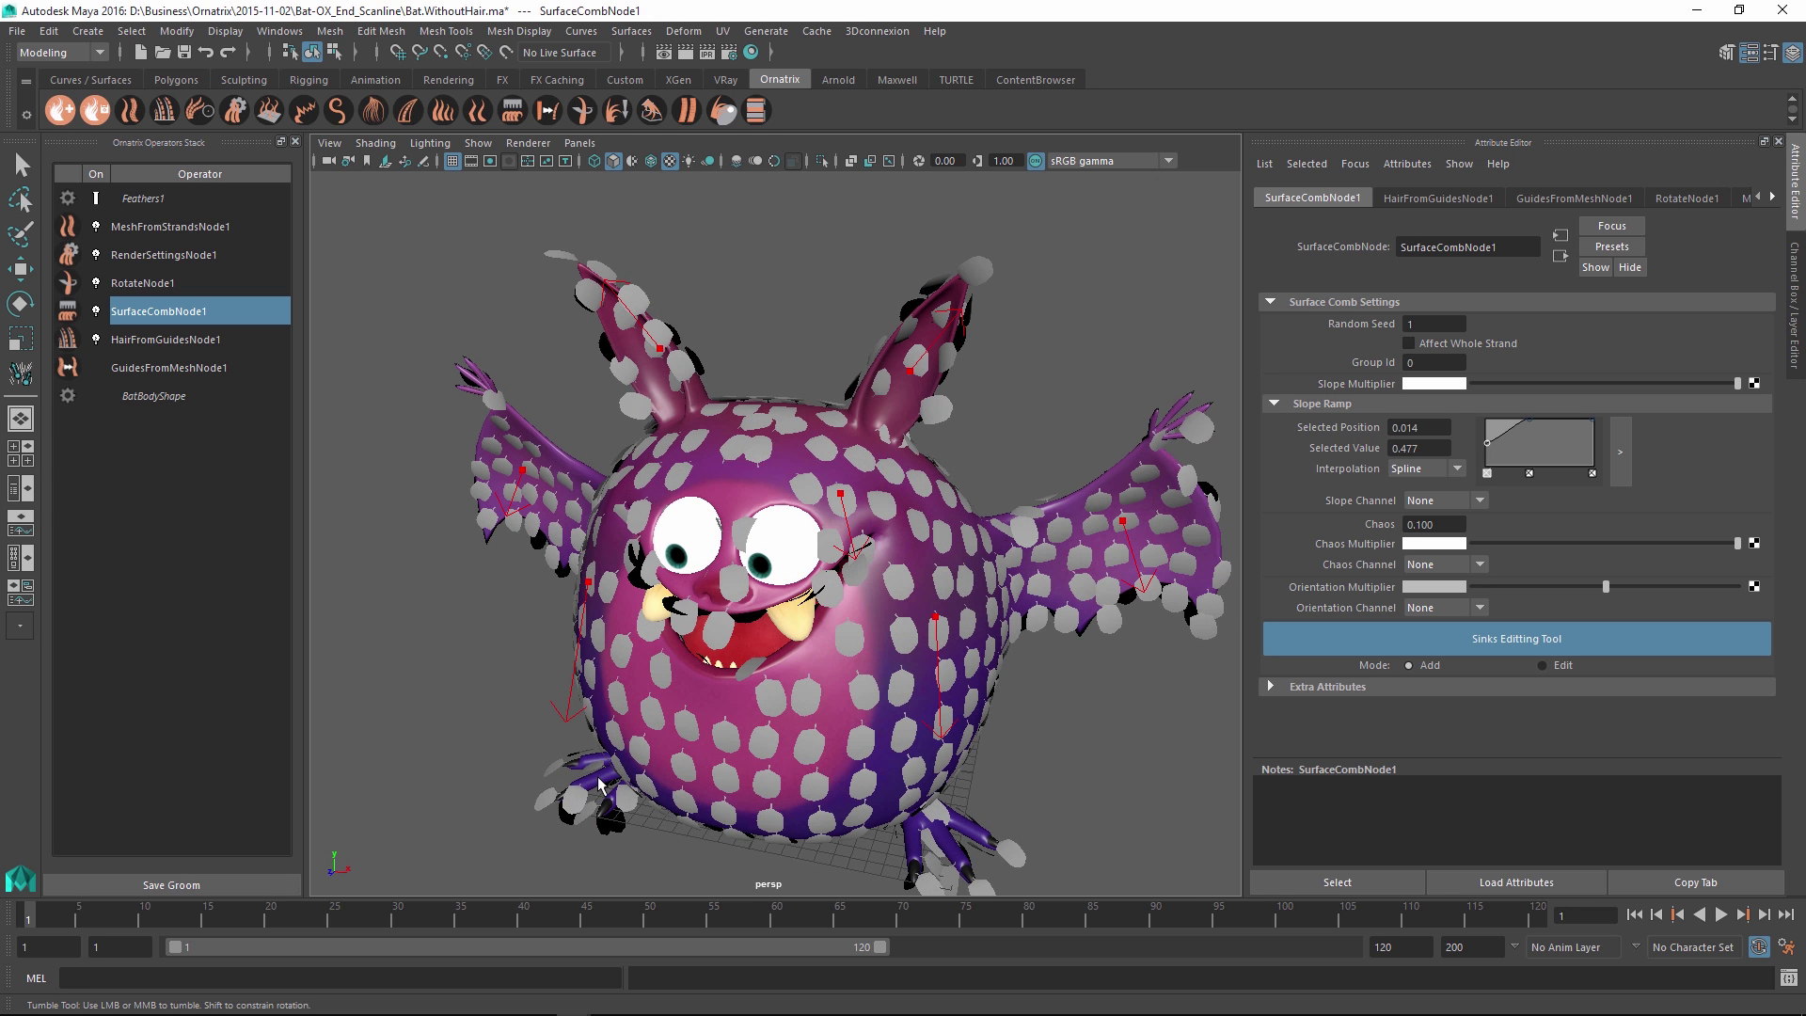
pyautogui.click(948, 851)
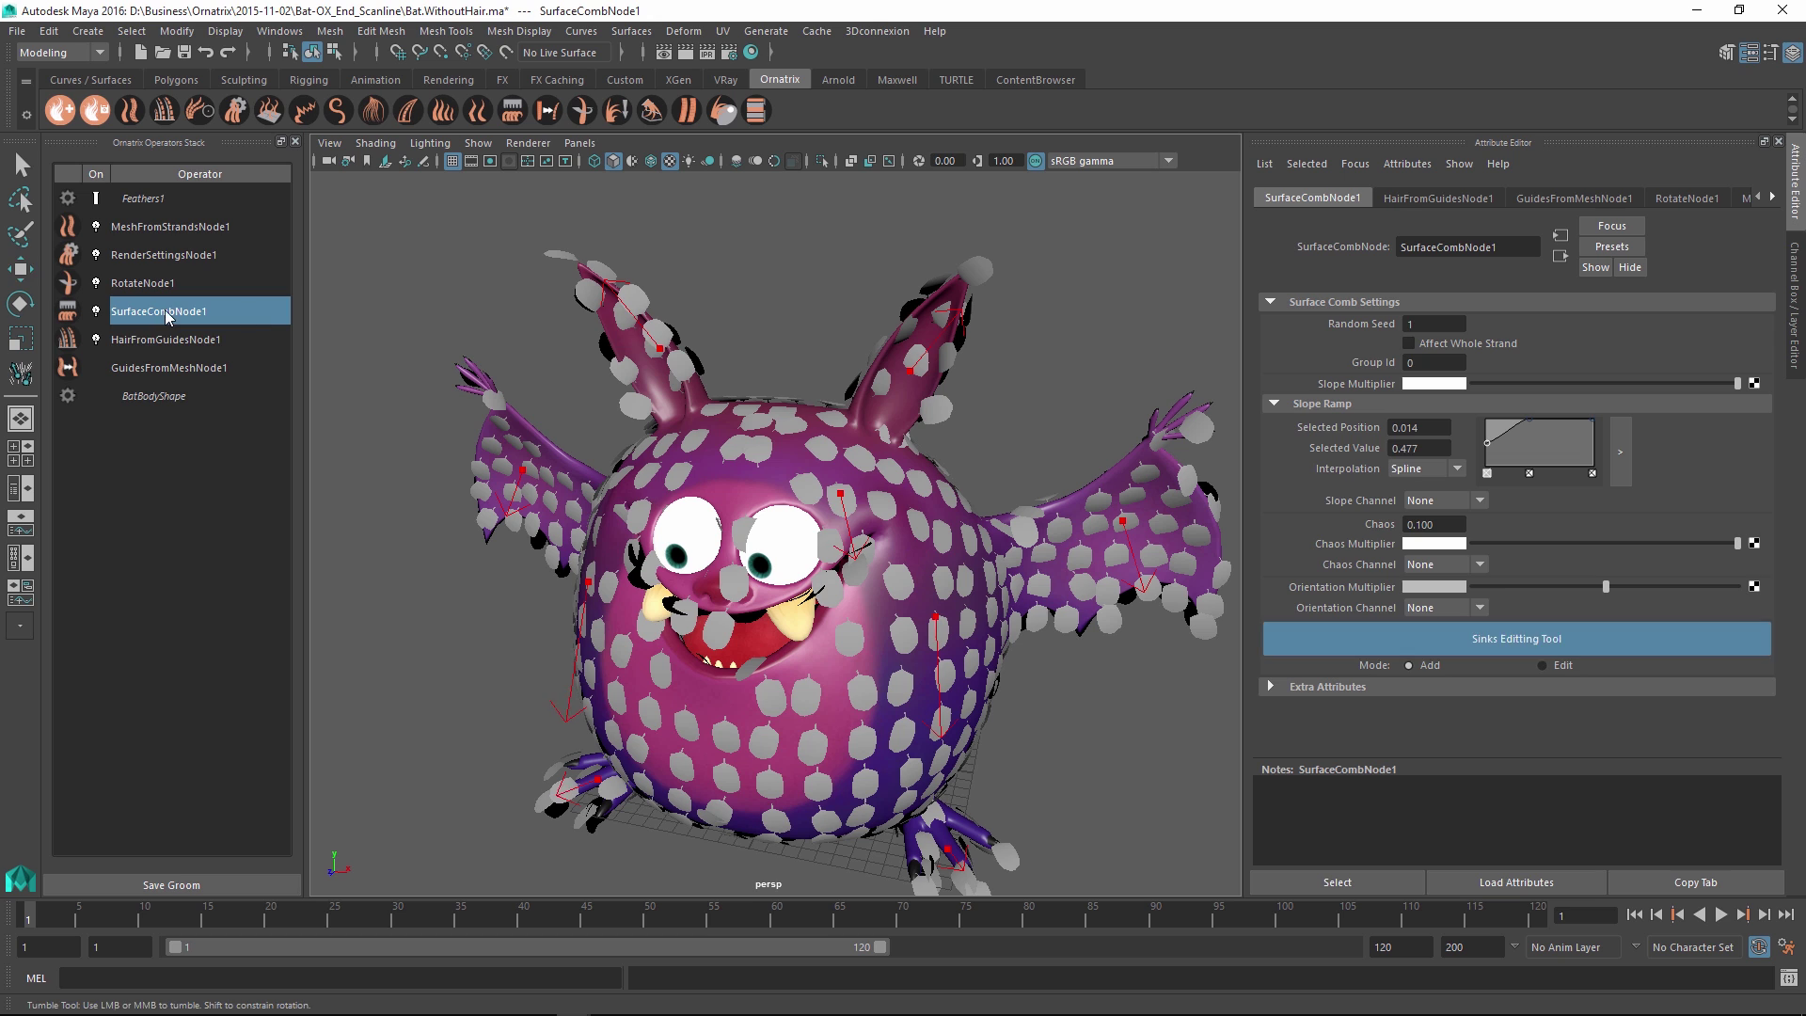
pyautogui.press('w')
# Assign a texture map to the Distribution Multiplier of HairFromGuidesNode1.
pyautogui.click(194, 341)
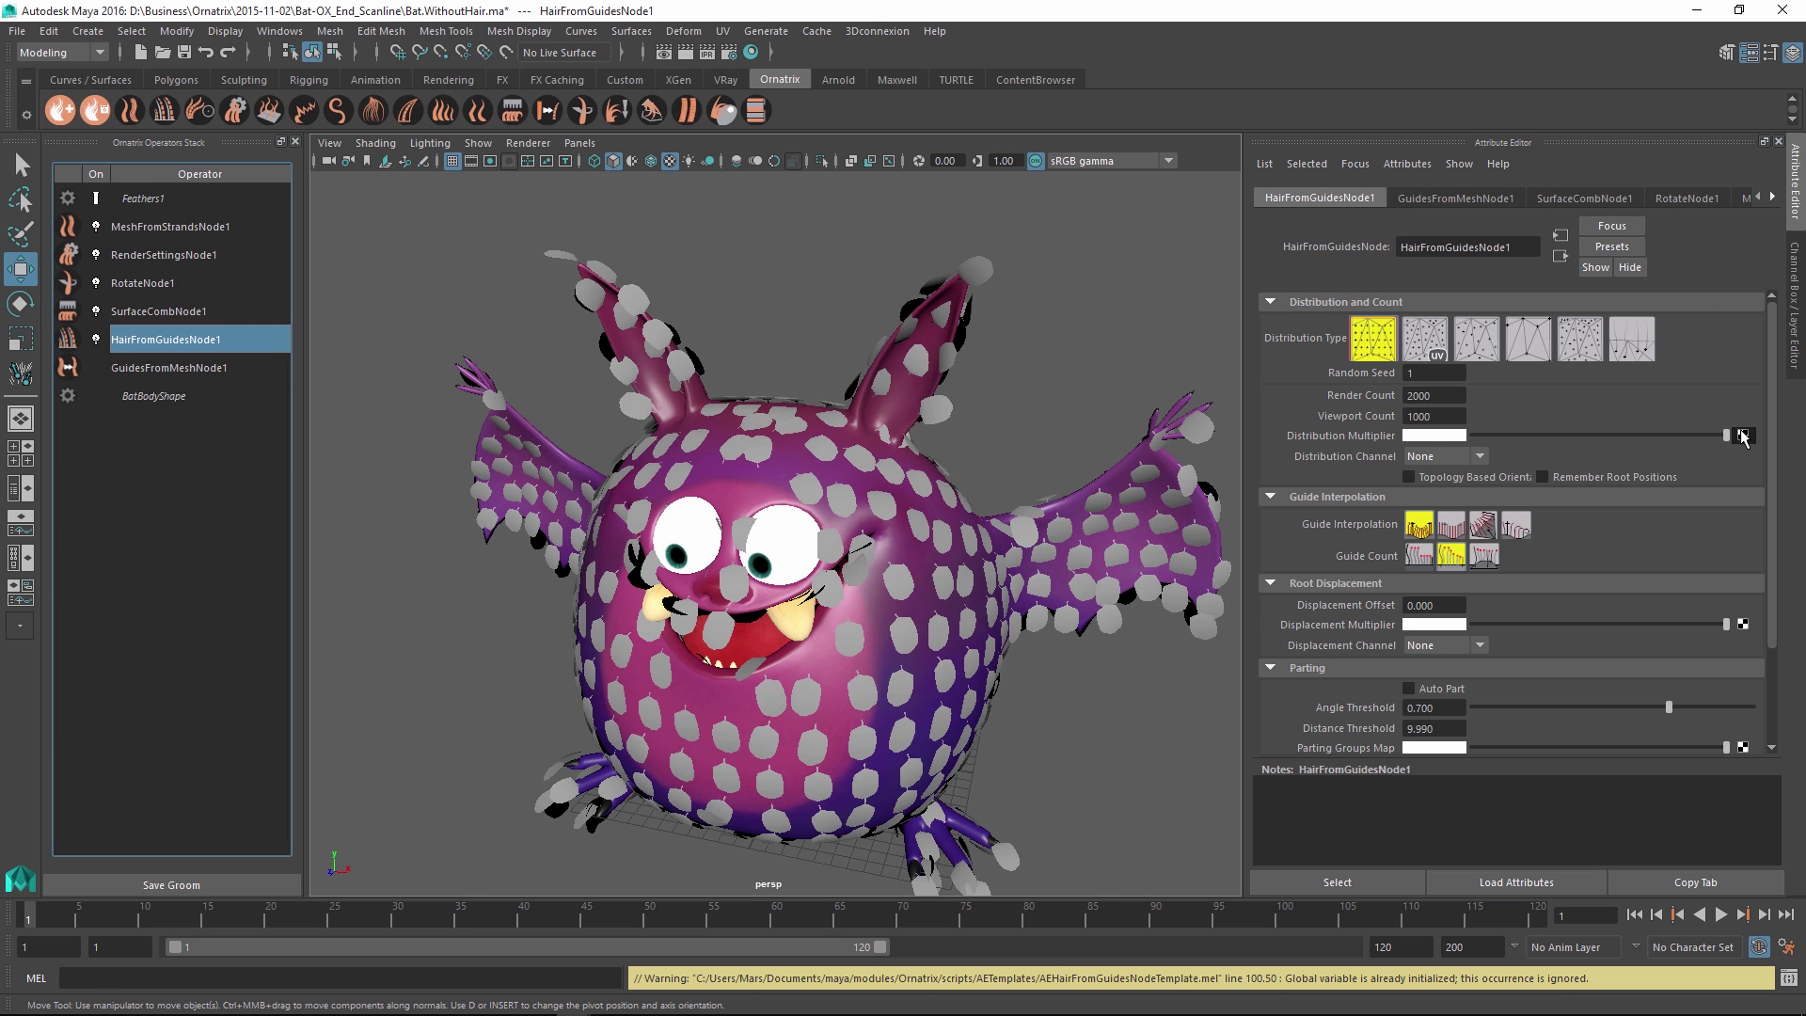
pyautogui.click(1742, 434)
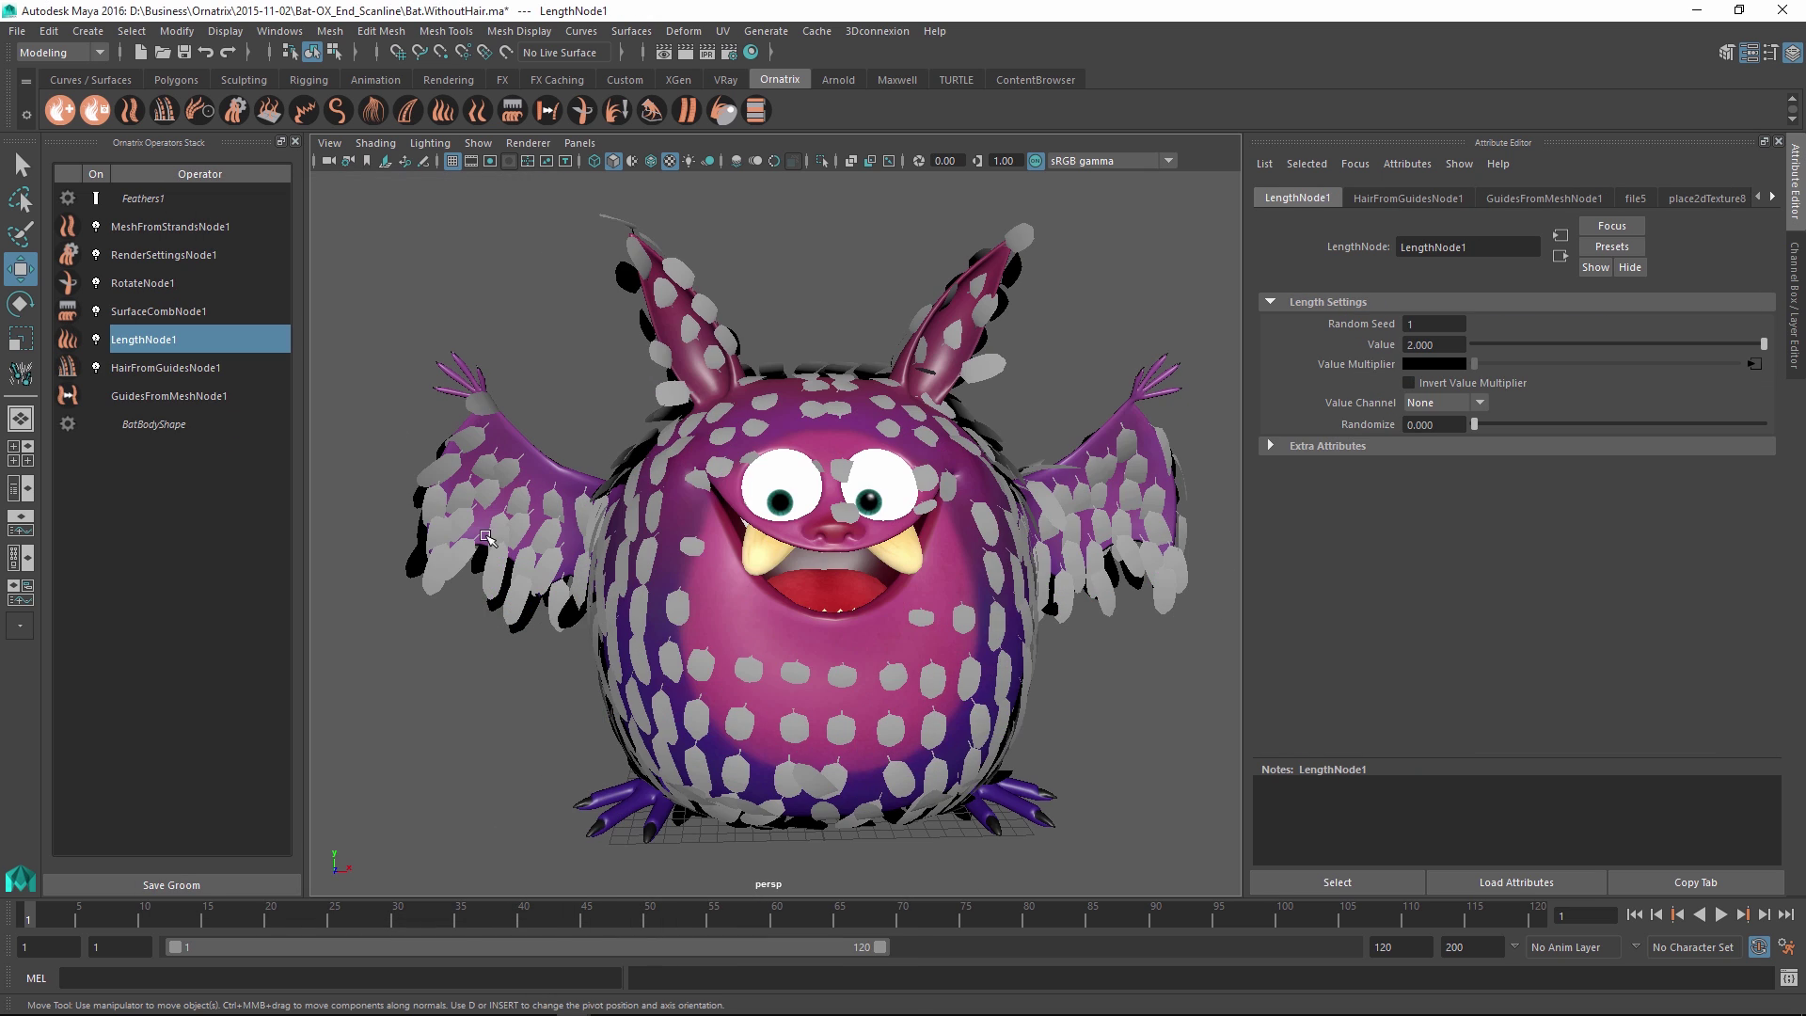
pyautogui.keyDown('alt'); pyautogui.moveTo(743, 575); pyautogui.dragTo(771, 538); pyautogui.keyUp('alt')
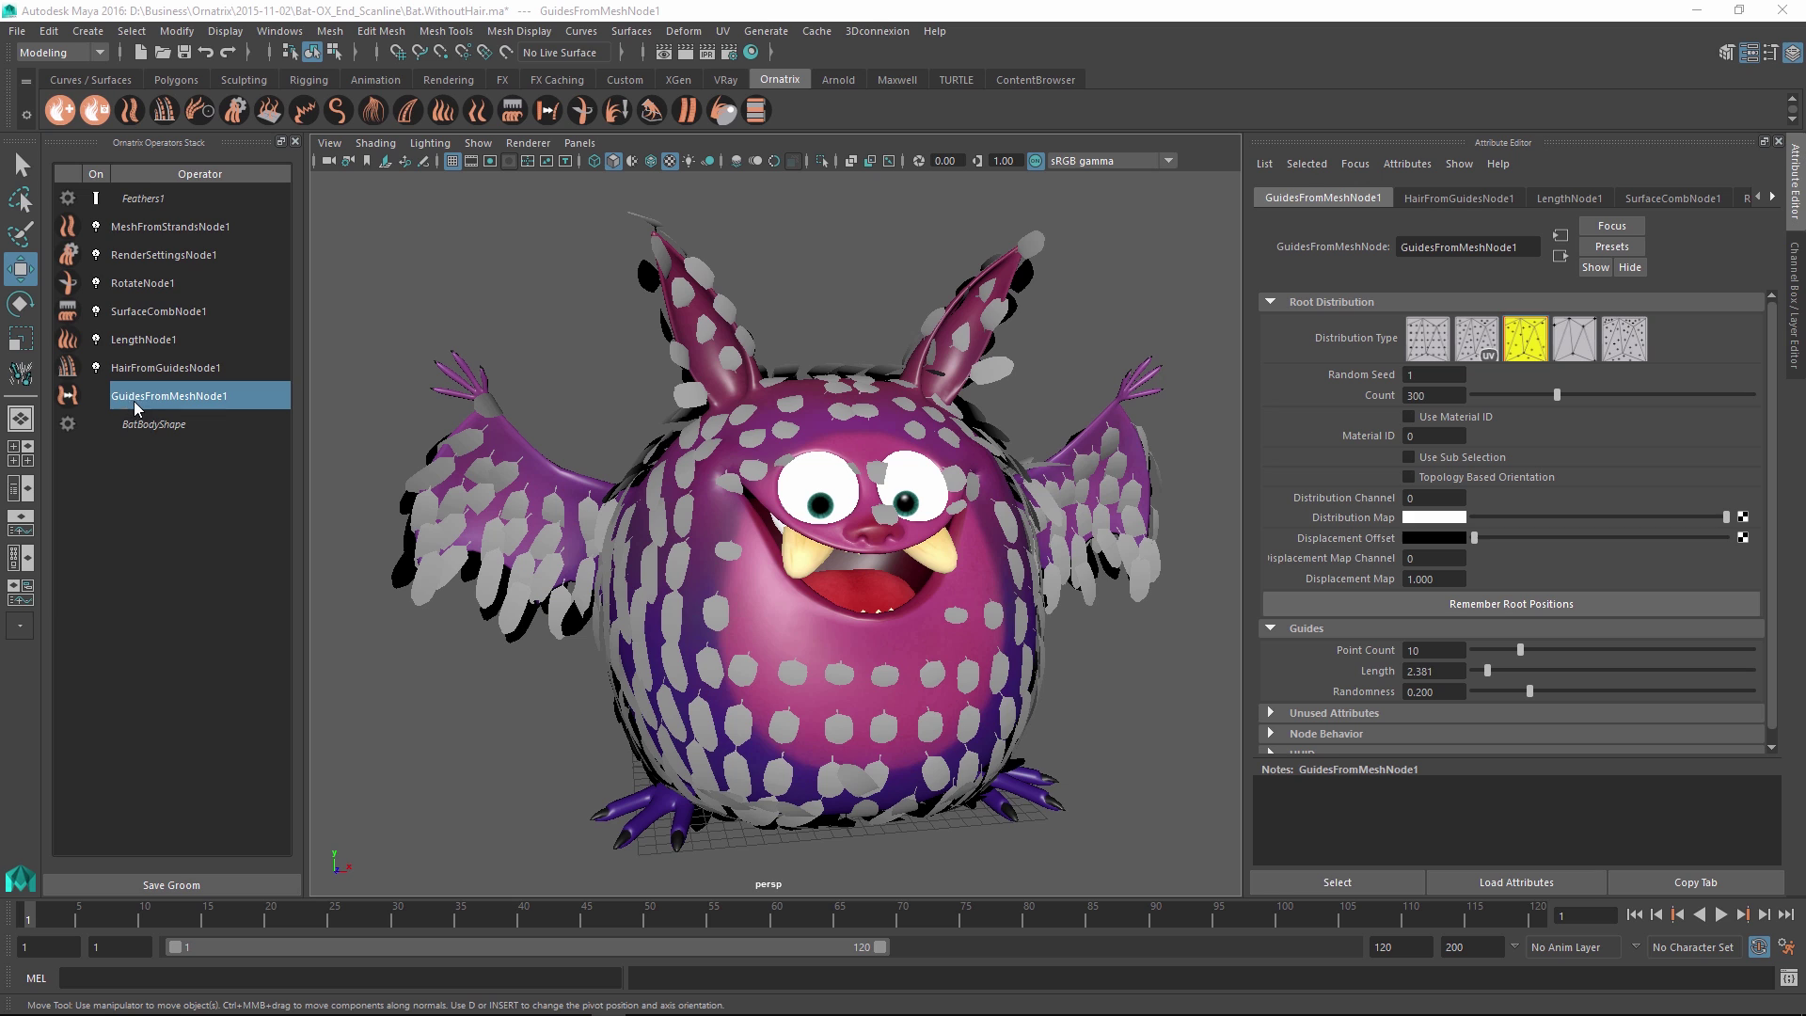
# Insert an Edit Guides operator above GuidesFromMeshNode1 and switch it to root selection.
pyautogui.click(201, 112)
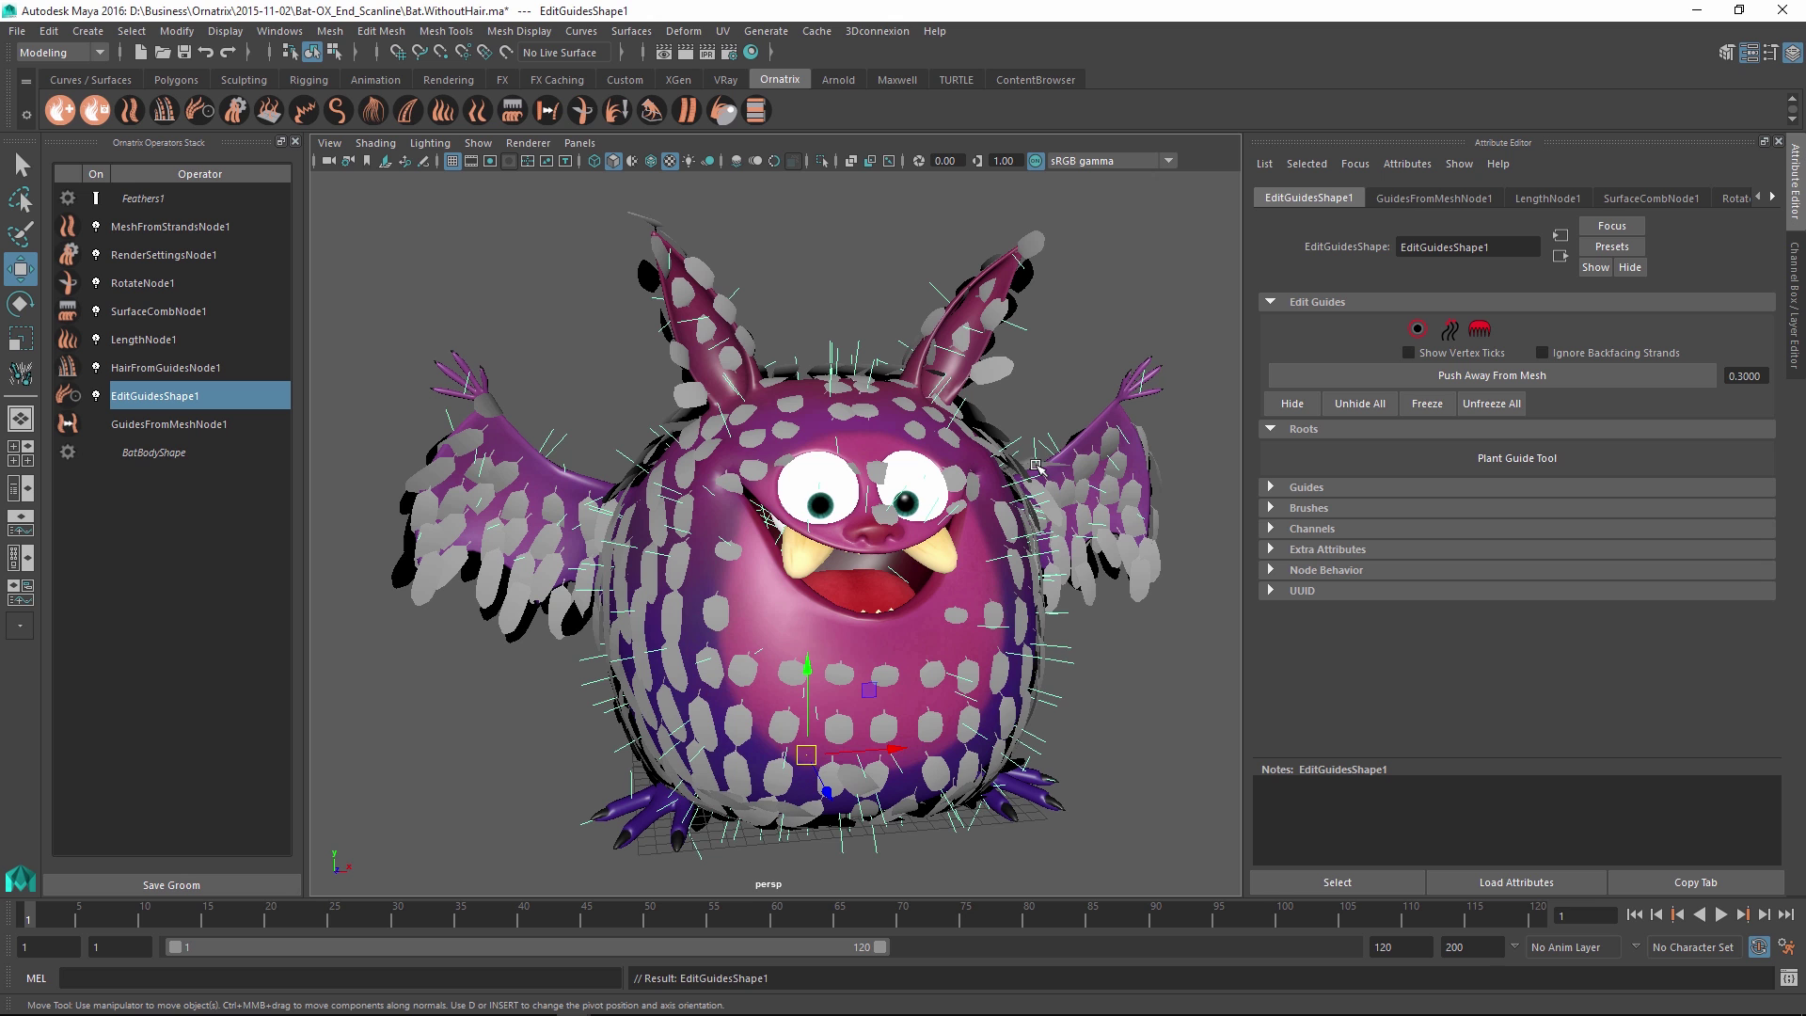
pyautogui.keyDown('alt'); pyautogui.moveTo(1003, 507); pyautogui.dragTo(936, 480); pyautogui.keyUp('alt')
pyautogui.click(1417, 329)
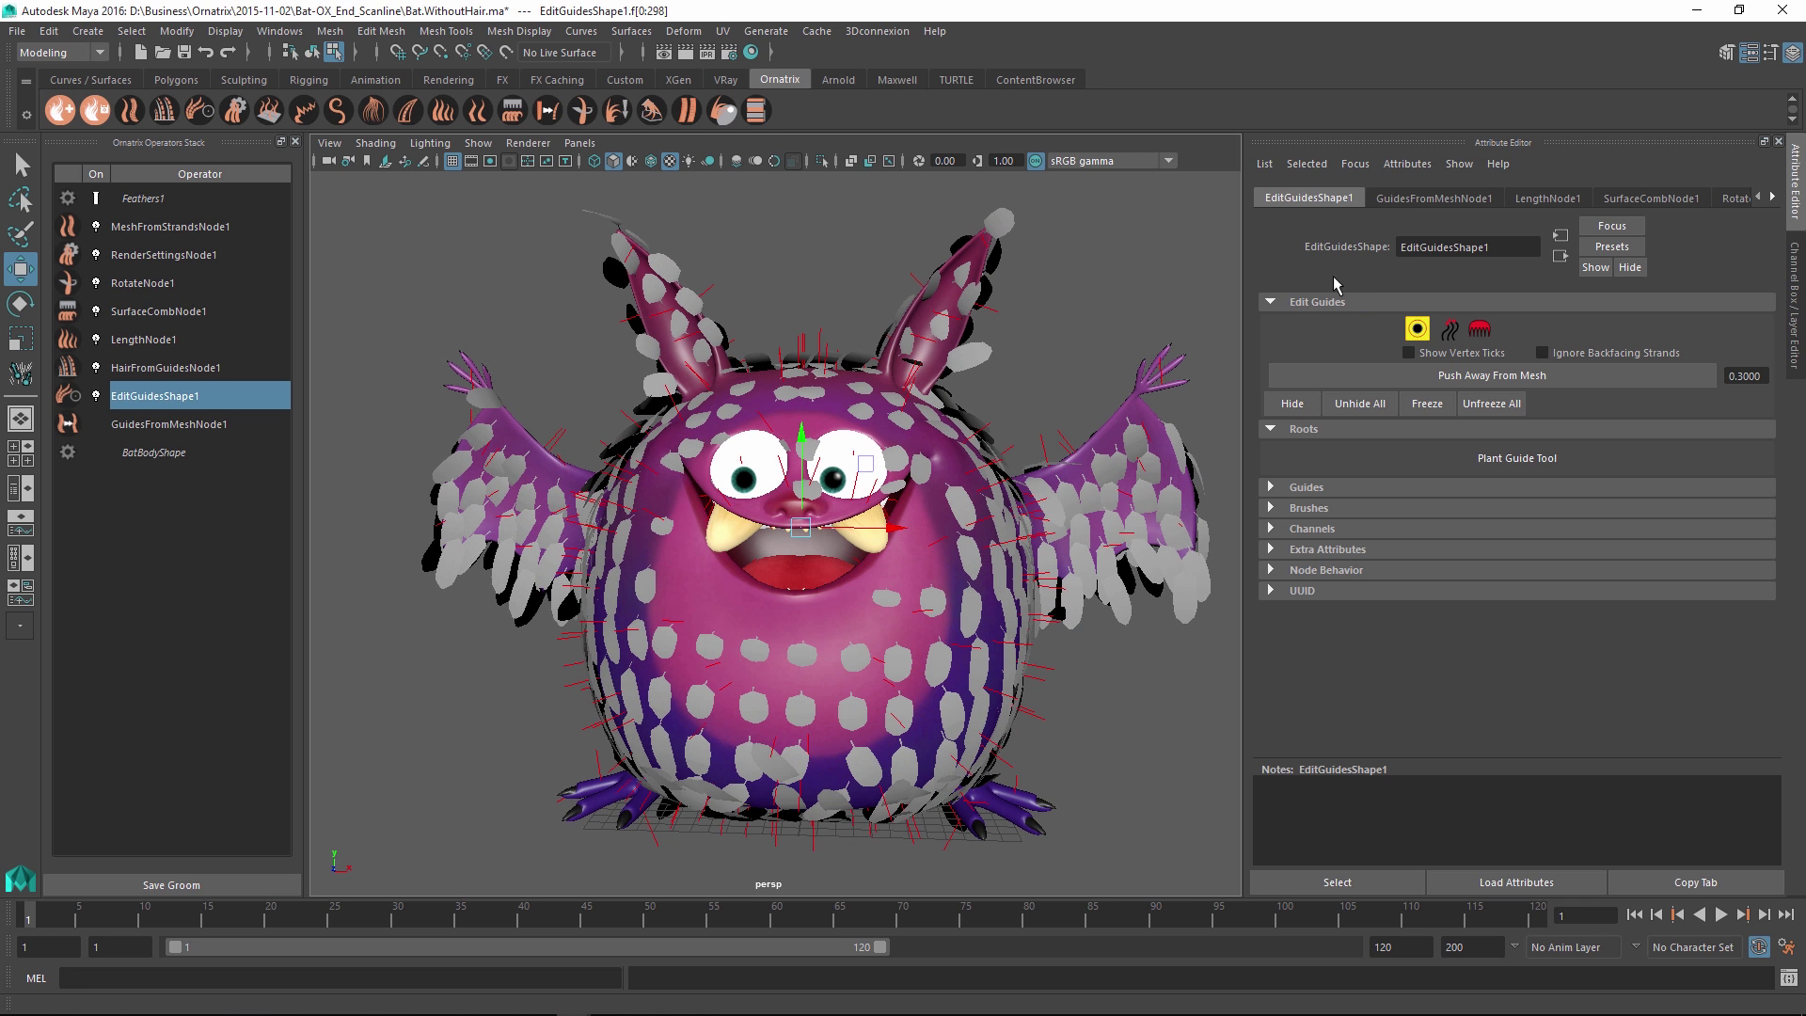
# Add a root channel named Groups to the Edit Guides operator and make it the active channel.
pyautogui.click(1272, 528)
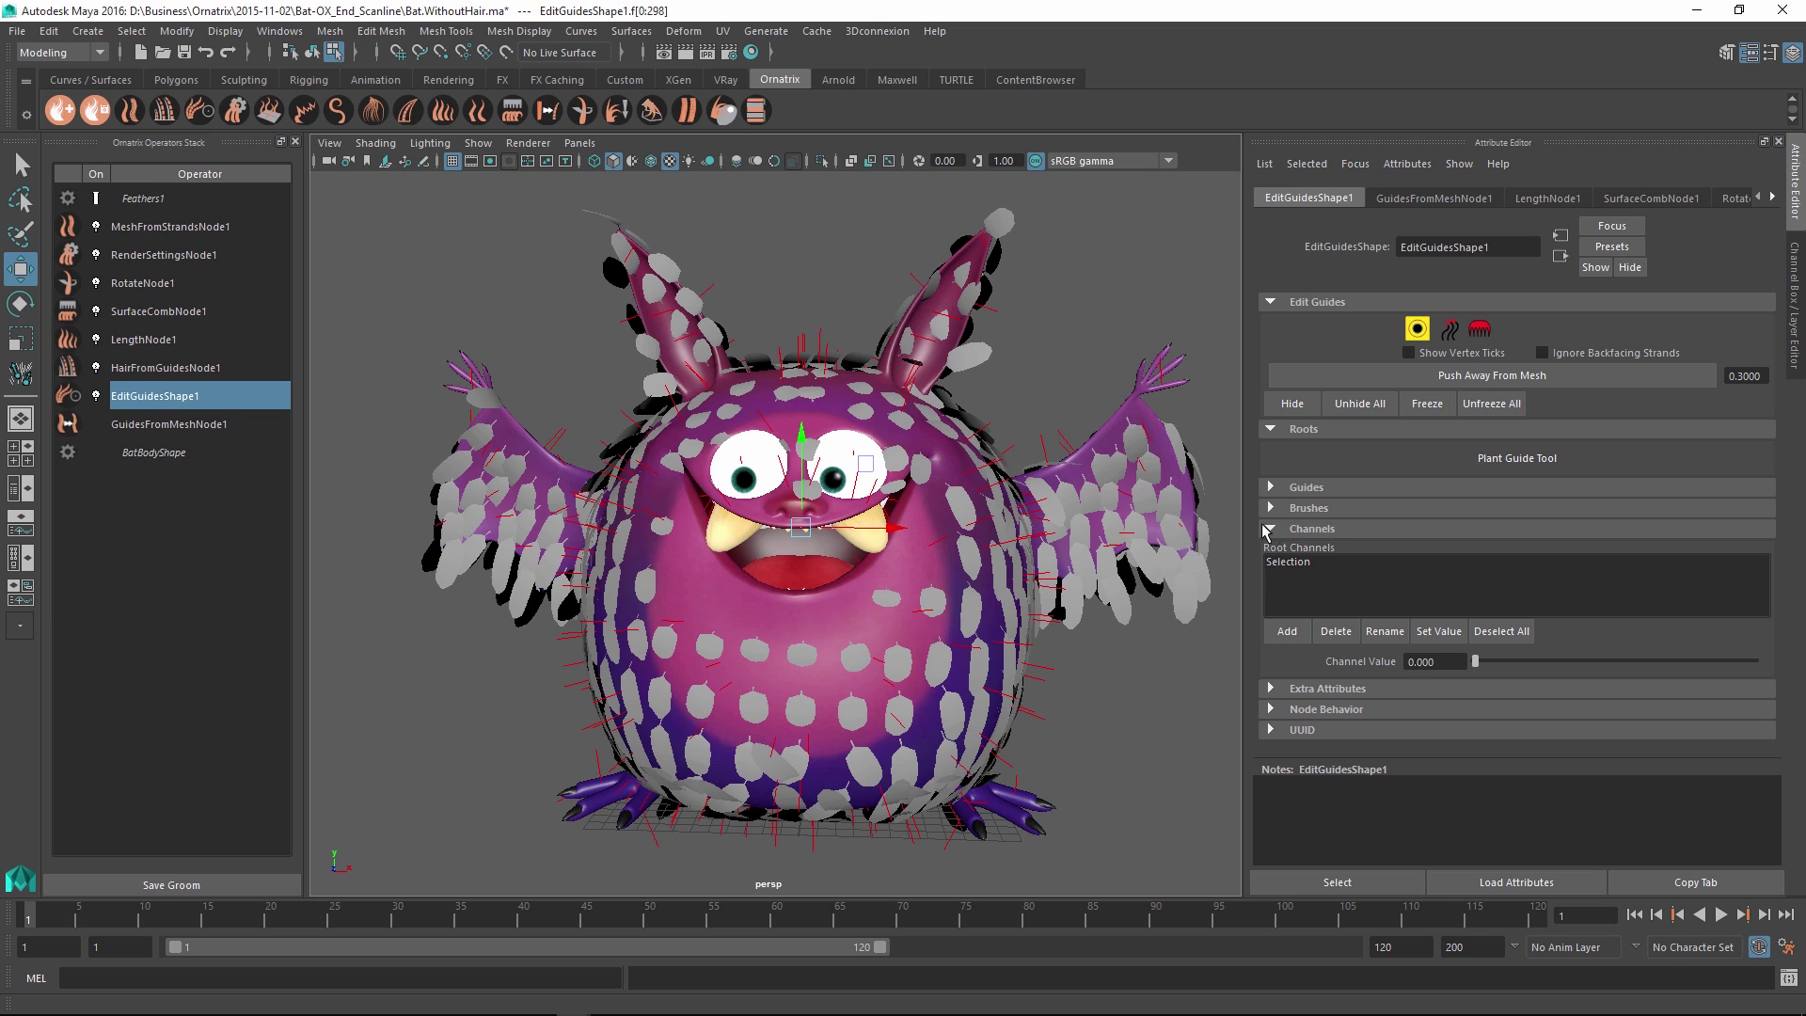
pyautogui.click(1279, 632)
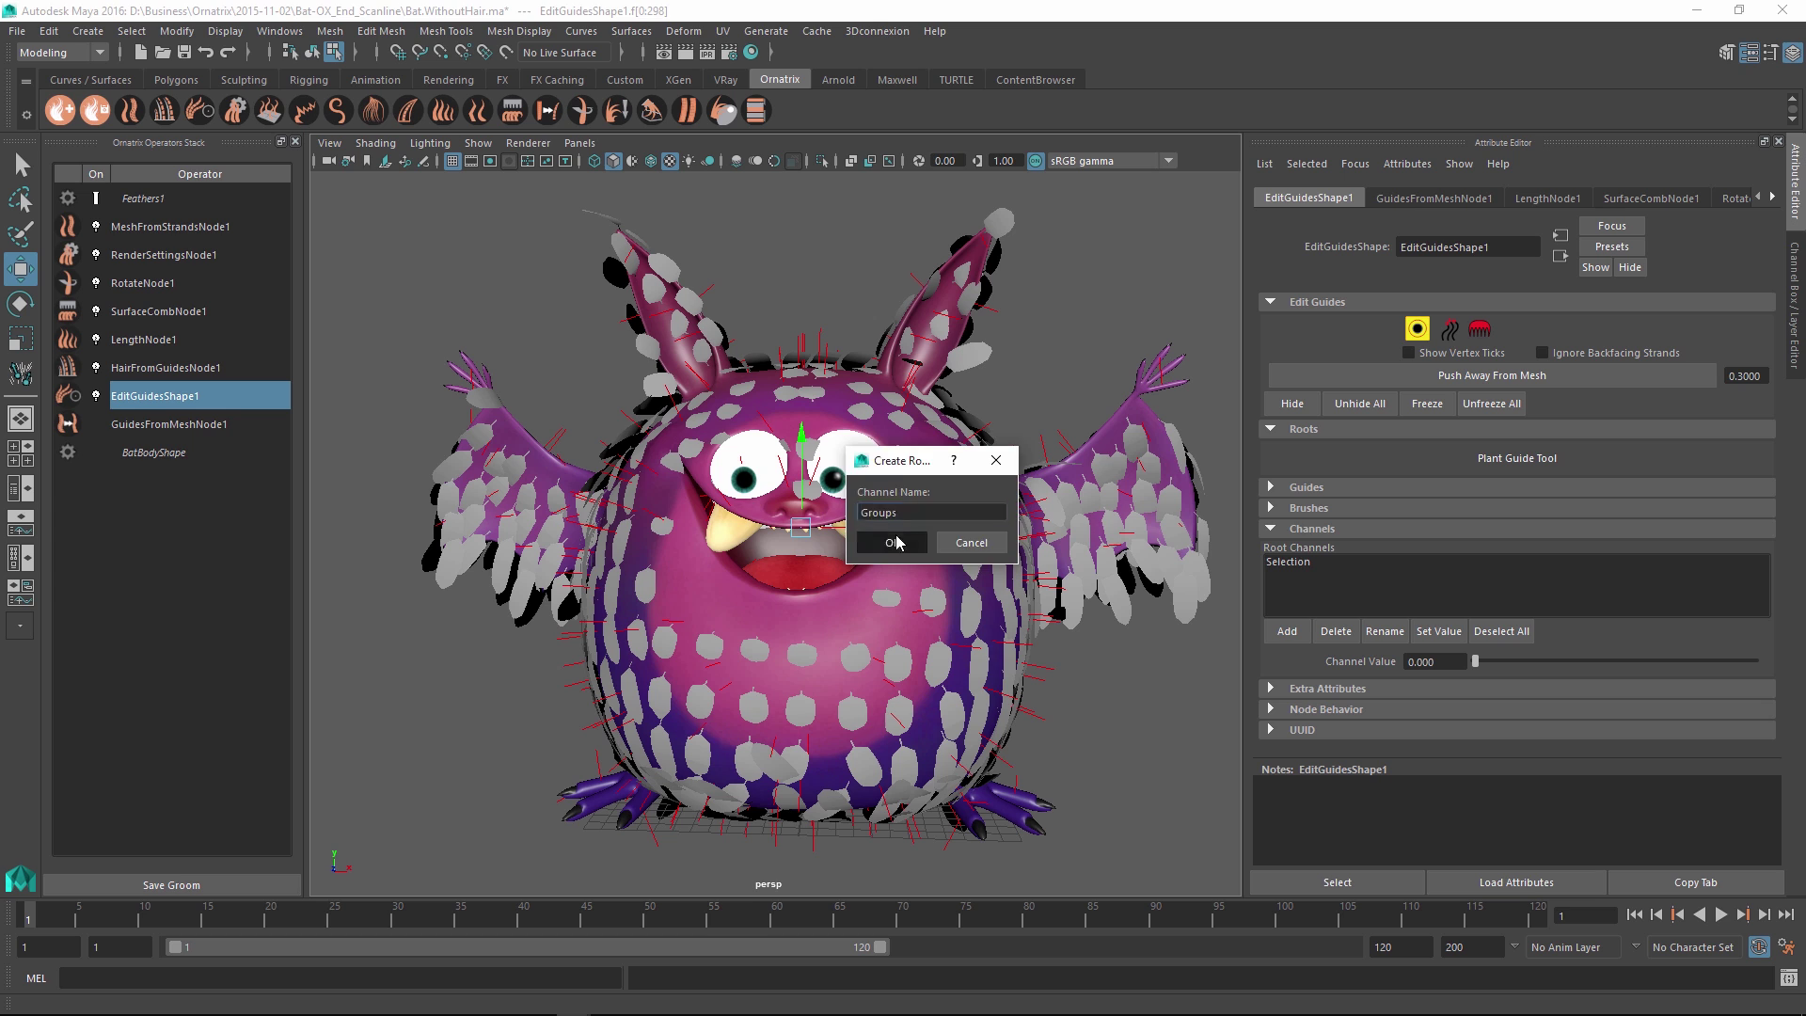
pyautogui.click(892, 543)
pyautogui.click(1296, 575)
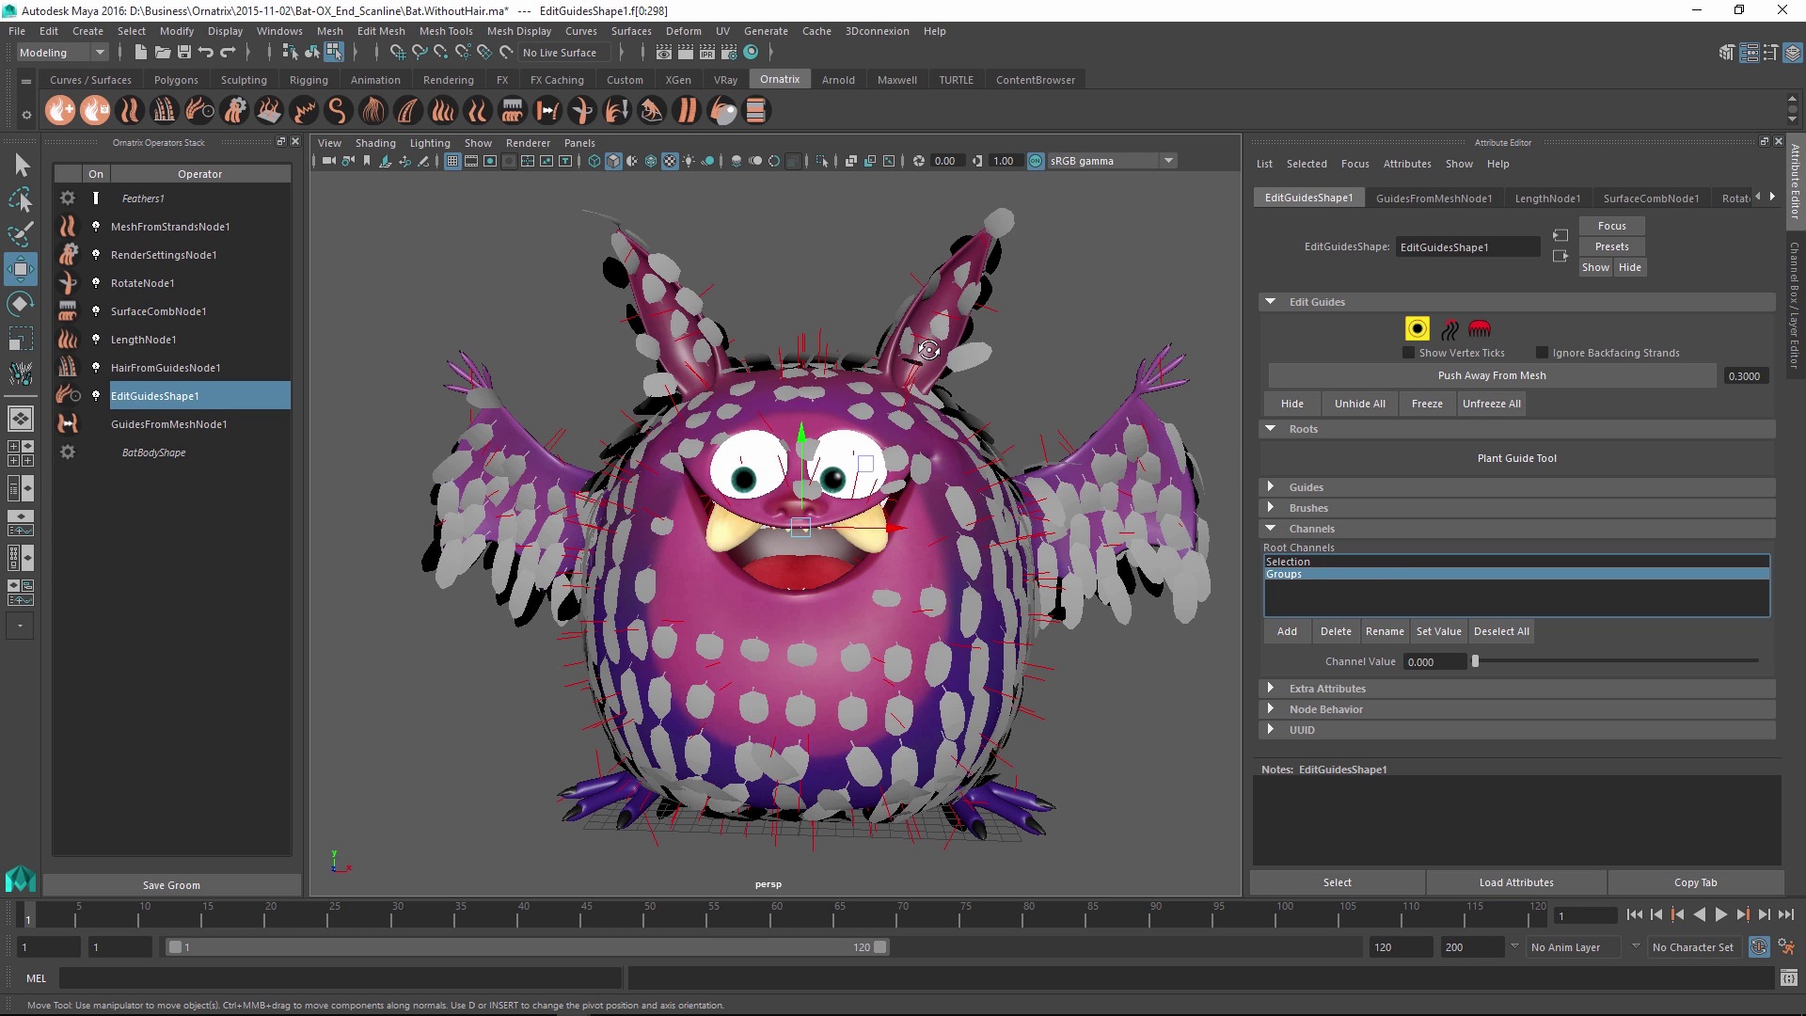
# Select all guide roots on the bat and set their Groups channel value to 1.
pyautogui.keyDown('alt'); pyautogui.moveTo(936, 353); pyautogui.dragTo(990, 335); pyautogui.keyUp('alt')
pyautogui.scroll(-2, 1046, 378)
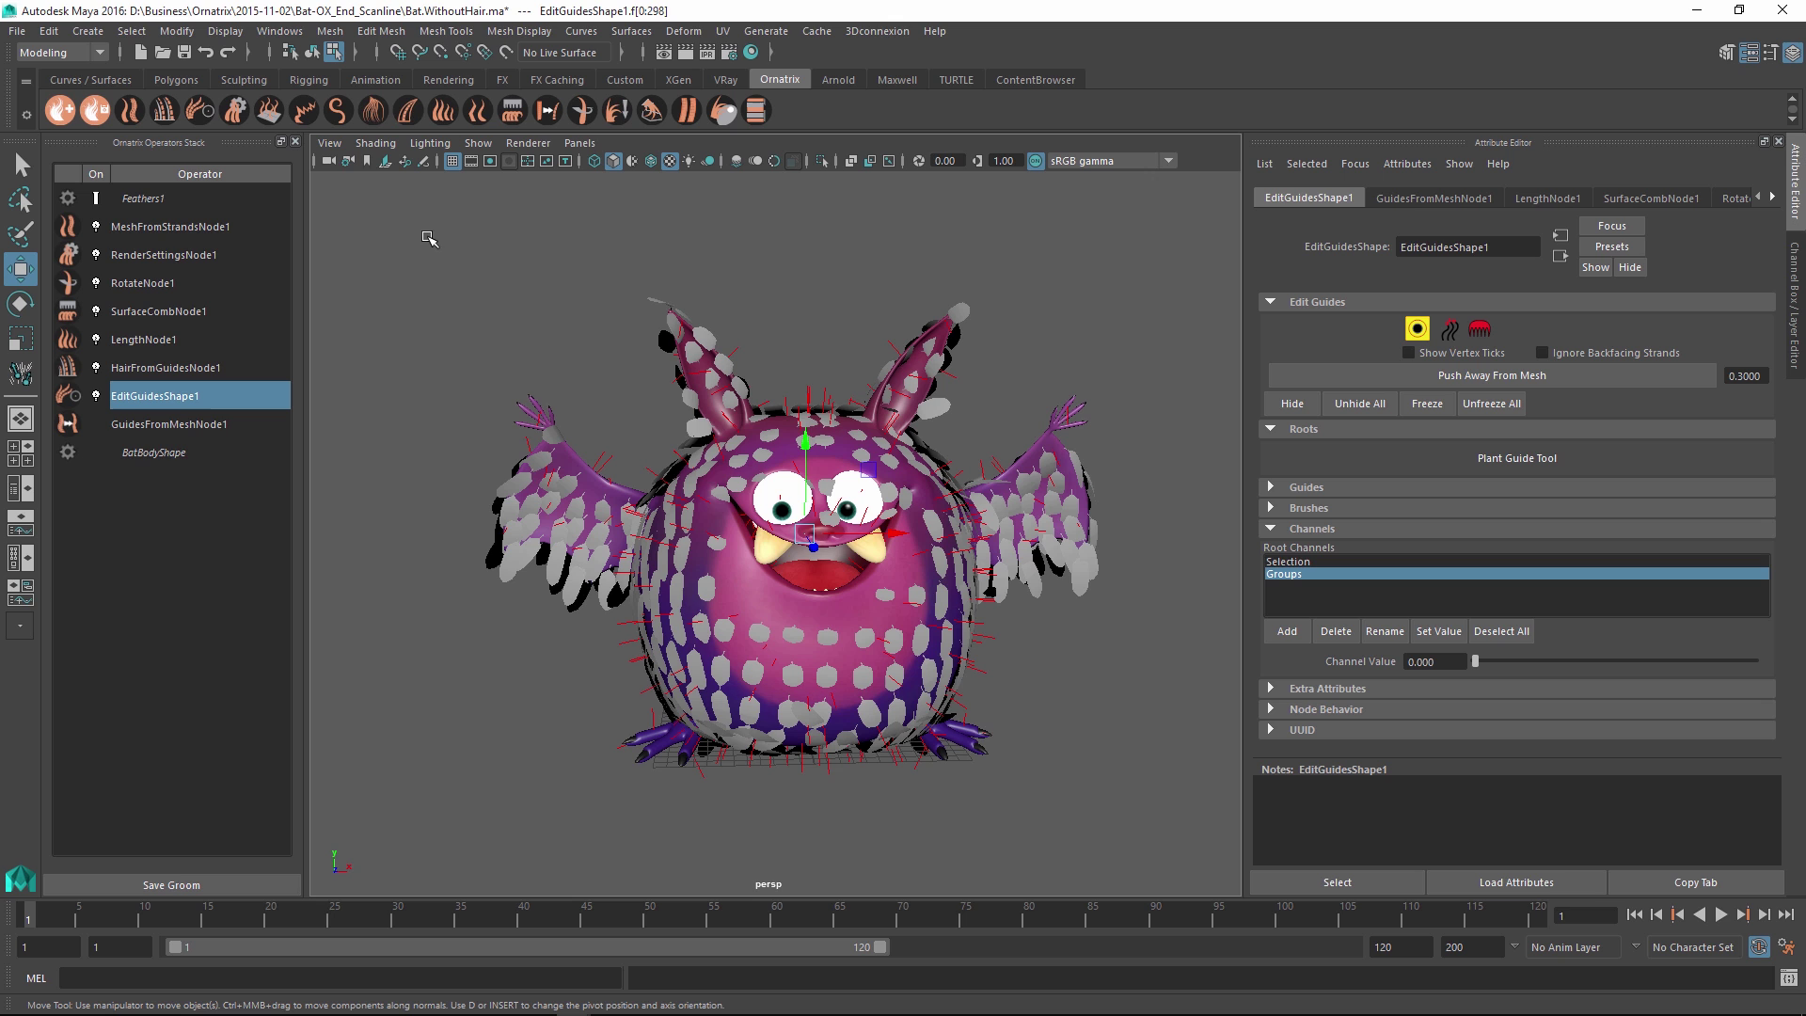
pyautogui.moveTo(398, 245); pyautogui.dragTo(1229, 839)
pyautogui.moveTo(1459, 664); pyautogui.dragTo(1136, 628)
pyautogui.write('1')
pyautogui.press('Return')
# Set the Groups channel value to 2 for the guide roots on both ears.
pyautogui.keyDown('alt'); pyautogui.moveTo(908, 482); pyautogui.dragTo(979, 458); pyautogui.keyUp('alt')
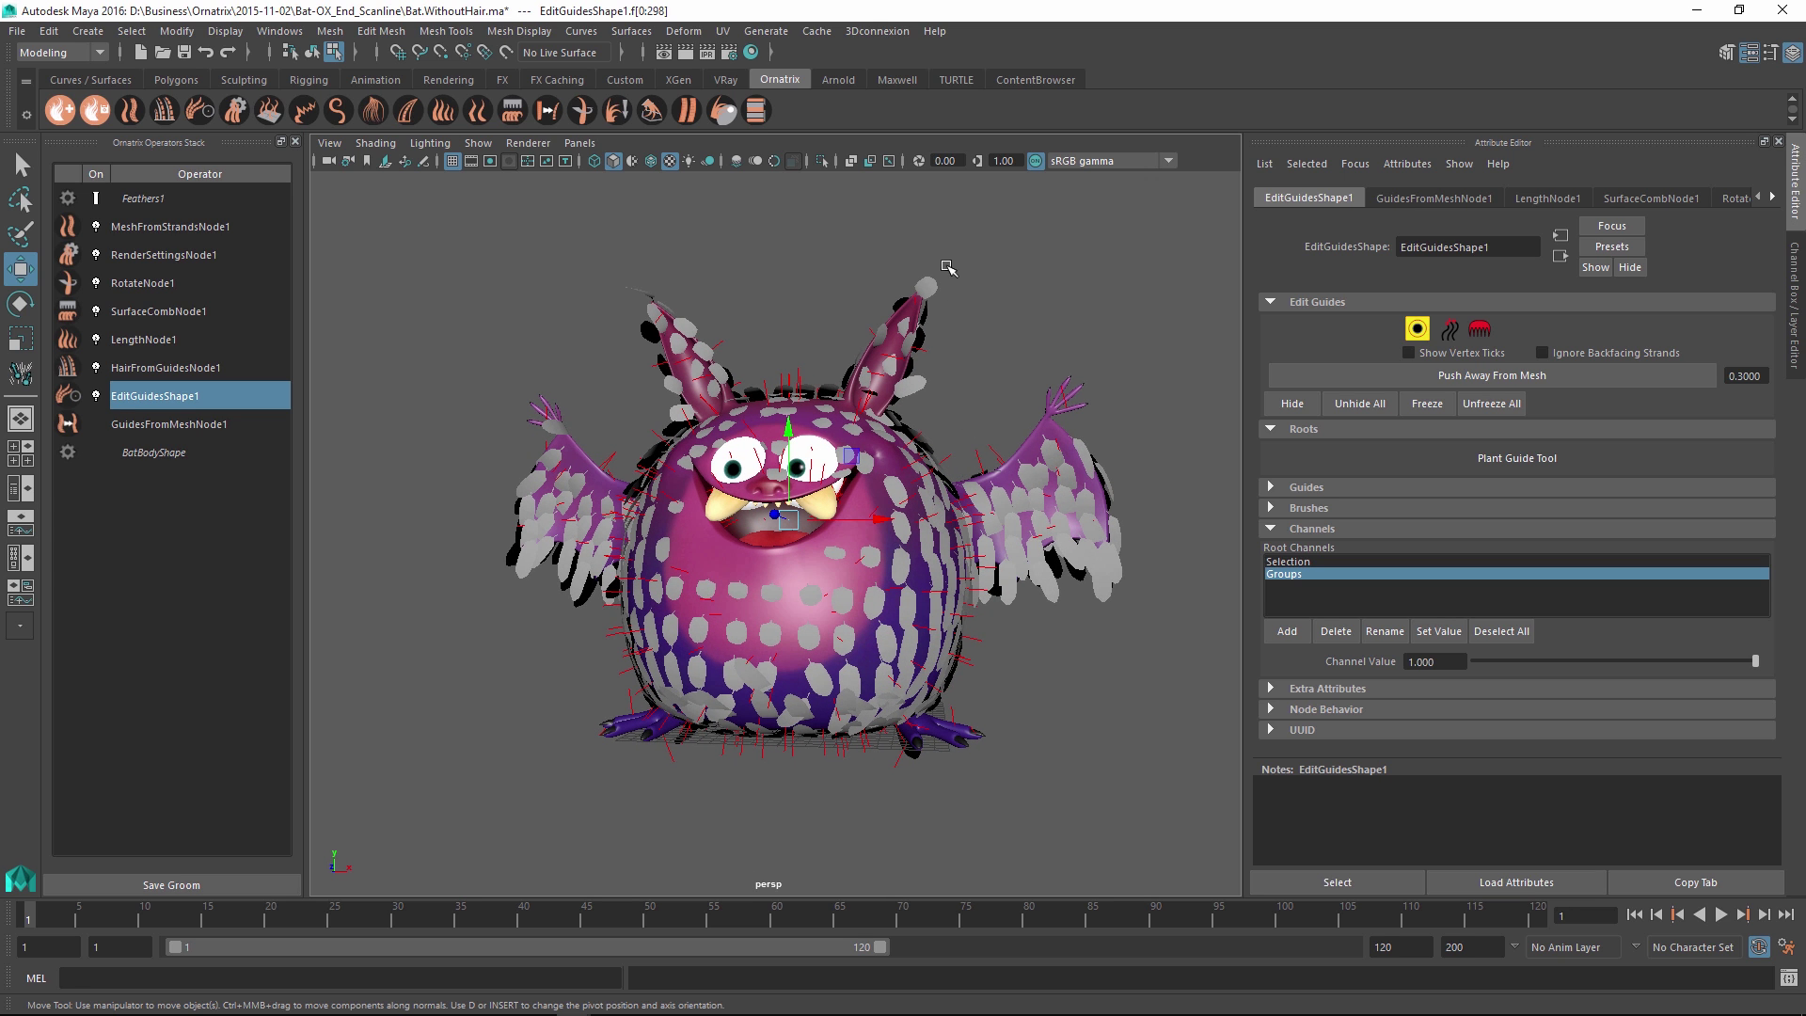
pyautogui.moveTo(948, 268); pyautogui.dragTo(851, 412)
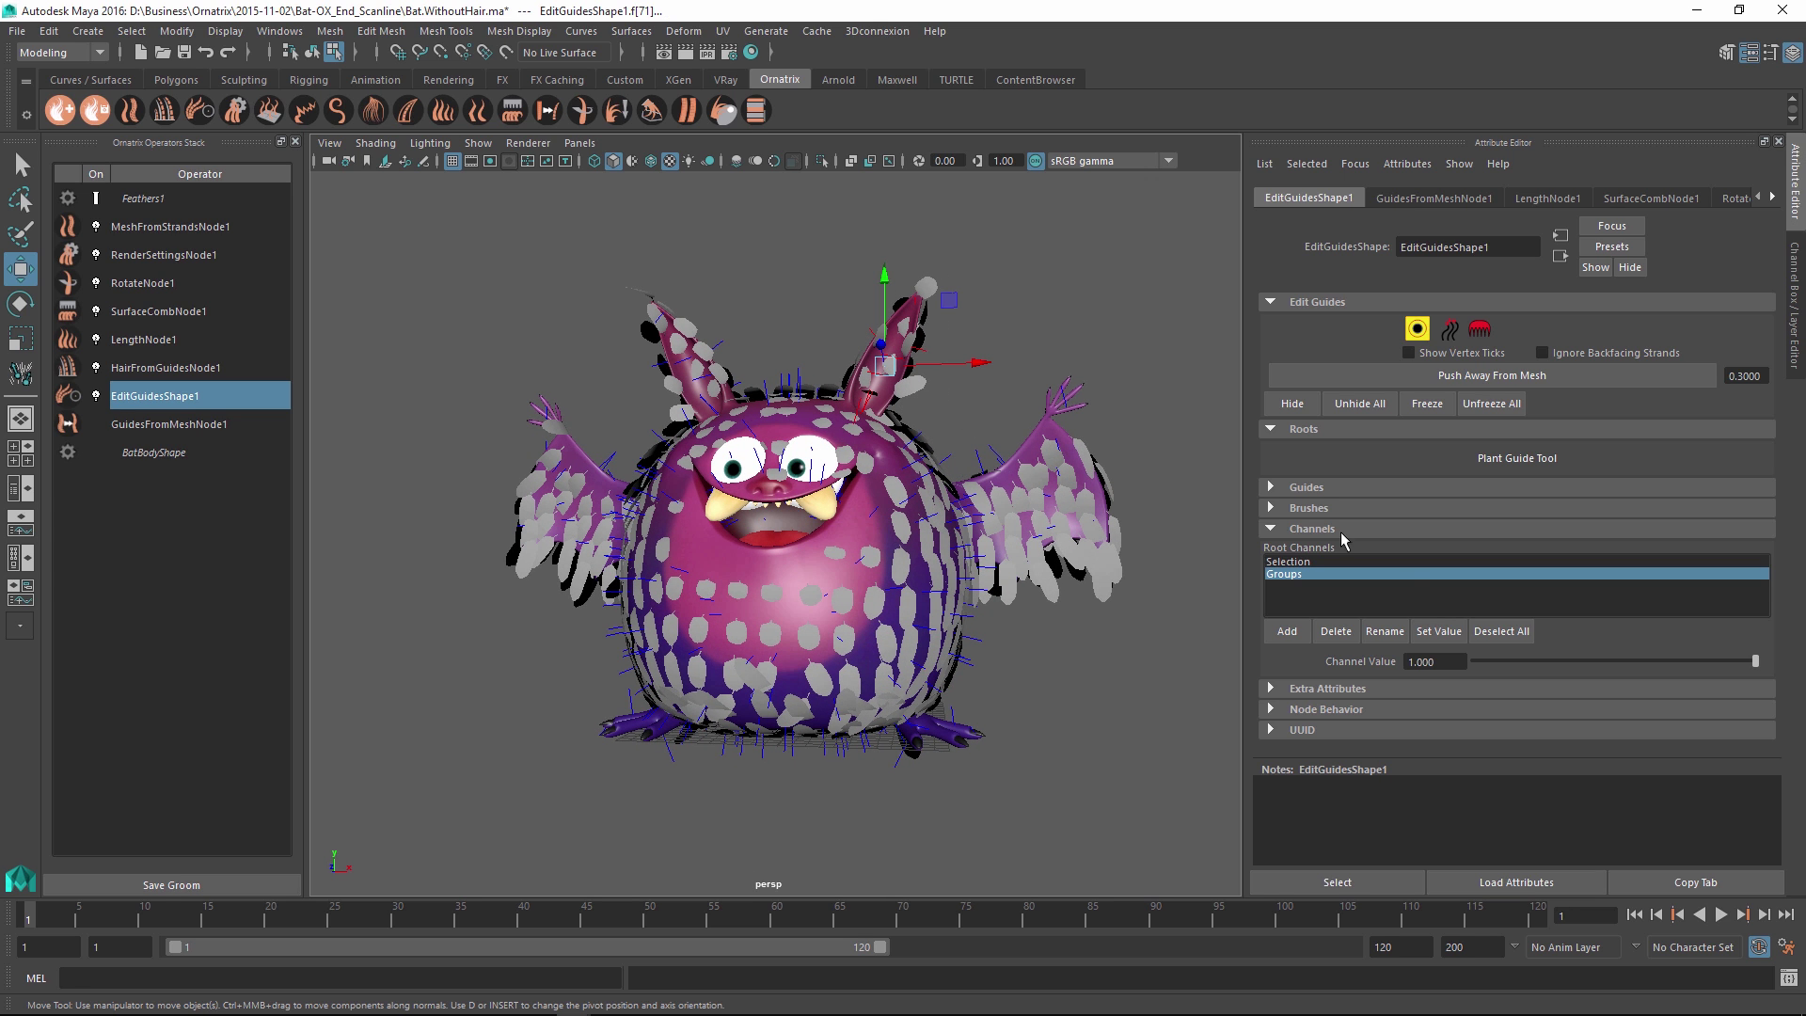
pyautogui.moveTo(1448, 661); pyautogui.dragTo(1200, 633)
pyautogui.write('2')
pyautogui.press('Return')
pyautogui.keyDown('alt'); pyautogui.moveTo(713, 516); pyautogui.dragTo(790, 421); pyautogui.keyUp('alt')
pyautogui.write('2')
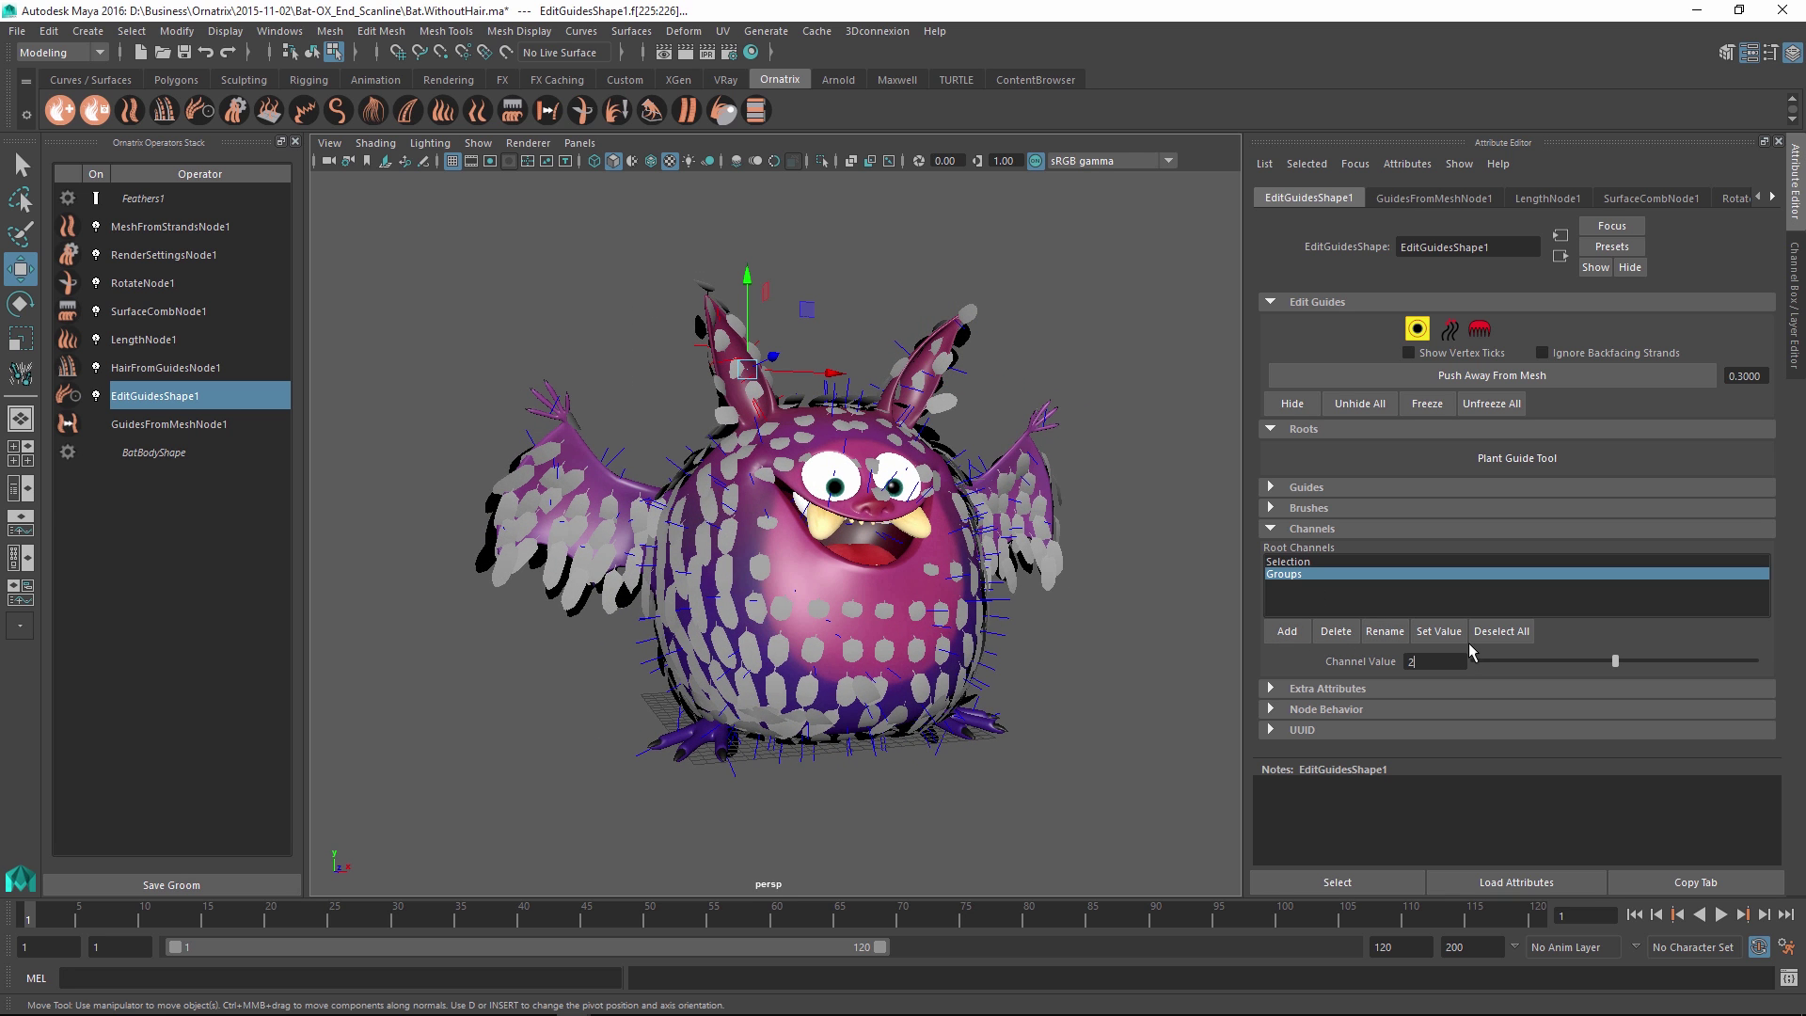
pyautogui.press('Return')
# Set the Groups channel value to 3 for the guide roots on both wings.
pyautogui.keyDown('alt'); pyautogui.moveTo(1061, 659); pyautogui.dragTo(1020, 571); pyautogui.keyUp('alt')
pyautogui.moveTo(1197, 313); pyautogui.dragTo(940, 677)
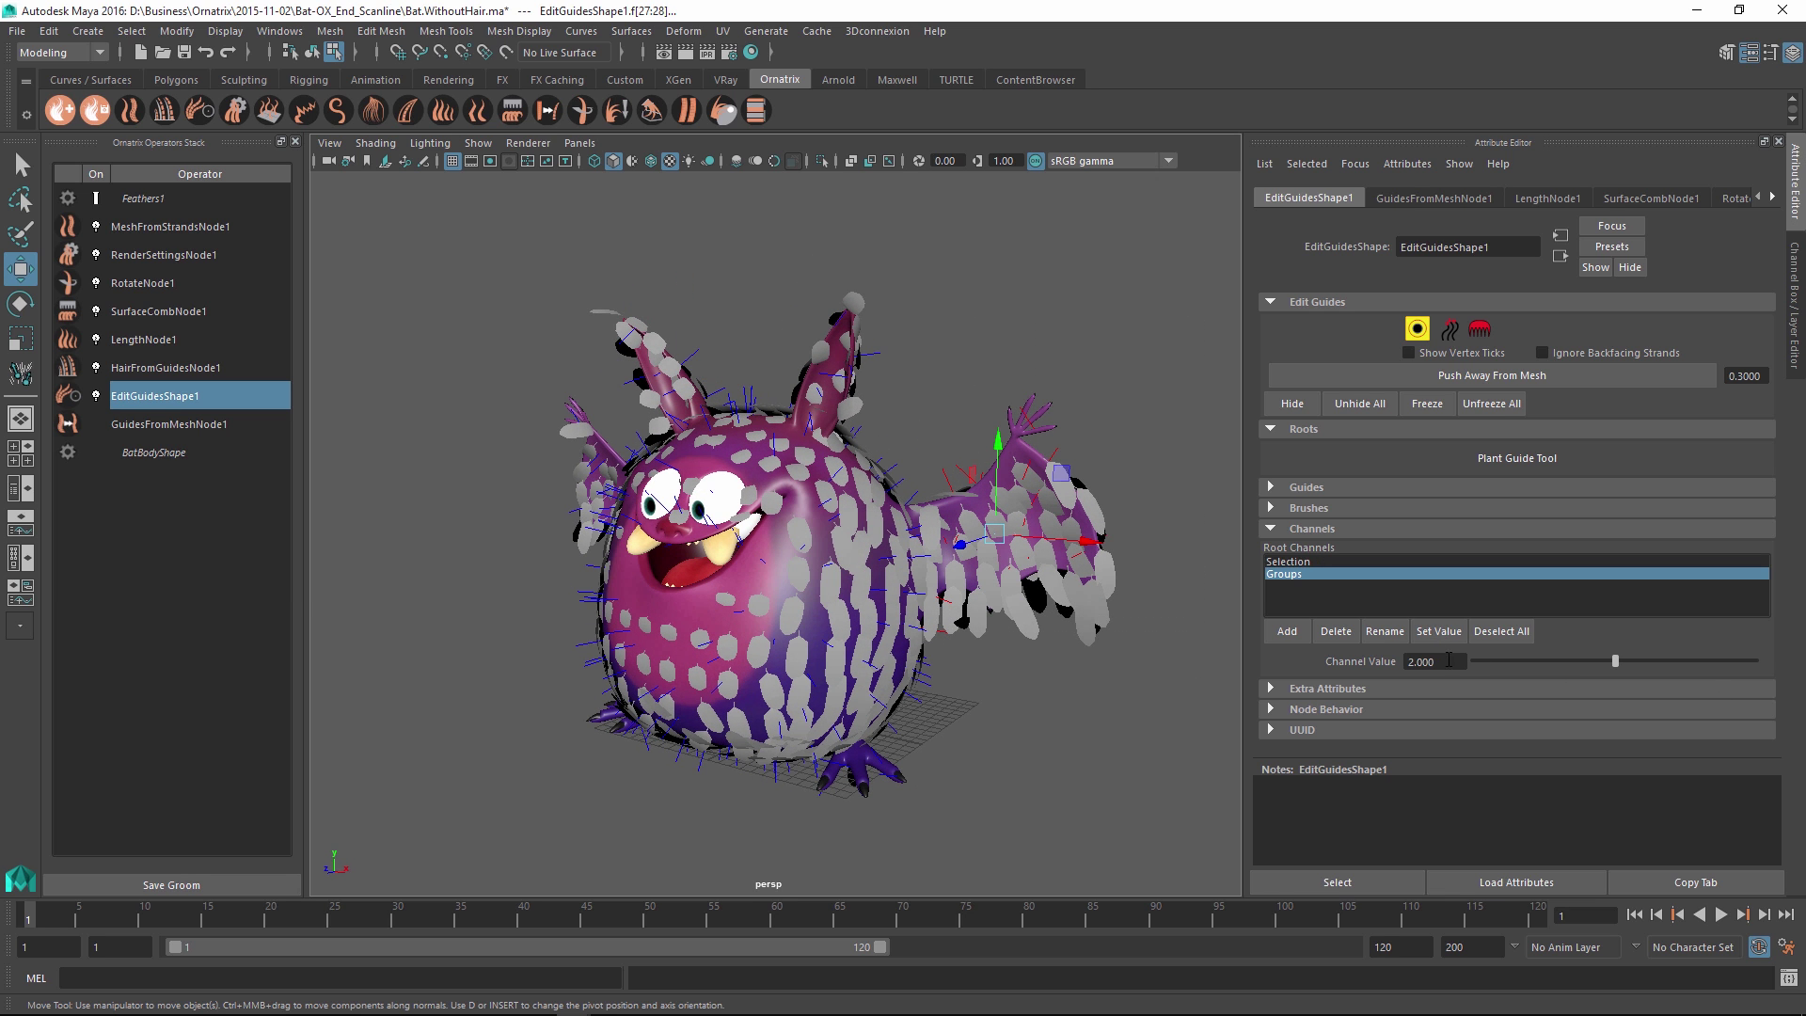
pyautogui.moveTo(1448, 660); pyautogui.dragTo(1048, 657)
pyautogui.write('3')
pyautogui.press('Return')
pyautogui.keyDown('alt'); pyautogui.moveTo(657, 555); pyautogui.dragTo(837, 522); pyautogui.keyUp('alt')
pyautogui.moveTo(375, 278); pyautogui.dragTo(658, 637)
pyautogui.moveTo(1448, 660); pyautogui.dragTo(1022, 622)
pyautogui.write('3')
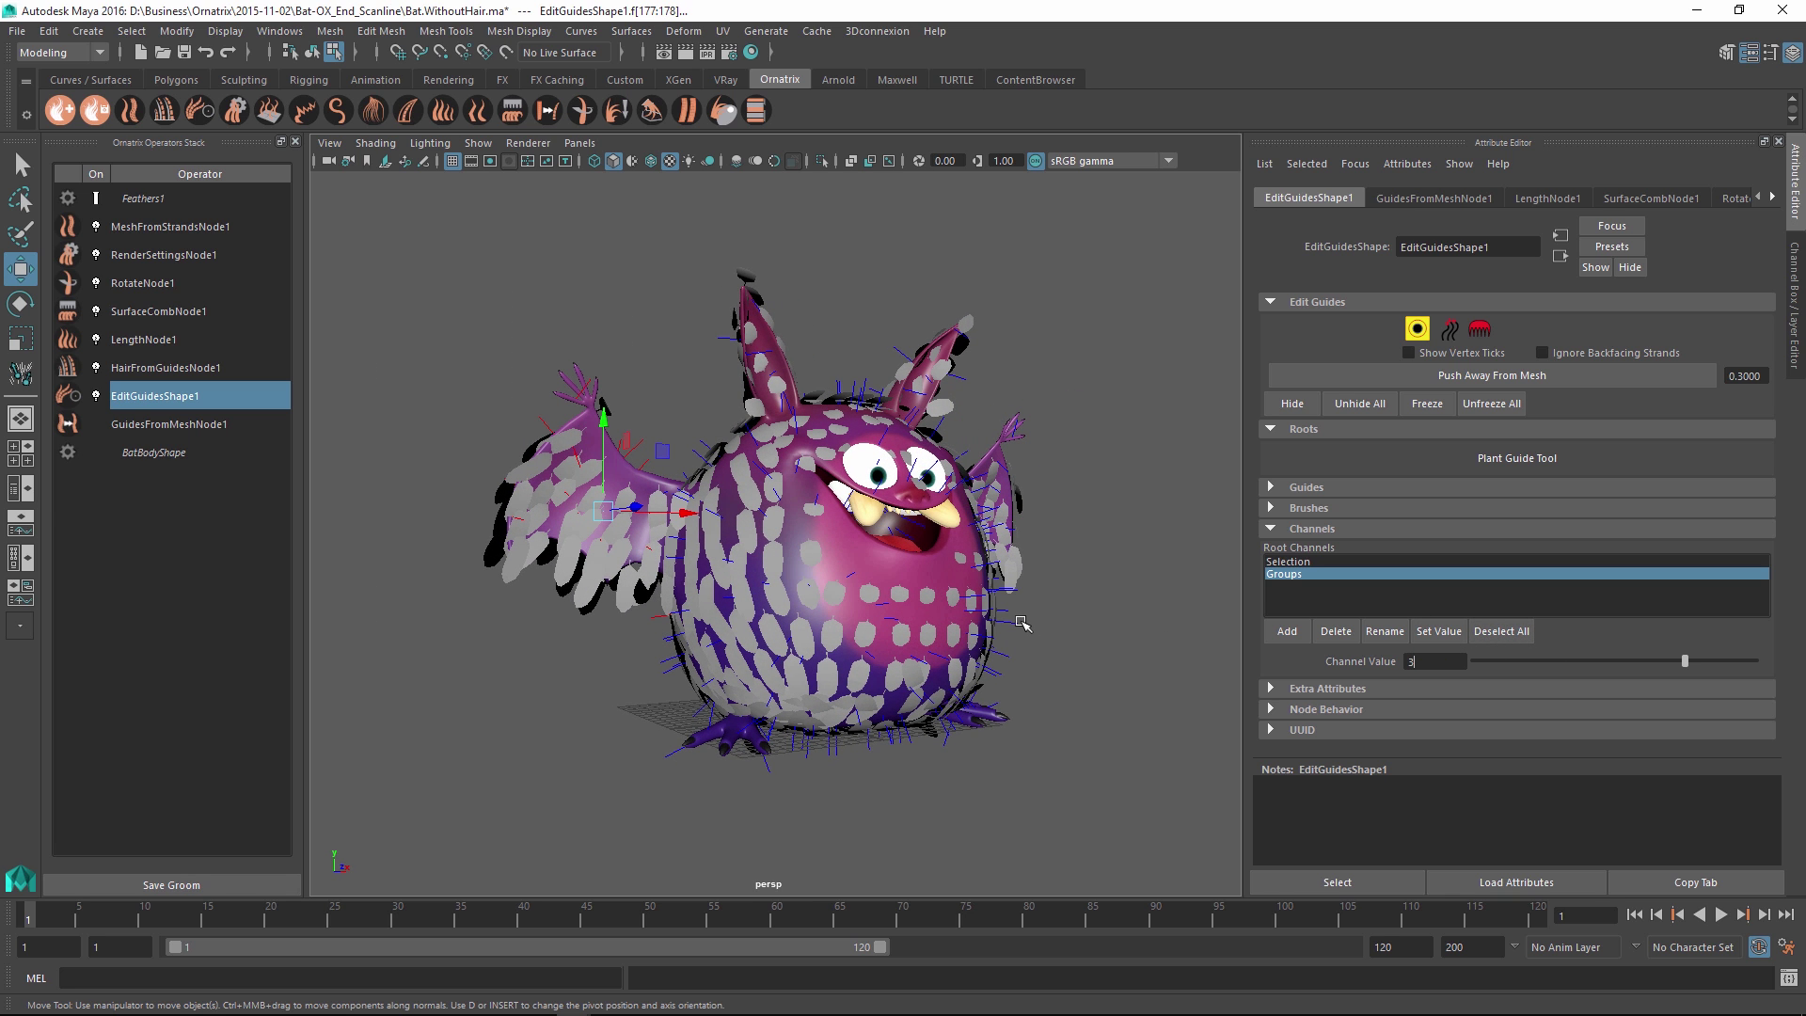
pyautogui.press('Return')
# Set the Strand Group of RenderSettingsNode1 to 1.
pyautogui.keyDown('alt'); pyautogui.moveTo(936, 545); pyautogui.dragTo(795, 491); pyautogui.keyUp('alt')
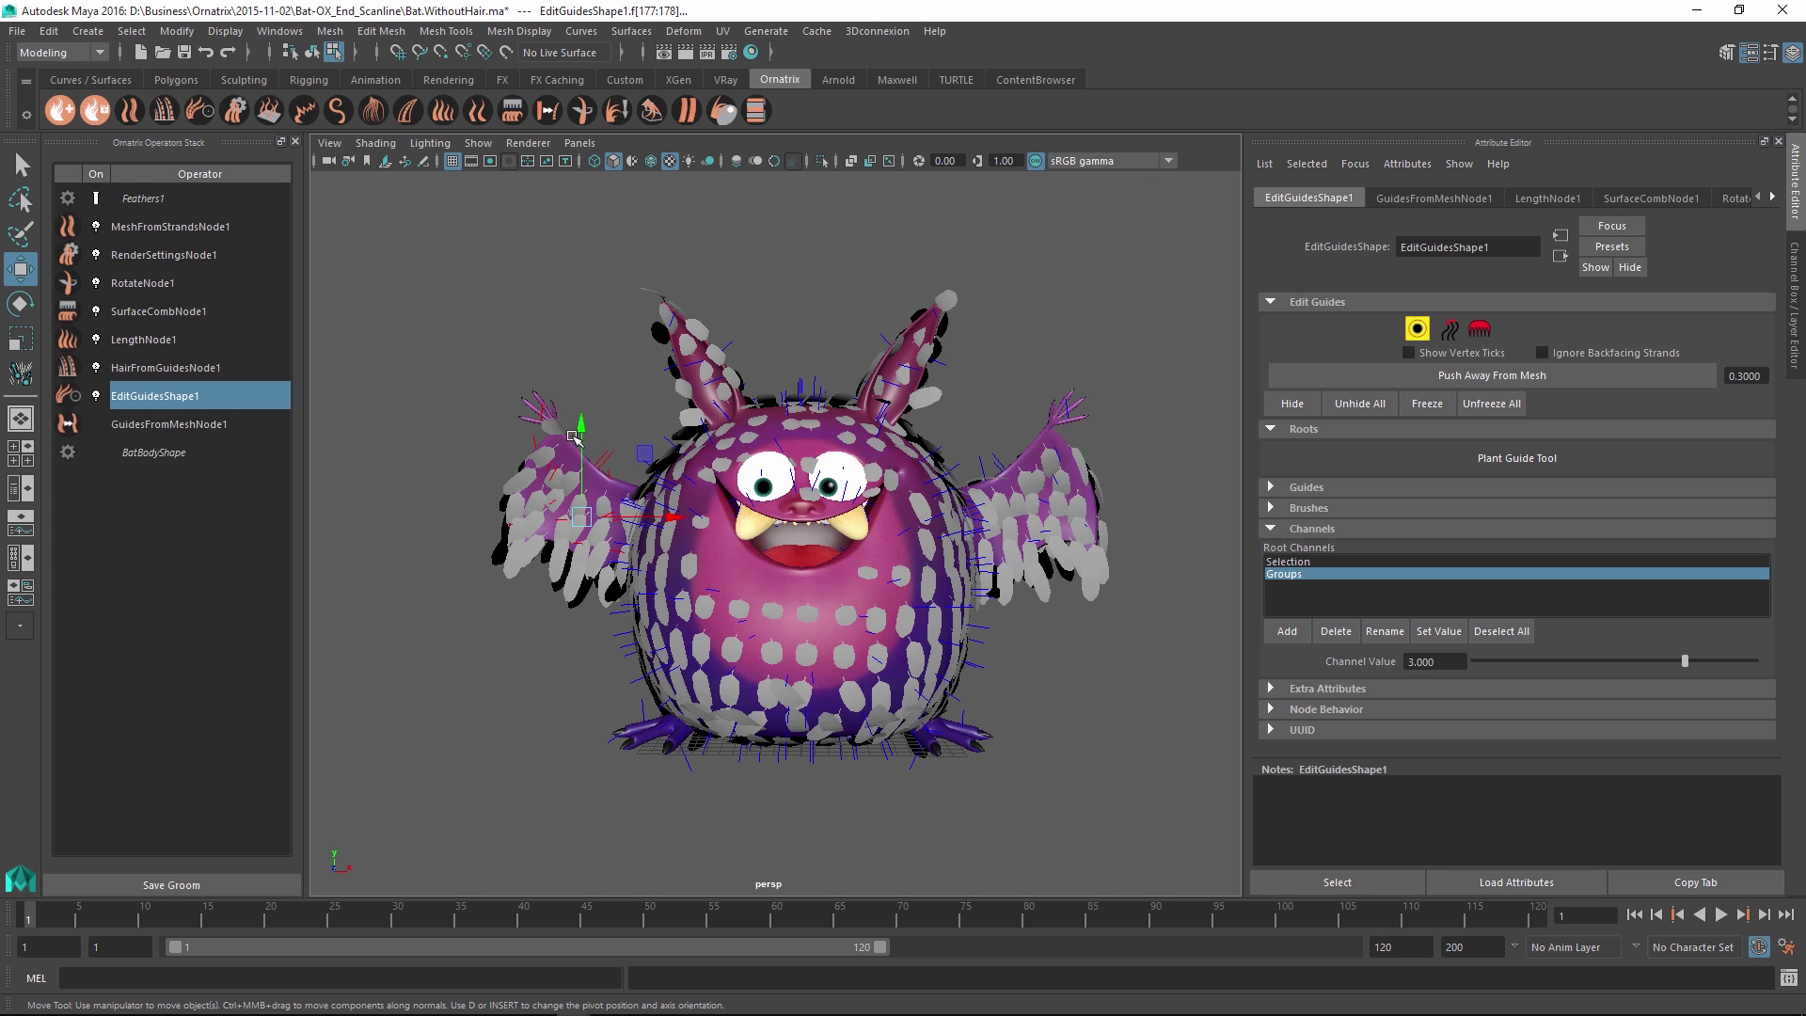
pyautogui.keyDown('alt'); pyautogui.moveTo(644, 510); pyautogui.dragTo(669, 533); pyautogui.keyUp('alt')
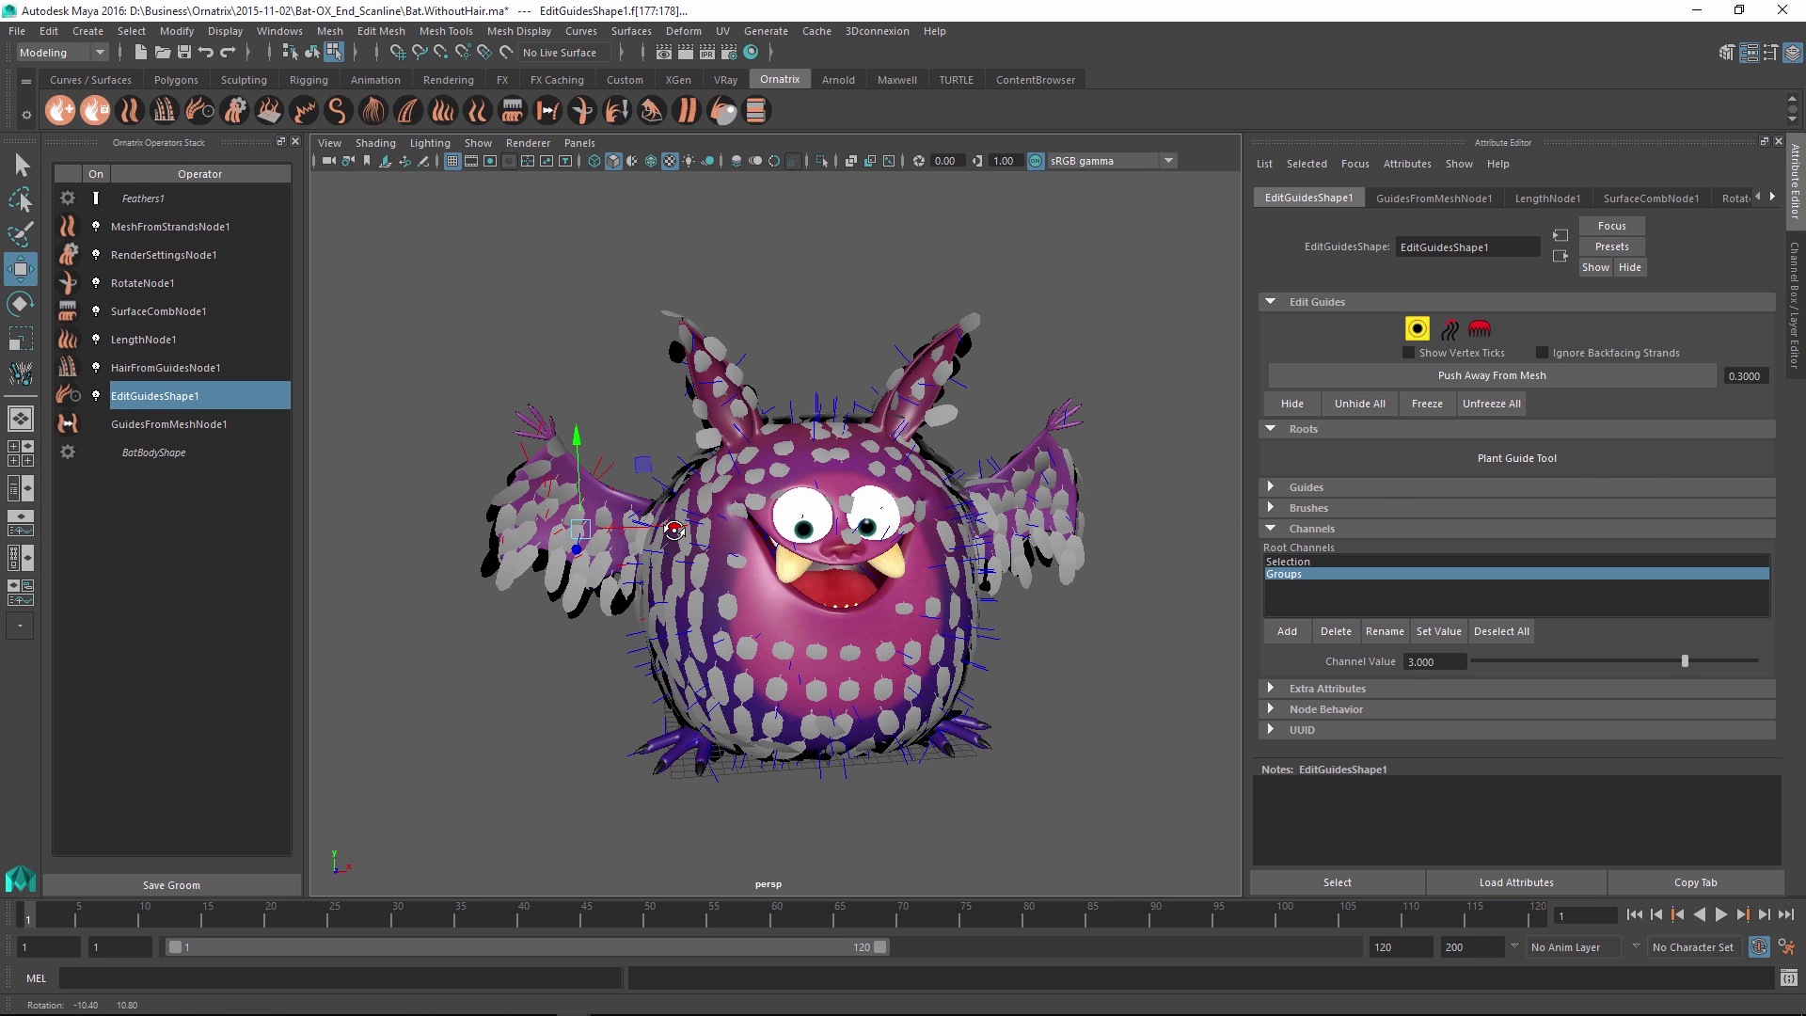
pyautogui.click(165, 368)
pyautogui.click(148, 256)
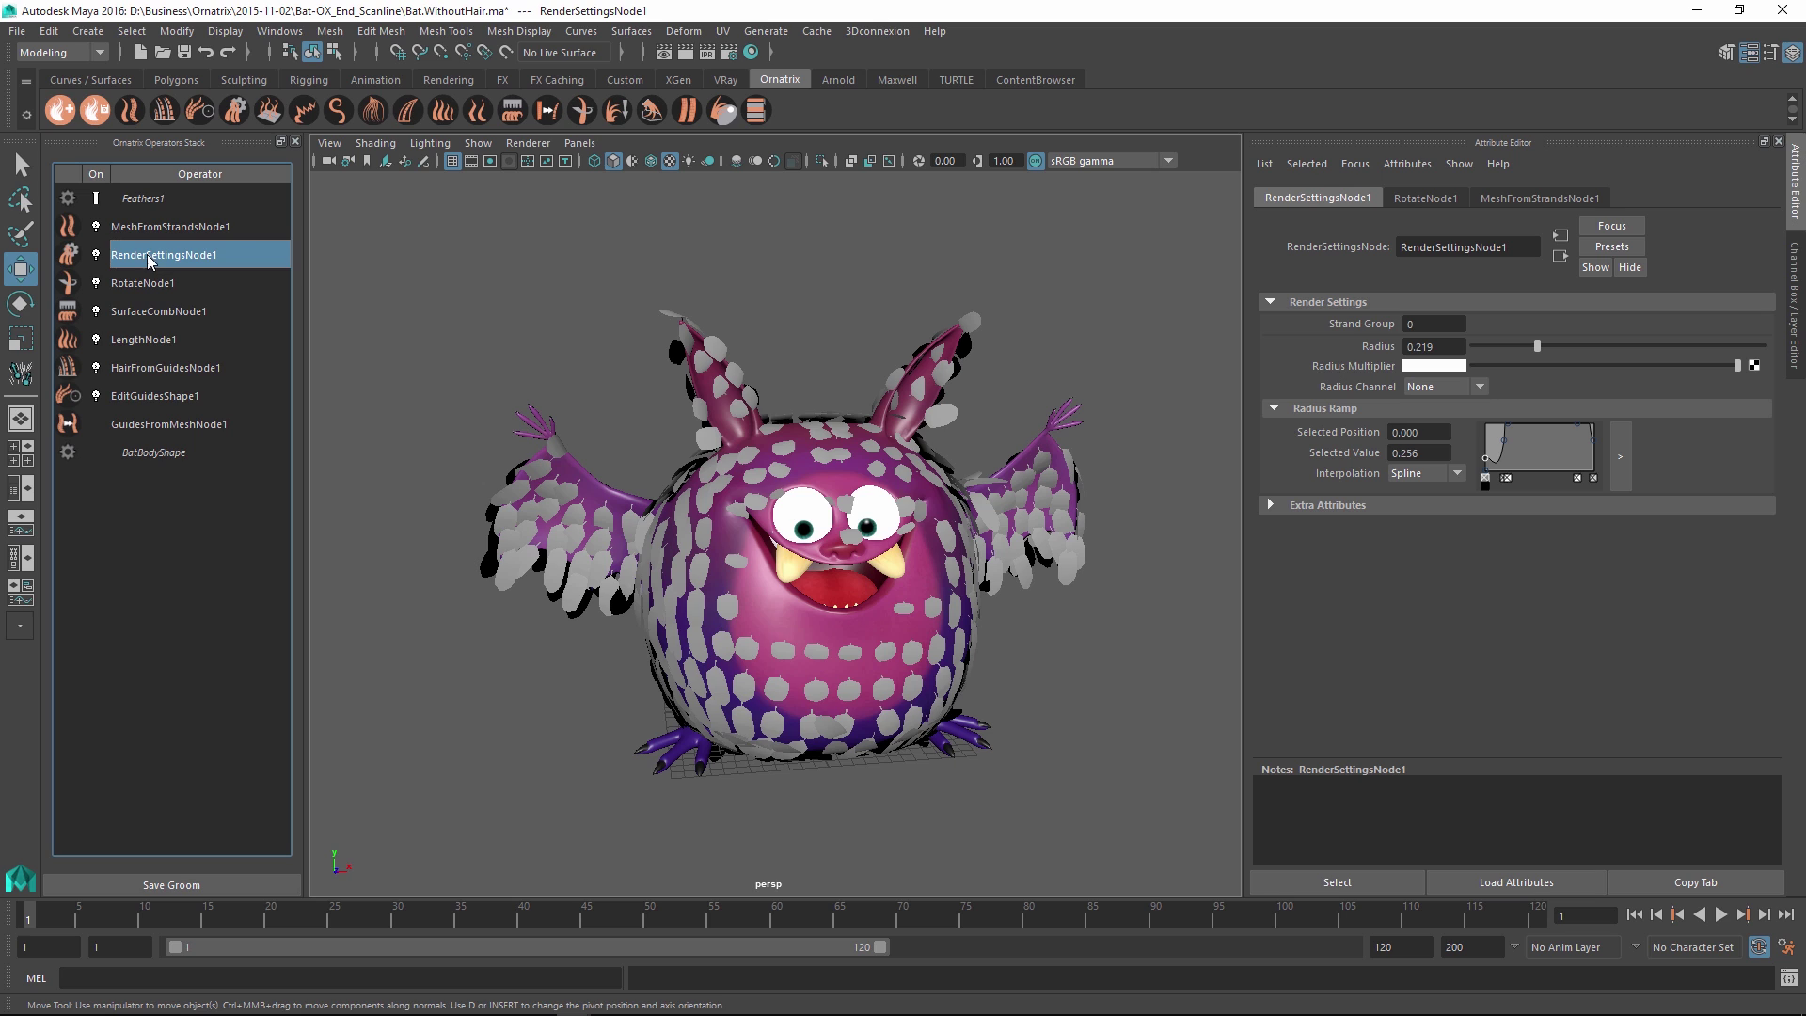
pyautogui.click(1442, 326)
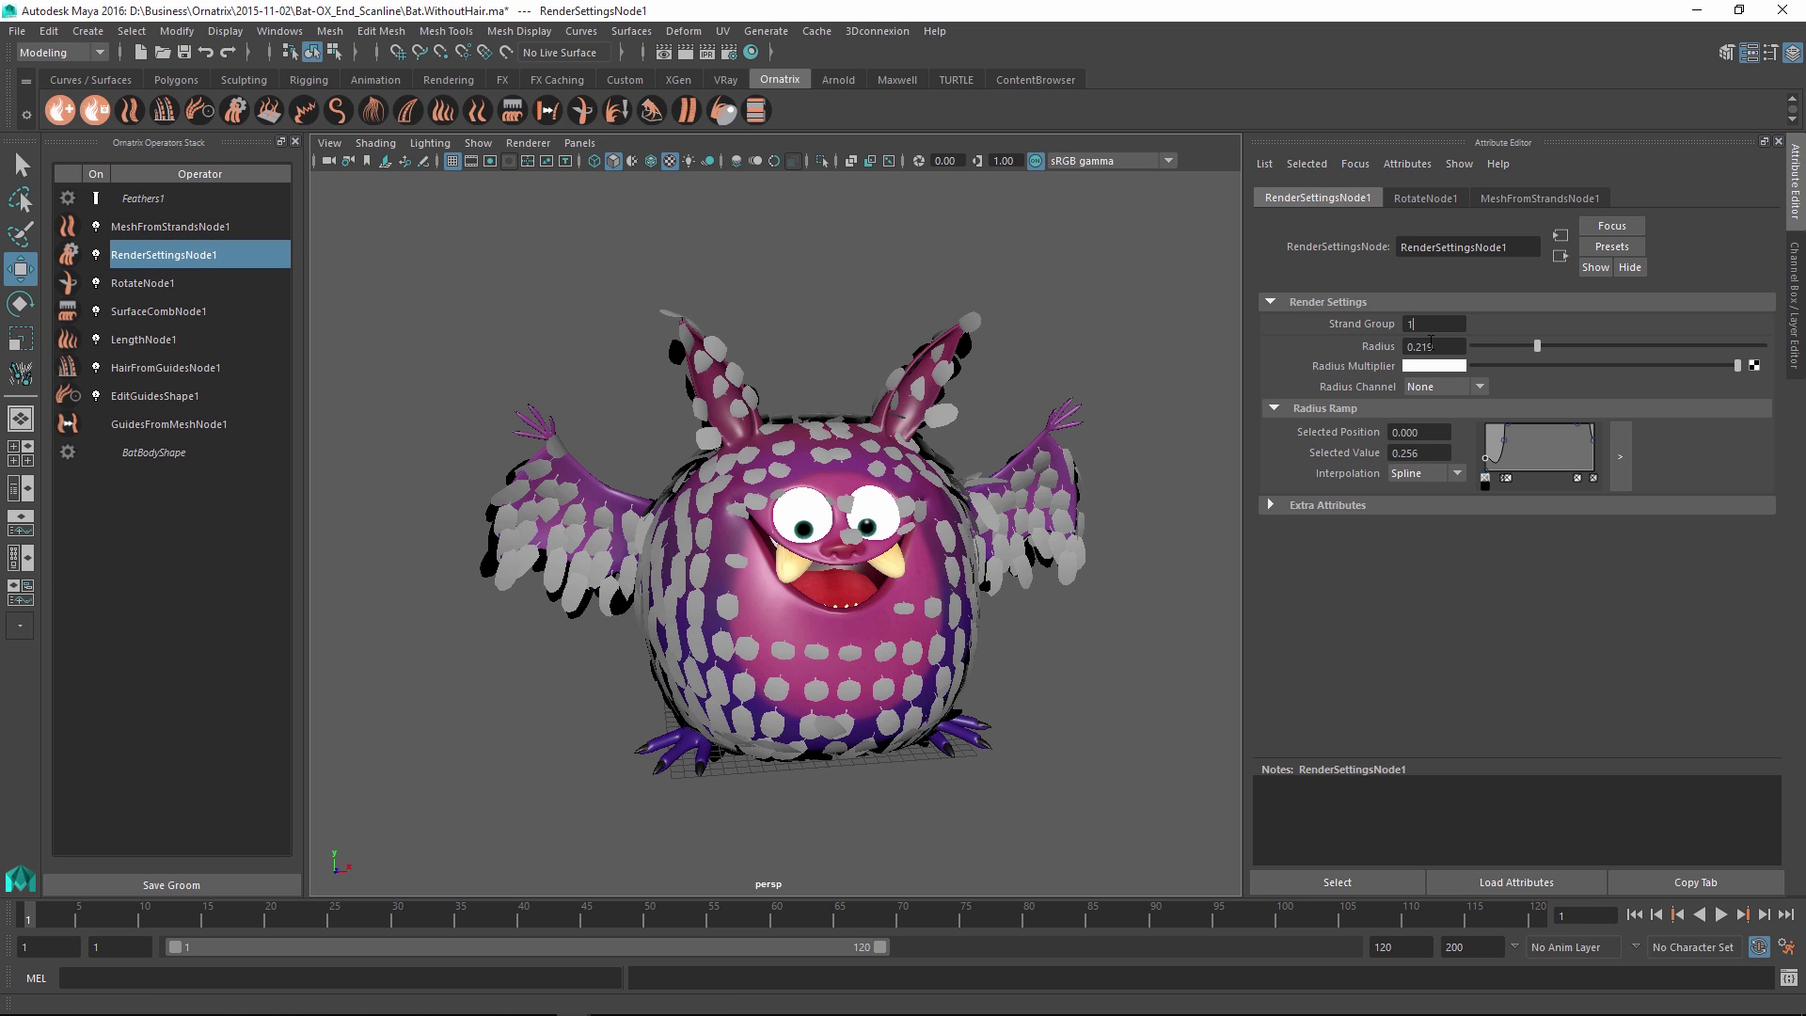
pyautogui.write('1')
pyautogui.press('Return')
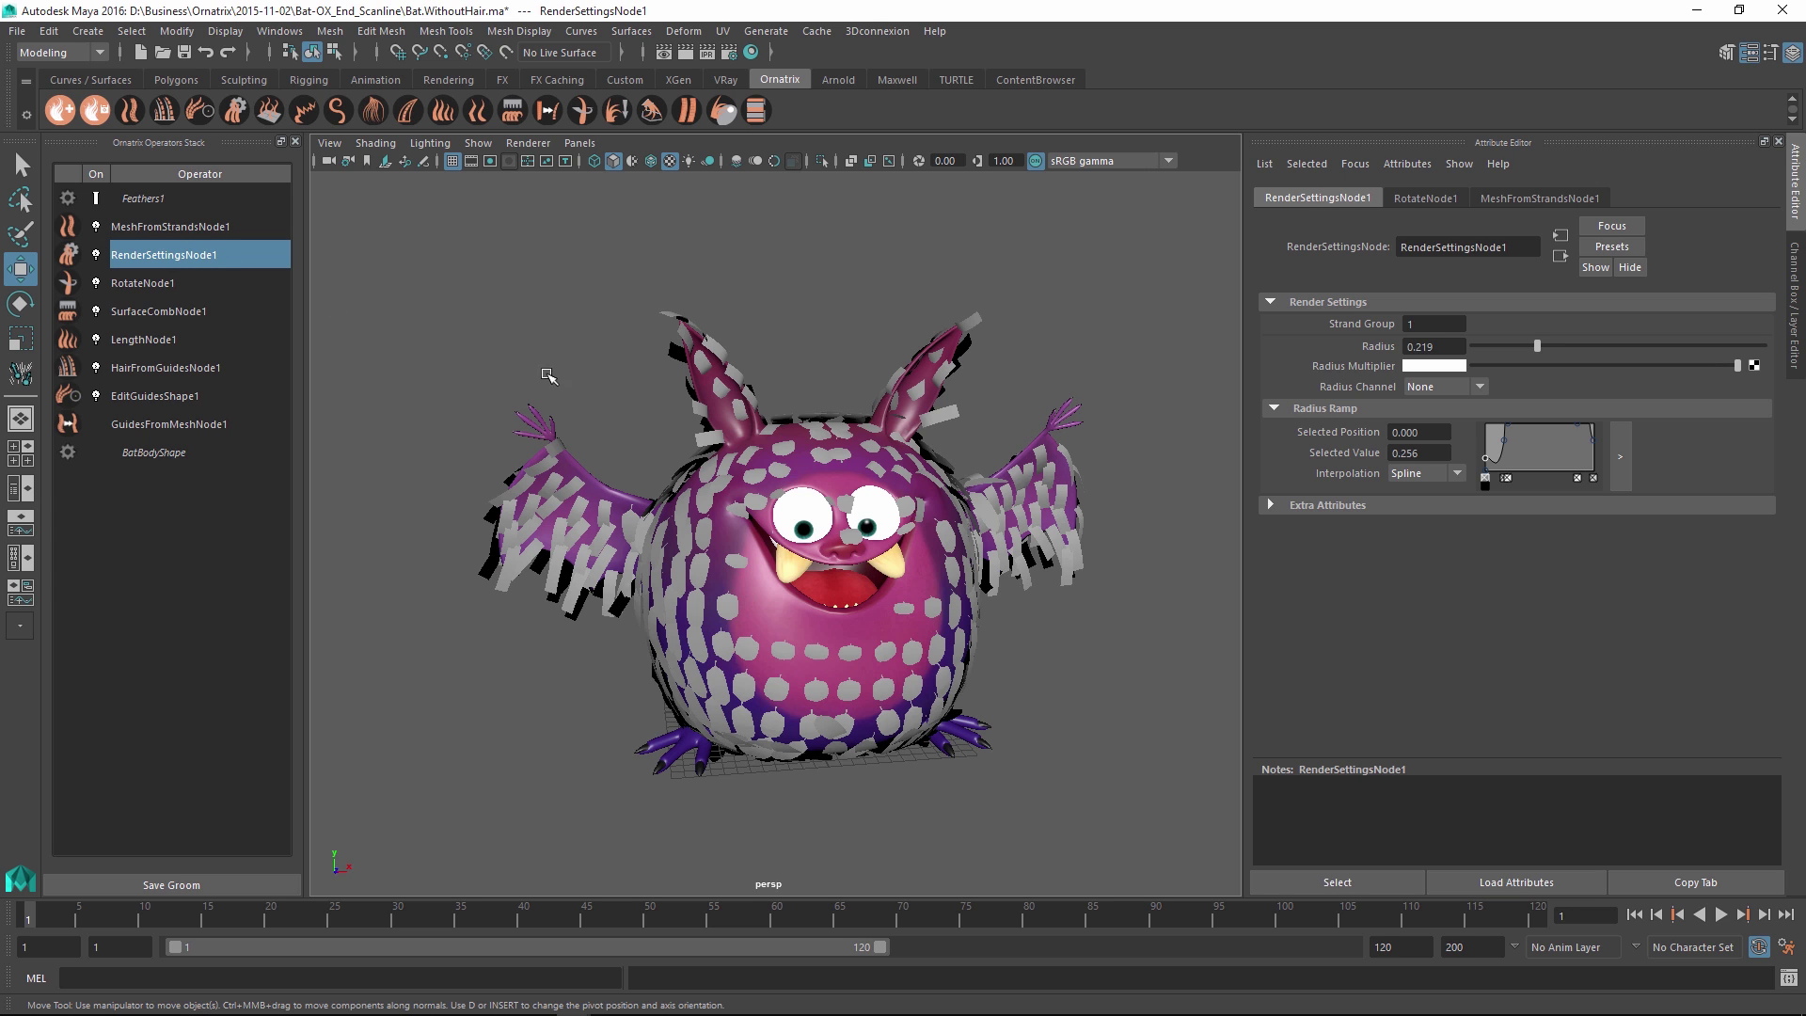
# Set the radius of strand group 1 to 0.265 and shape its radius ramp with a point at position 0.252, value 0.960.
pyautogui.keyDown('alt'); pyautogui.moveTo(933, 621); pyautogui.dragTo(907, 602); pyautogui.keyUp('alt')
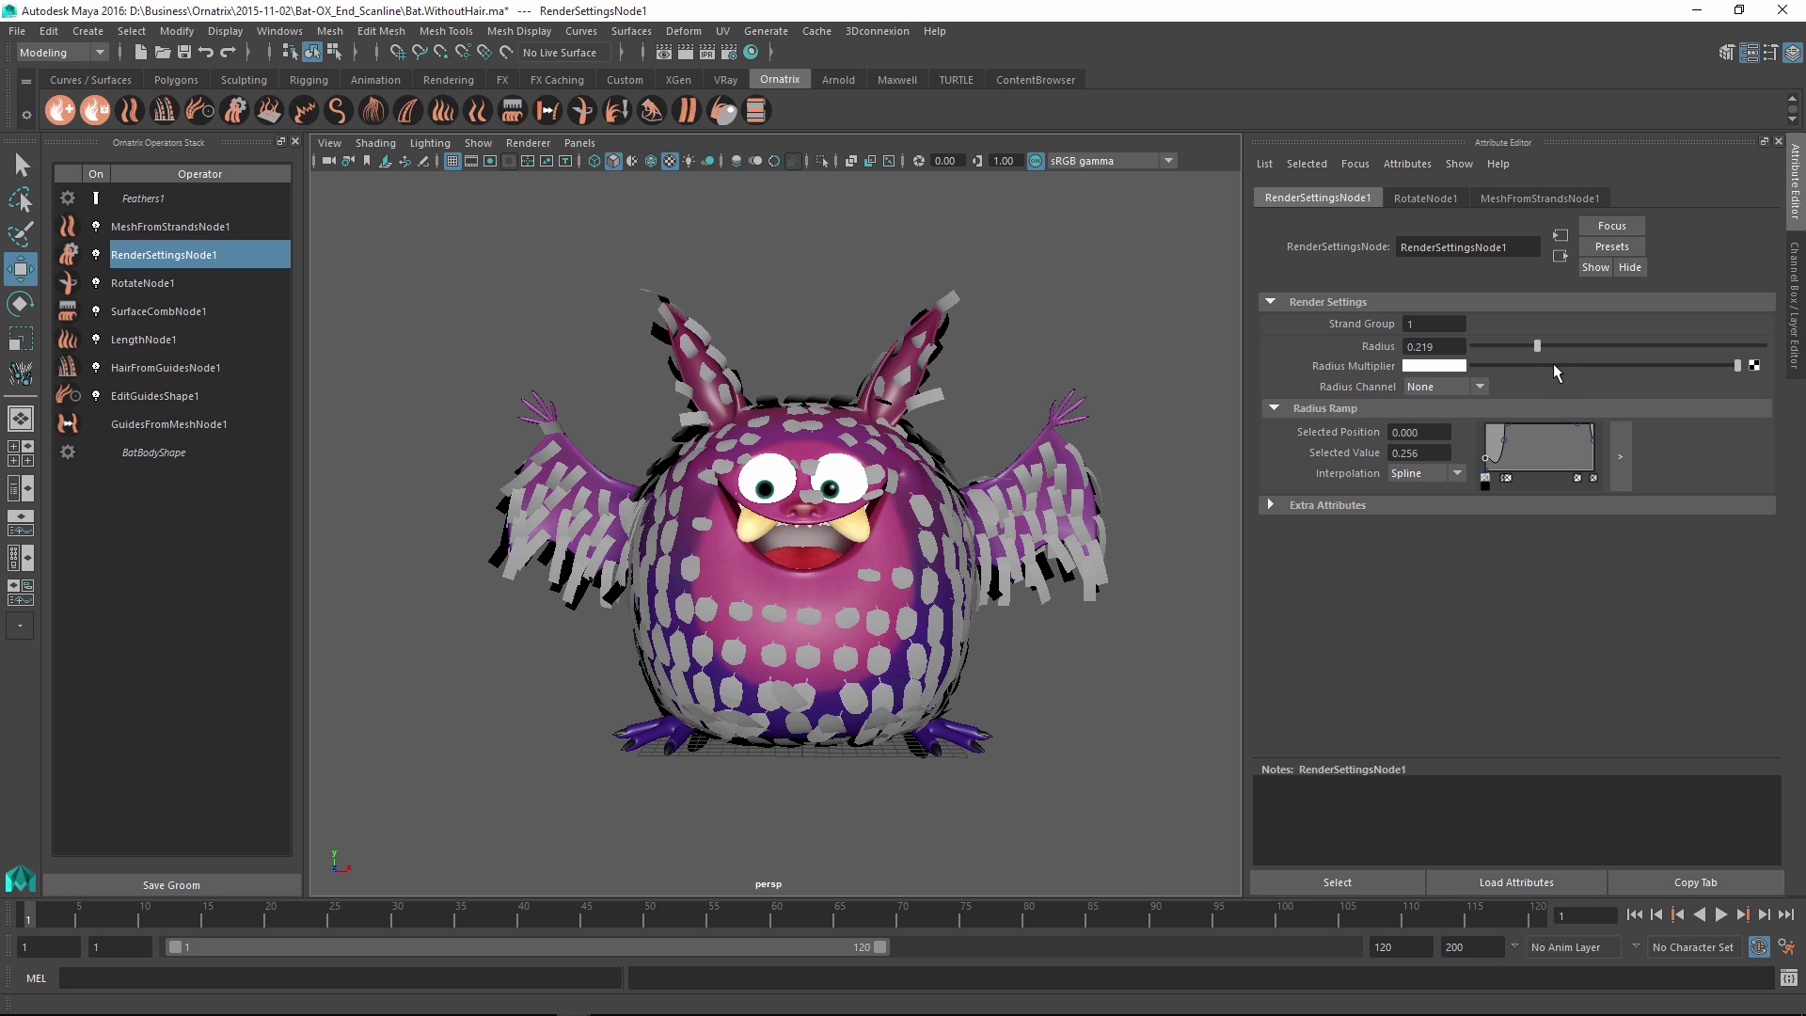
pyautogui.moveTo(1535, 348)
pyautogui.mouseDown()
pyautogui.moveTo(1562, 348)
pyautogui.moveTo(1515, 353)
pyautogui.moveTo(1609, 351)
pyautogui.moveTo(1550, 348)
pyautogui.mouseUp()
pyautogui.moveTo(1508, 433)
pyautogui.mouseDown()
pyautogui.moveTo(1504, 451)
pyautogui.moveTo(1524, 450)
pyautogui.moveTo(1510, 425)
pyautogui.mouseUp()
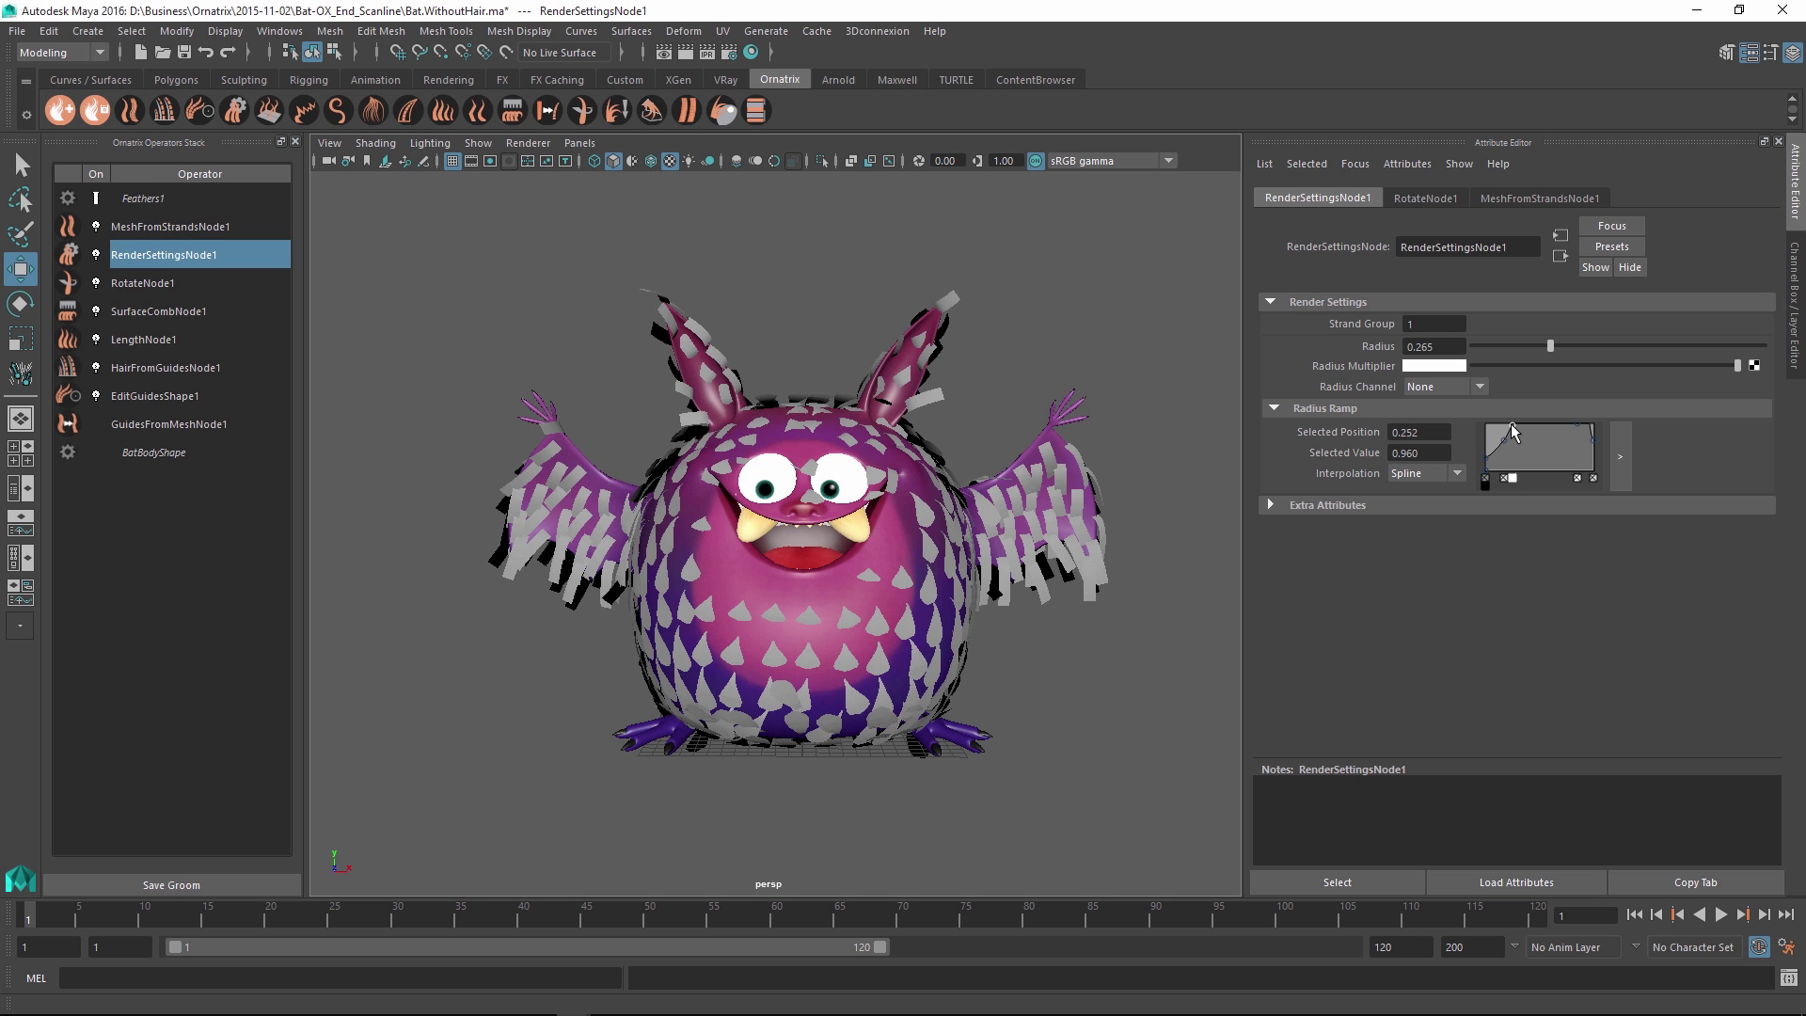
# Set the radius of strand group 1 to 0.722 and reshape its radius ramp with a point at position 0.203, value 0.319.
pyautogui.click(1506, 459)
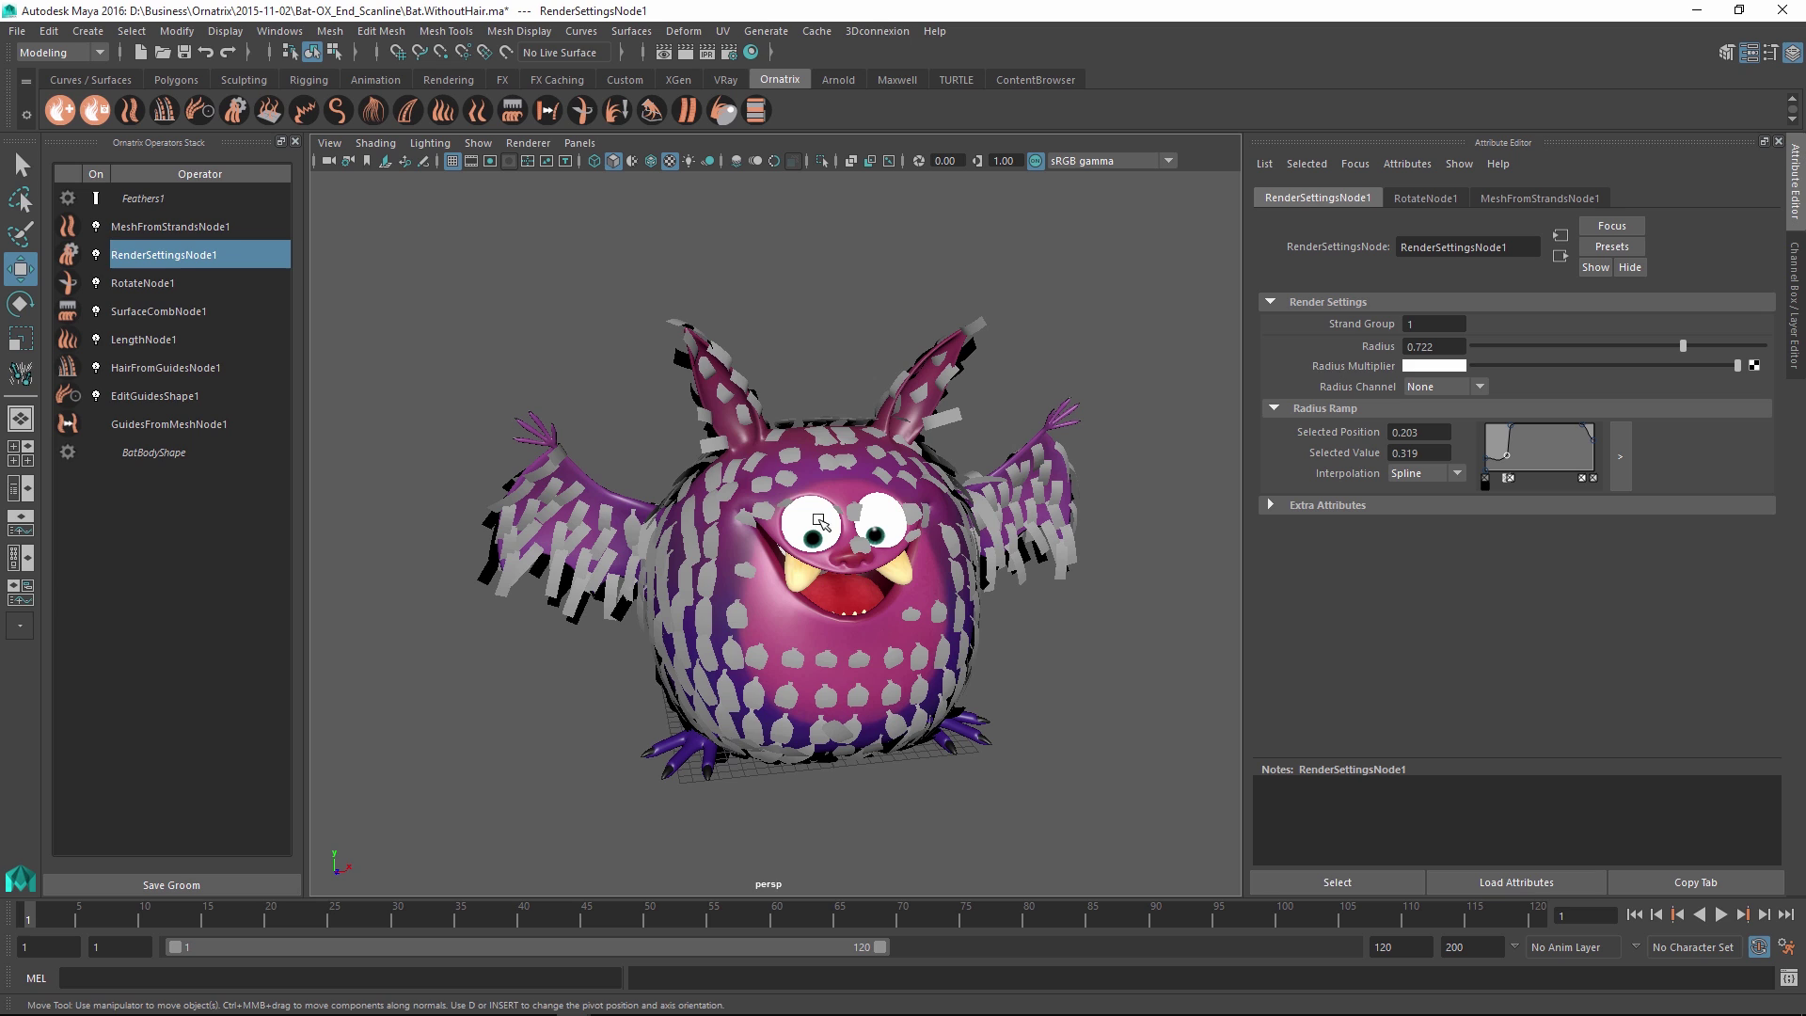
pyautogui.doubleClick(149, 255)
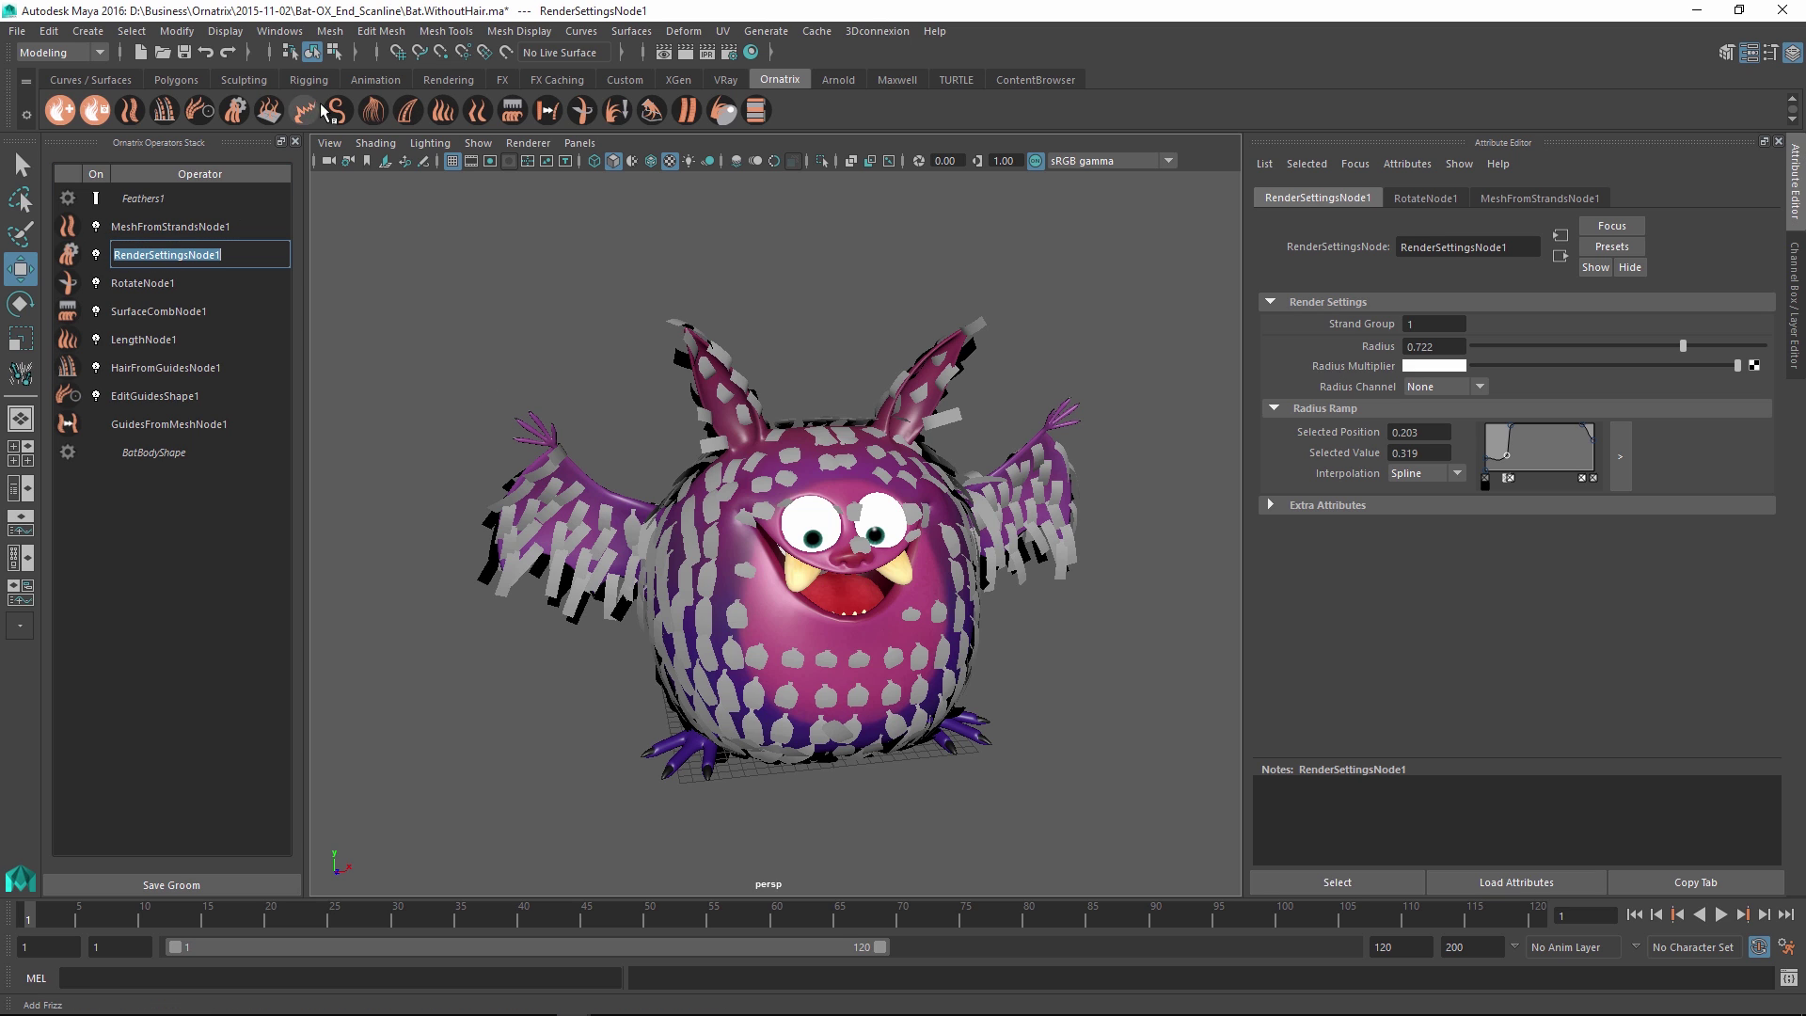
pyautogui.press('Return')
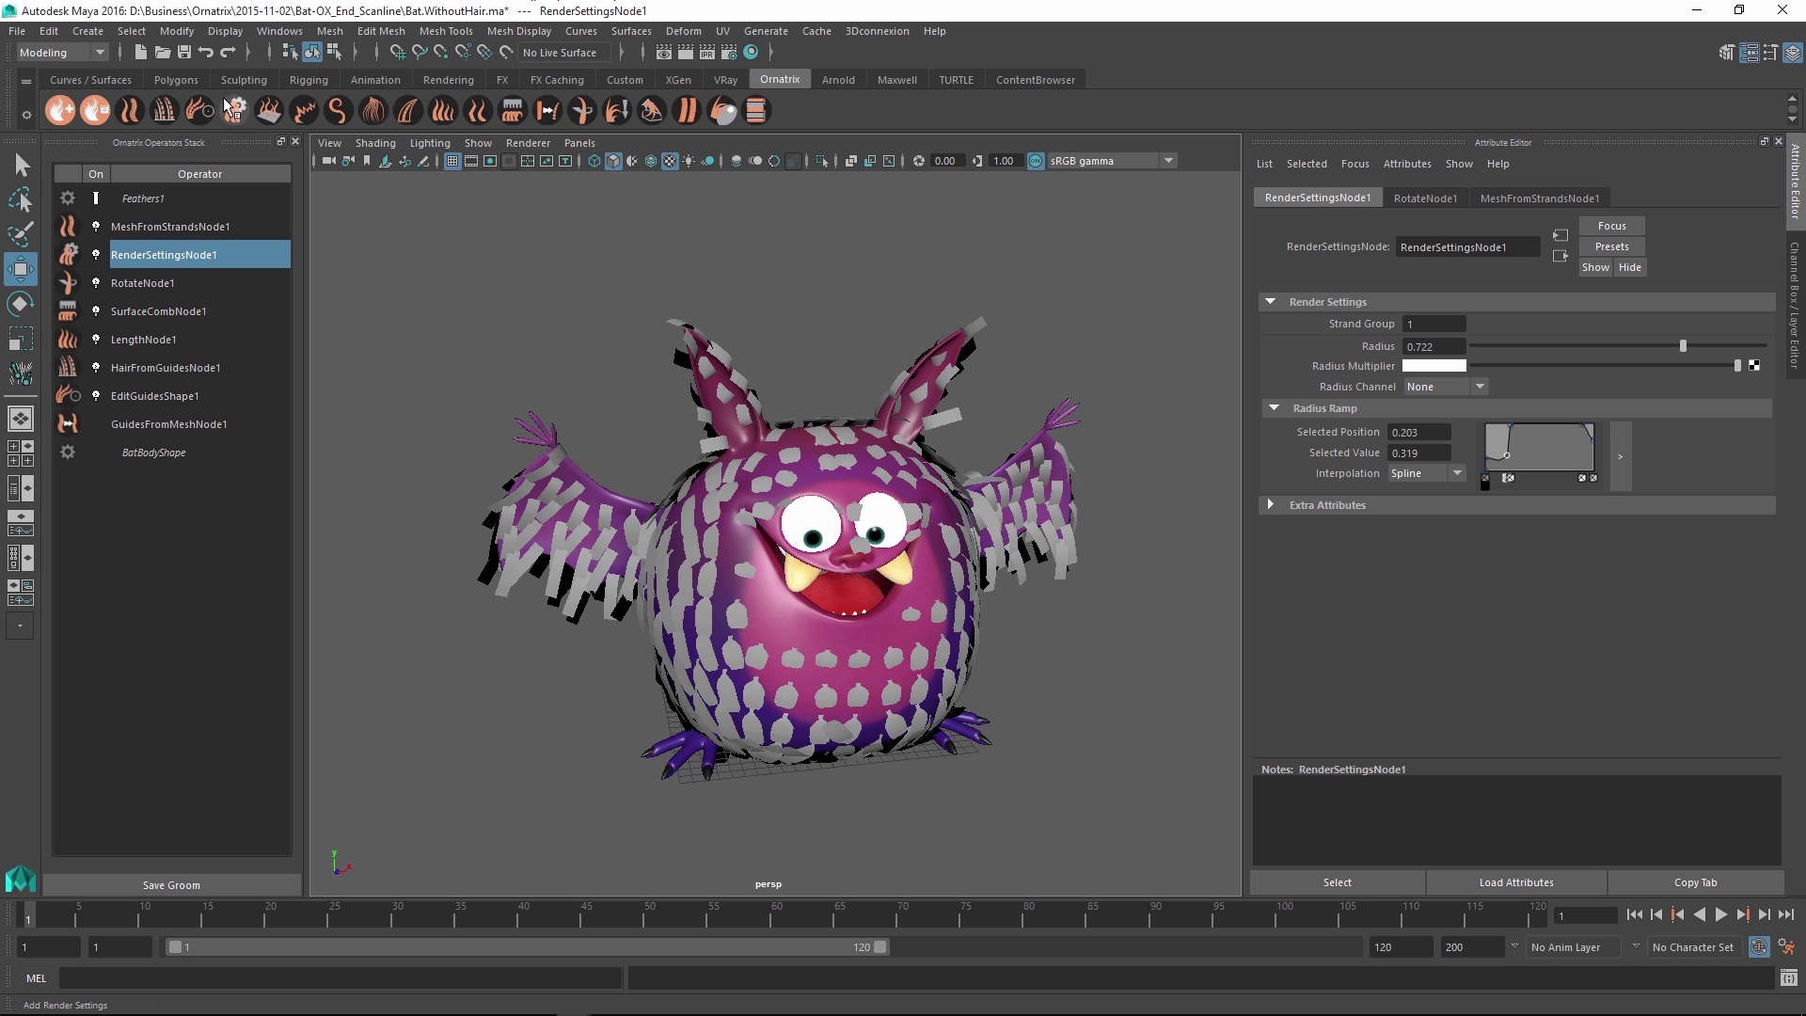
# Add a Render Settings operator for strand group 2 with radius 0.931, removing its middle radius ramp point and raising the end point to 1.000.
pyautogui.click(235, 111)
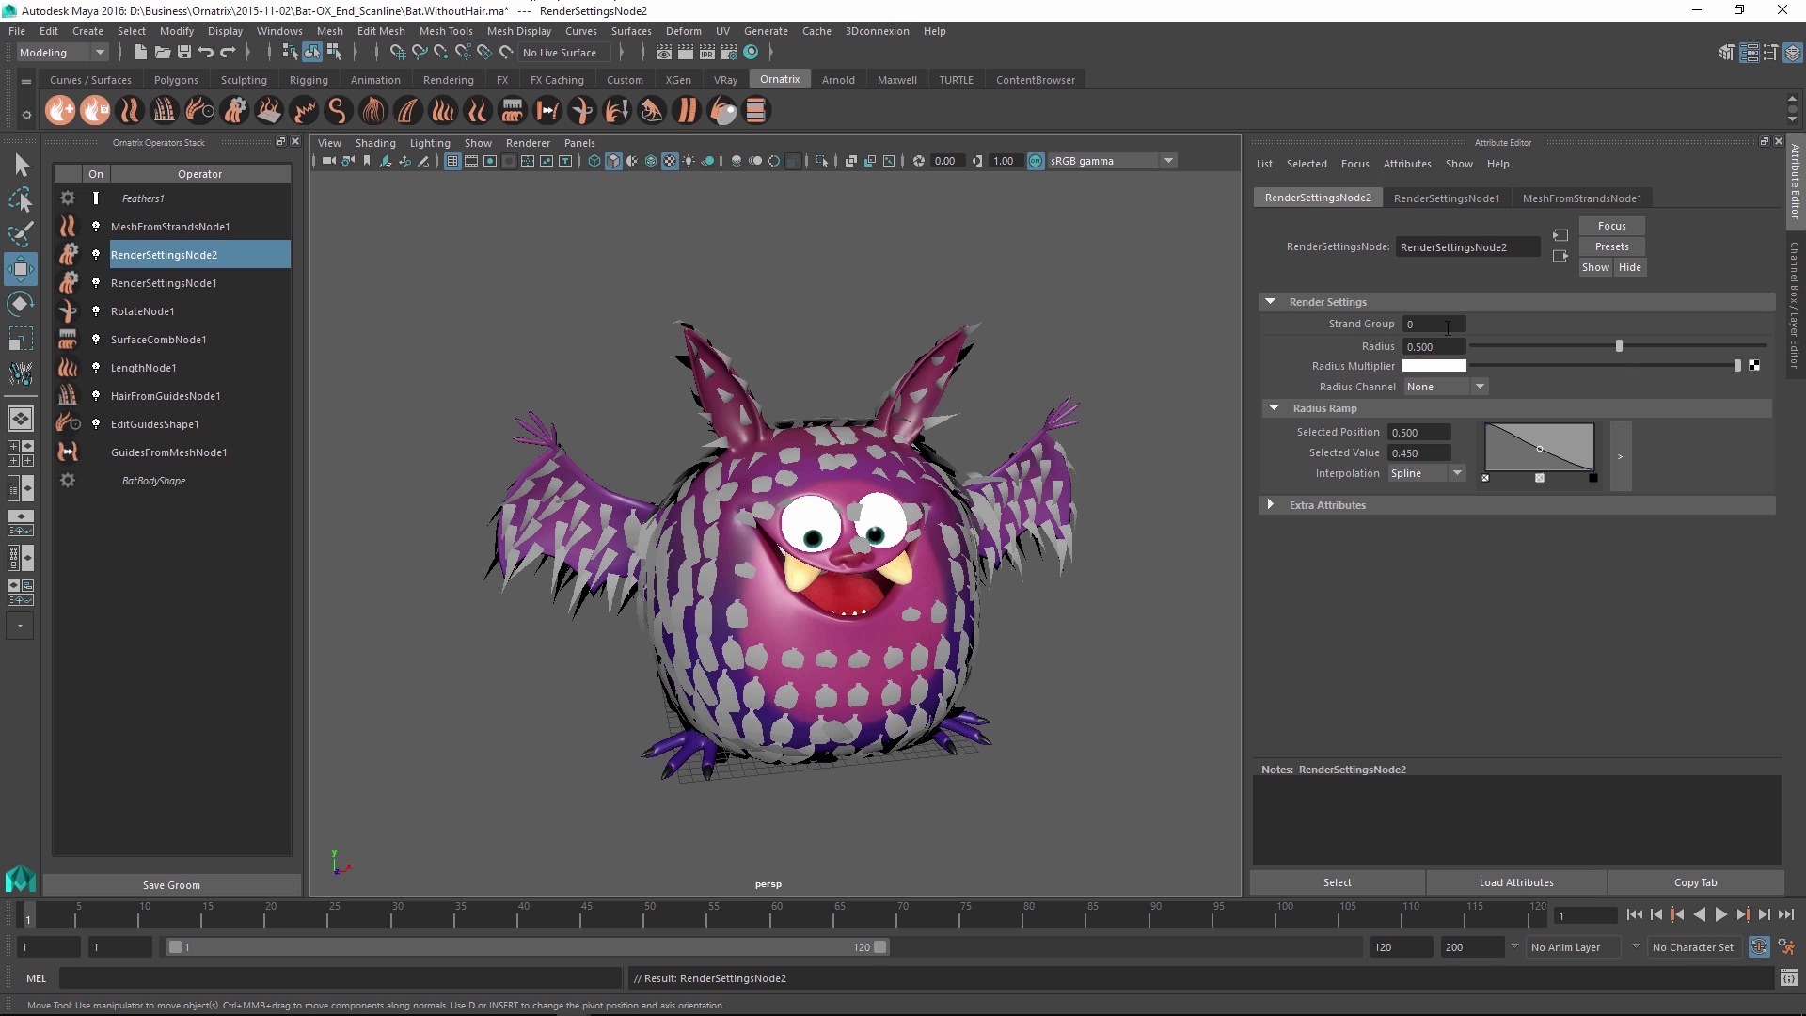
pyautogui.moveTo(1619, 346); pyautogui.dragTo(1716, 347)
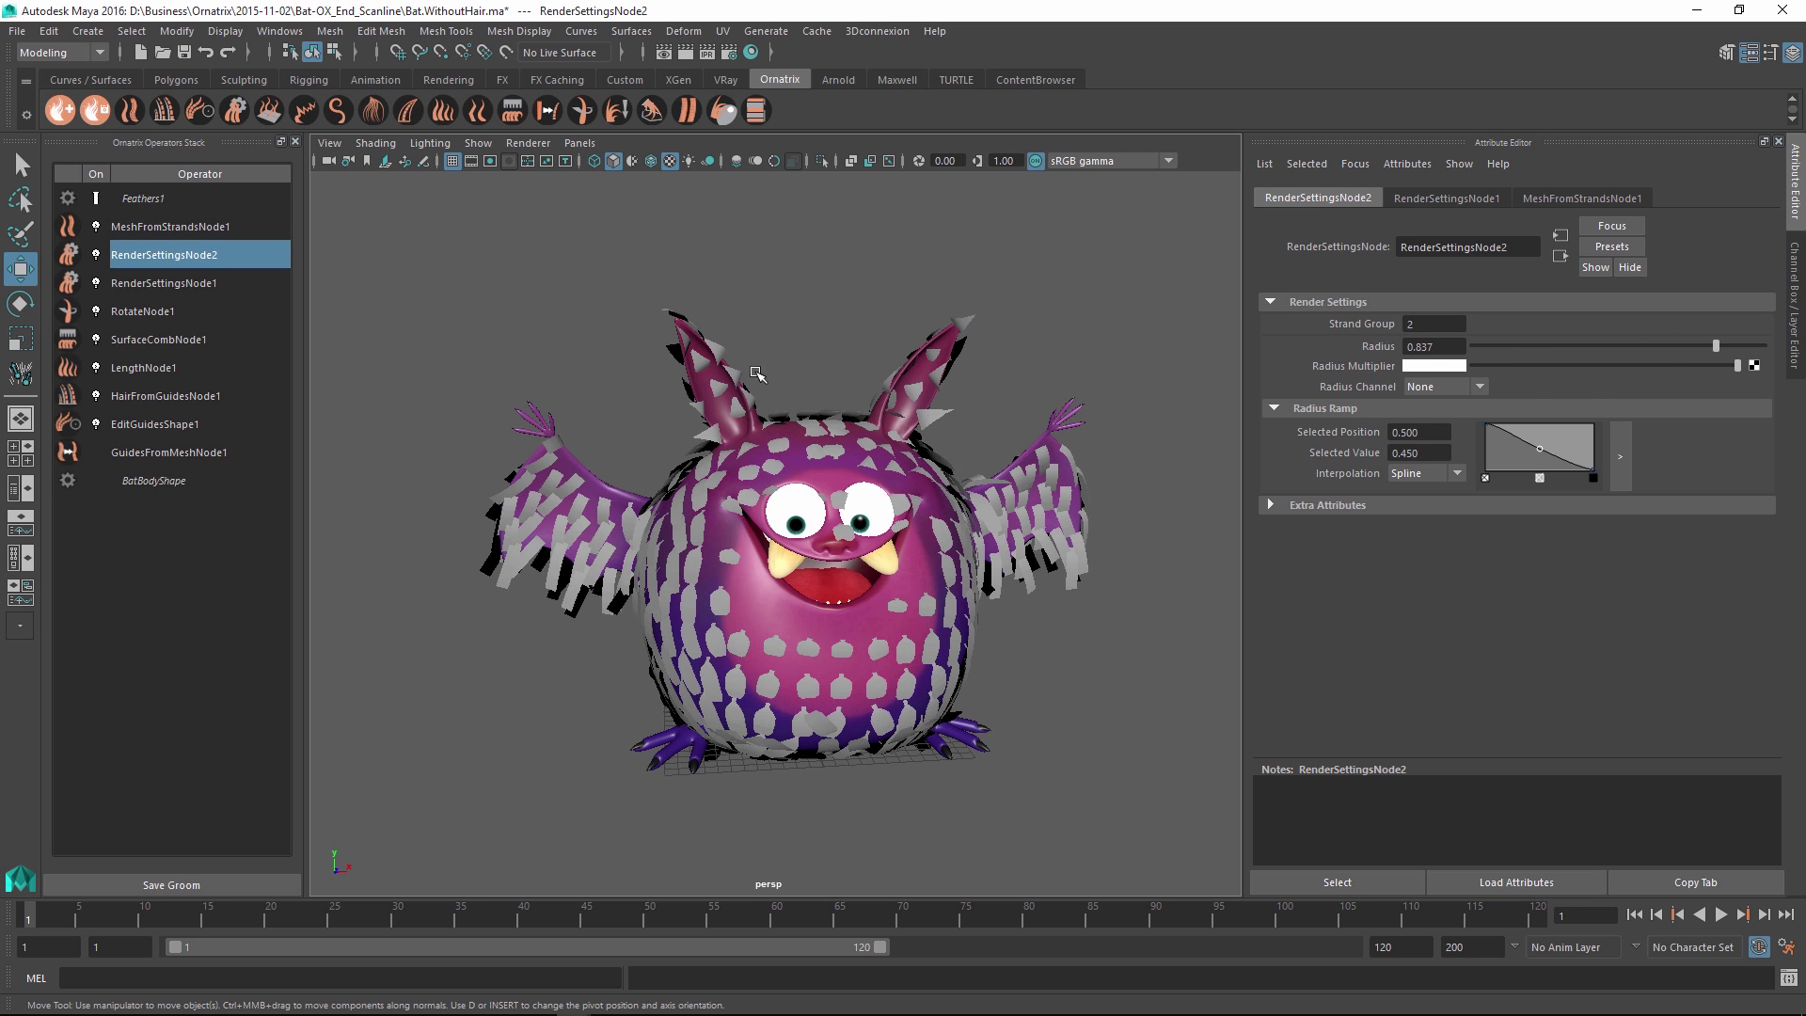
pyautogui.click(1539, 478)
pyautogui.moveTo(1593, 465); pyautogui.dragTo(1605, 419)
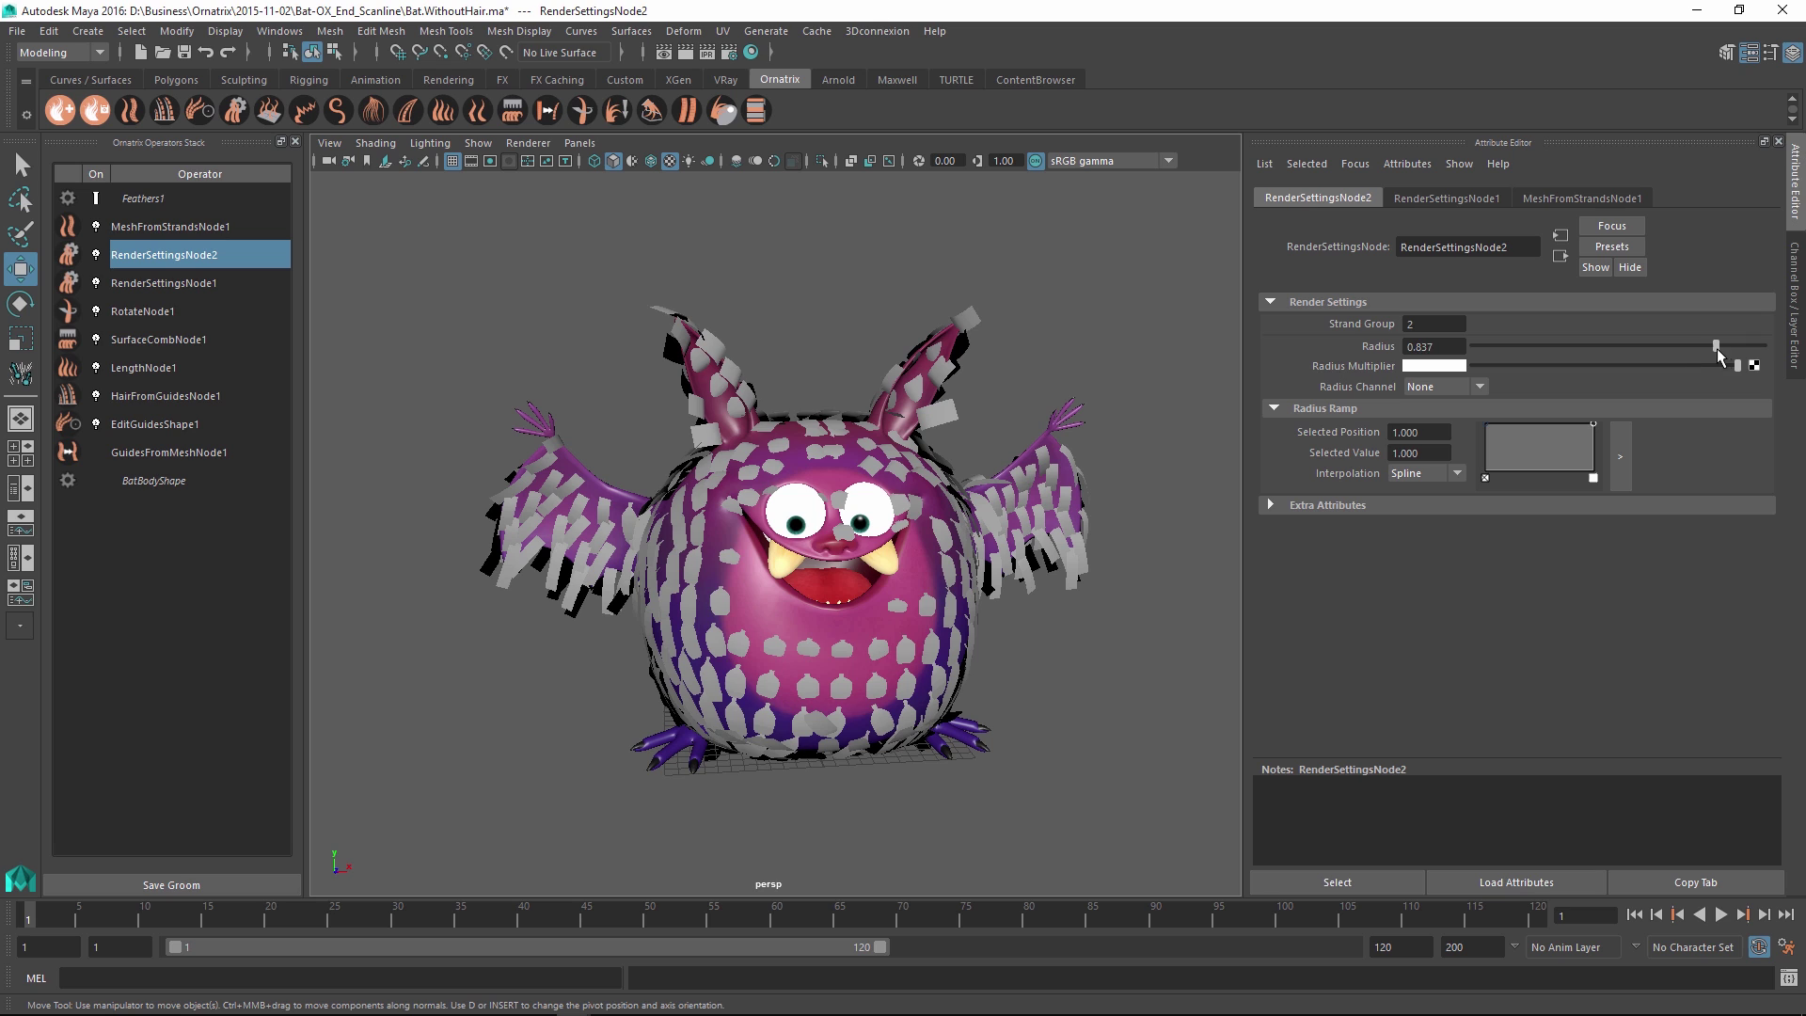
pyautogui.moveTo(1718, 354)
pyautogui.mouseDown()
pyautogui.moveTo(1759, 354)
pyautogui.moveTo(1742, 353)
pyautogui.mouseUp()
# Add a Render Settings operator for strand group 3 with radius 0.830 and a flat radius ramp at value 1.000.
pyautogui.click(235, 111)
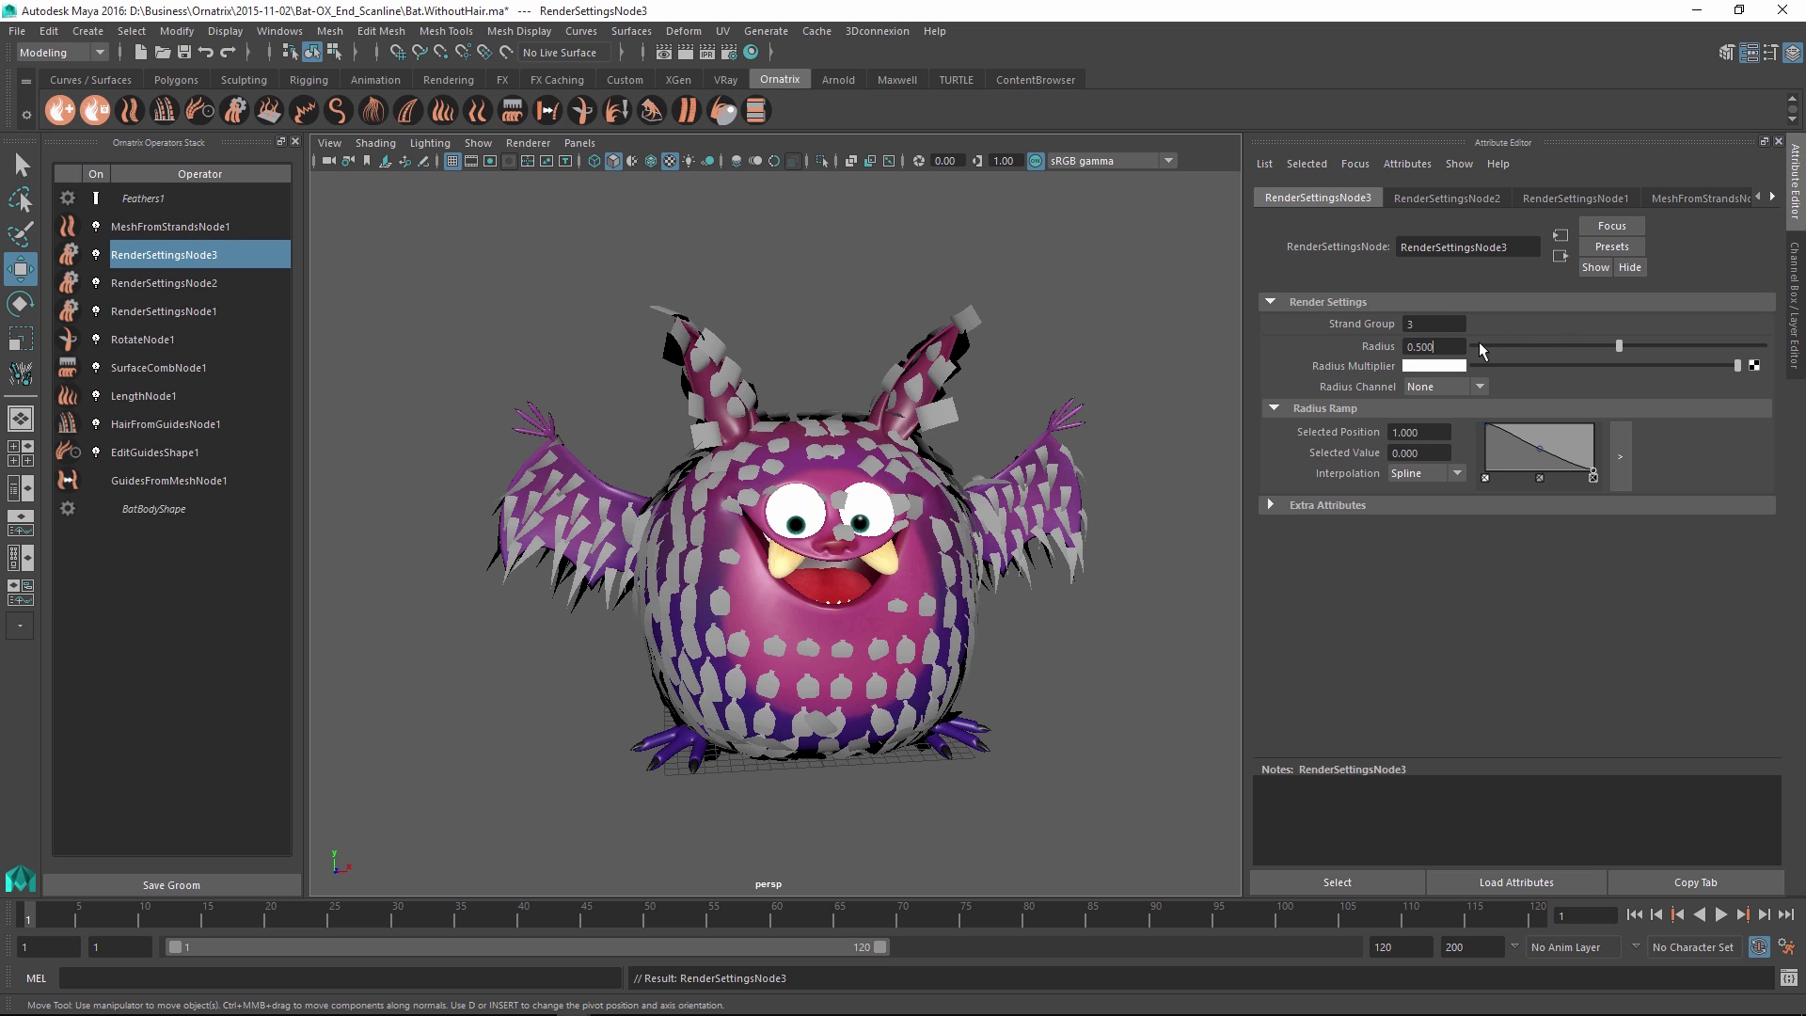
pyautogui.moveTo(1618, 344); pyautogui.dragTo(1708, 344)
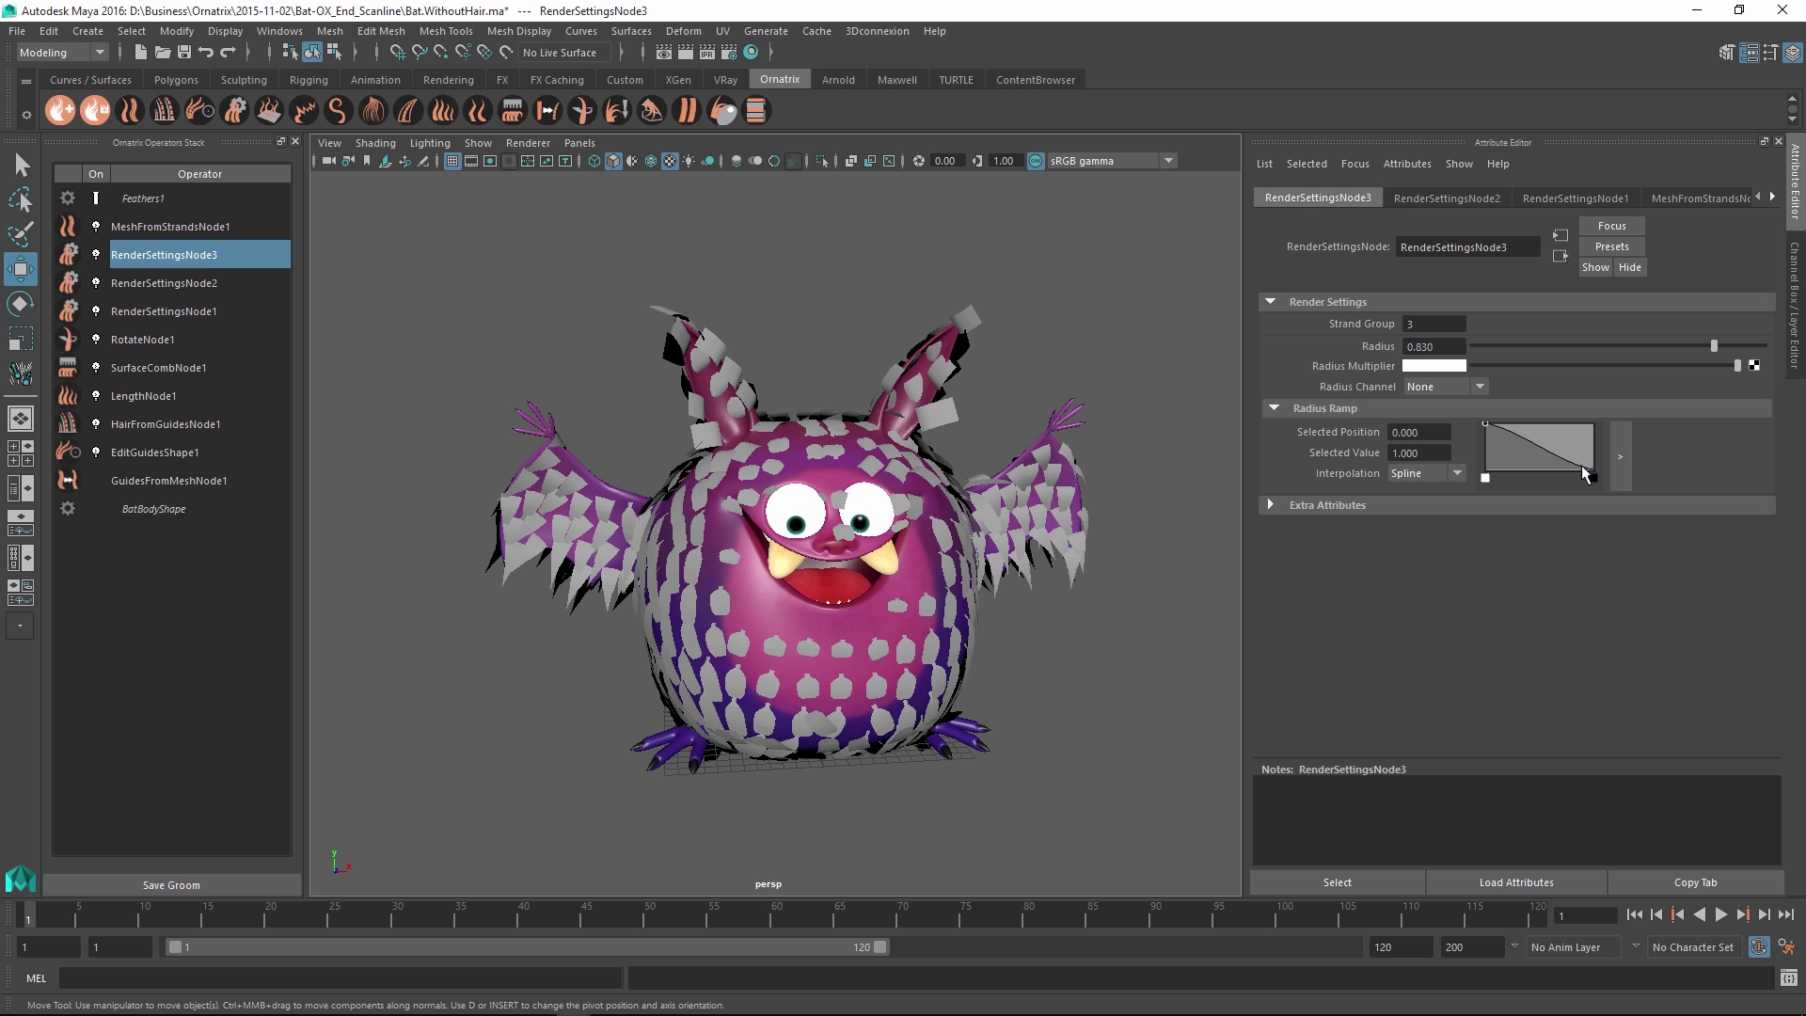
pyautogui.moveTo(1594, 464); pyautogui.dragTo(1606, 416)
# Create a polygon plane beside the character, with width 12.427 and height 19.943.
pyautogui.keyDown('alt'); pyautogui.moveTo(842, 570); pyautogui.dragTo(799, 596); pyautogui.keyUp('alt')
pyautogui.scroll(3, 800, 596)
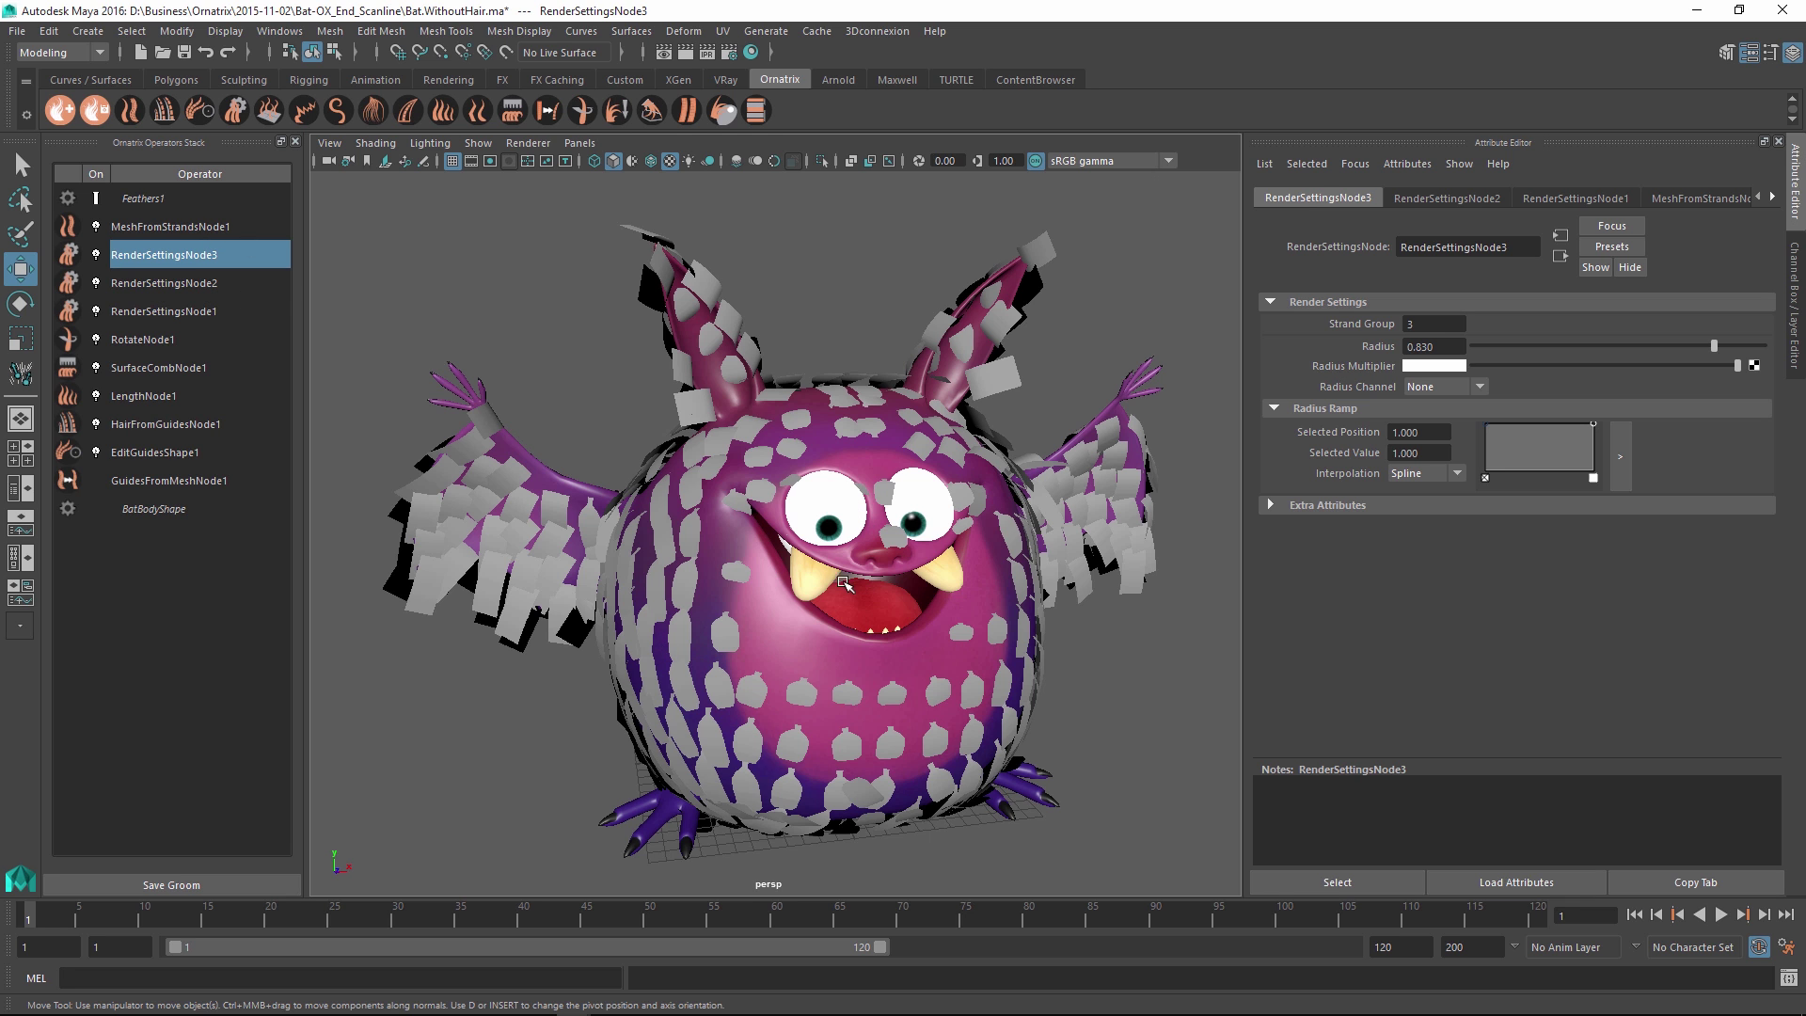
pyautogui.keyDown('alt'); pyautogui.moveTo(659, 760); pyautogui.dragTo(816, 649, button='middle'); pyautogui.keyUp('alt')
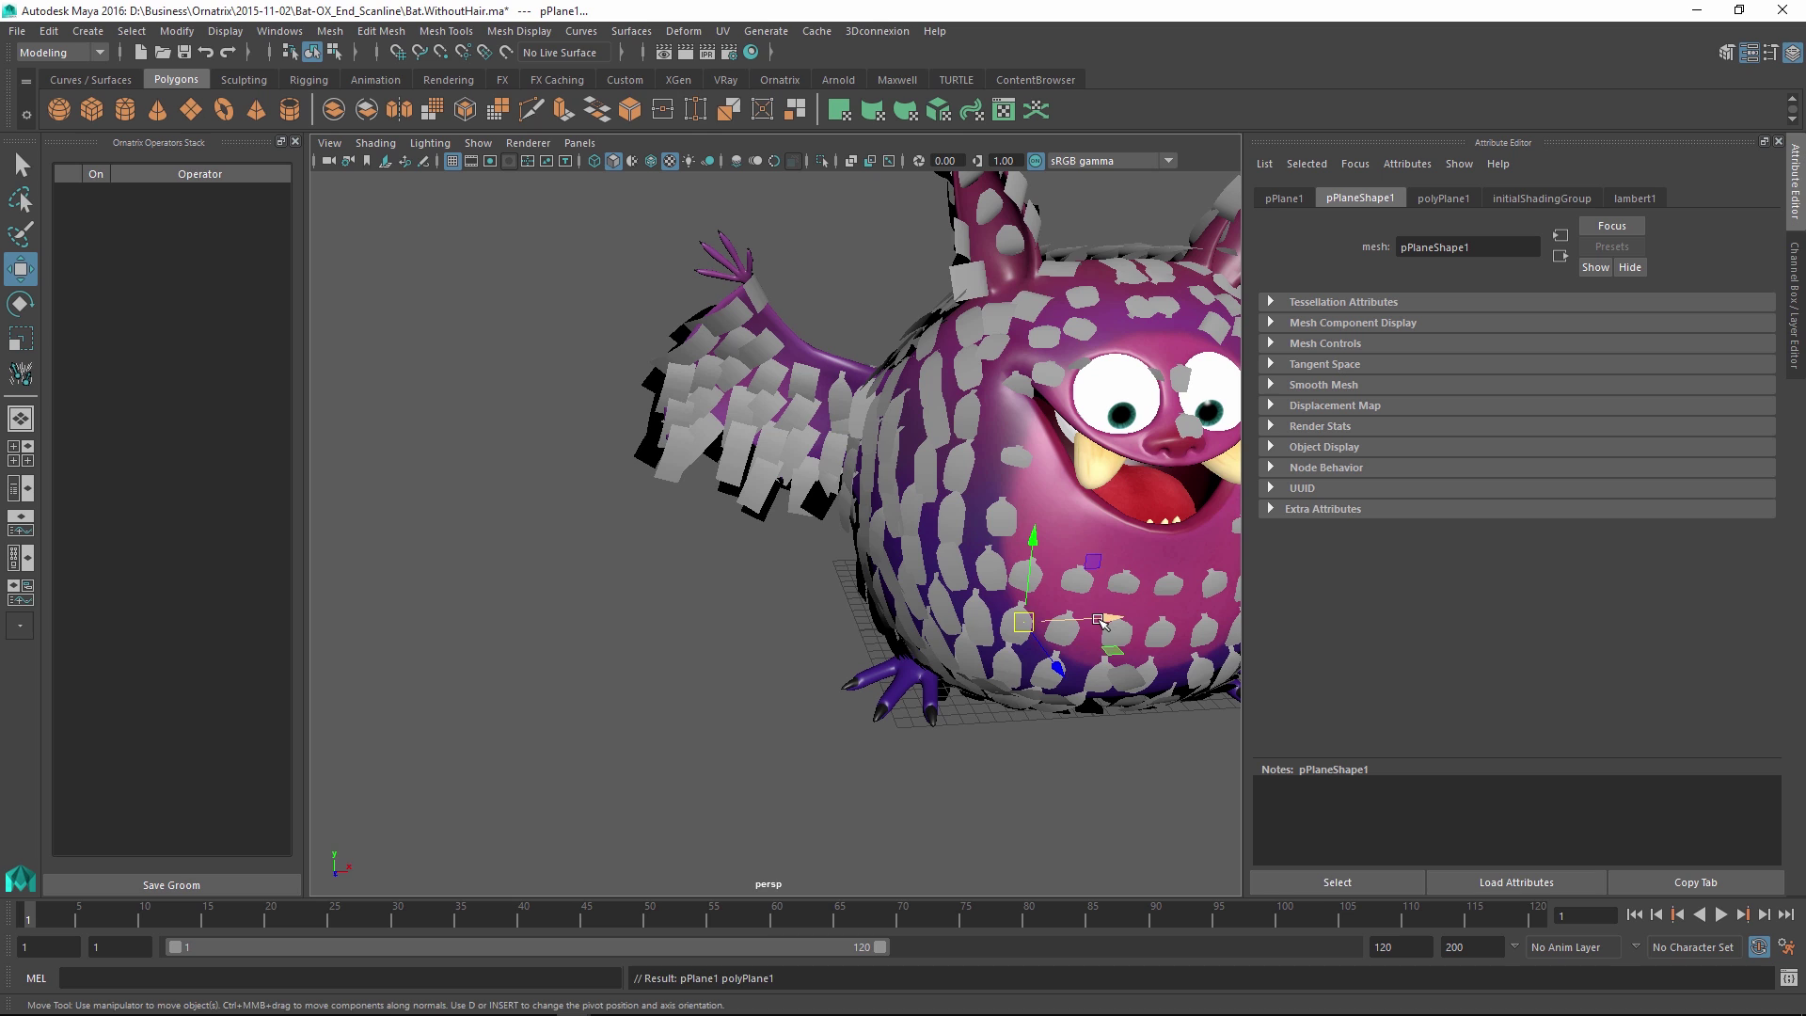
pyautogui.moveTo(1100, 621); pyautogui.dragTo(745, 636)
pyautogui.click(1430, 201)
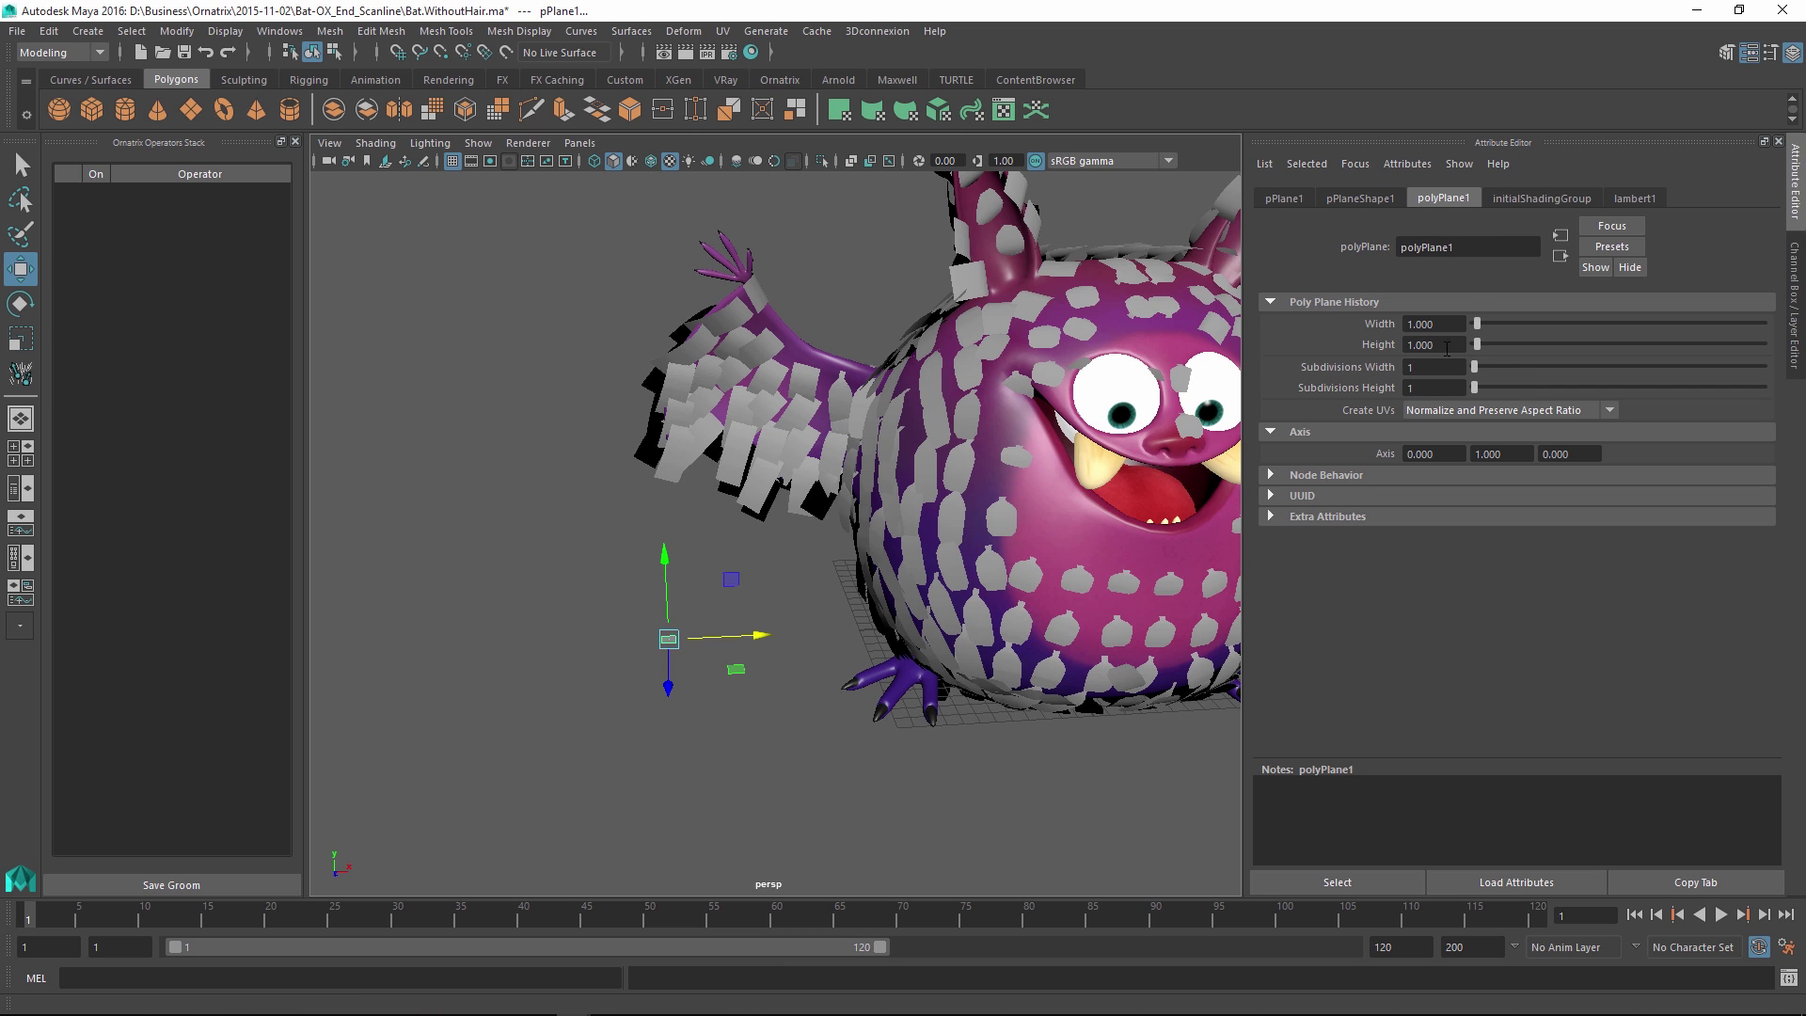
pyautogui.moveTo(1478, 322); pyautogui.dragTo(1530, 348)
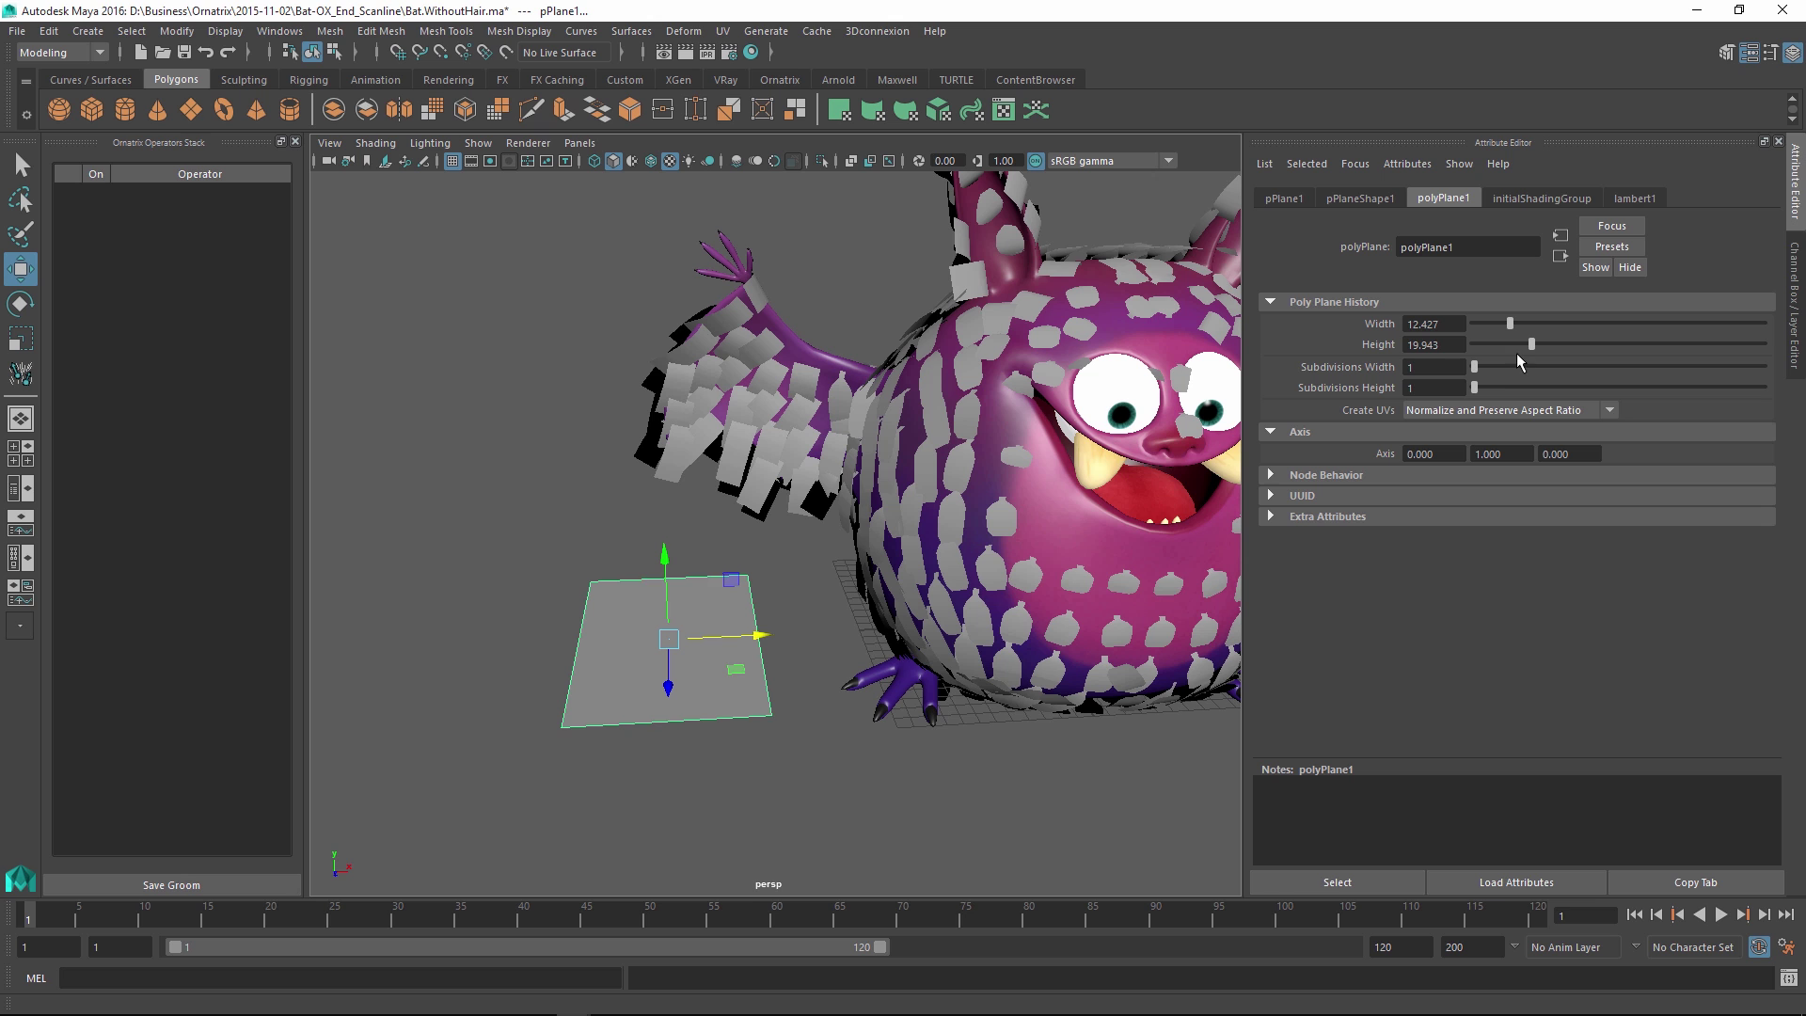
# Duplicate the plane twice and place the copies in a row, extending away from the character.
pyautogui.keyDown('alt'); pyautogui.moveTo(765, 644); pyautogui.dragTo(631, 626); pyautogui.keyUp('alt')
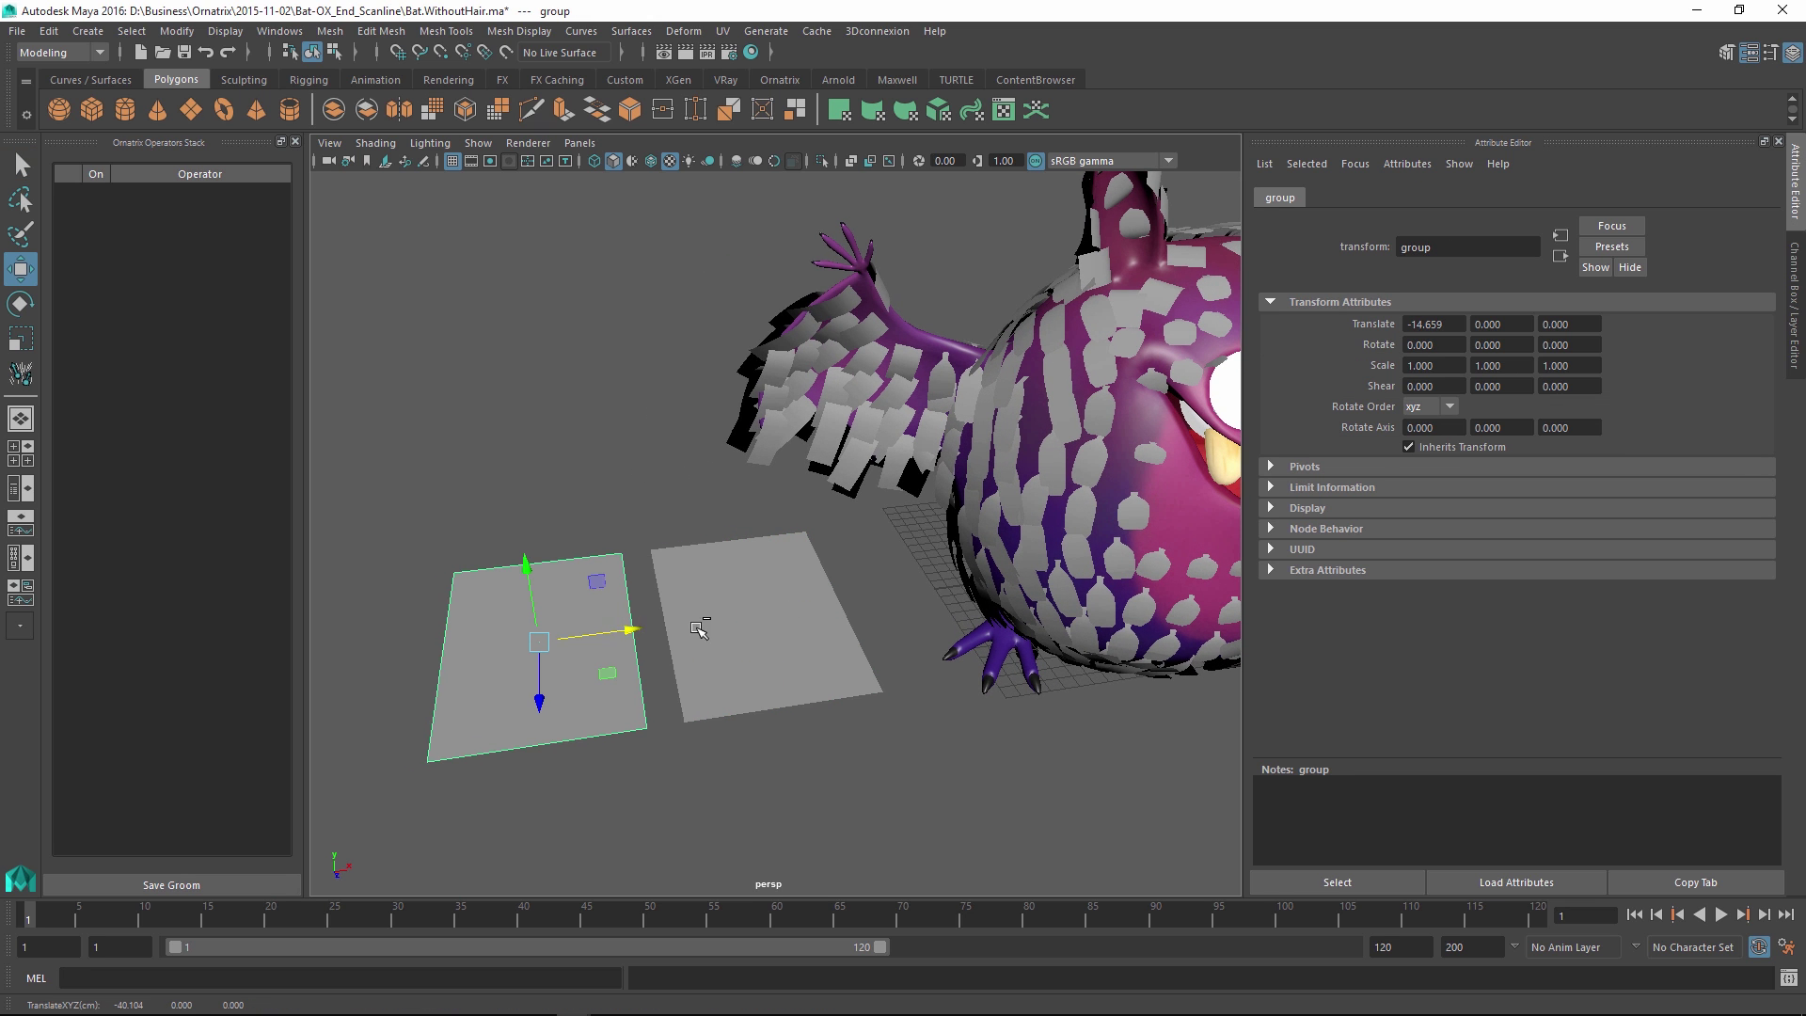
pyautogui.click(750, 629)
pyautogui.keyDown('shift'); pyautogui.moveTo(821, 606); pyautogui.dragTo(442, 651); pyautogui.keyUp('shift')
# Assign a new, separate Lambert material to each of the three planes.
pyautogui.click(732, 563)
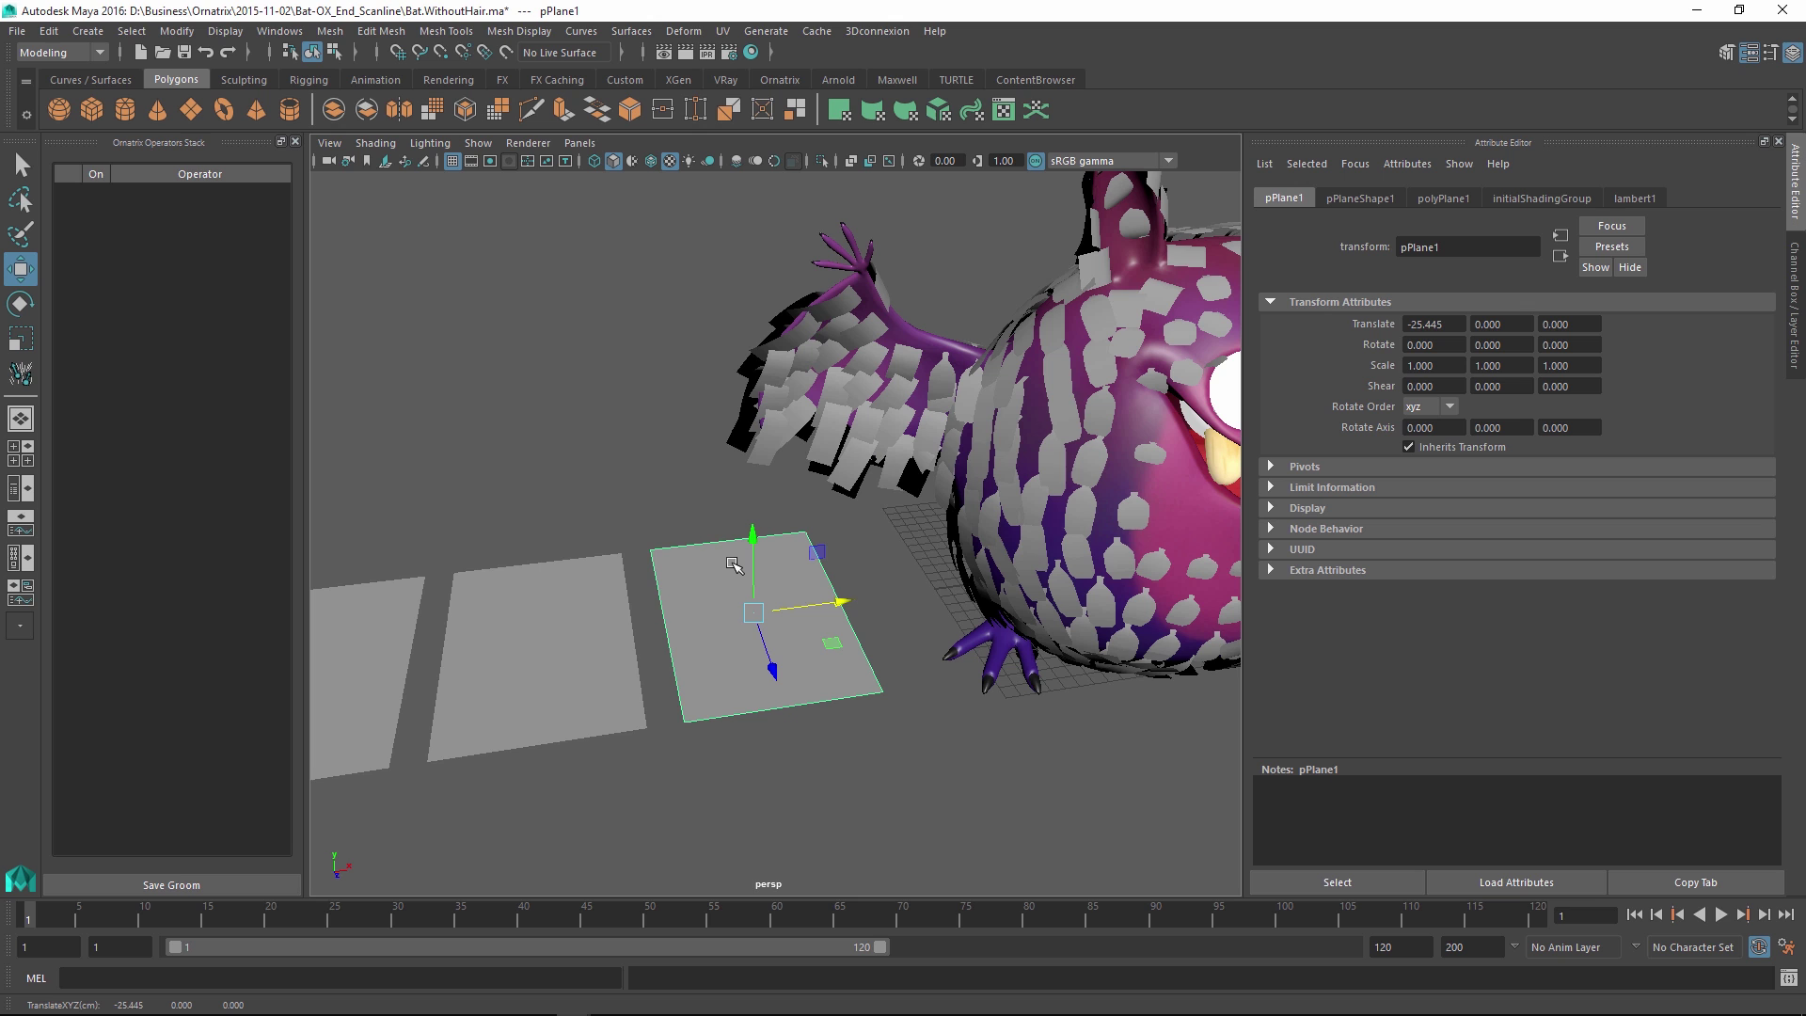
pyautogui.moveTo(734, 564); pyautogui.dragTo(846, 917, button='right')
pyautogui.click(559, 619)
pyautogui.moveTo(540, 612); pyautogui.dragTo(686, 856, button='right')
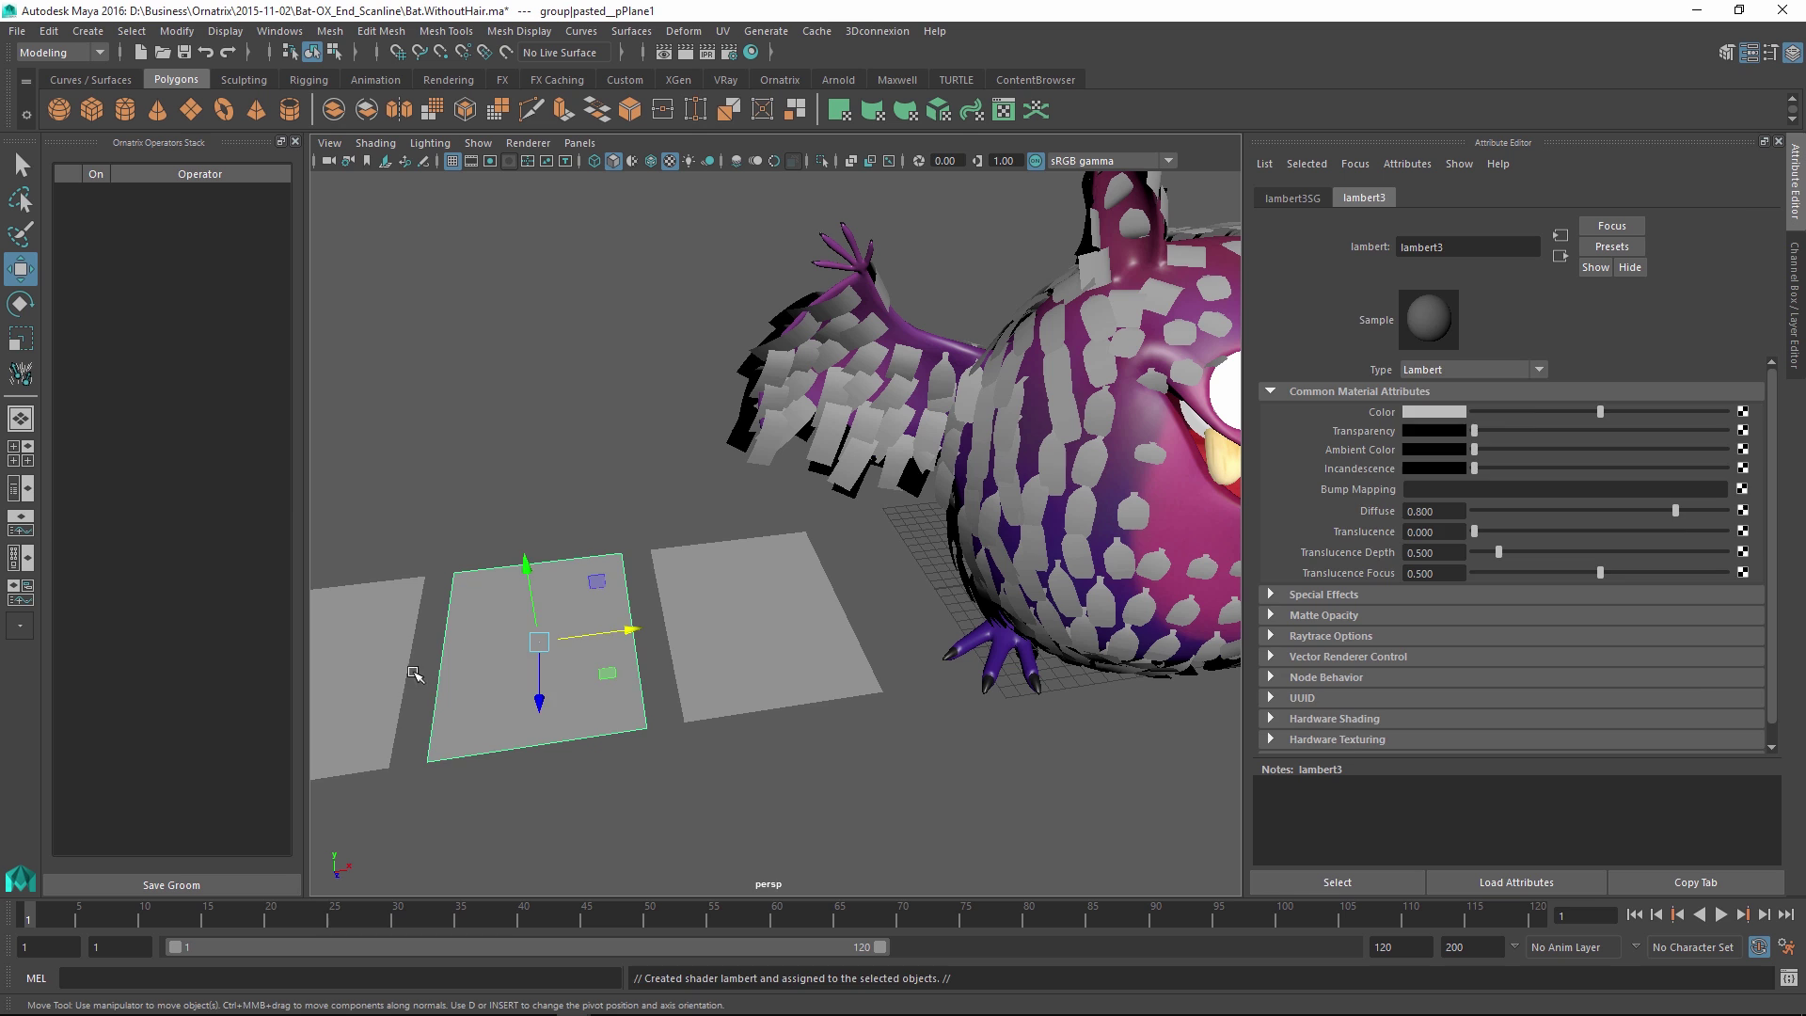
pyautogui.click(372, 613)
pyautogui.moveTo(372, 612); pyautogui.dragTo(518, 861, button='right')
# Set the material color of the plane nearest the character to pure green.
pyautogui.click(819, 625)
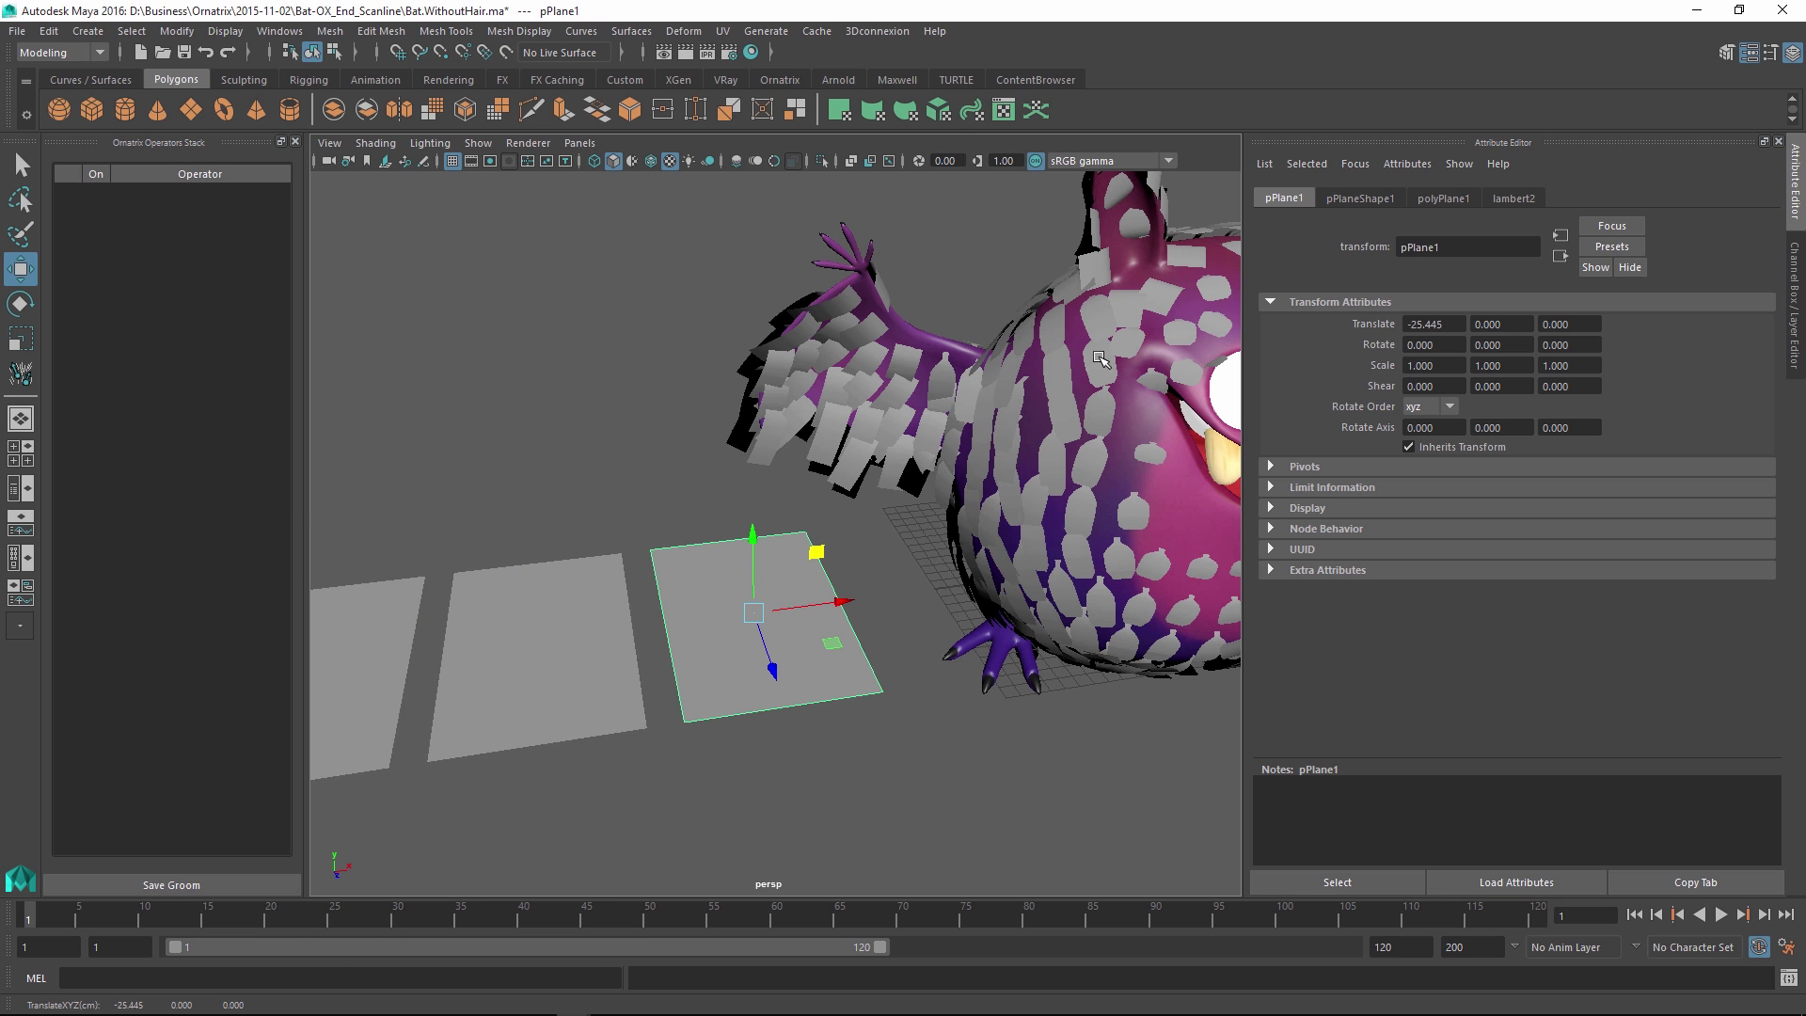
pyautogui.click(1474, 201)
pyautogui.click(1510, 198)
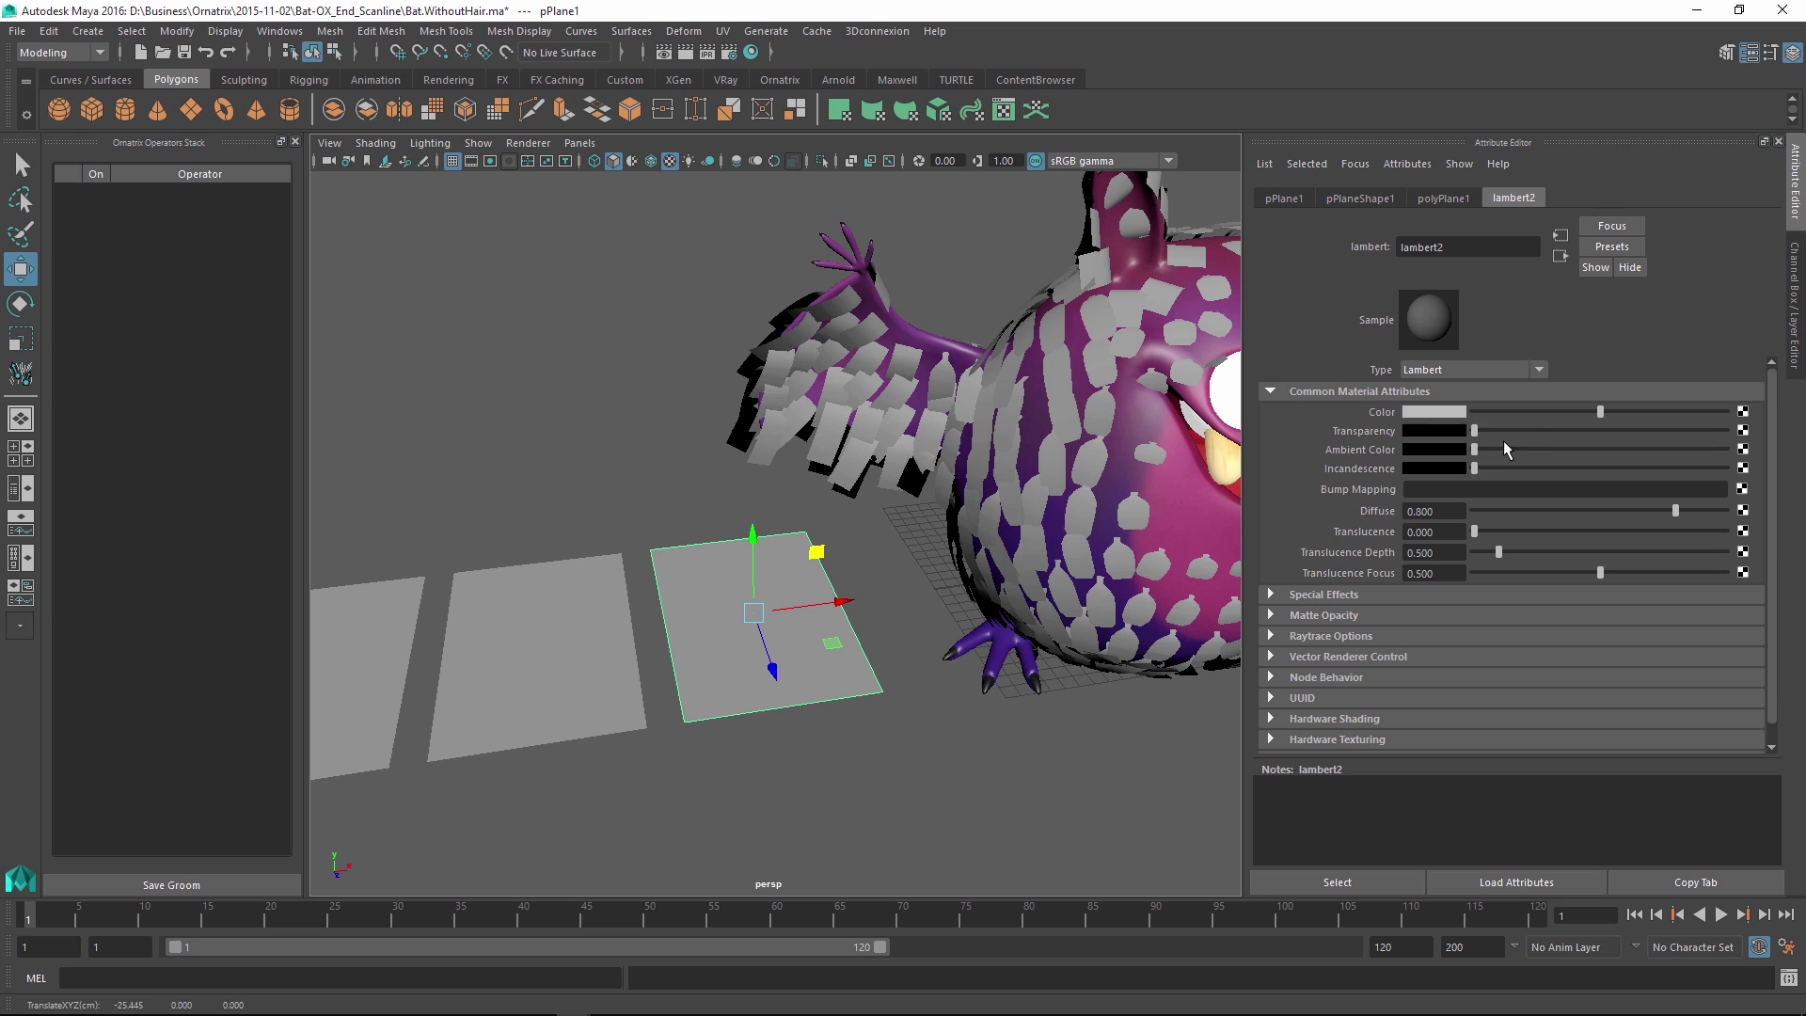
pyautogui.click(1430, 415)
pyautogui.click(1386, 458)
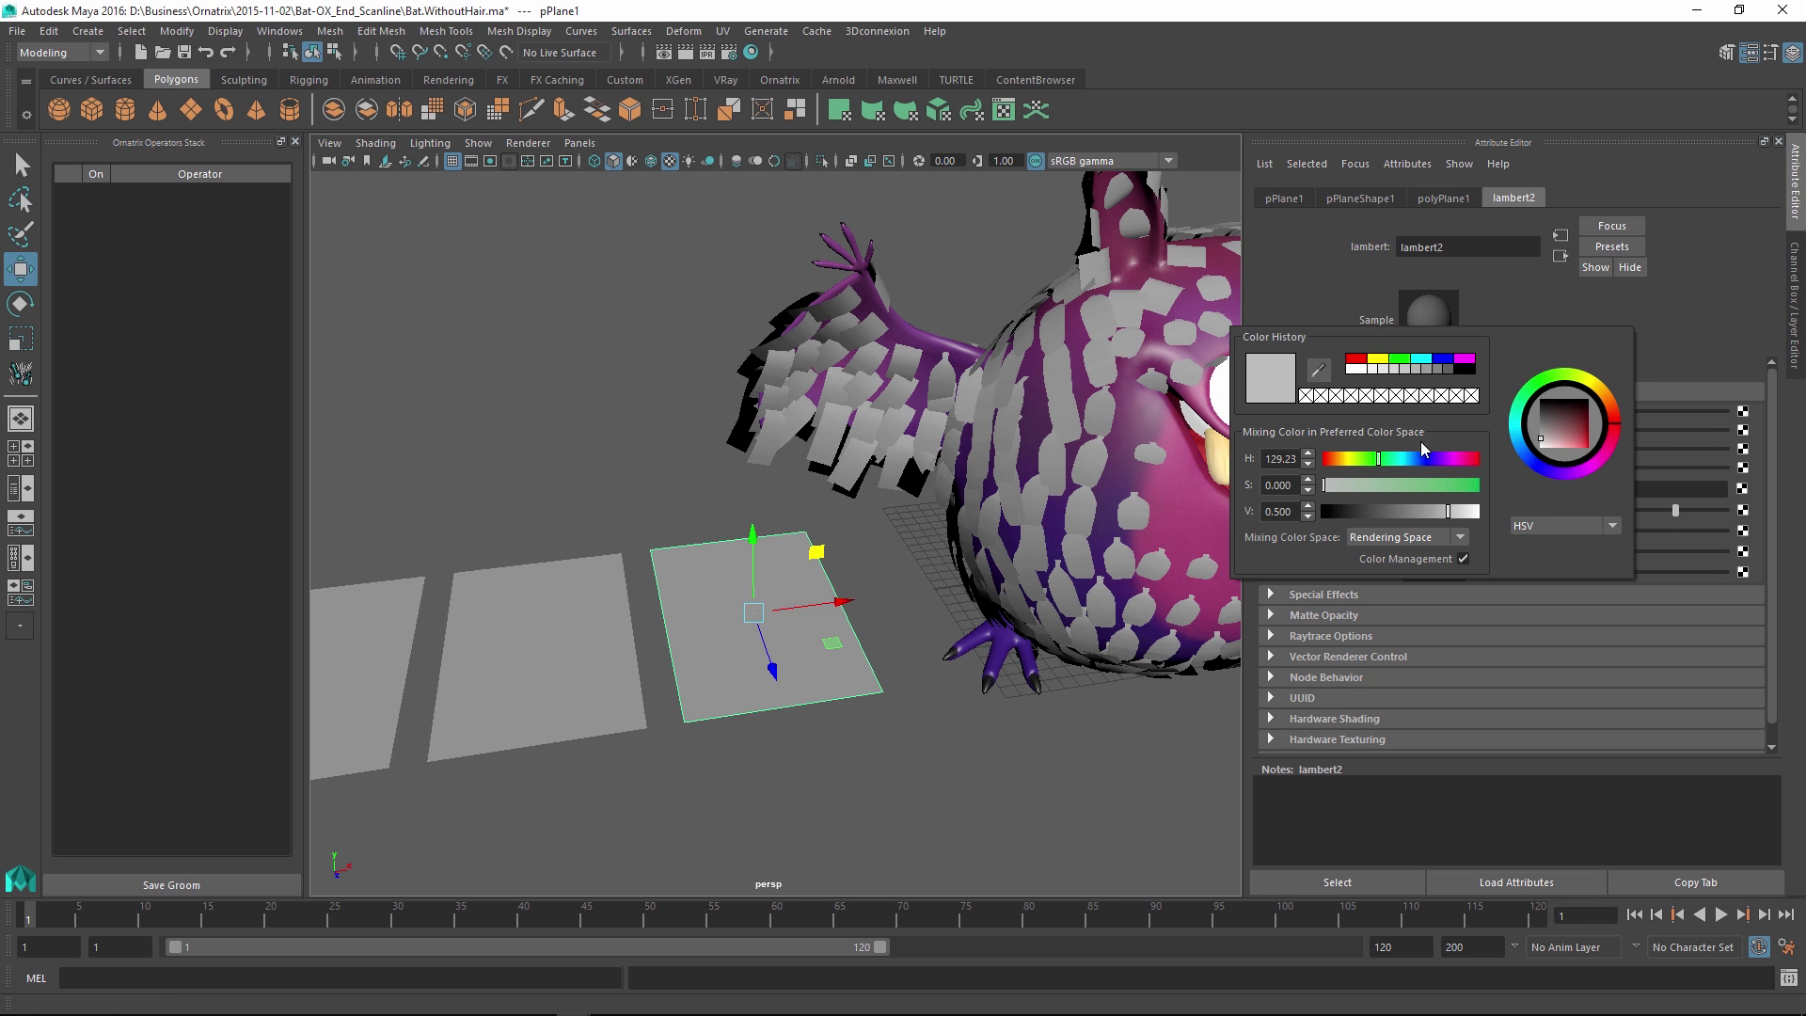
pyautogui.click(1405, 359)
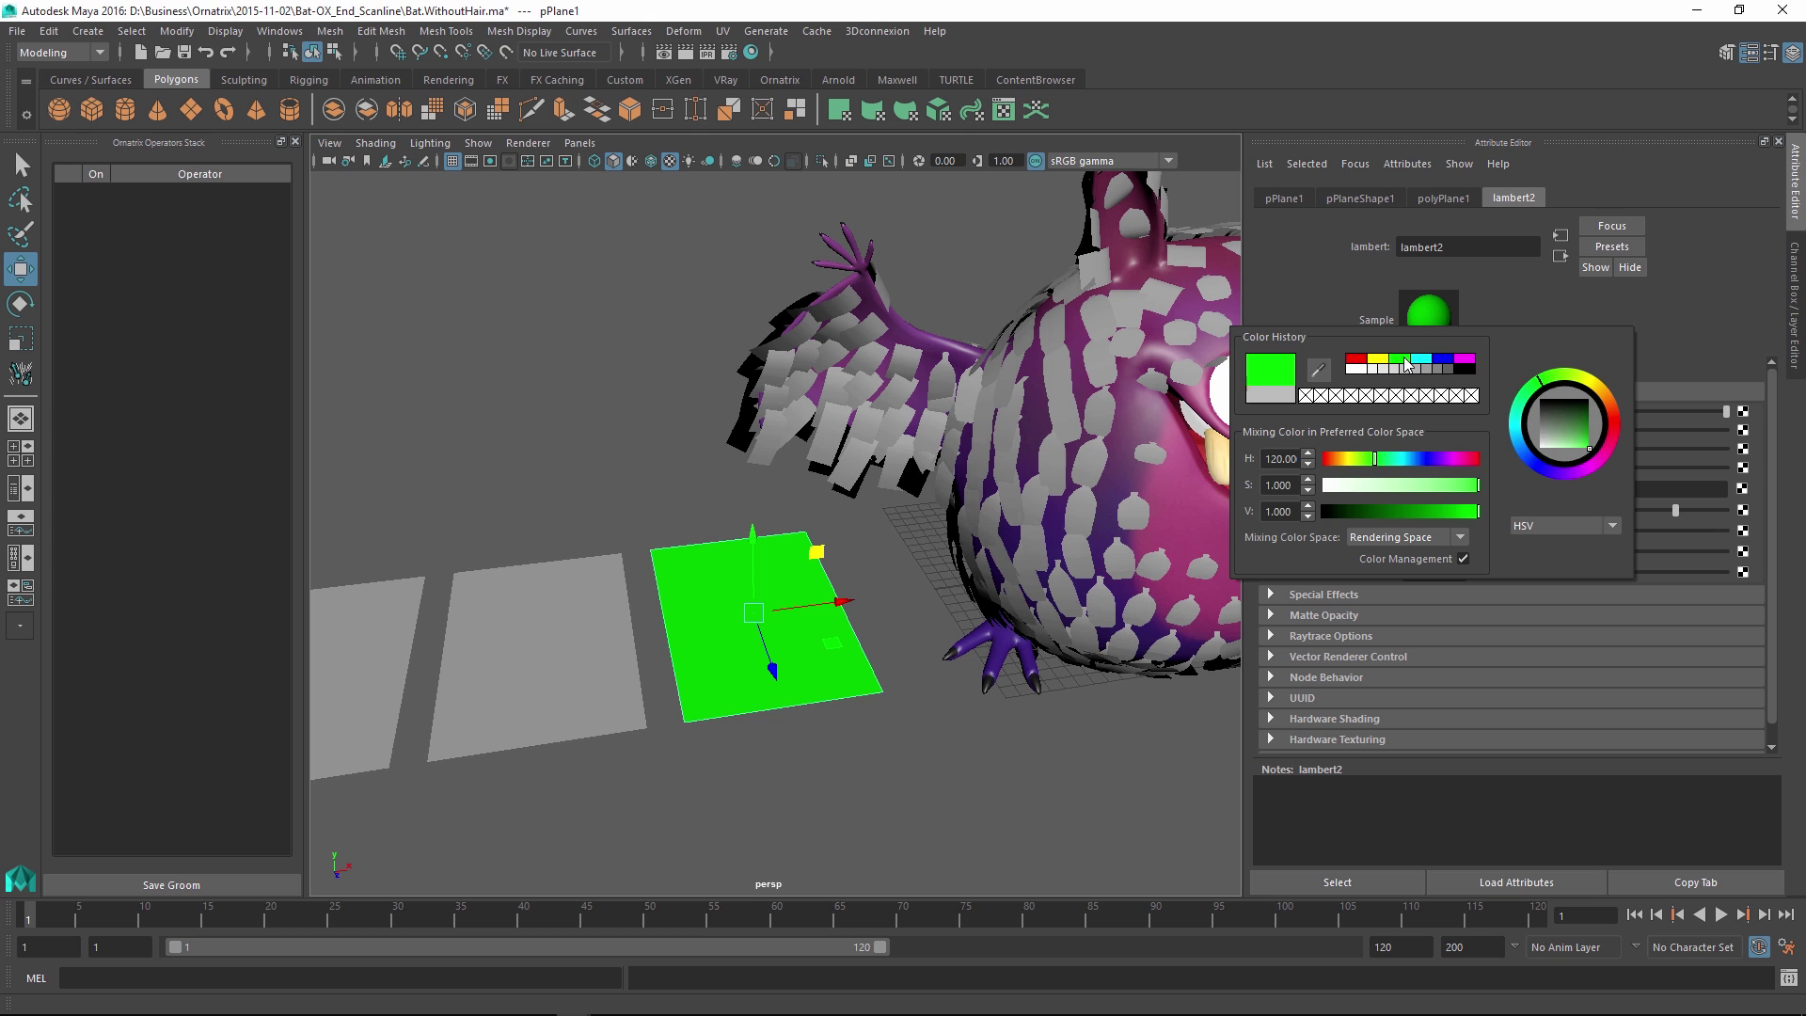
# Set the middle plane's material color to red and the farthest plane's material color to blue.
pyautogui.click(516, 625)
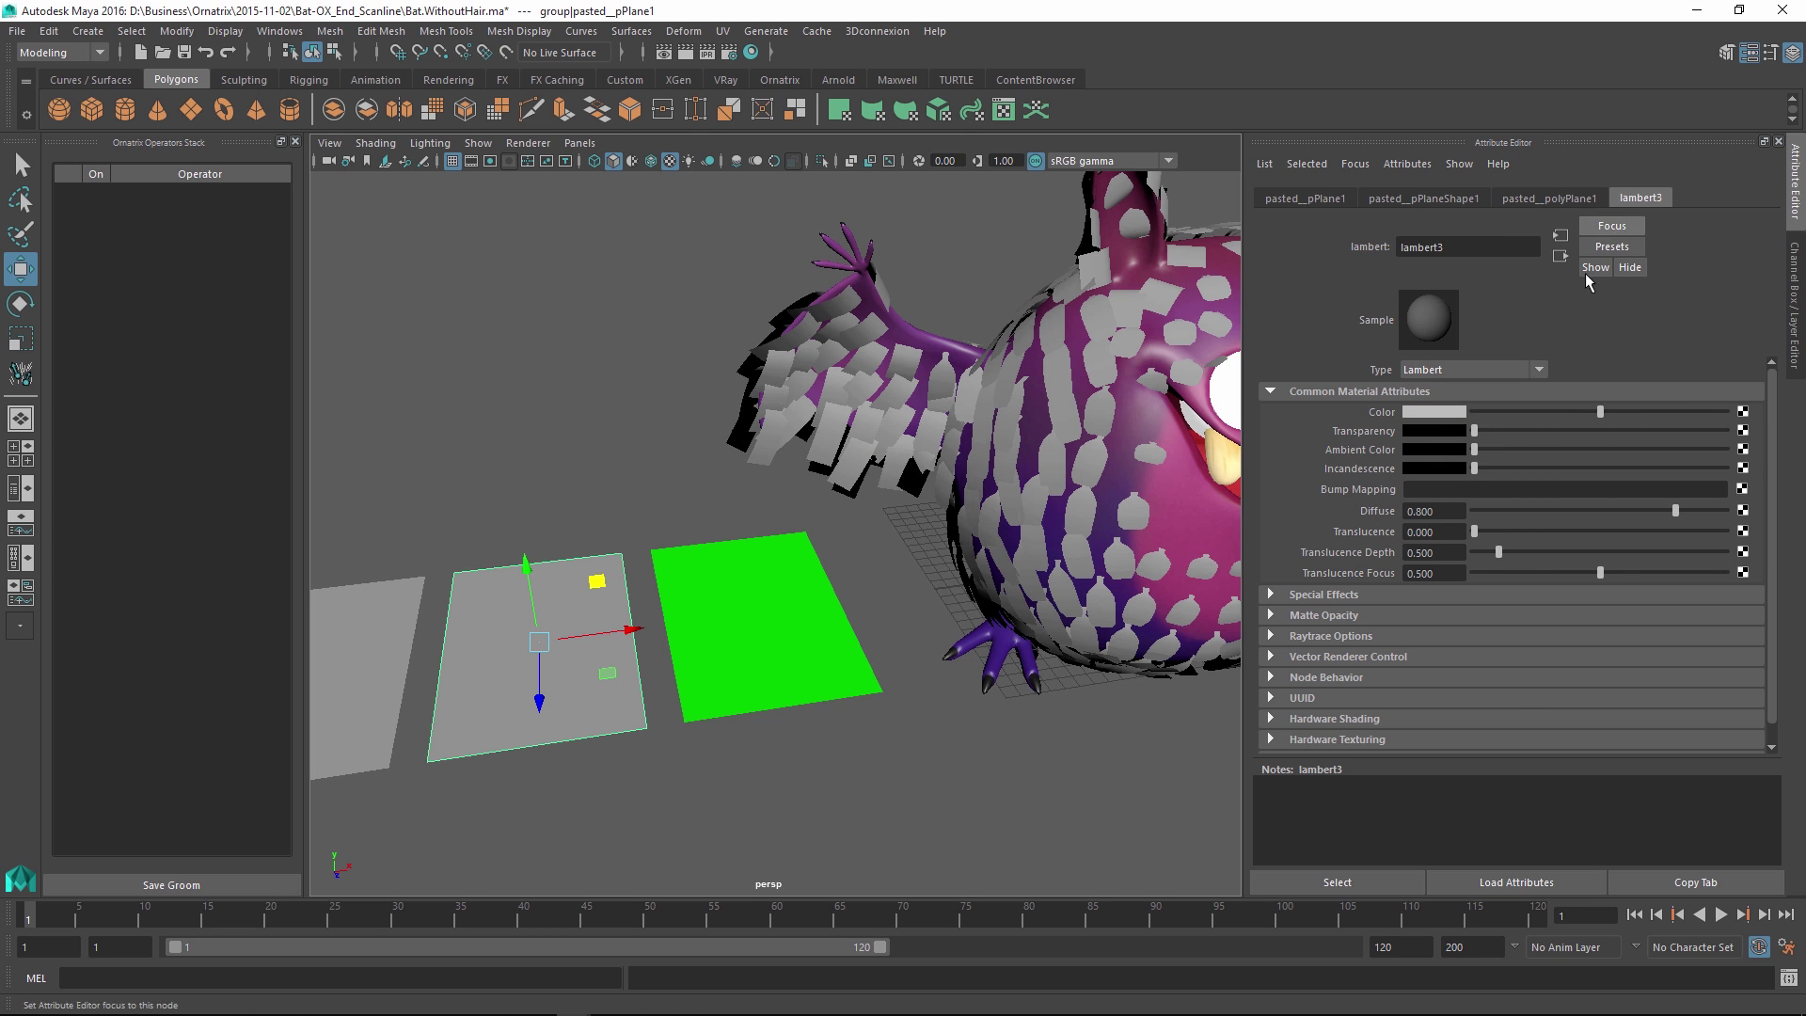
pyautogui.click(1422, 414)
pyautogui.click(1357, 363)
pyautogui.click(357, 609)
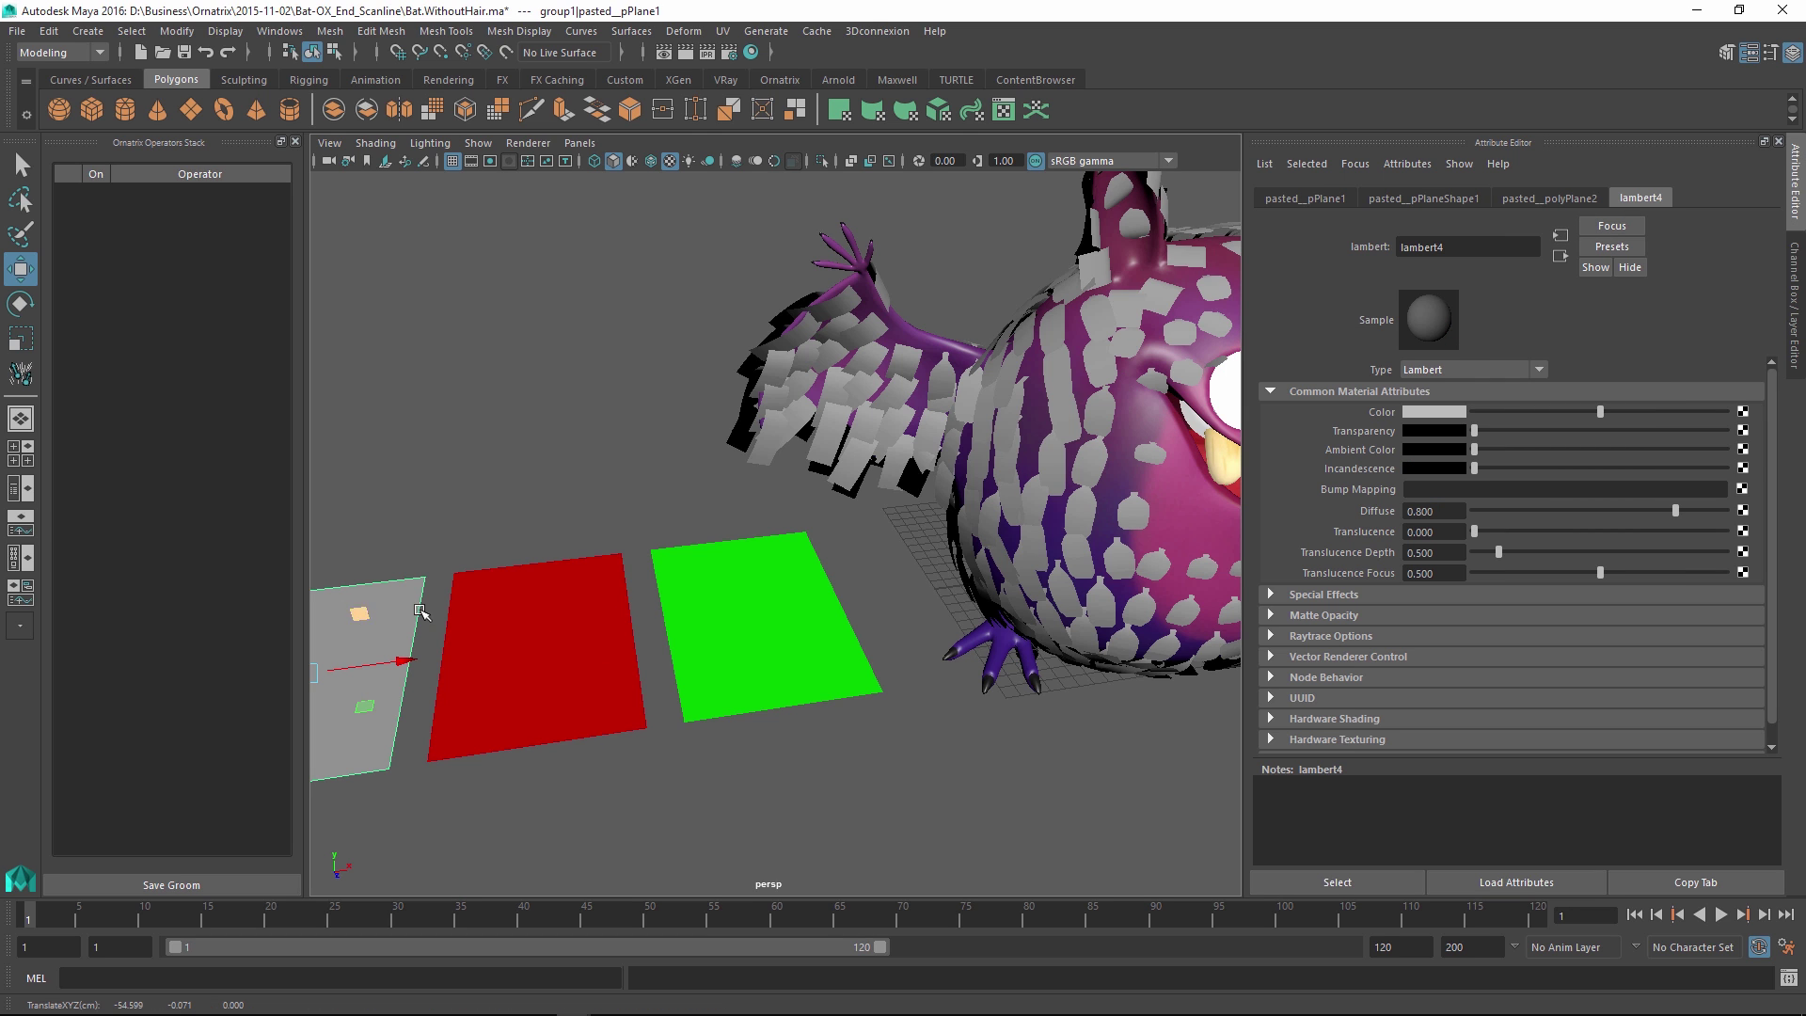
pyautogui.click(1434, 412)
pyautogui.click(1450, 366)
# Check the material name of each colored plane and add three shader list entries to the feathers' MeshFromStrandsNode1.
pyautogui.click(805, 671)
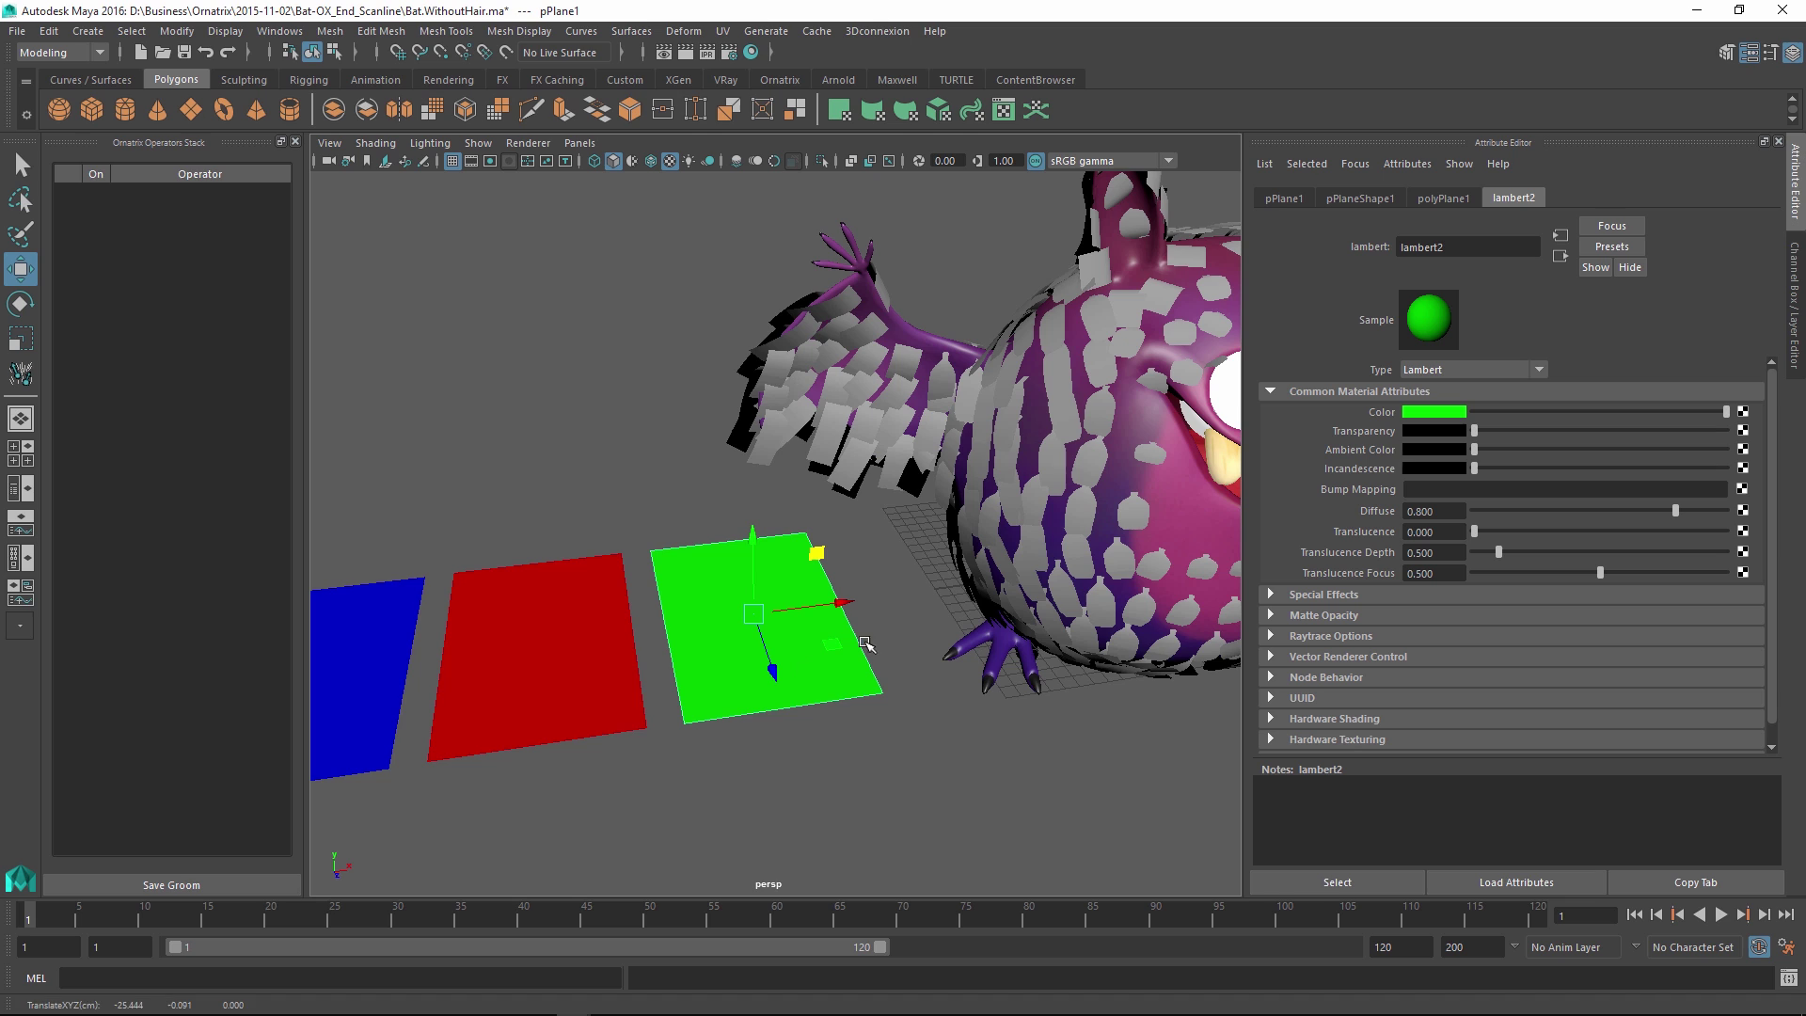
pyautogui.click(604, 611)
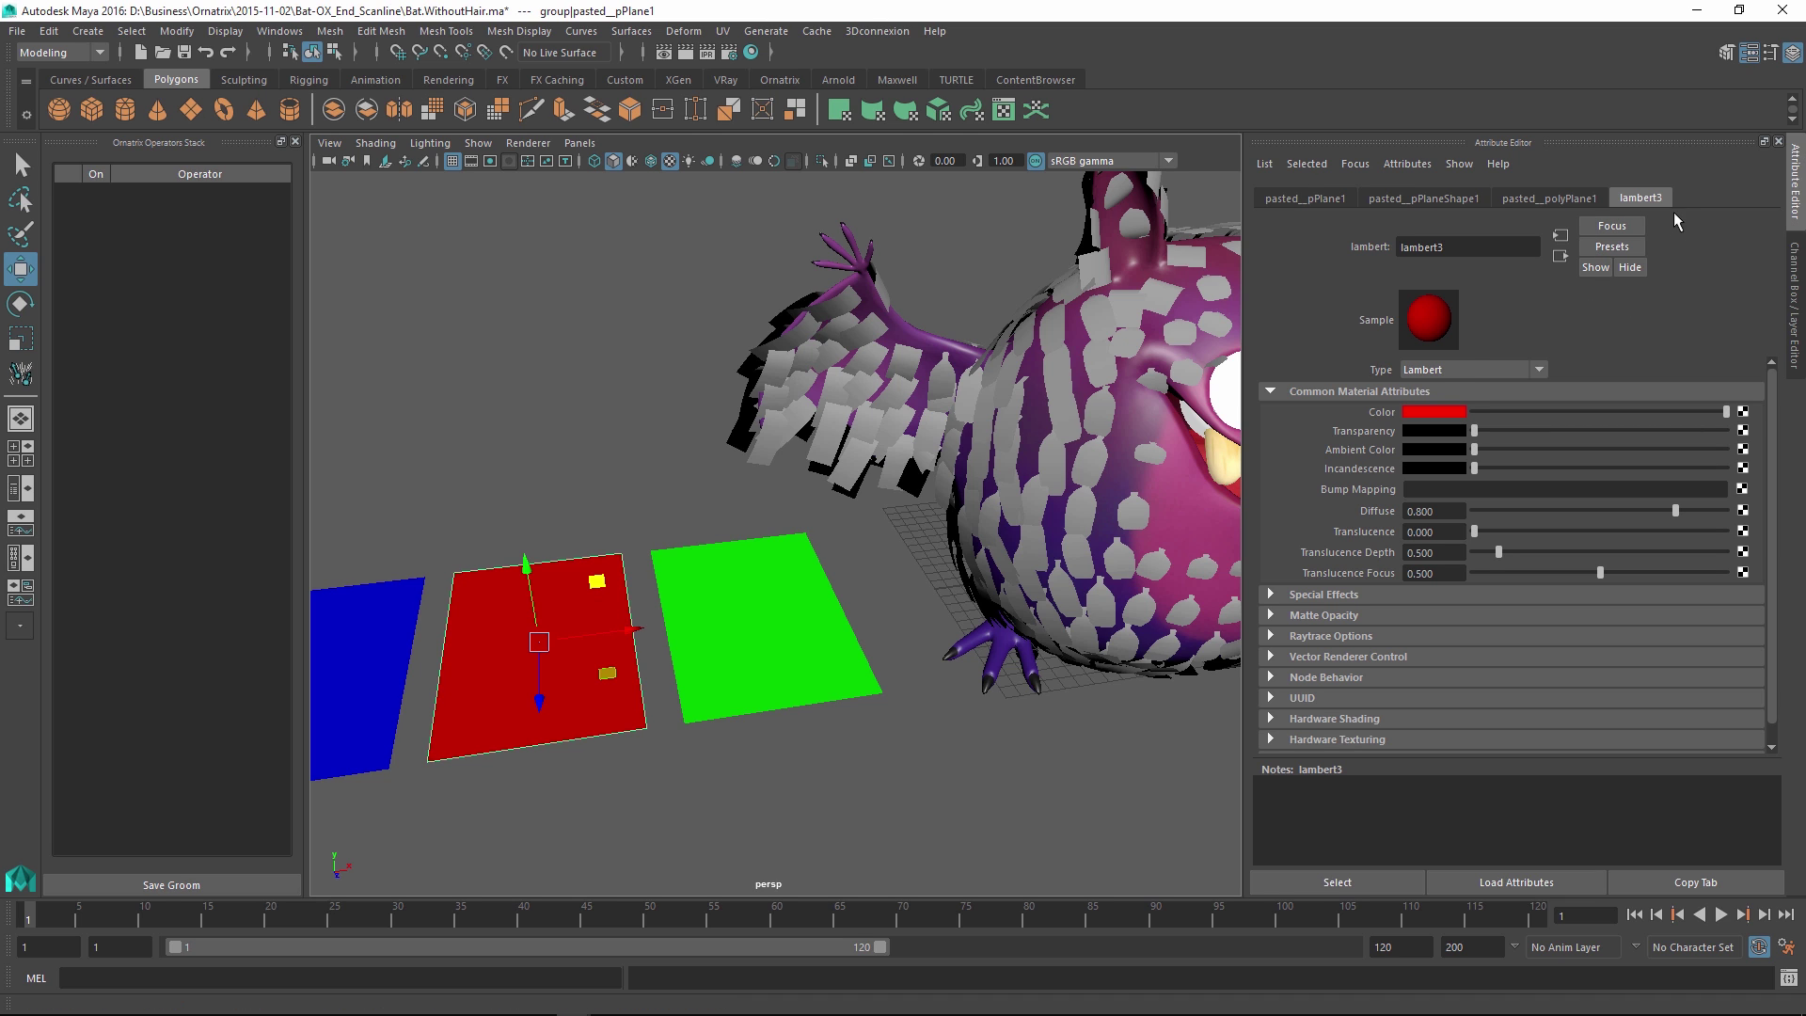
pyautogui.click(370, 639)
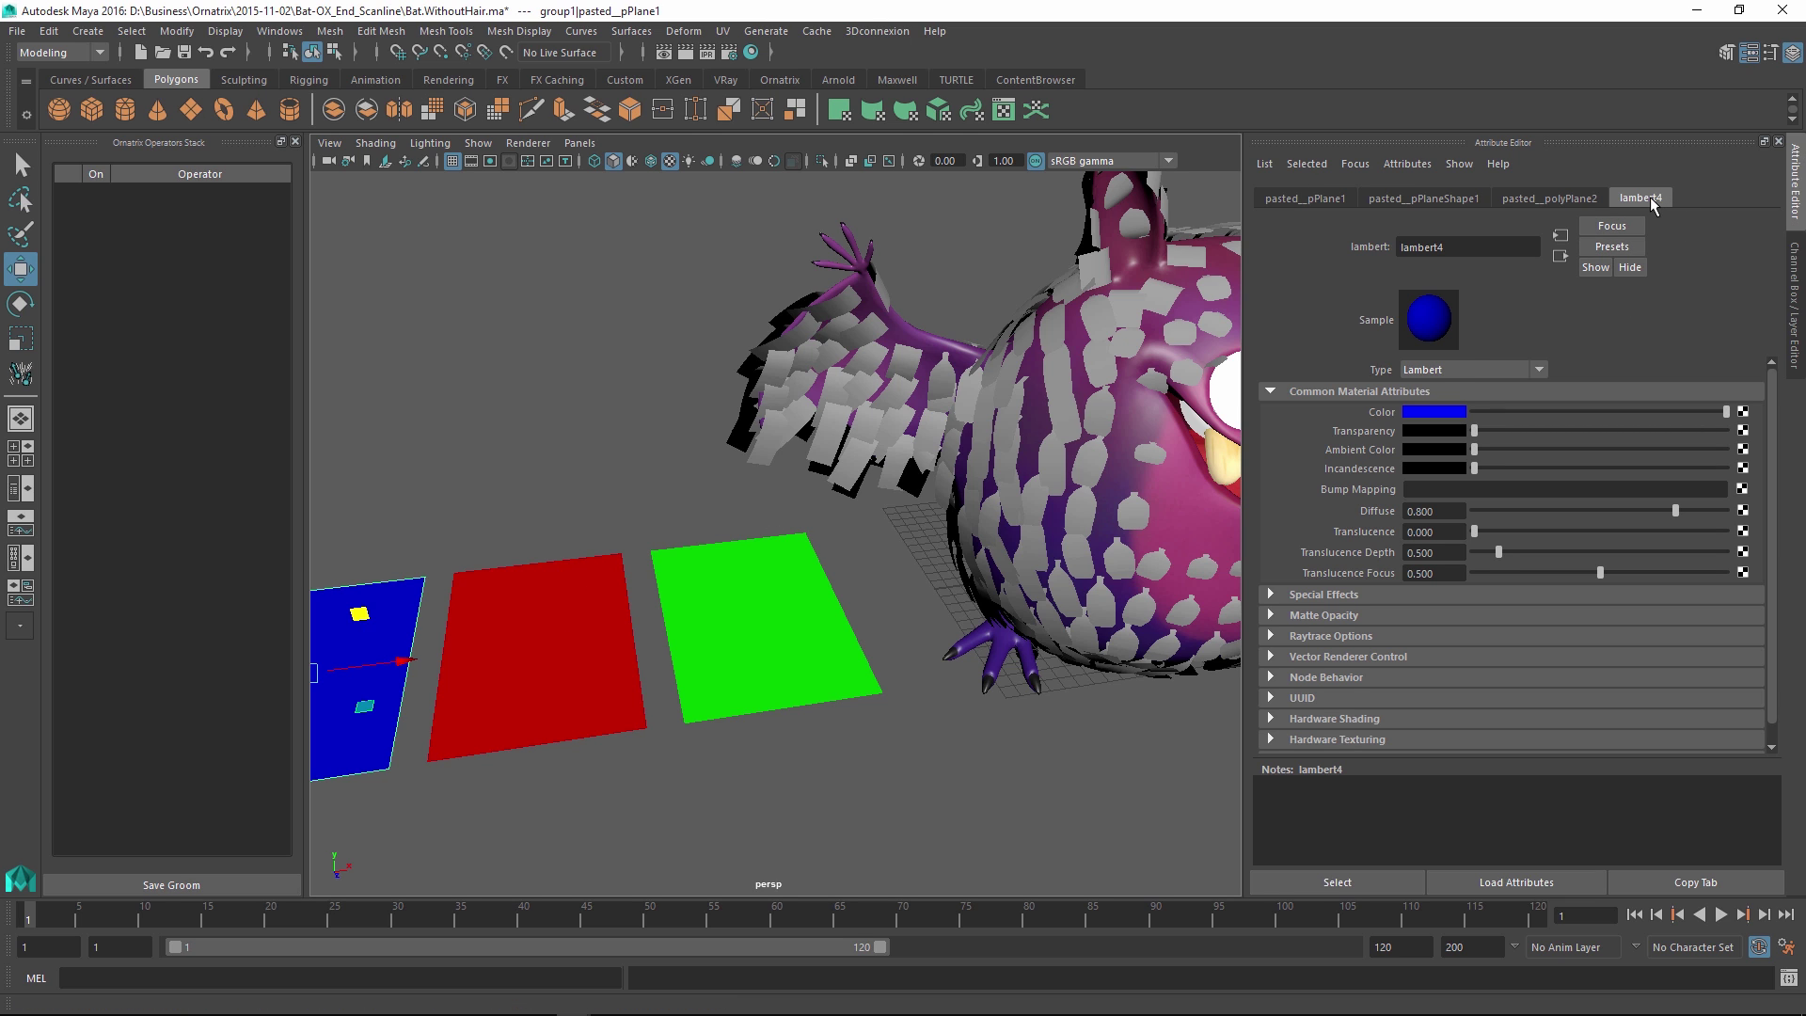
pyautogui.click(955, 381)
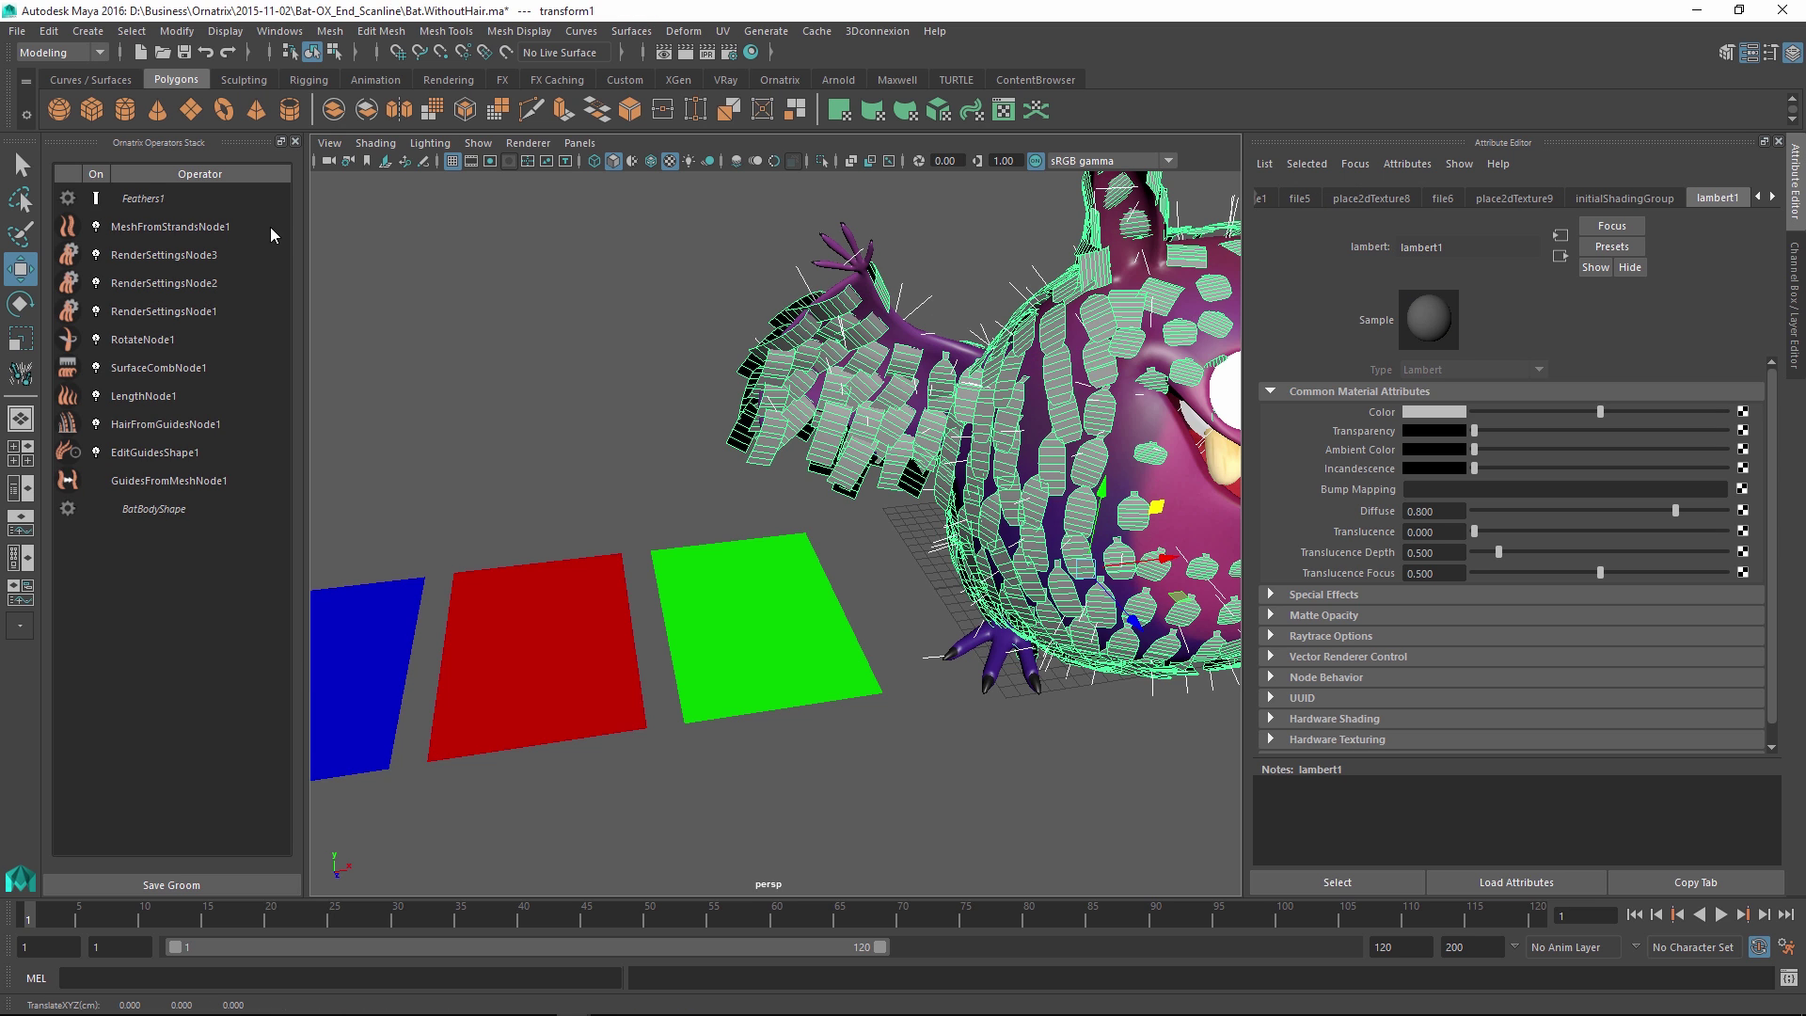
pyautogui.click(177, 227)
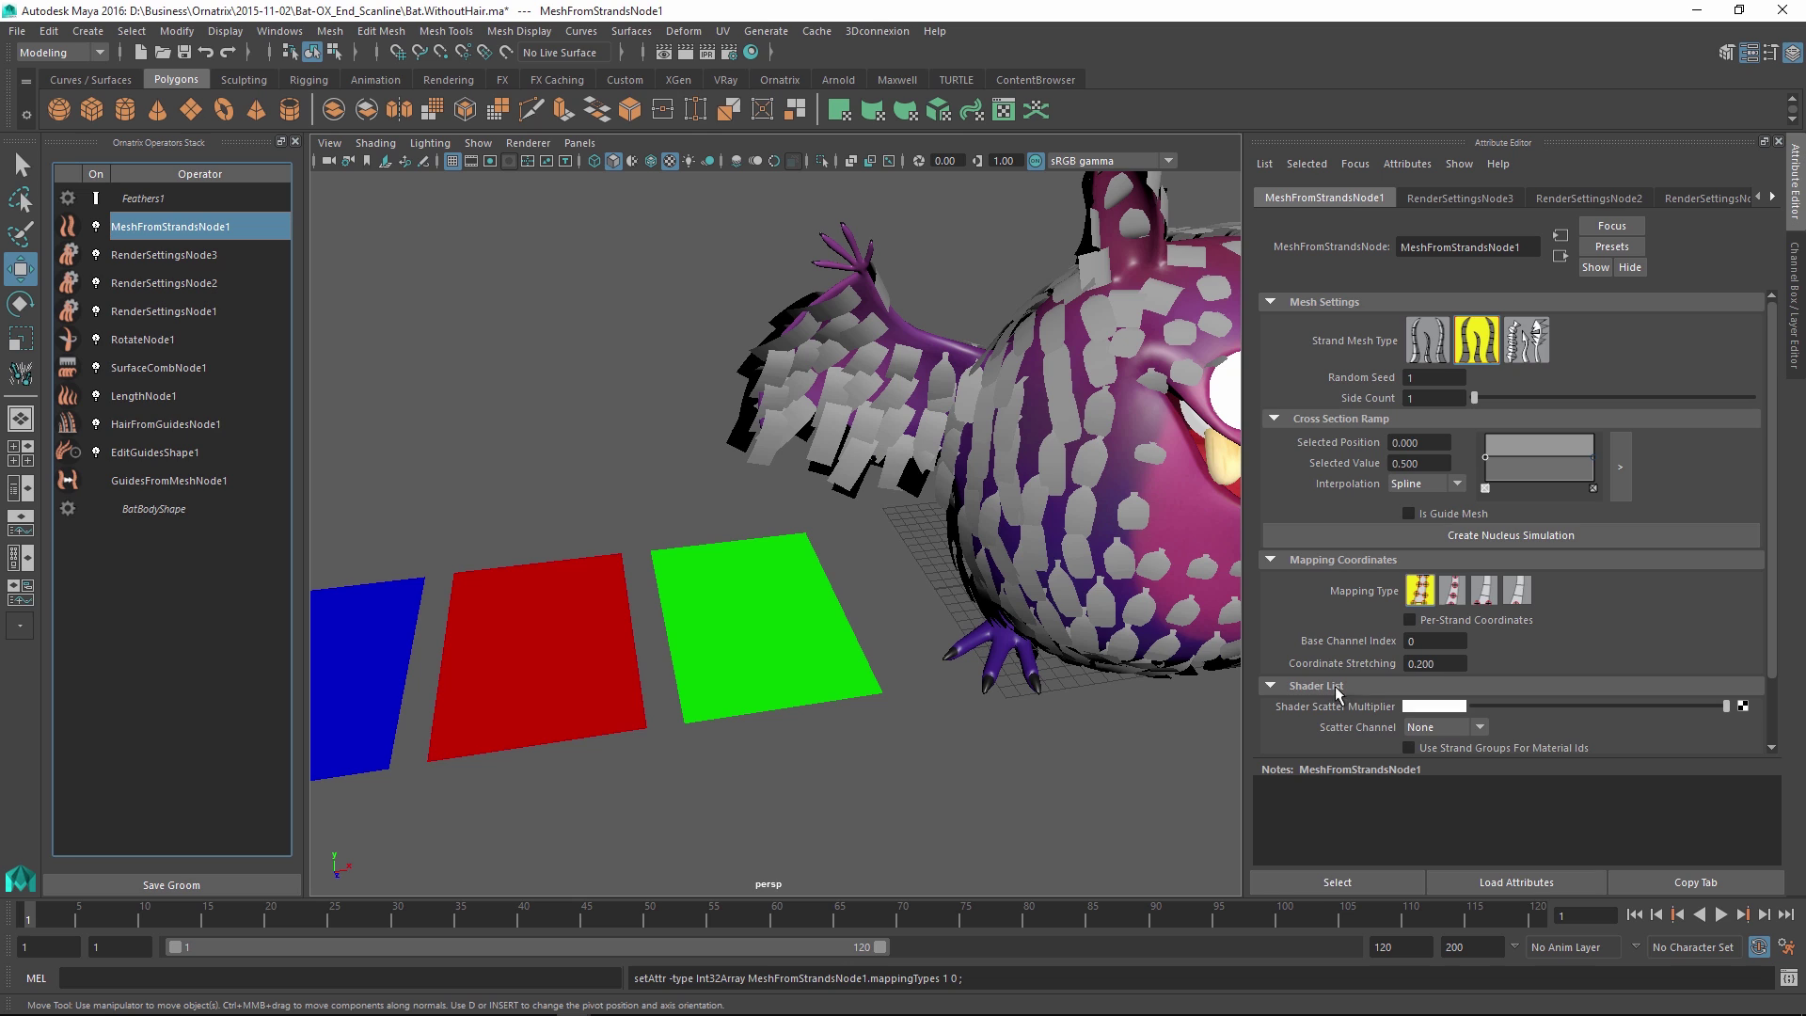
pyautogui.scroll(-2, 1774, 617)
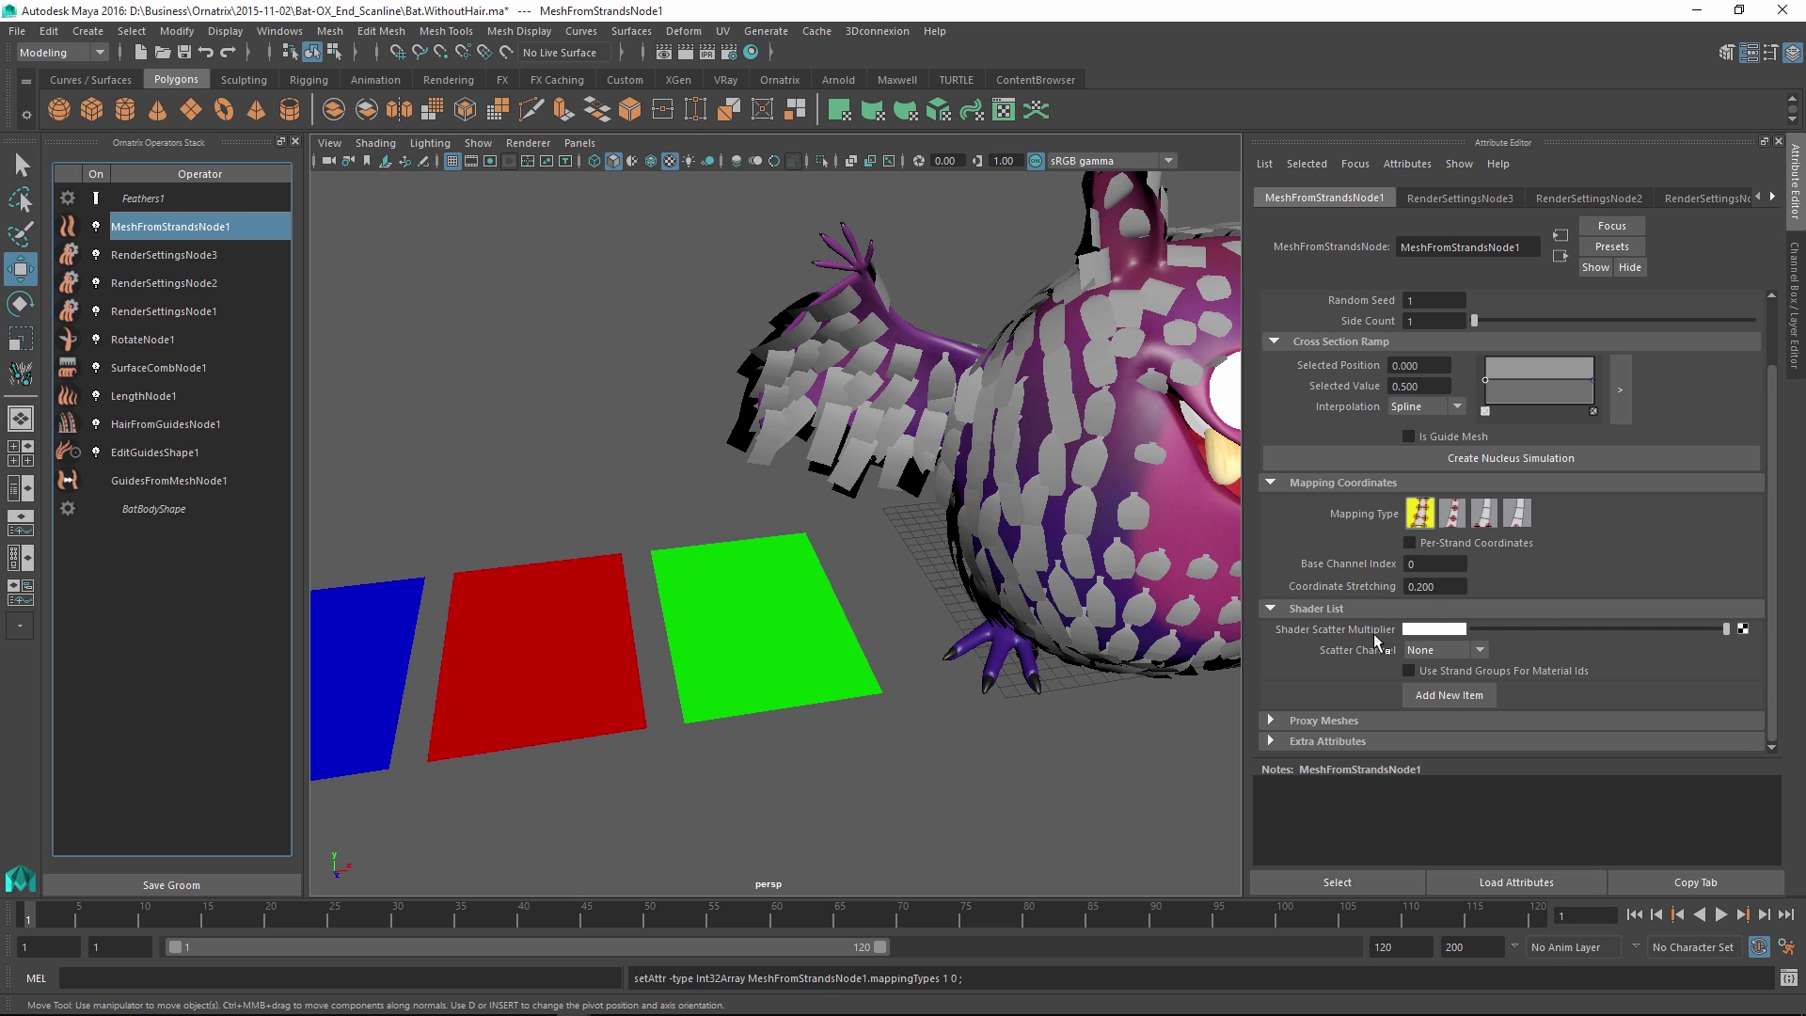
pyautogui.click(1422, 698)
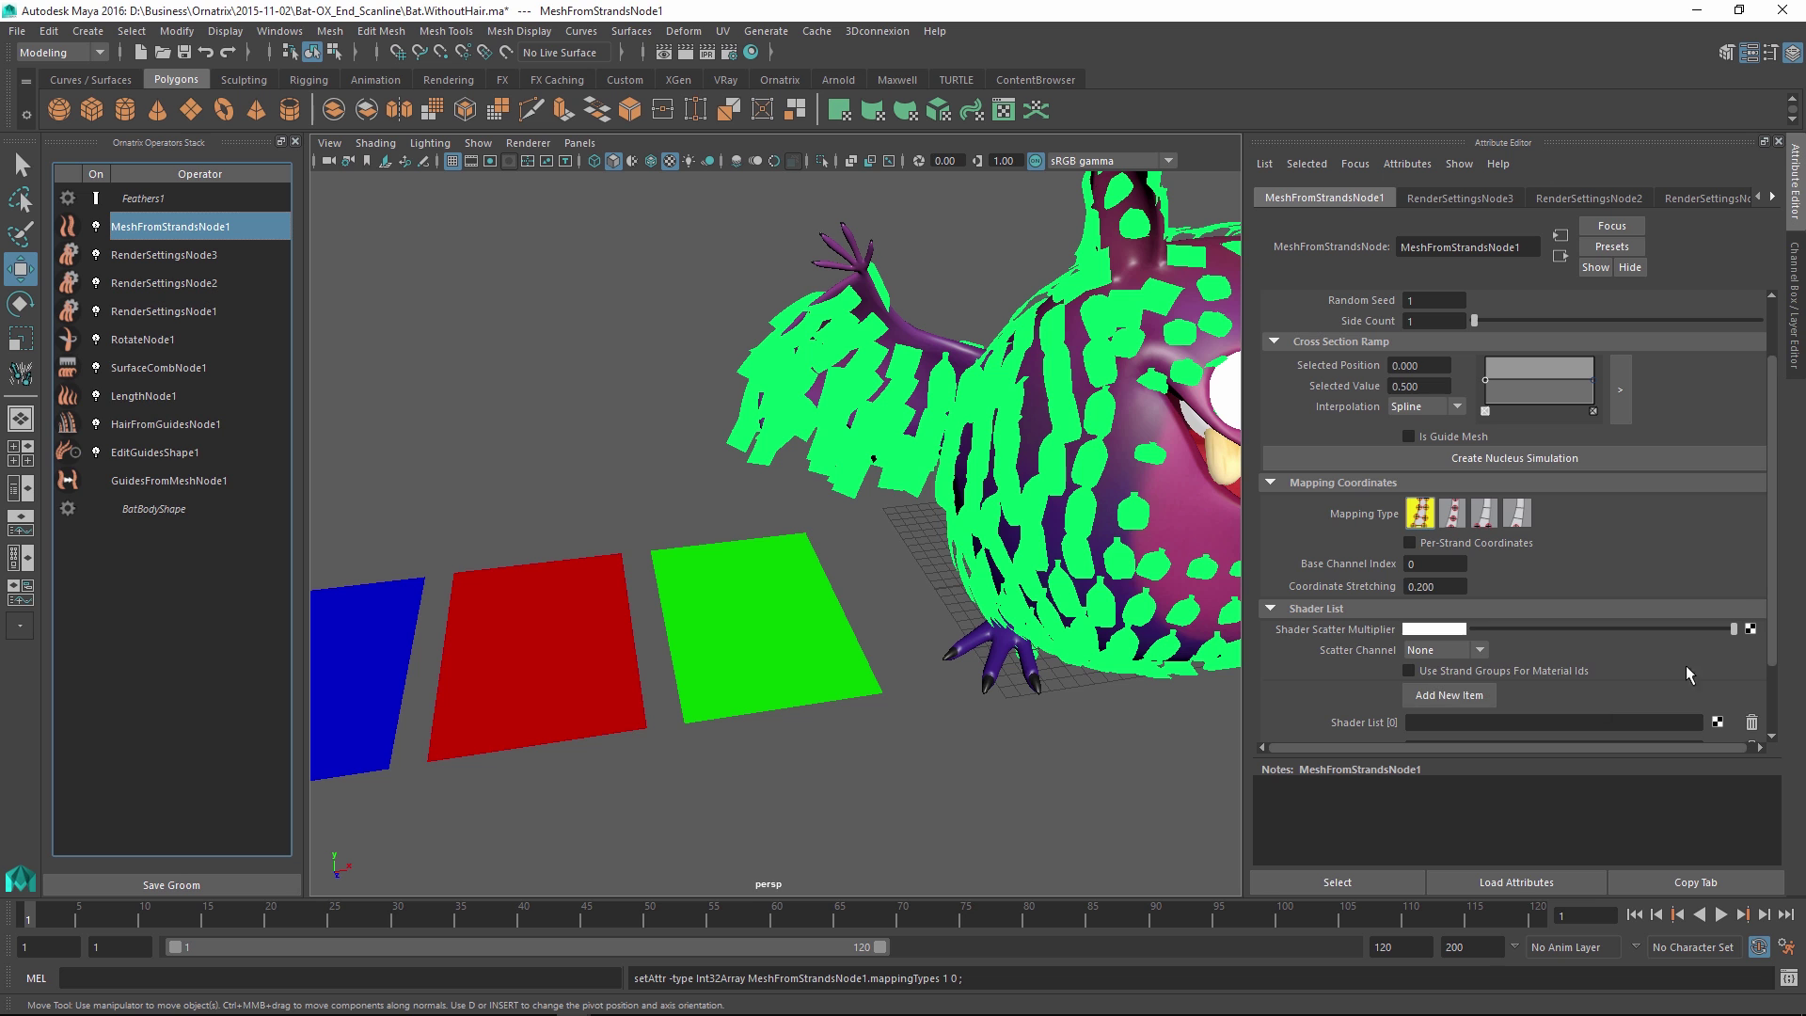
pyautogui.scroll(-3, 1780, 602)
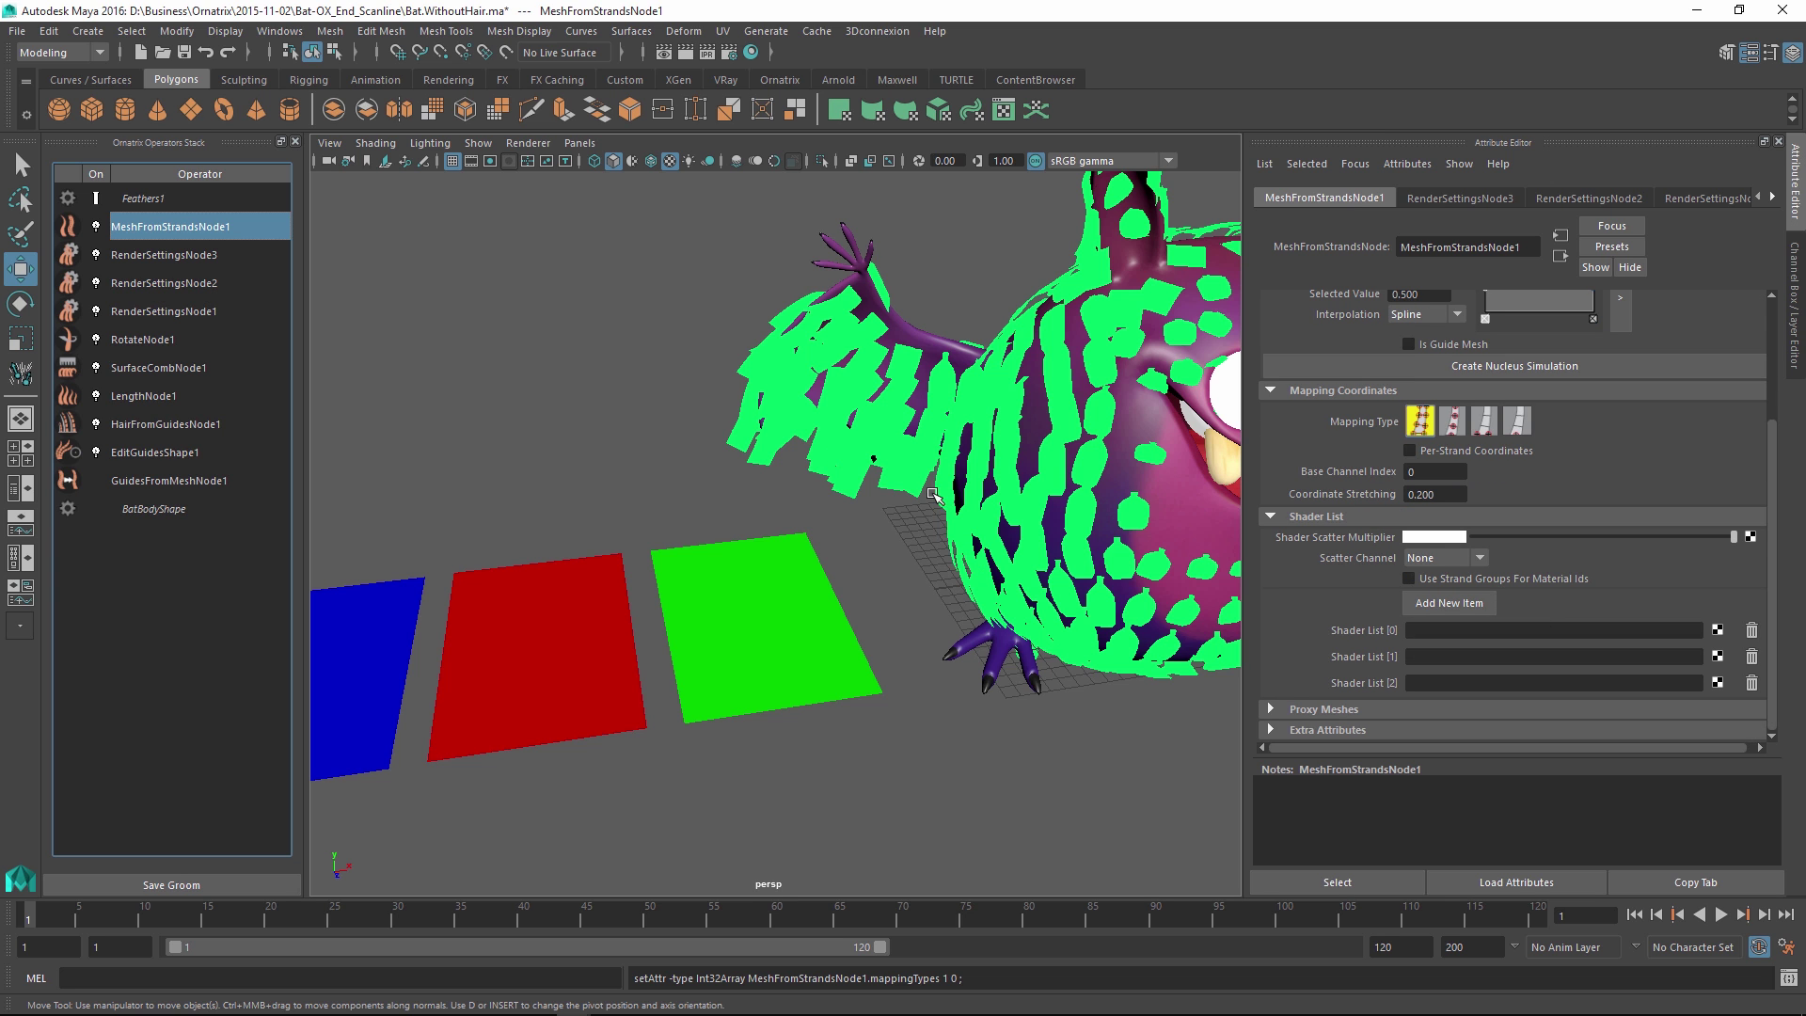
# Connect the green material lambert2 to Shader List [0] of MeshFromStrandsNode1.
pyautogui.press('f')
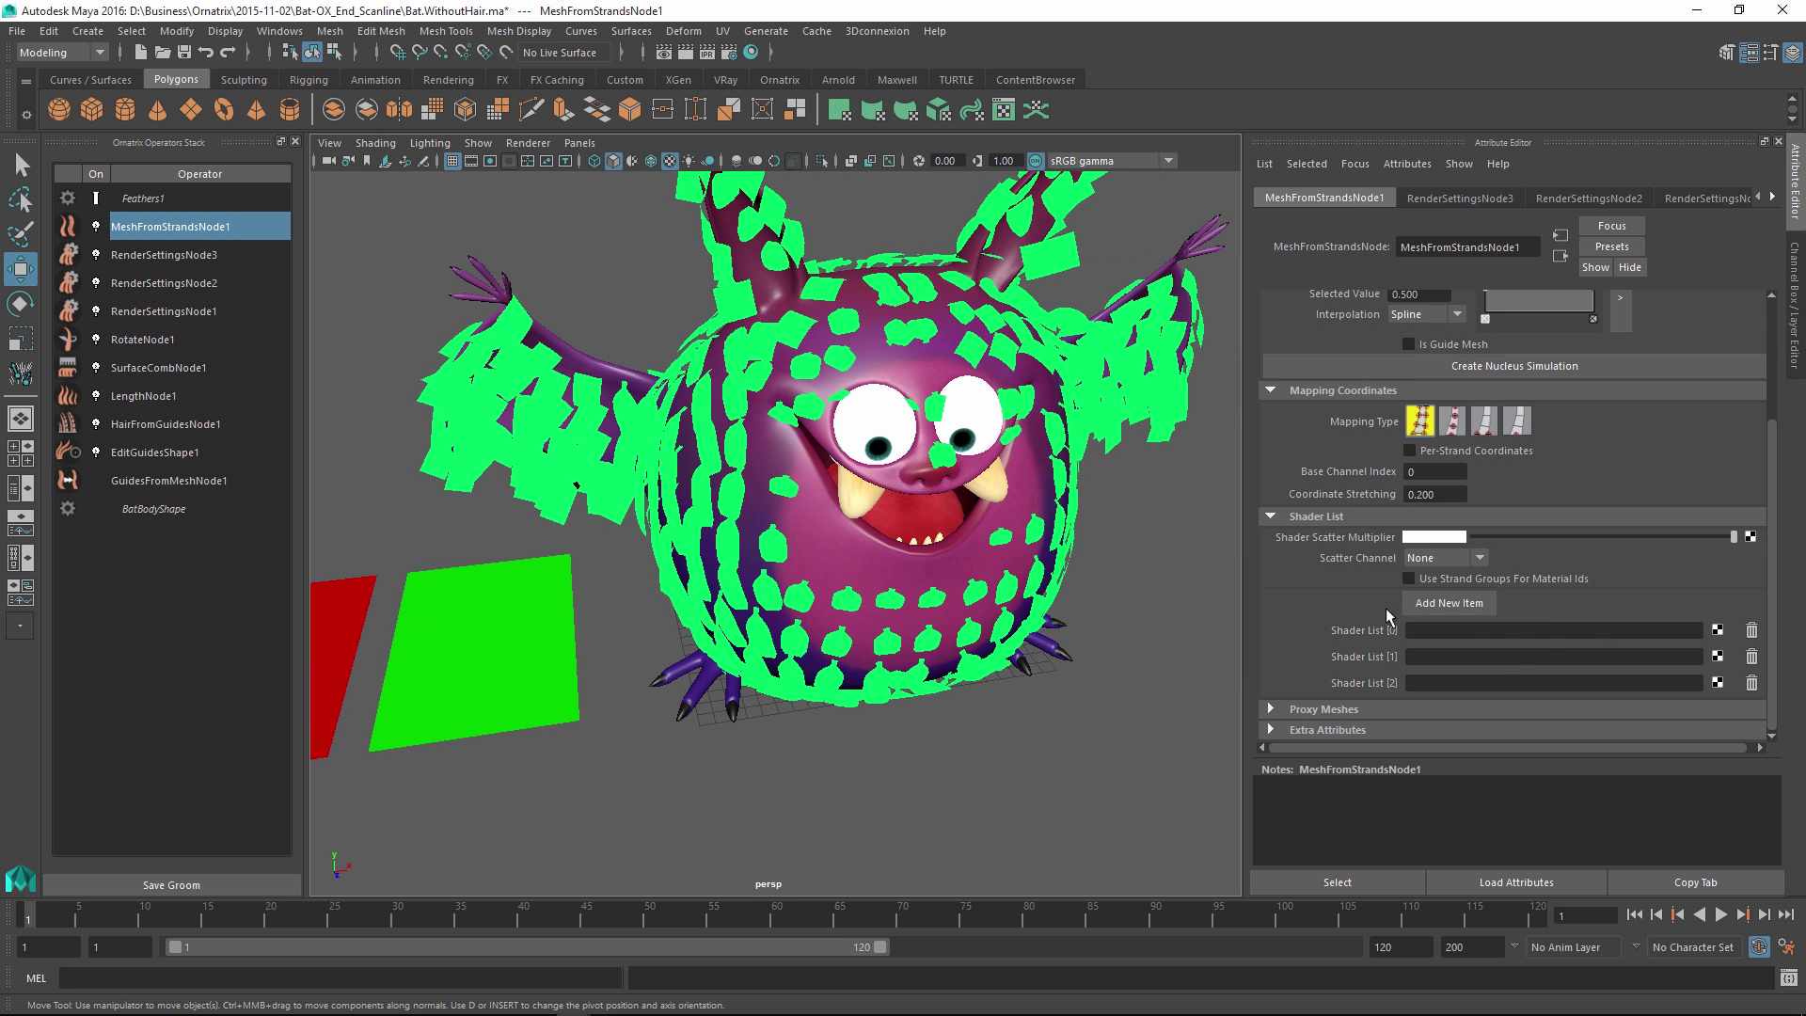
pyautogui.keyDown('alt'); pyautogui.moveTo(1042, 428); pyautogui.dragTo(780, 430); pyautogui.keyUp('alt')
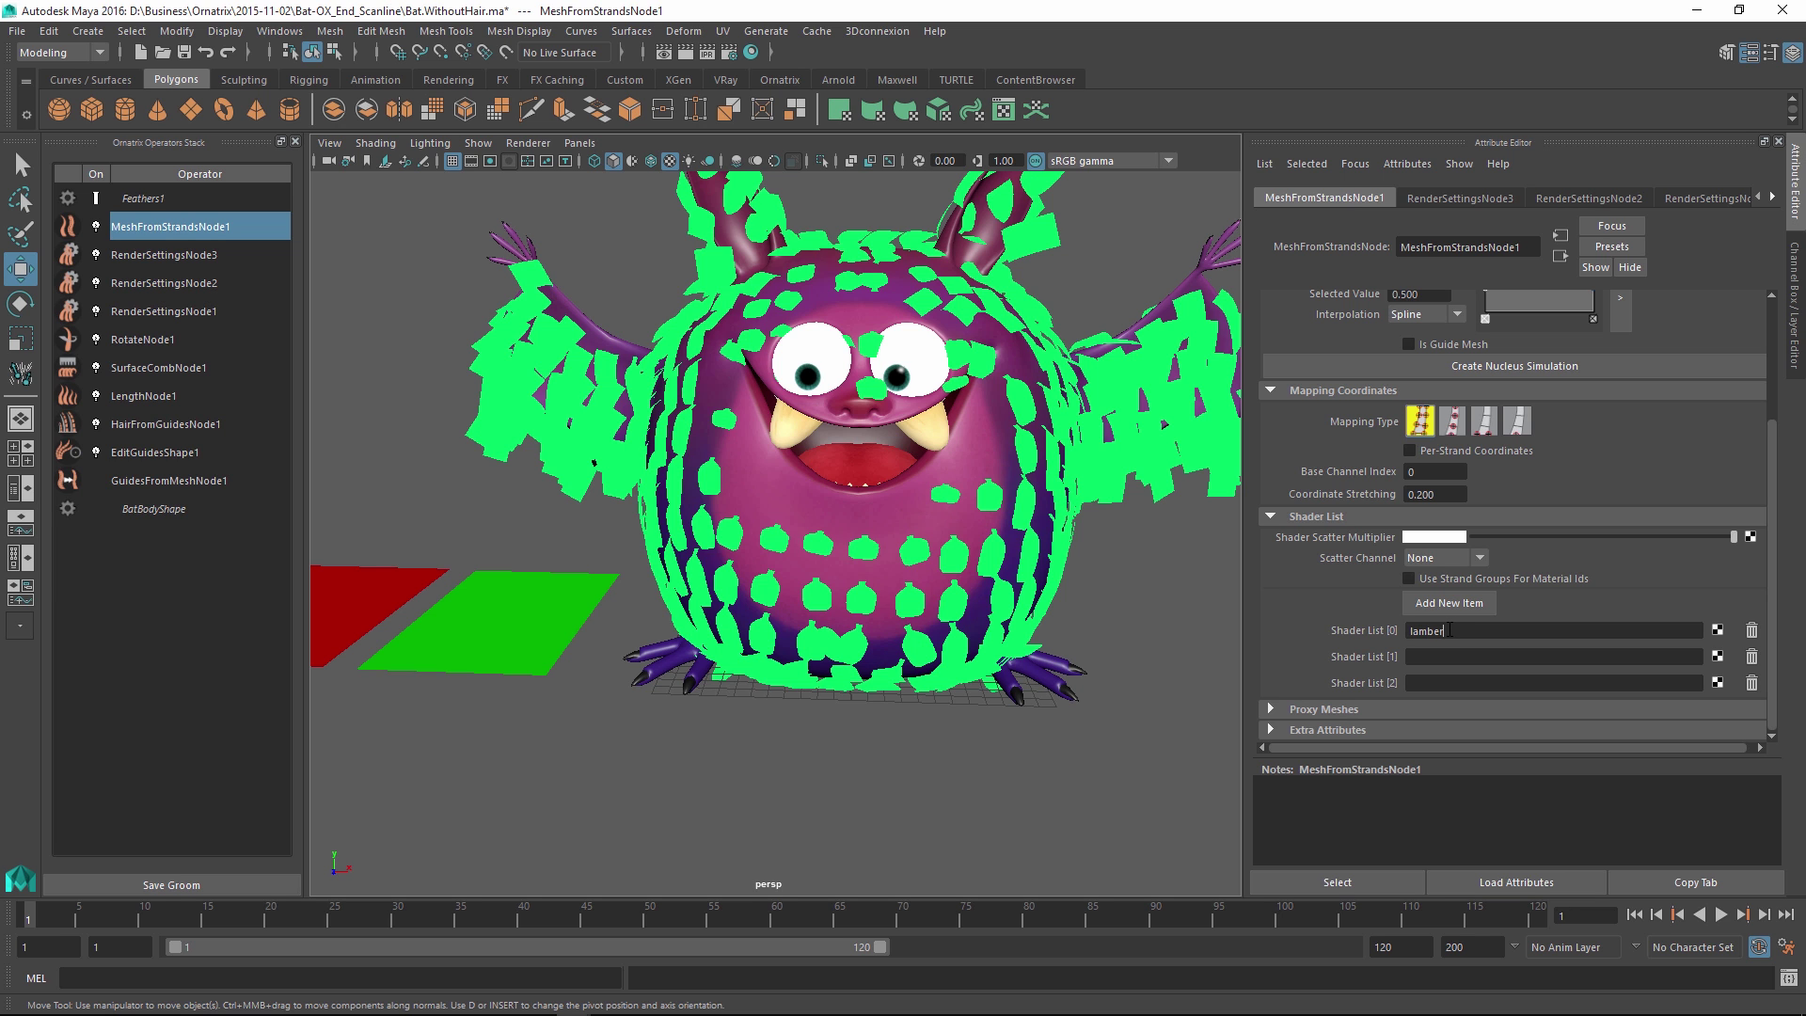
pyautogui.write('t2')
pyautogui.press('Return')
# Connect lambert3 to Shader List [1] and lambert4 to Shader List [2] of MeshFromStrandsNode1.
pyautogui.keyDown('alt'); pyautogui.moveTo(924, 468); pyautogui.dragTo(808, 406); pyautogui.keyUp('alt')
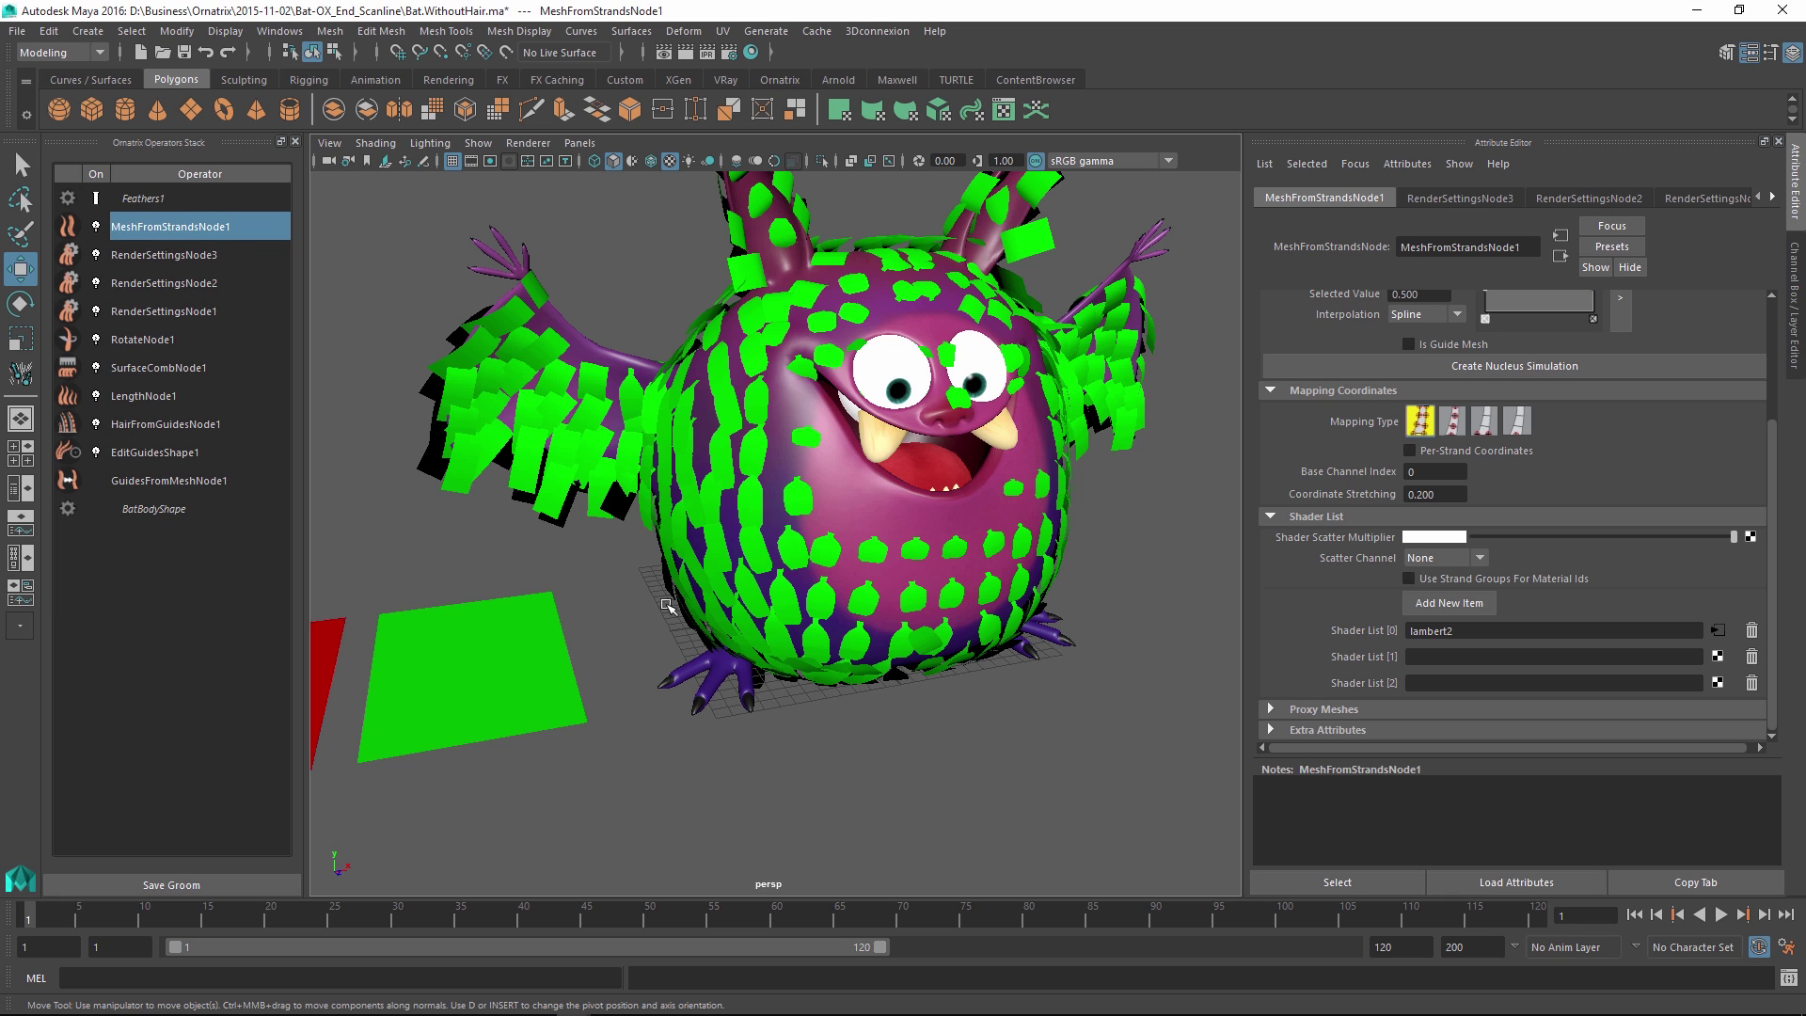
pyautogui.click(1444, 663)
pyautogui.write('lambert3')
pyautogui.press('Return')
pyautogui.click(1479, 684)
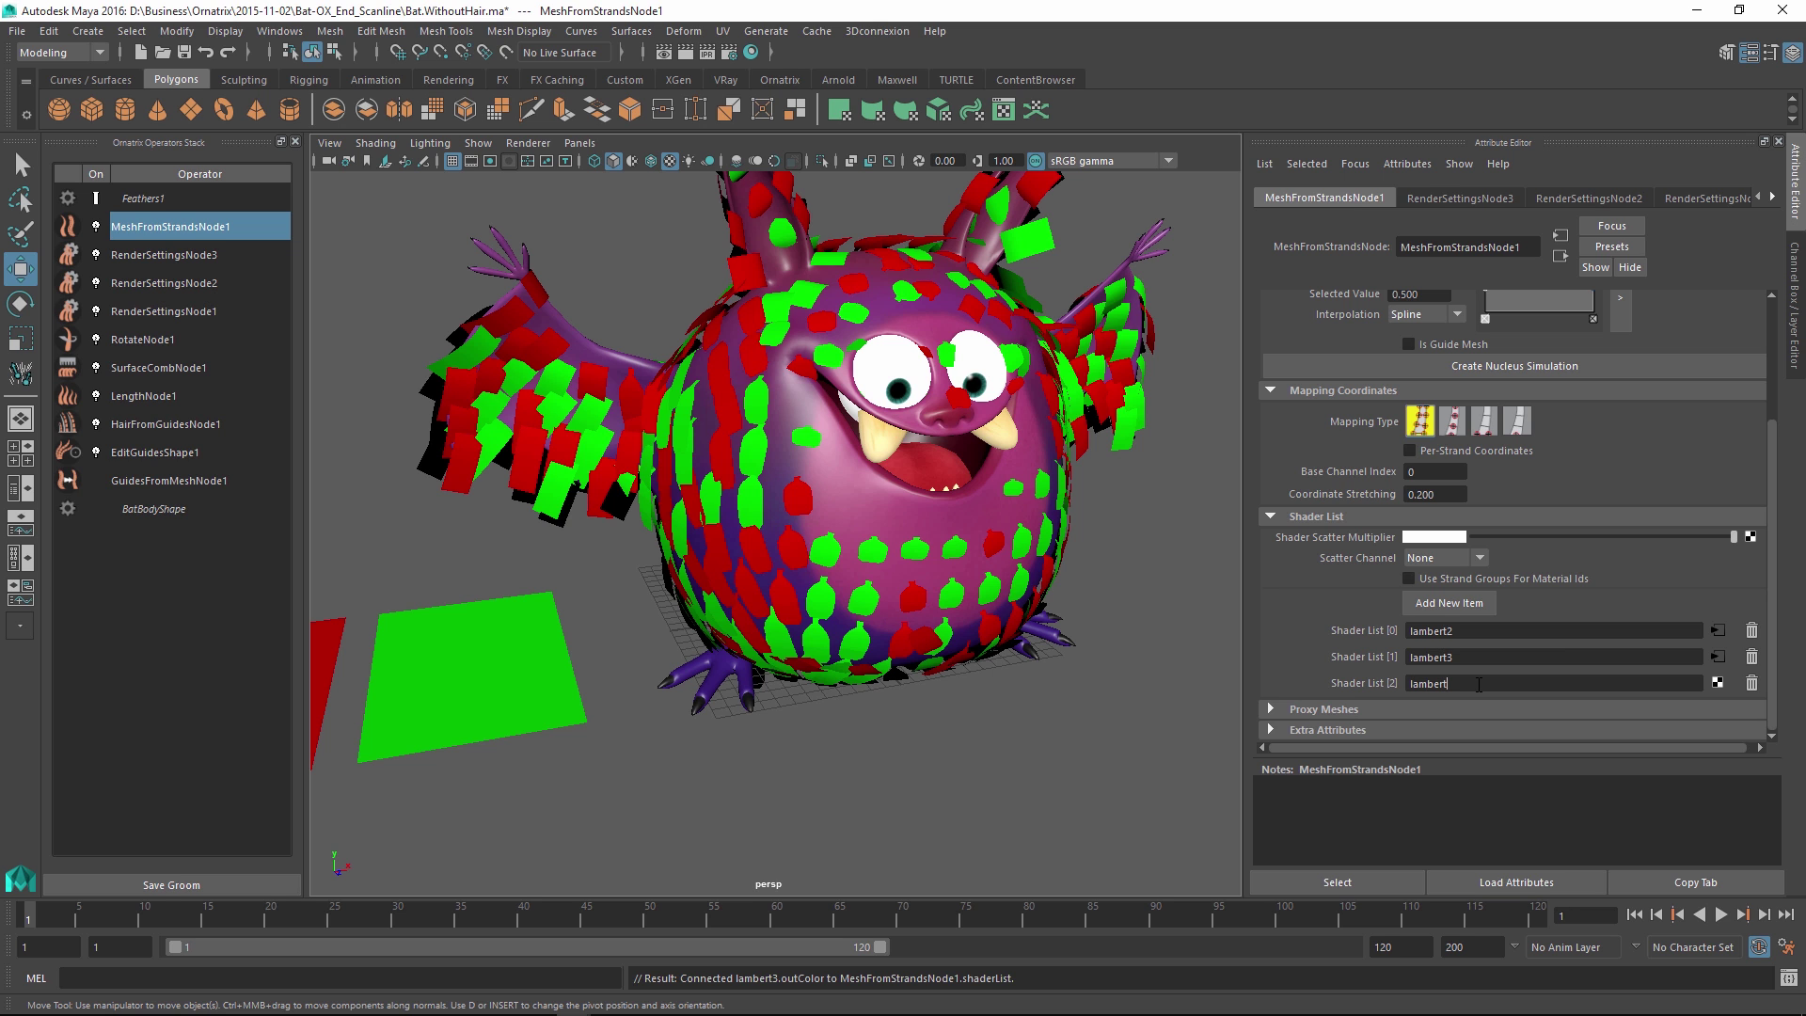
pyautogui.write('lambert4')
pyautogui.press('Return')
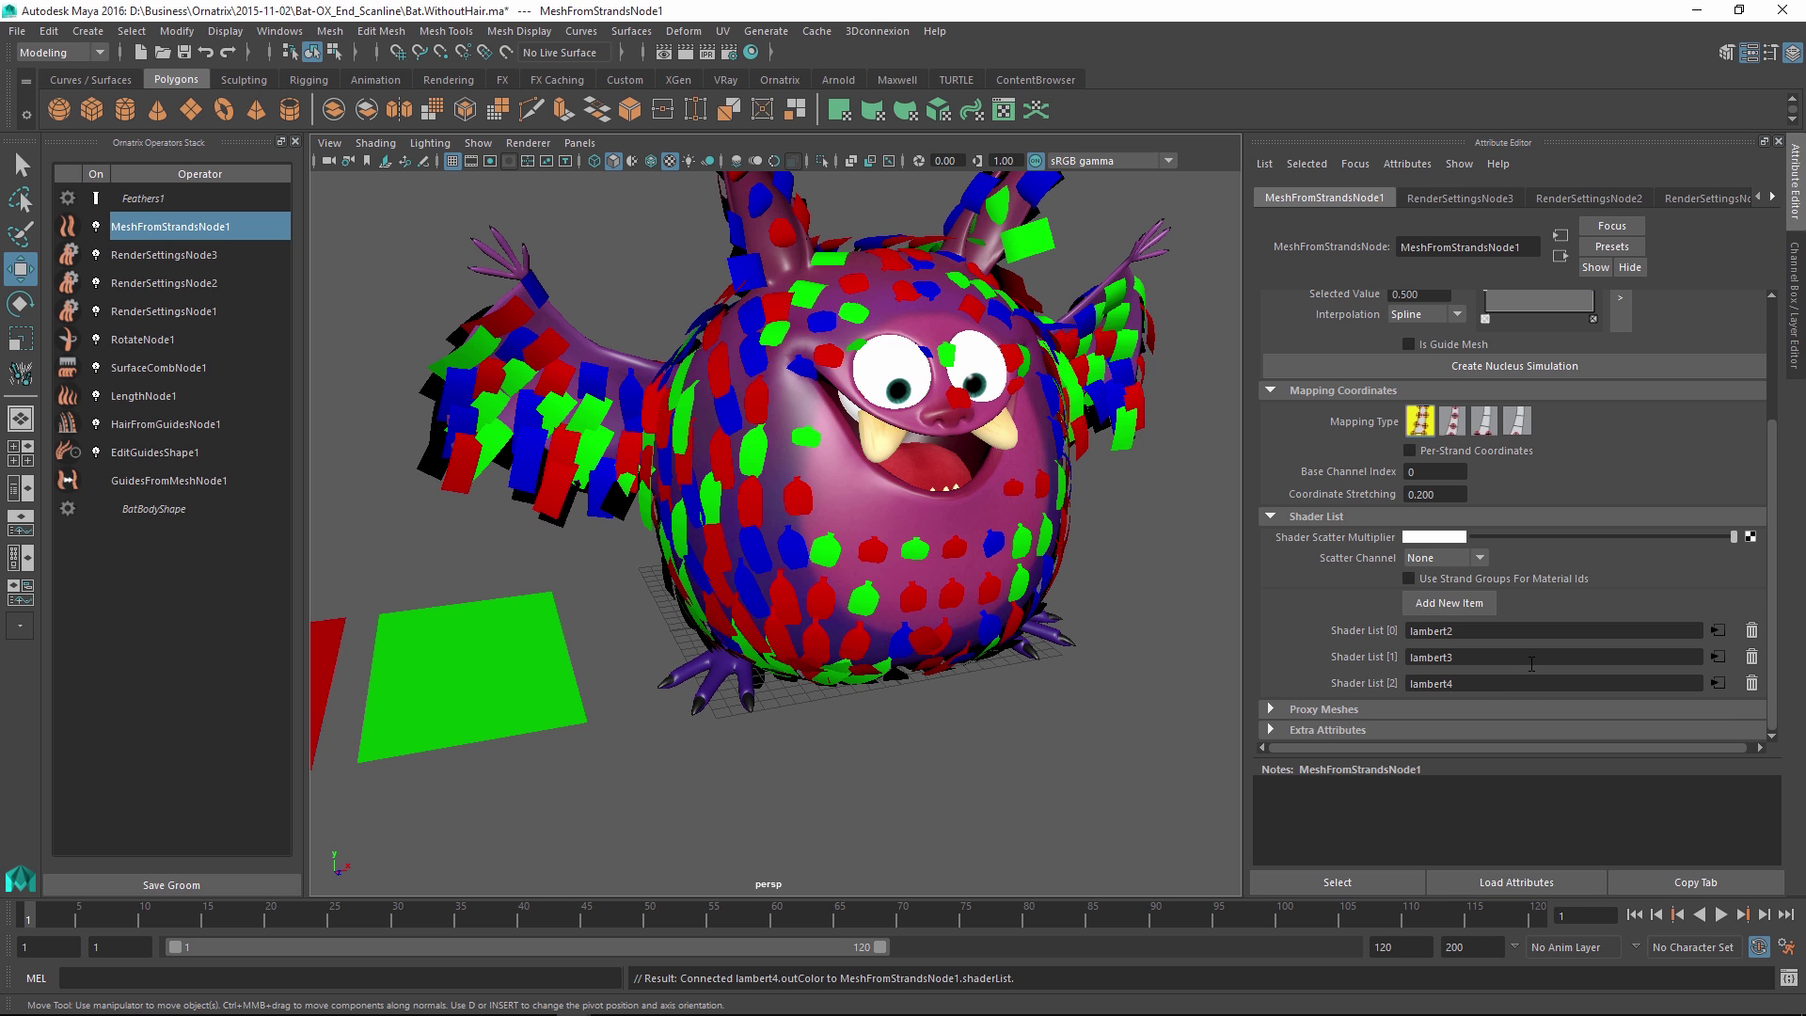
# Set the Scatter Channel of MeshFromStrandsNode1's shader list to Groups.
pyautogui.keyDown('alt'); pyautogui.moveTo(983, 560); pyautogui.dragTo(974, 452); pyautogui.keyUp('alt')
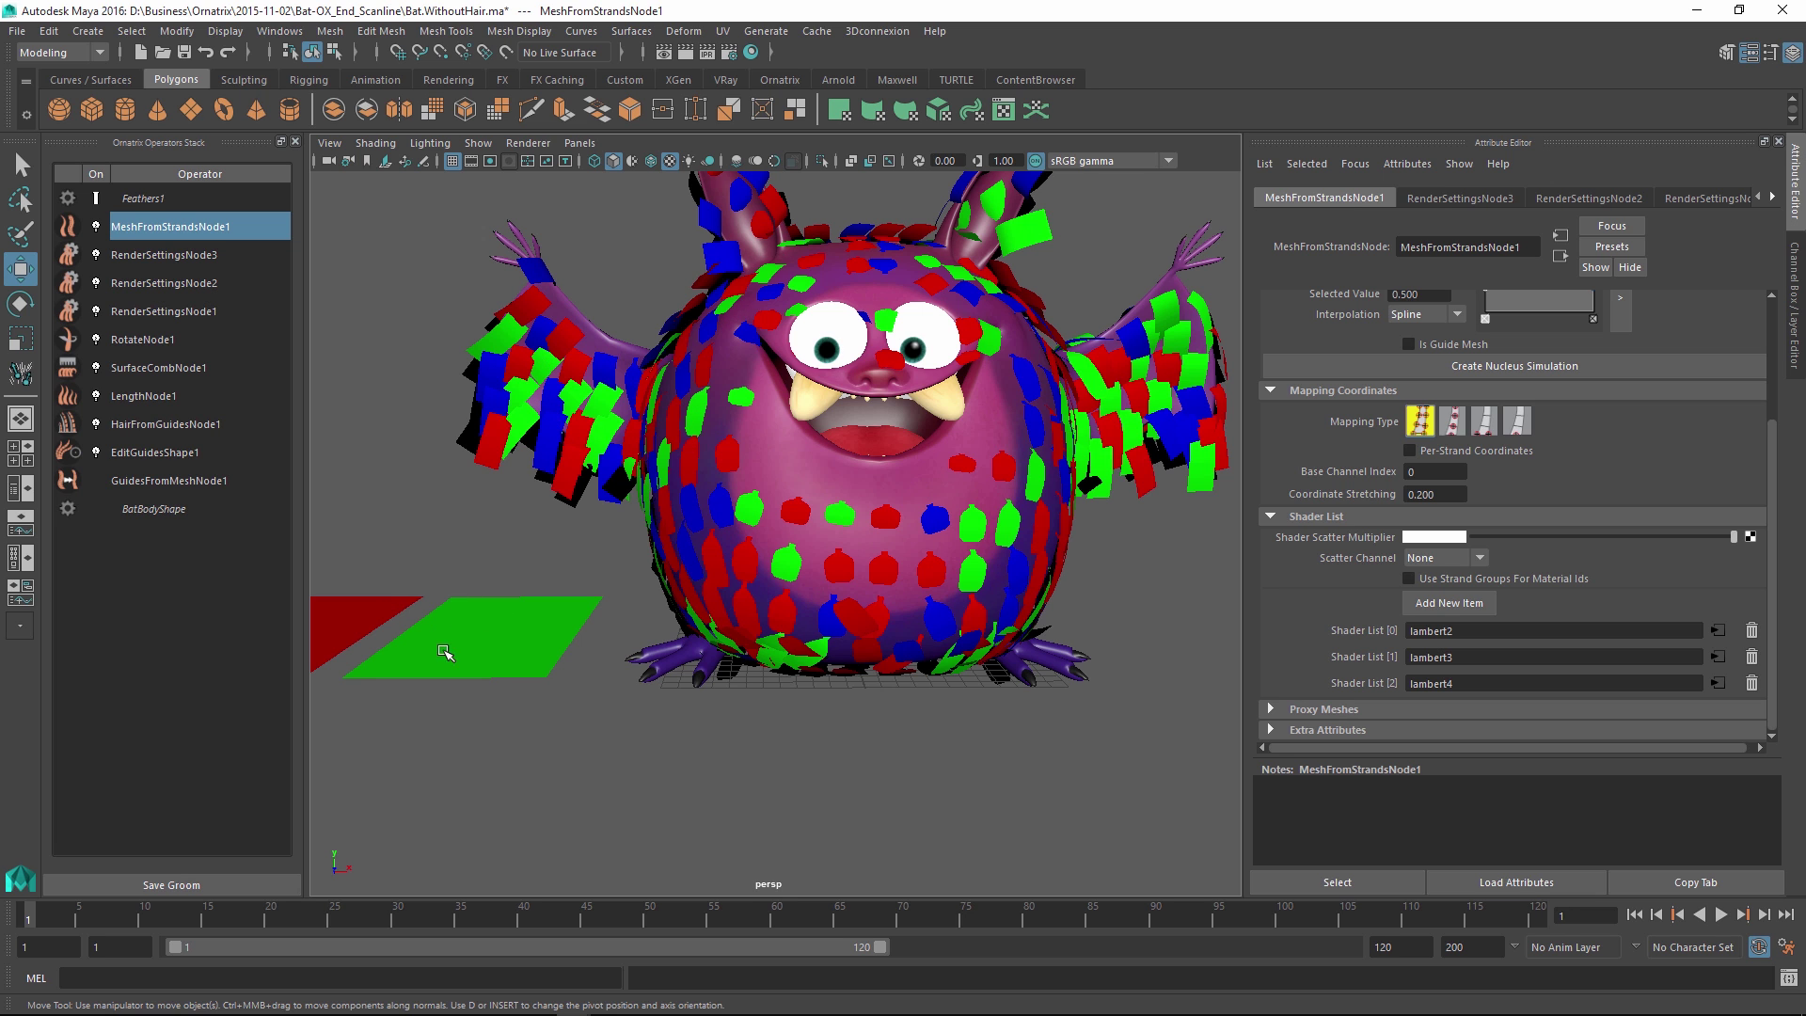
pyautogui.keyDown('alt'); pyautogui.moveTo(446, 652); pyautogui.dragTo(360, 686); pyautogui.keyUp('alt')
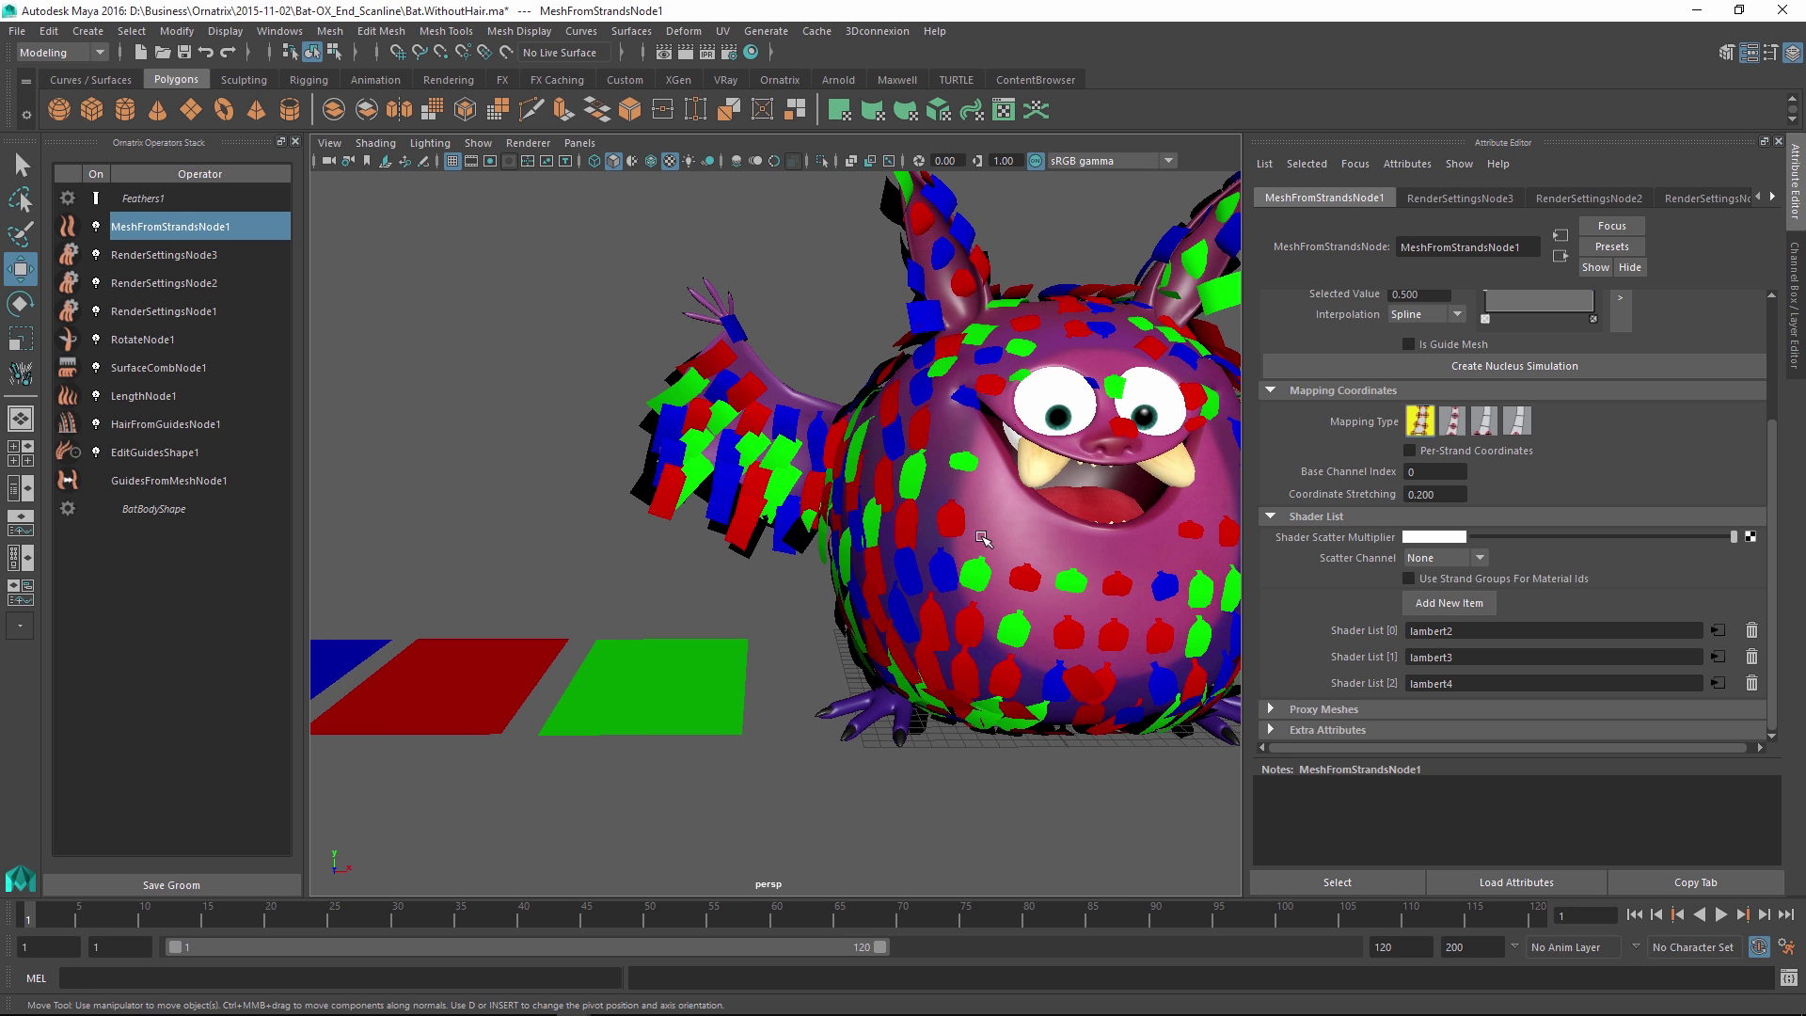
pyautogui.keyDown('alt'); pyautogui.moveTo(903, 523); pyautogui.dragTo(1019, 556); pyautogui.keyUp('alt')
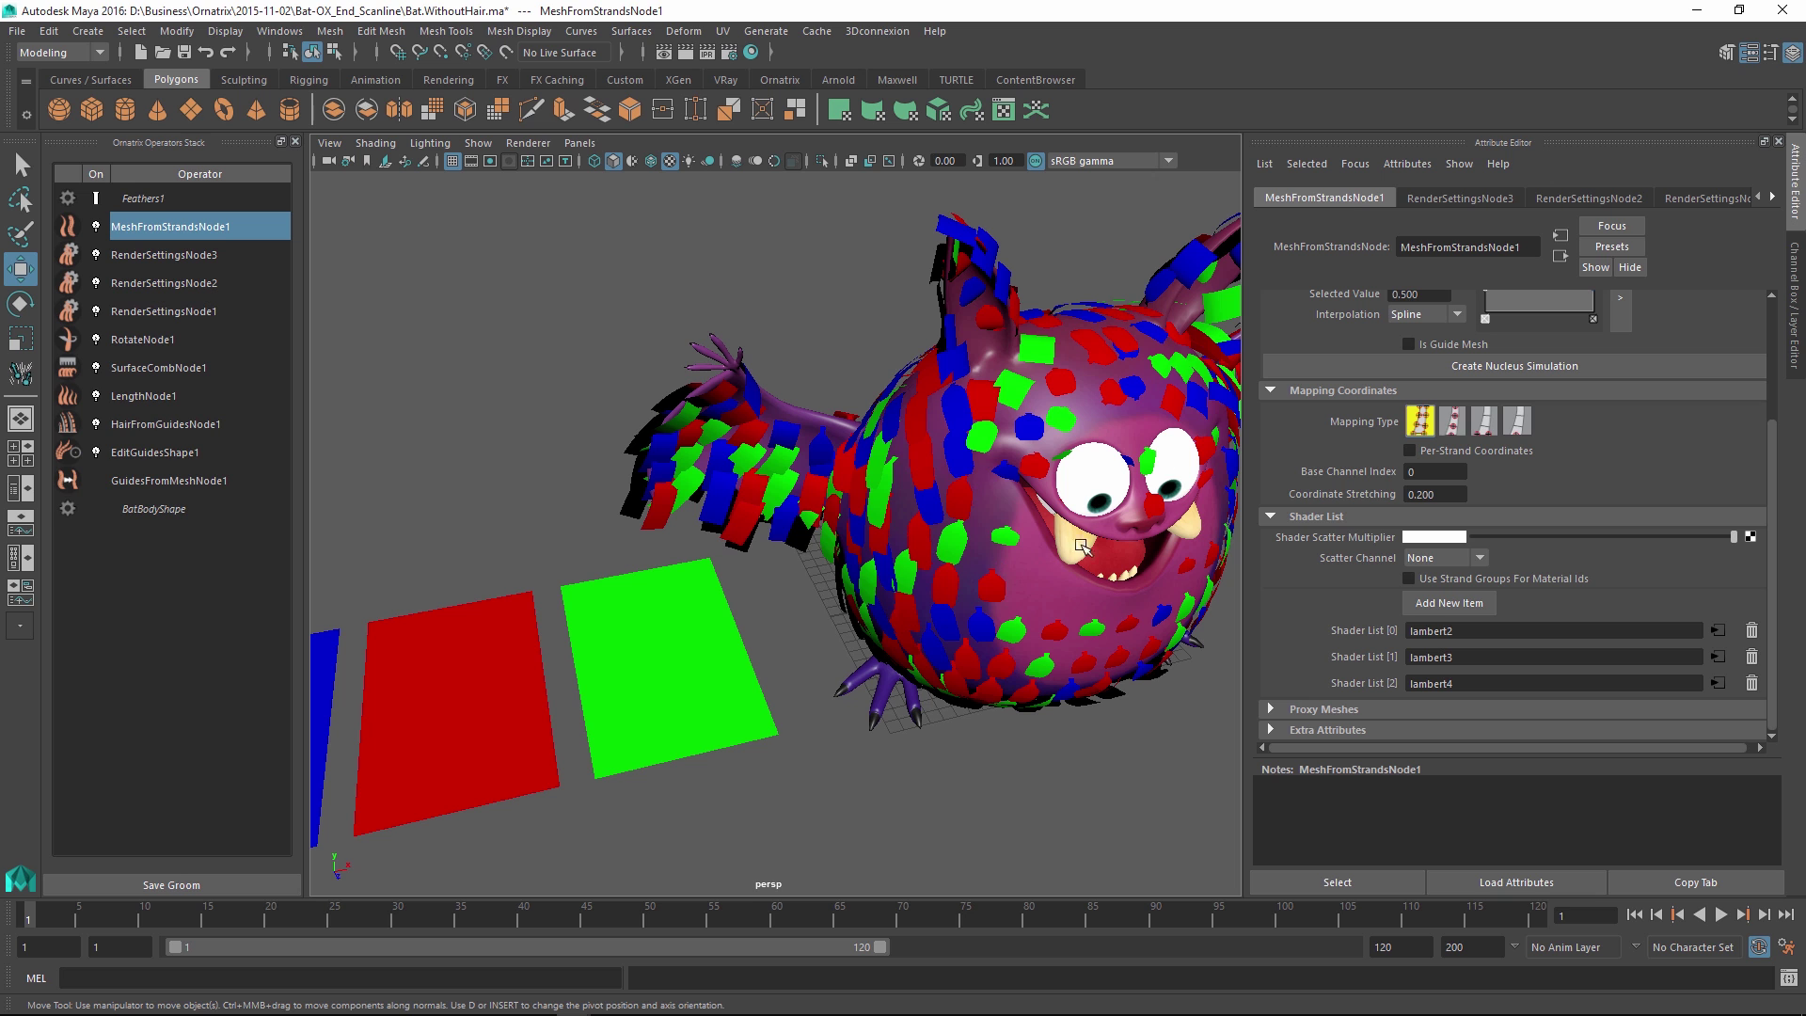
pyautogui.keyDown('alt'); pyautogui.moveTo(846, 588); pyautogui.dragTo(944, 498); pyautogui.keyUp('alt')
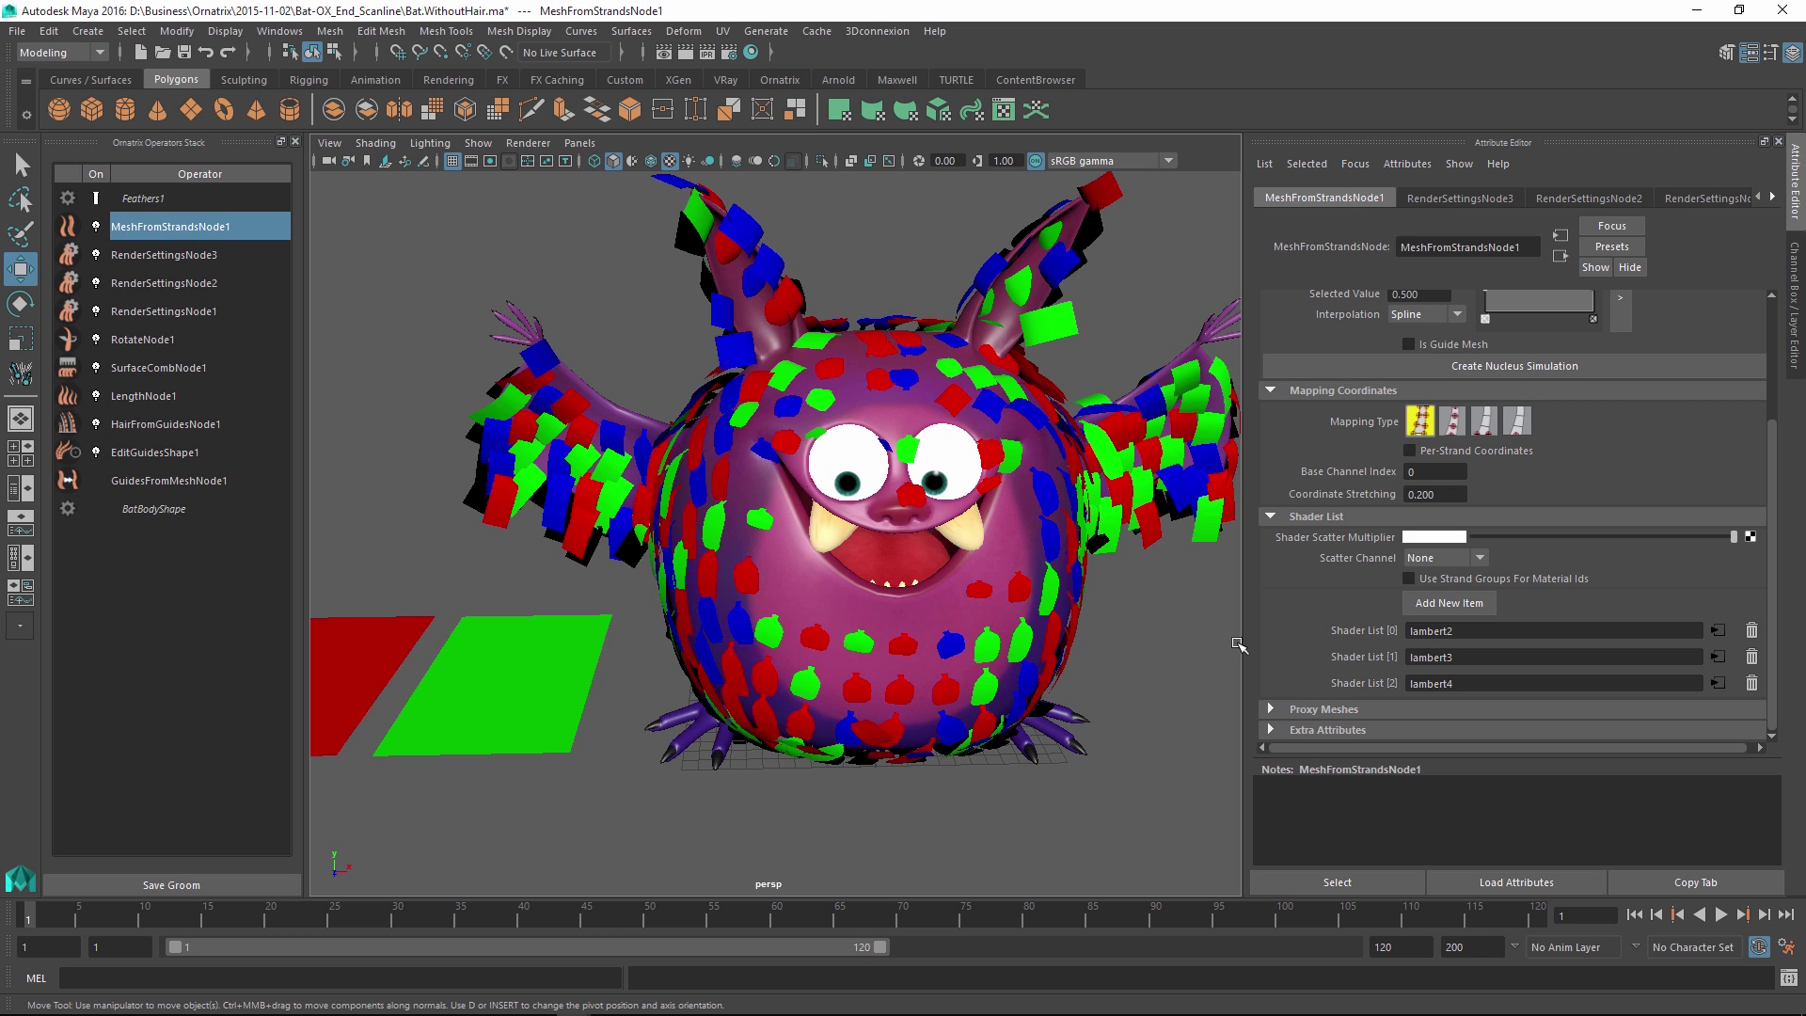
pyautogui.click(1434, 559)
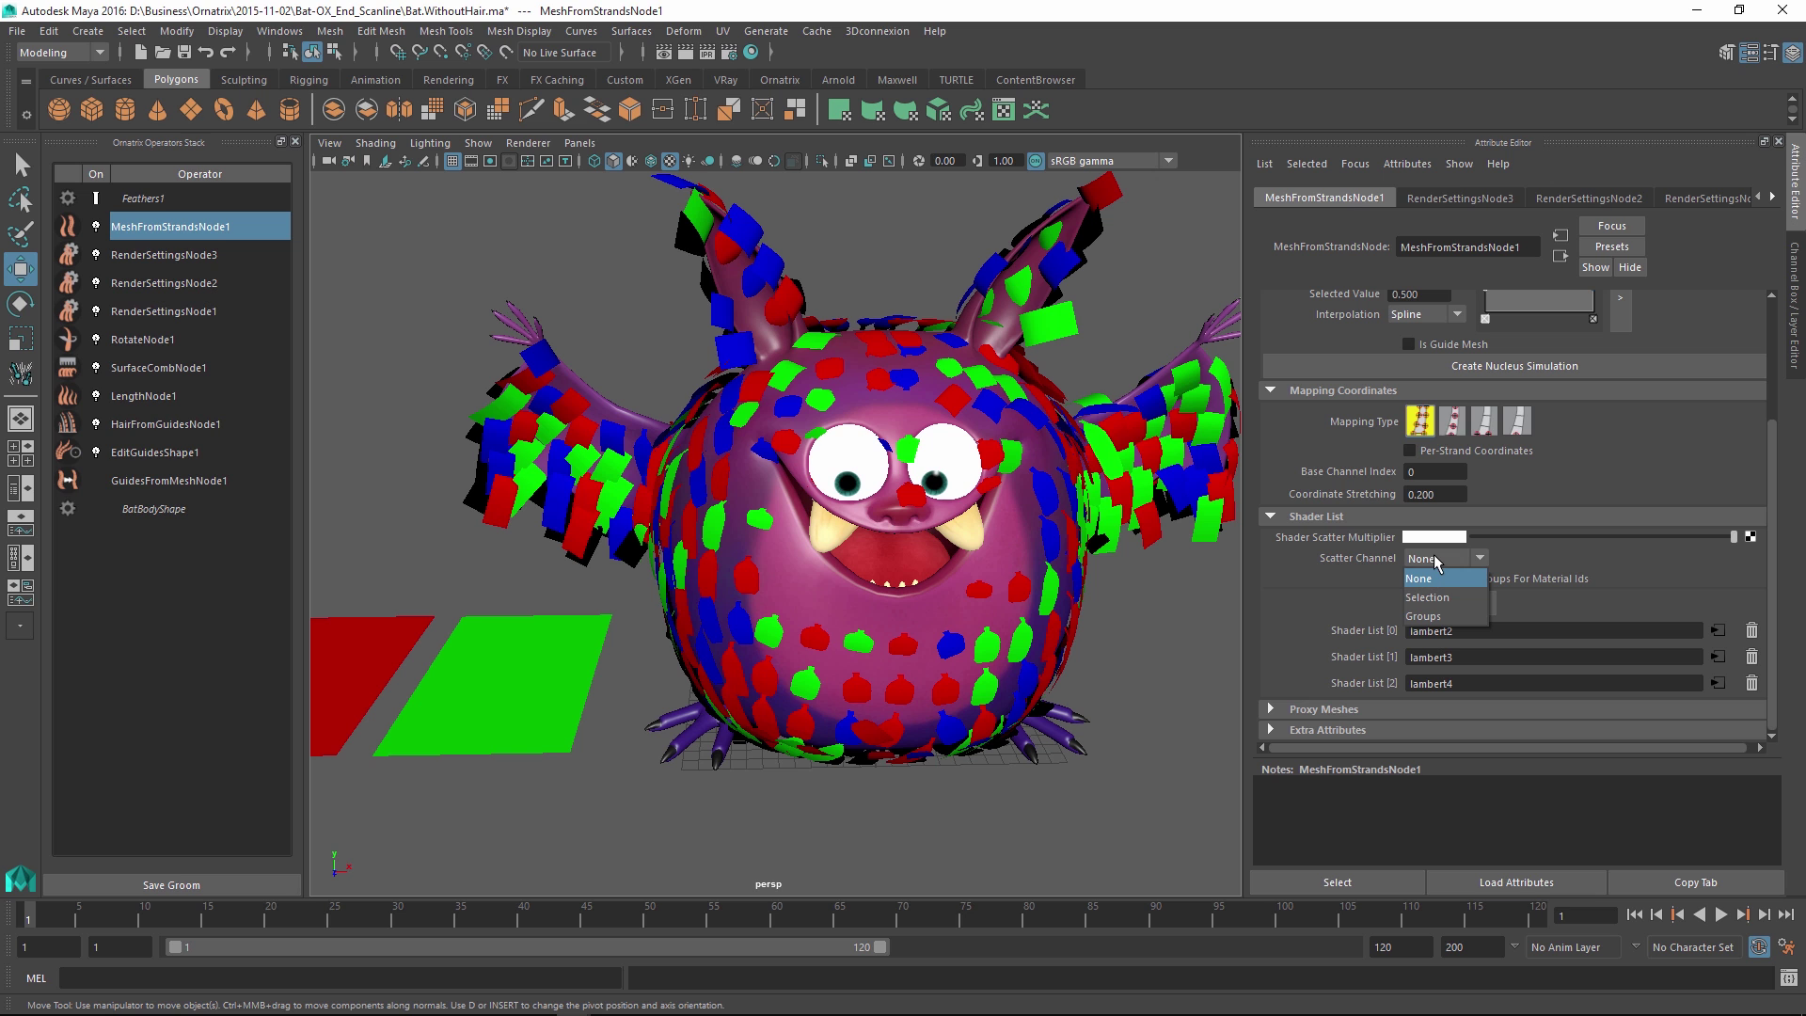
pyautogui.click(1437, 617)
pyautogui.keyDown('alt'); pyautogui.moveTo(1165, 557); pyautogui.dragTo(1138, 551); pyautogui.keyUp('alt')
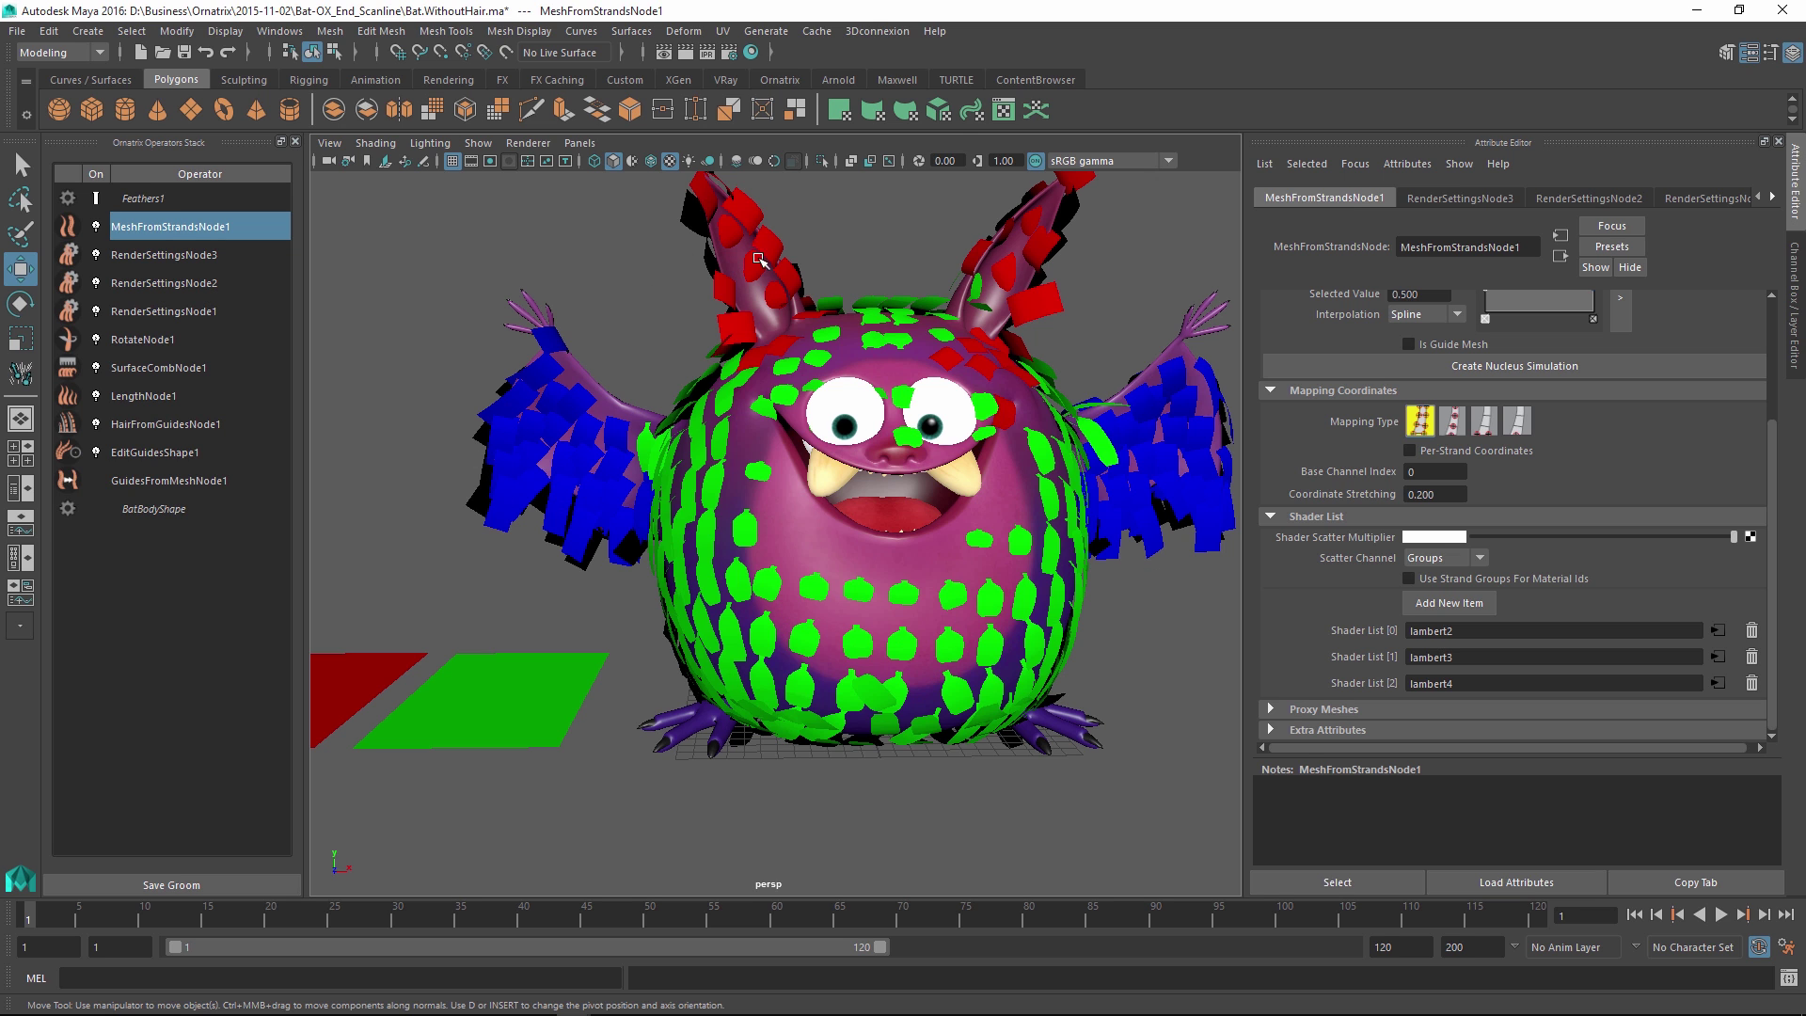
pyautogui.keyDown('alt'); pyautogui.moveTo(1065, 483); pyautogui.dragTo(972, 422); pyautogui.keyUp('alt')
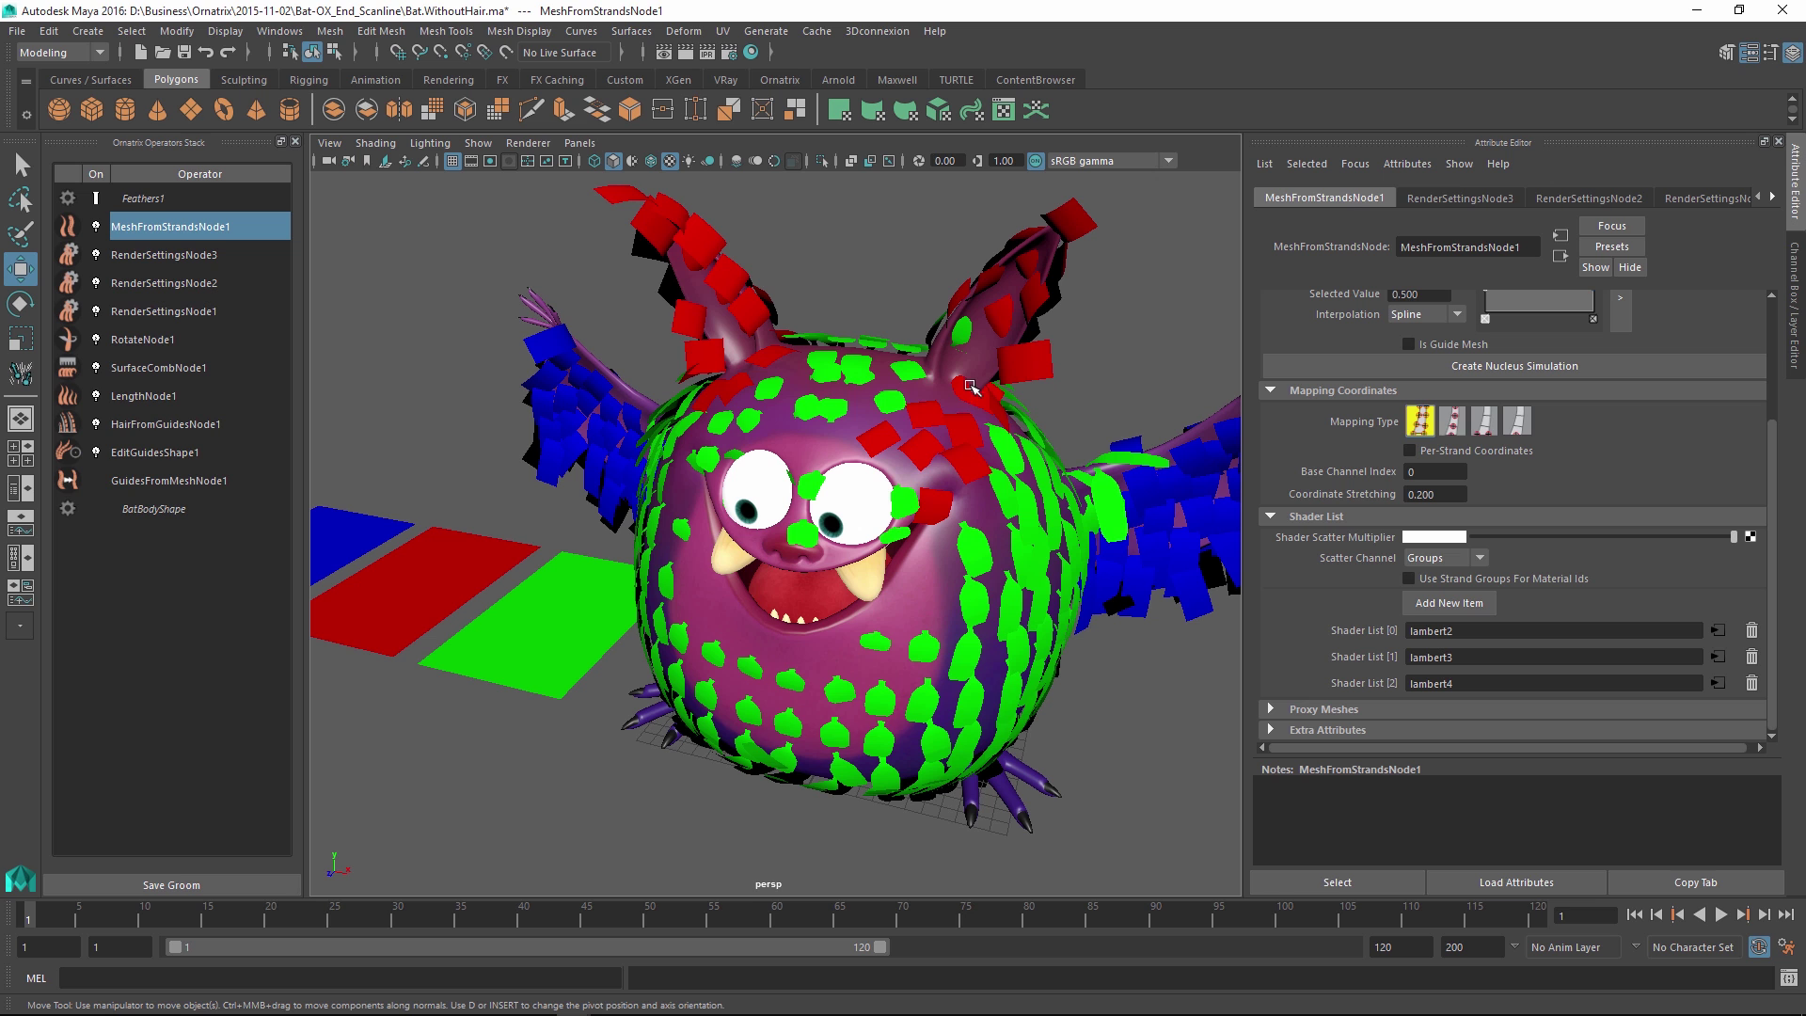
pyautogui.keyDown('alt'); pyautogui.moveTo(1004, 327); pyautogui.dragTo(1061, 359); pyautogui.keyUp('alt')
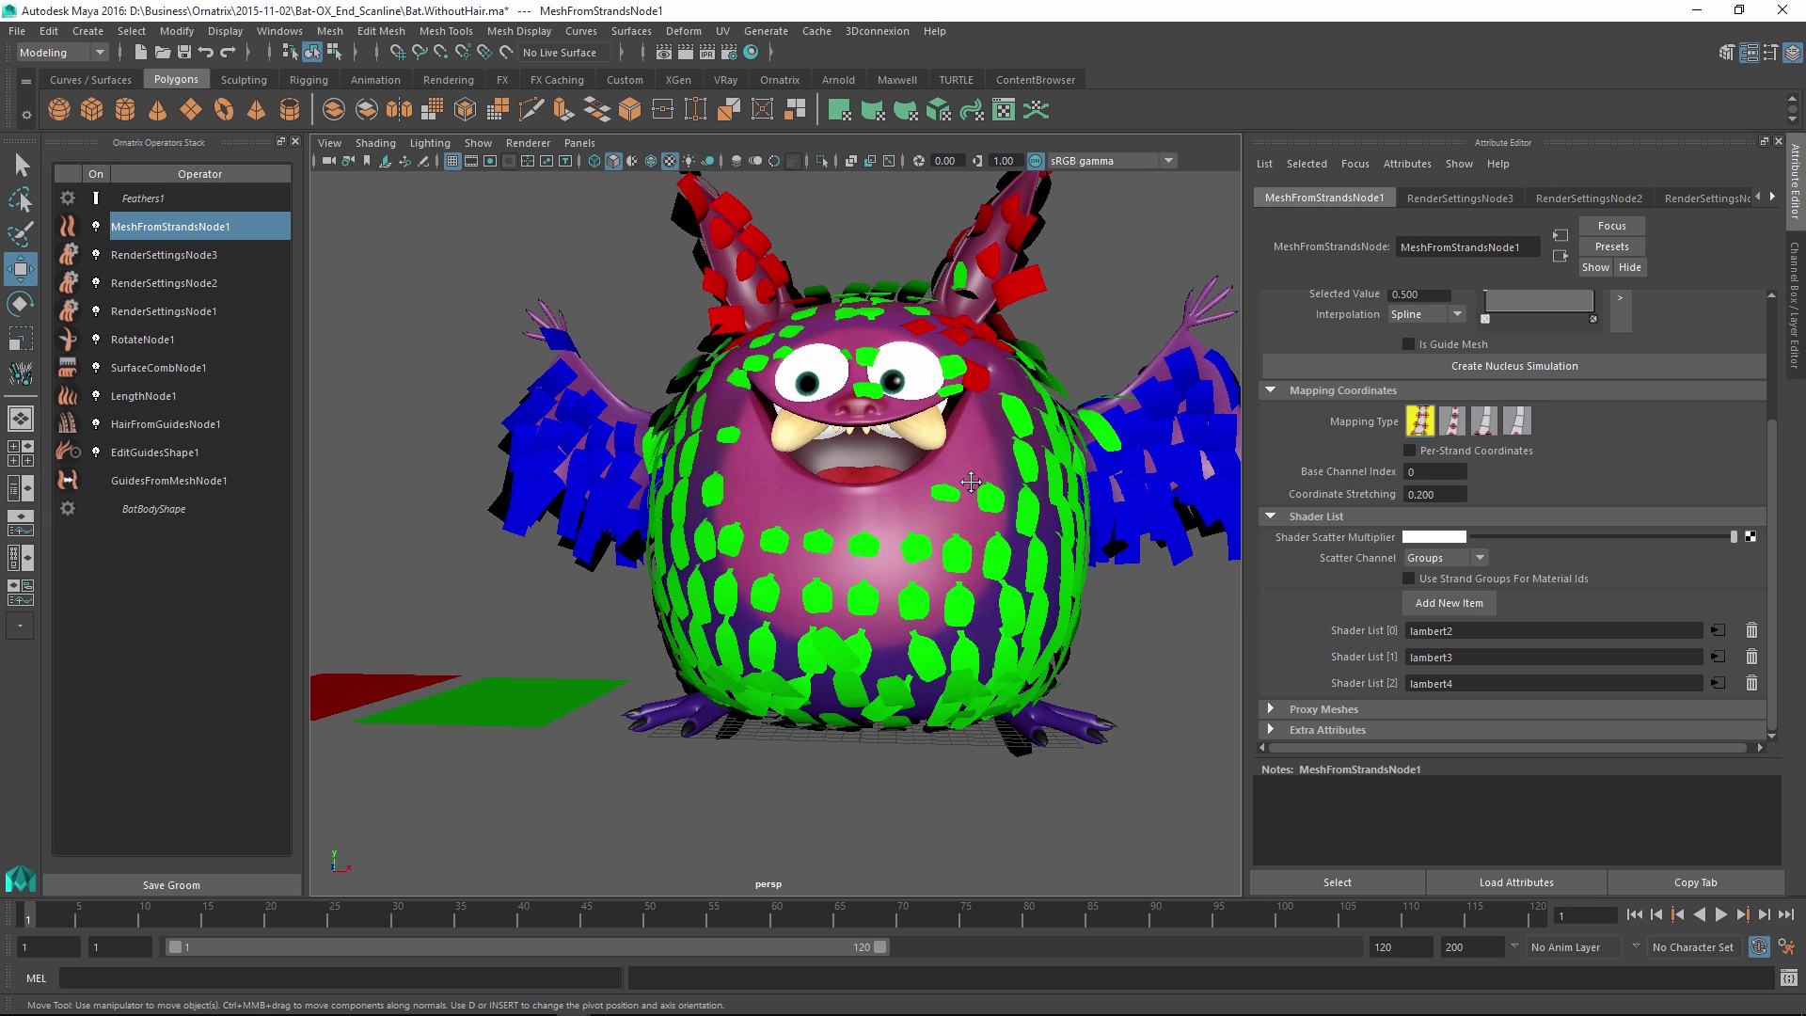
pyautogui.scroll(2, 978, 461)
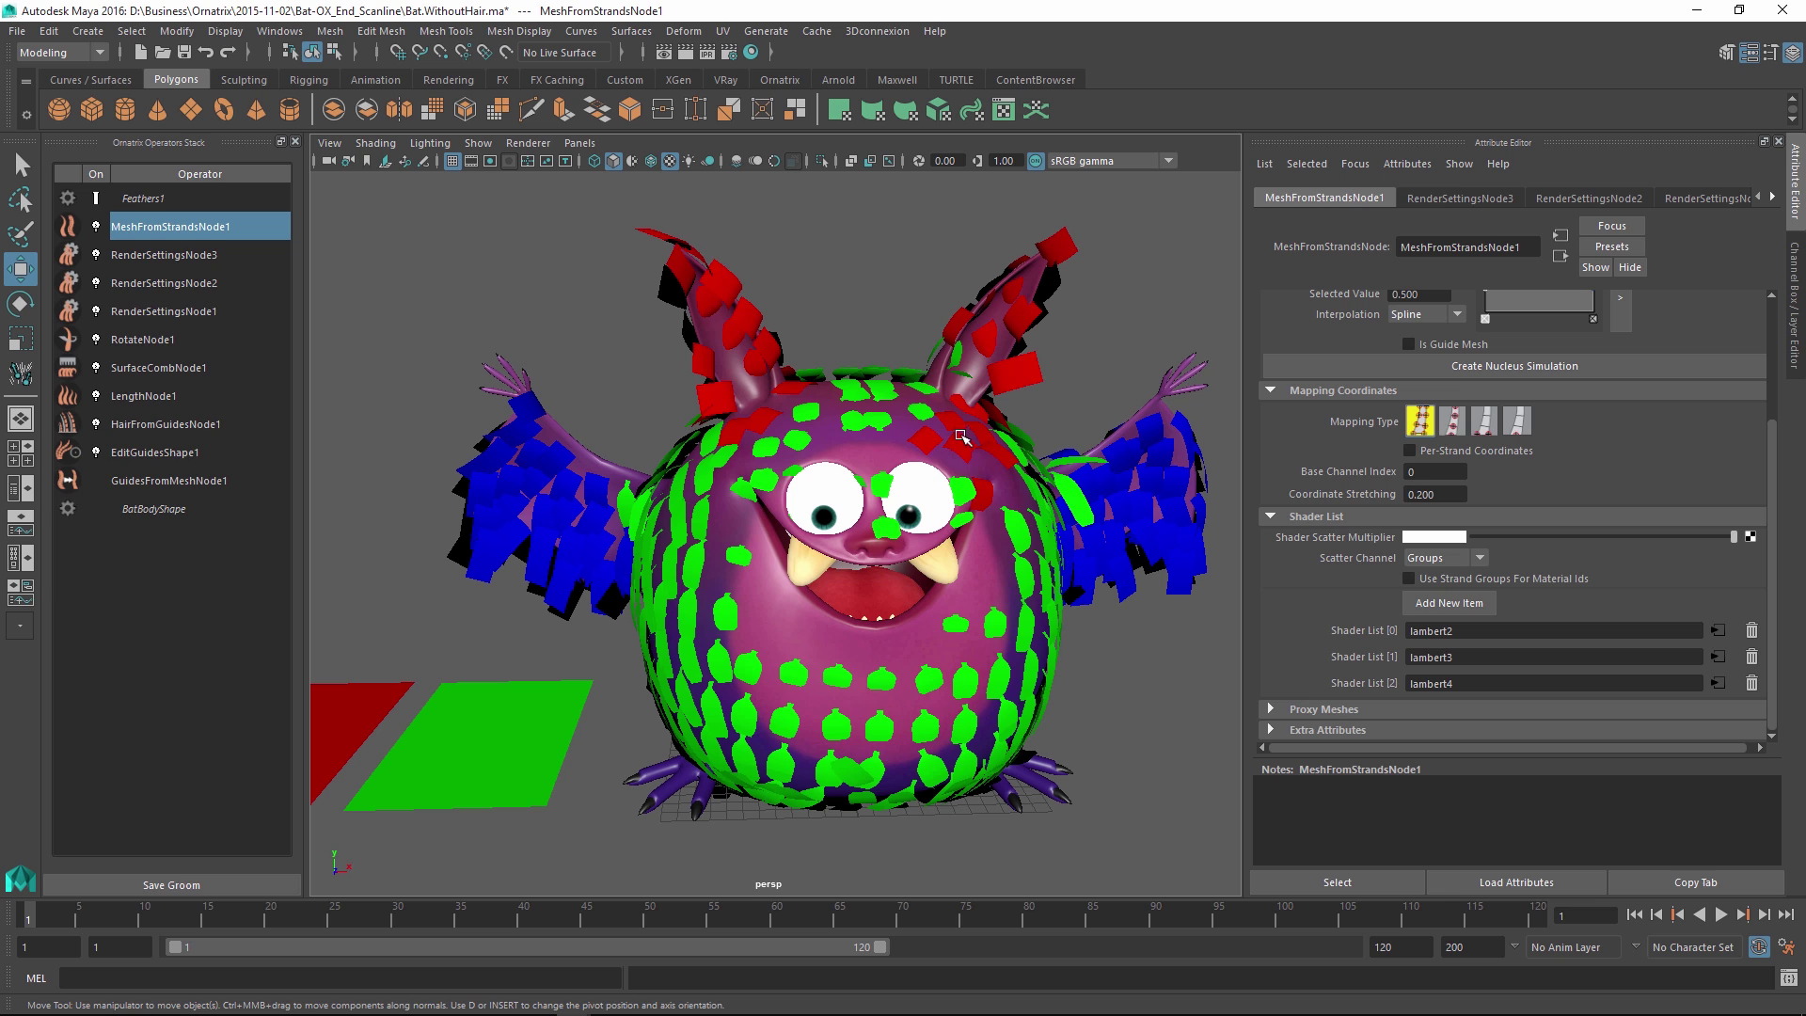
# Map a file texture with PrimaryWingMedium.png to the color of the green plane's lambert2 material.
pyautogui.keyDown('alt'); pyautogui.moveTo(569, 644); pyautogui.dragTo(790, 715); pyautogui.keyUp('alt')
pyautogui.click(781, 688)
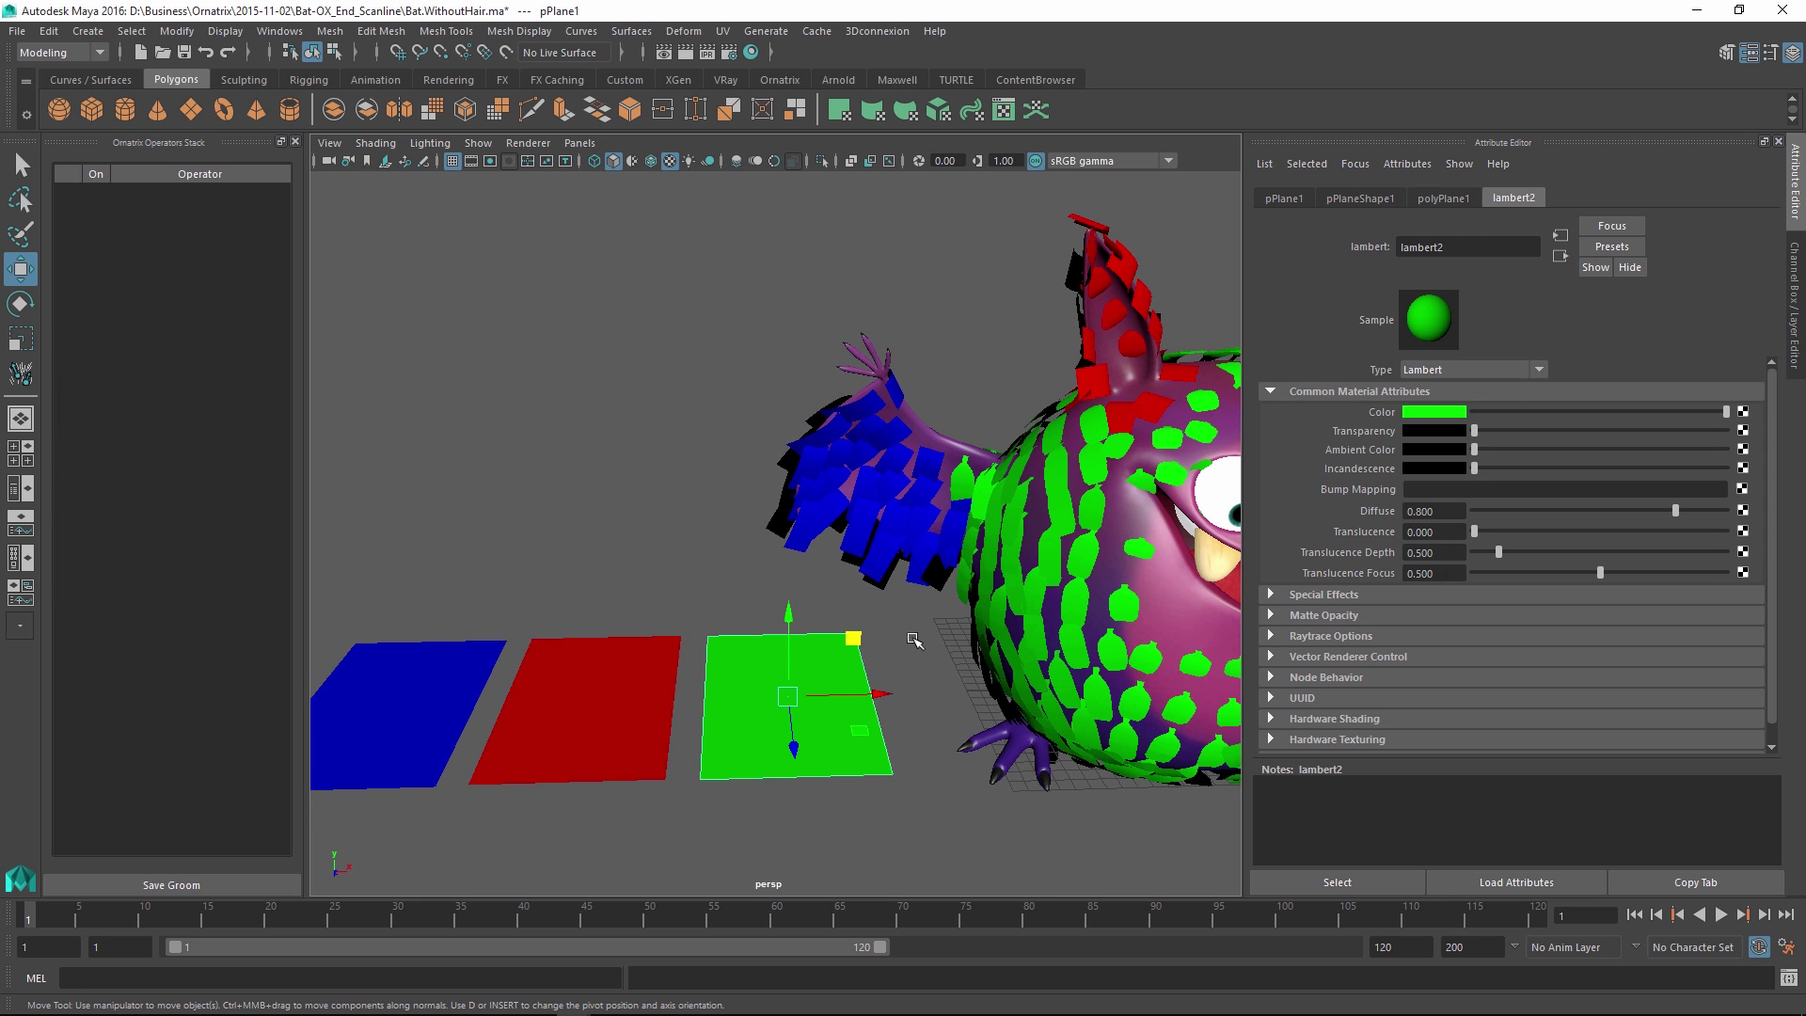
pyautogui.click(1742, 412)
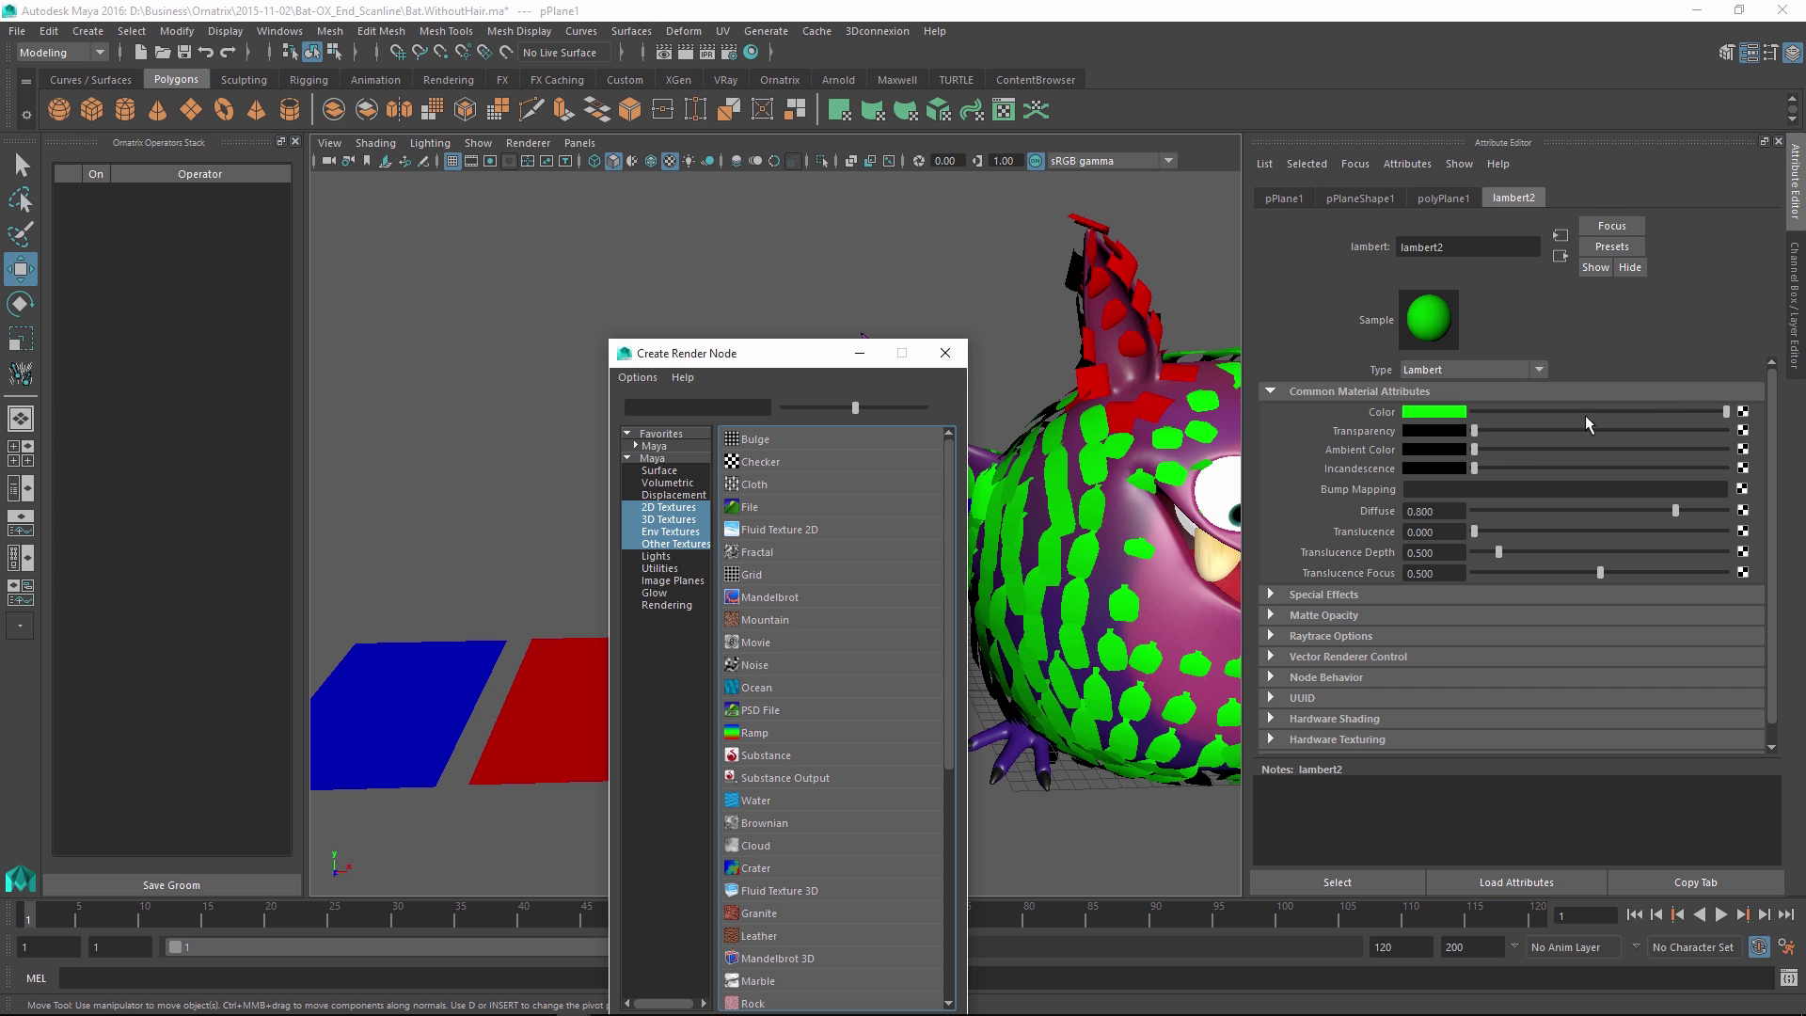
pyautogui.click(765, 506)
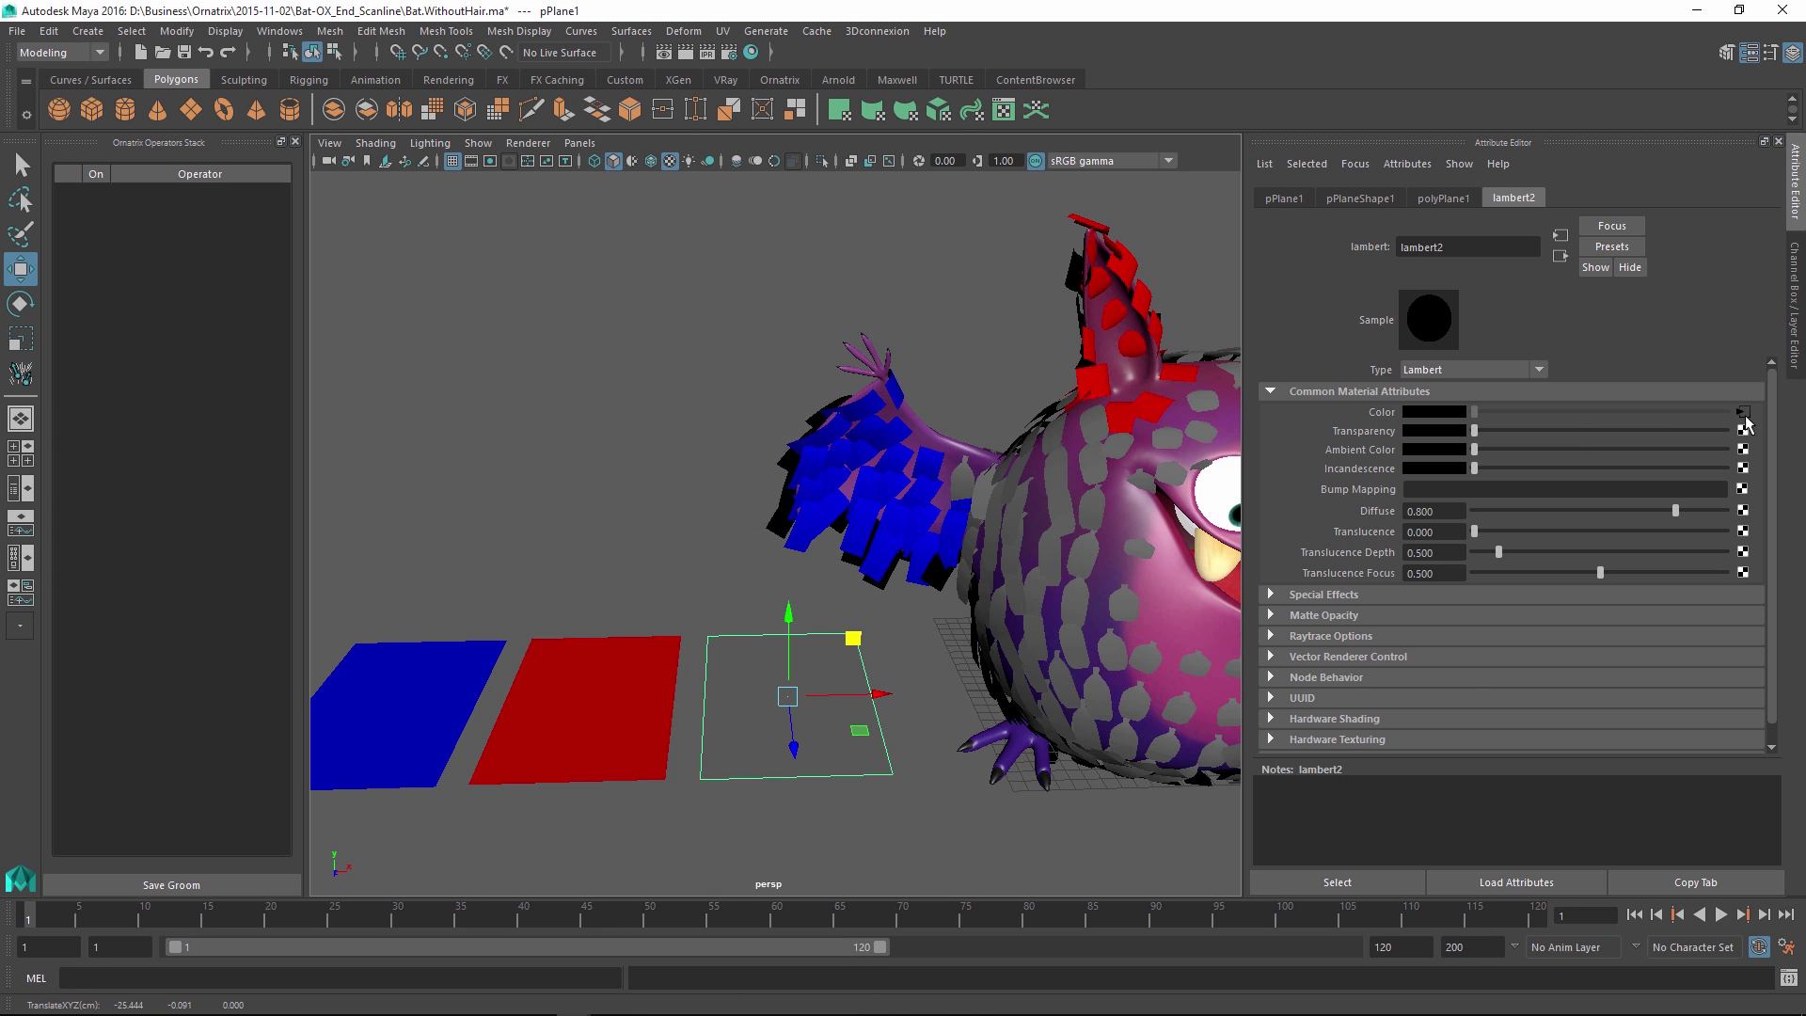
pyautogui.click(1747, 456)
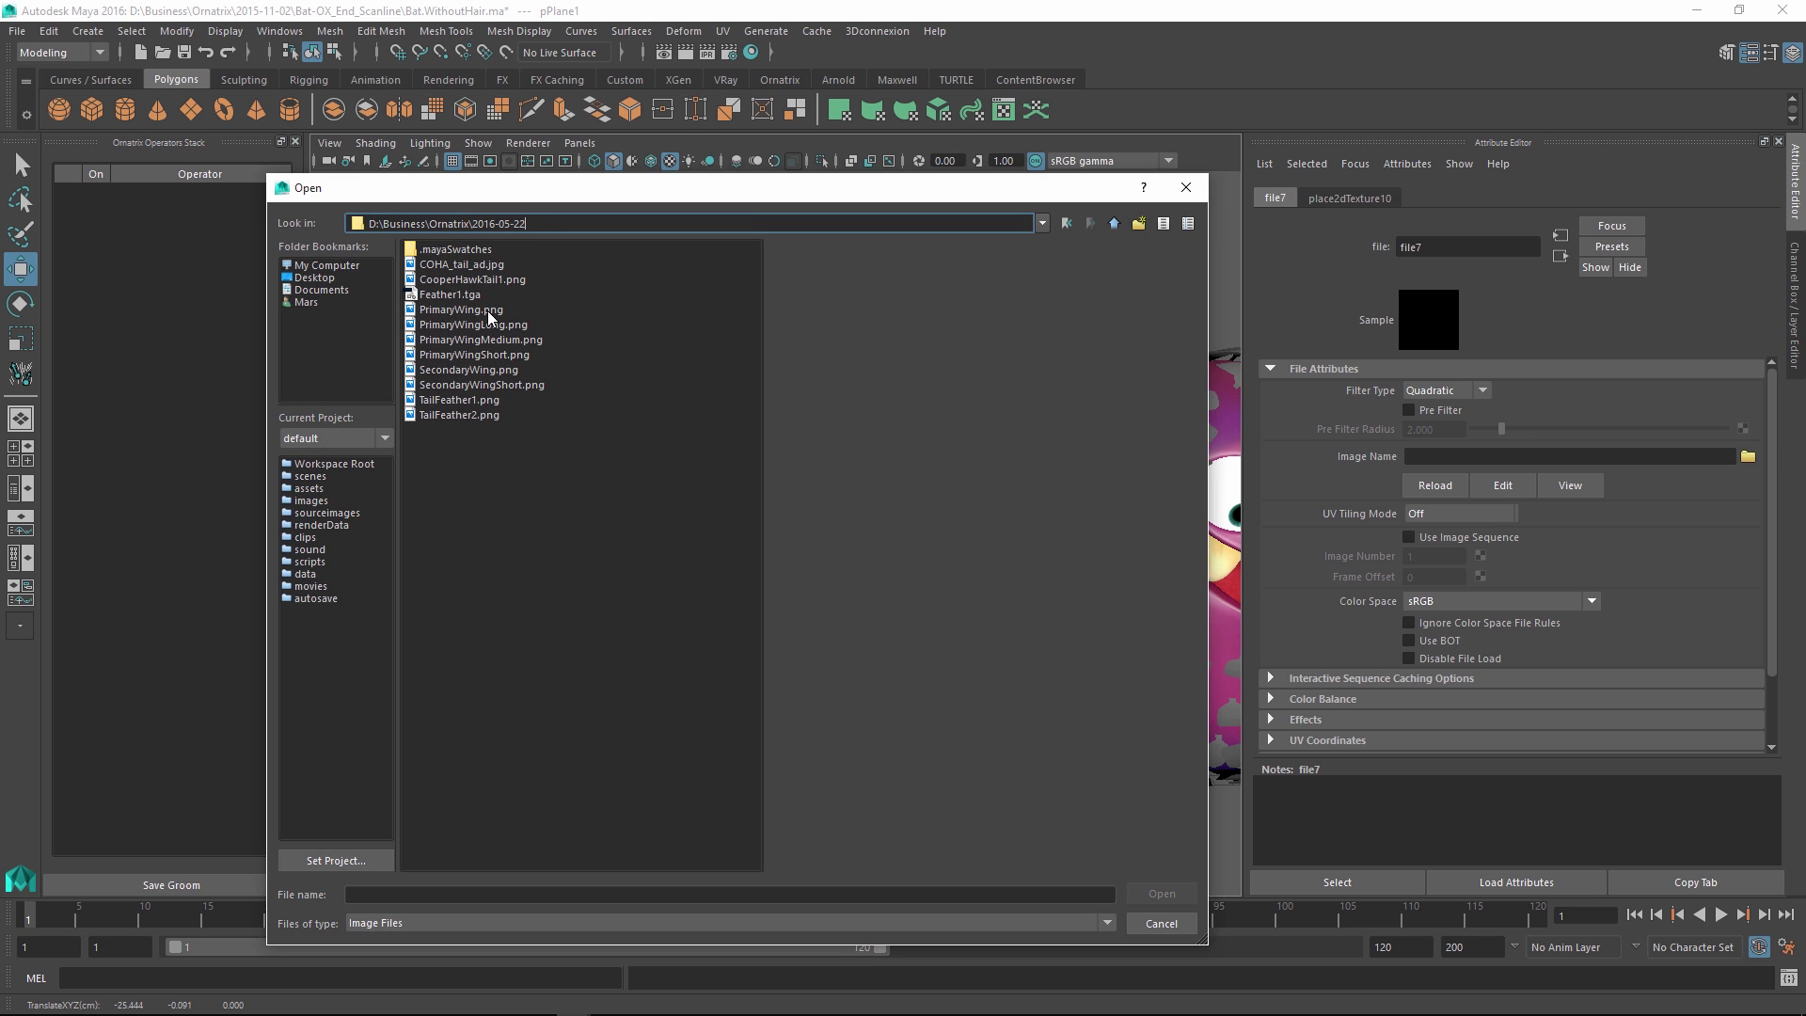
pyautogui.click(487, 311)
pyautogui.click(488, 326)
pyautogui.click(488, 339)
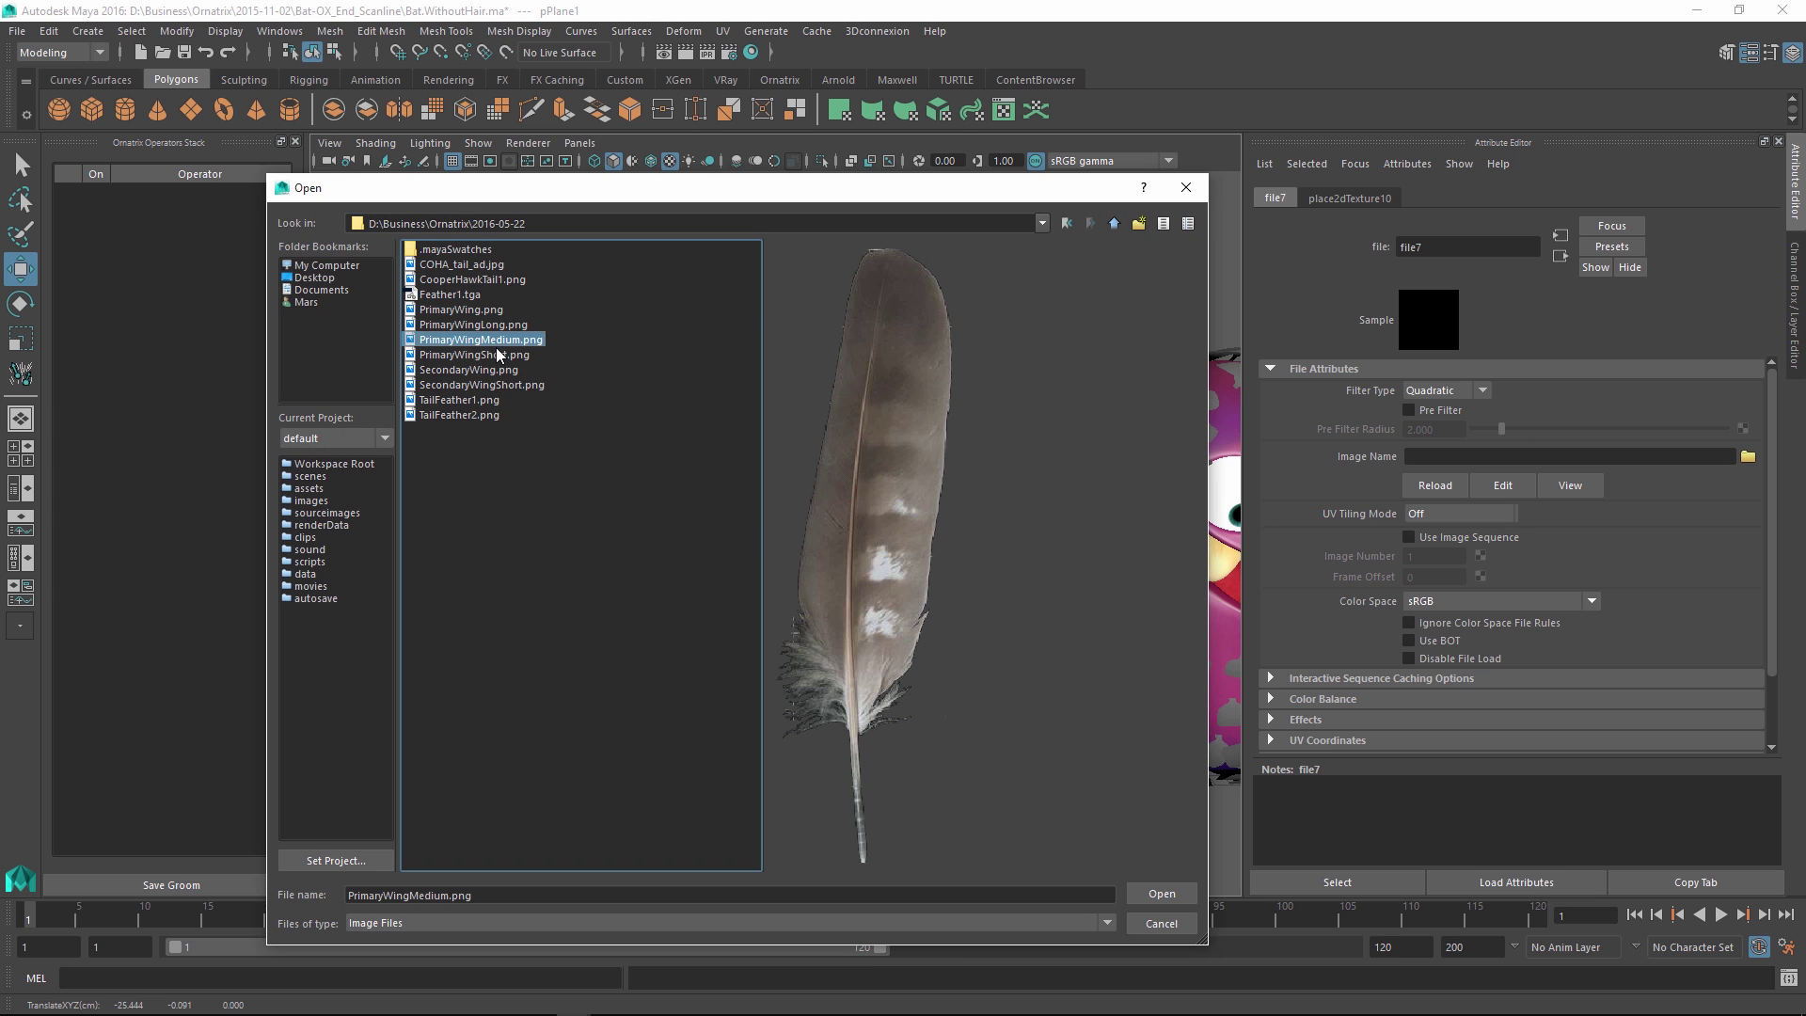
pyautogui.doubleClick(499, 344)
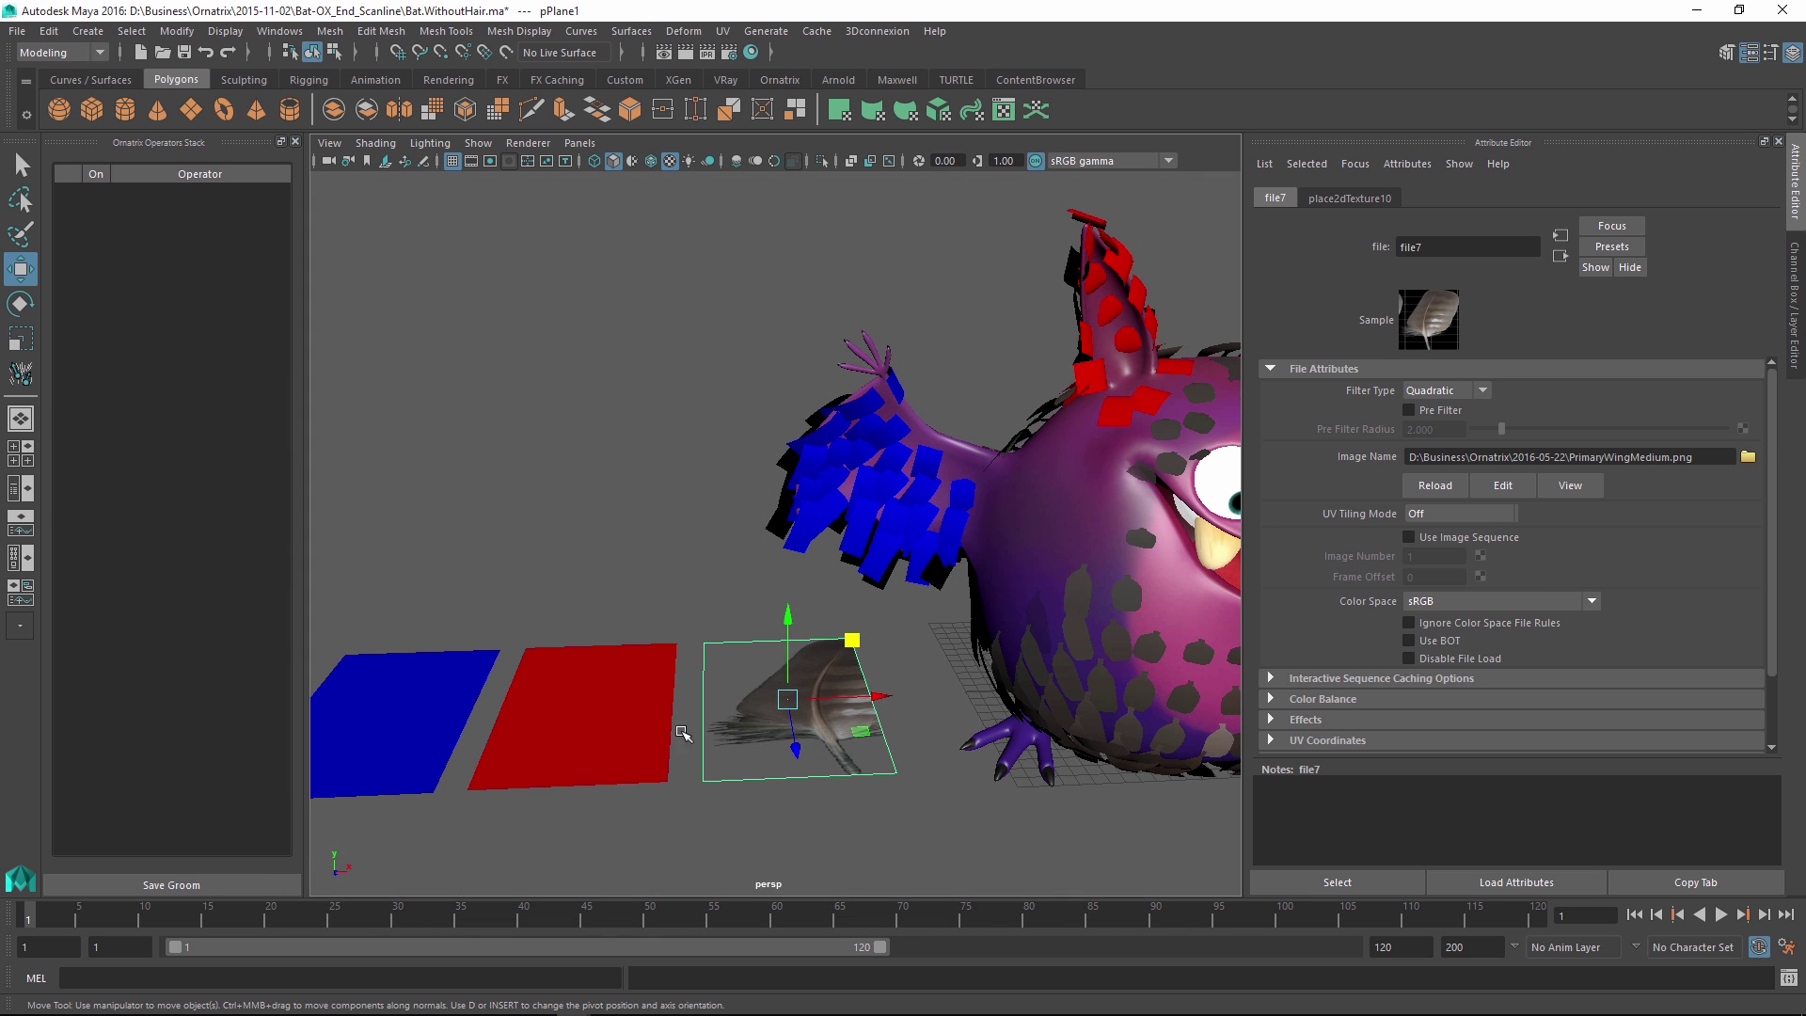
# Map a file texture with SecondaryWingShort.png to the color of the red plane's lambert3 material.
pyautogui.click(632, 678)
pyautogui.click(1743, 414)
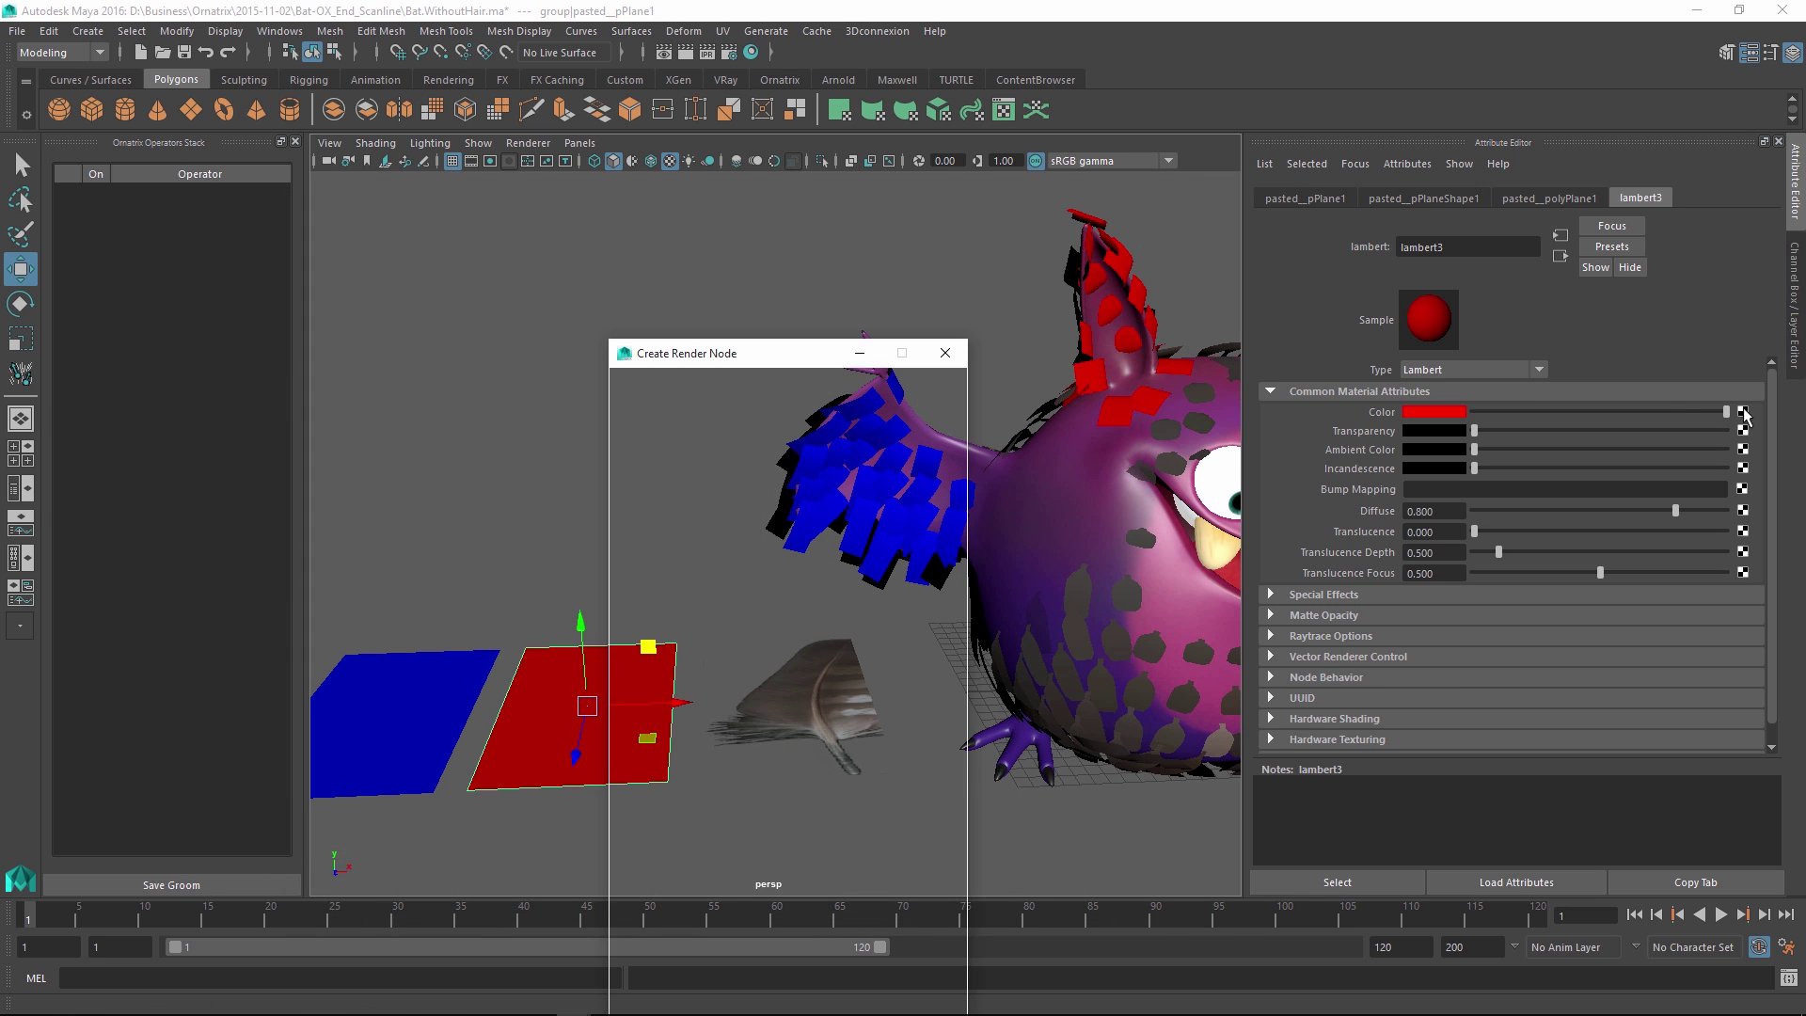
pyautogui.click(771, 507)
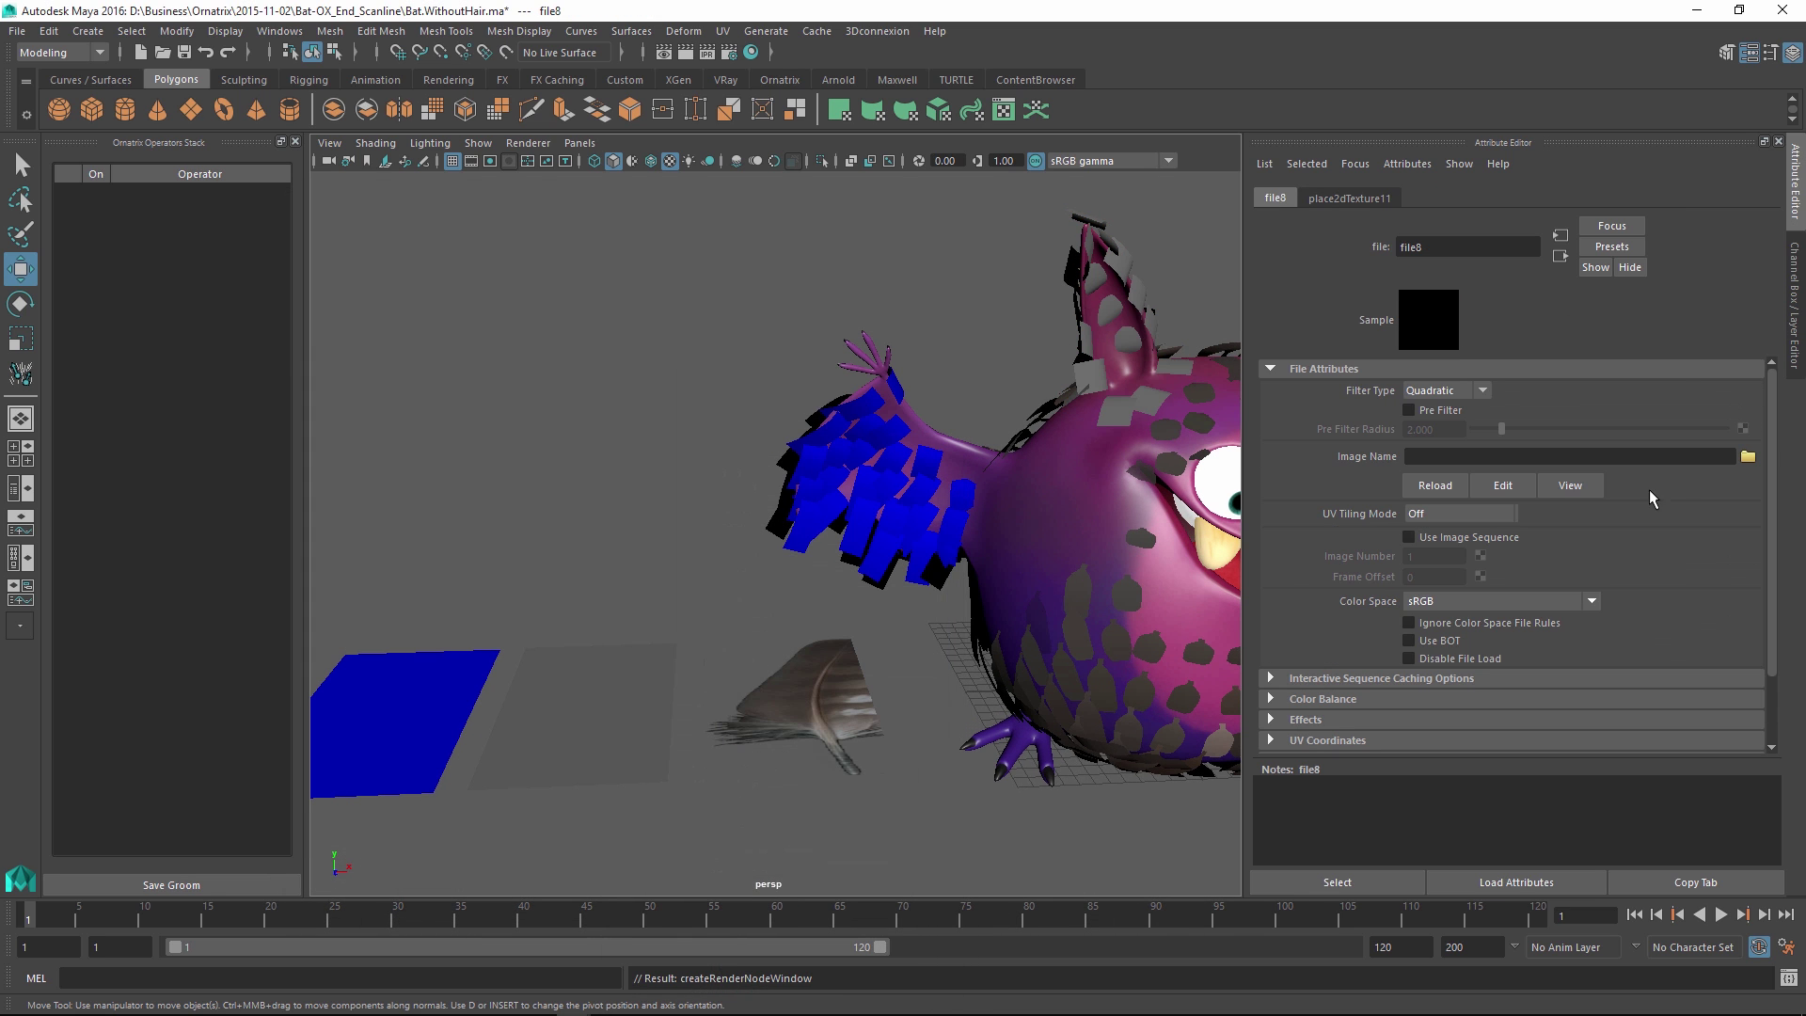
pyautogui.click(1746, 457)
pyautogui.click(495, 386)
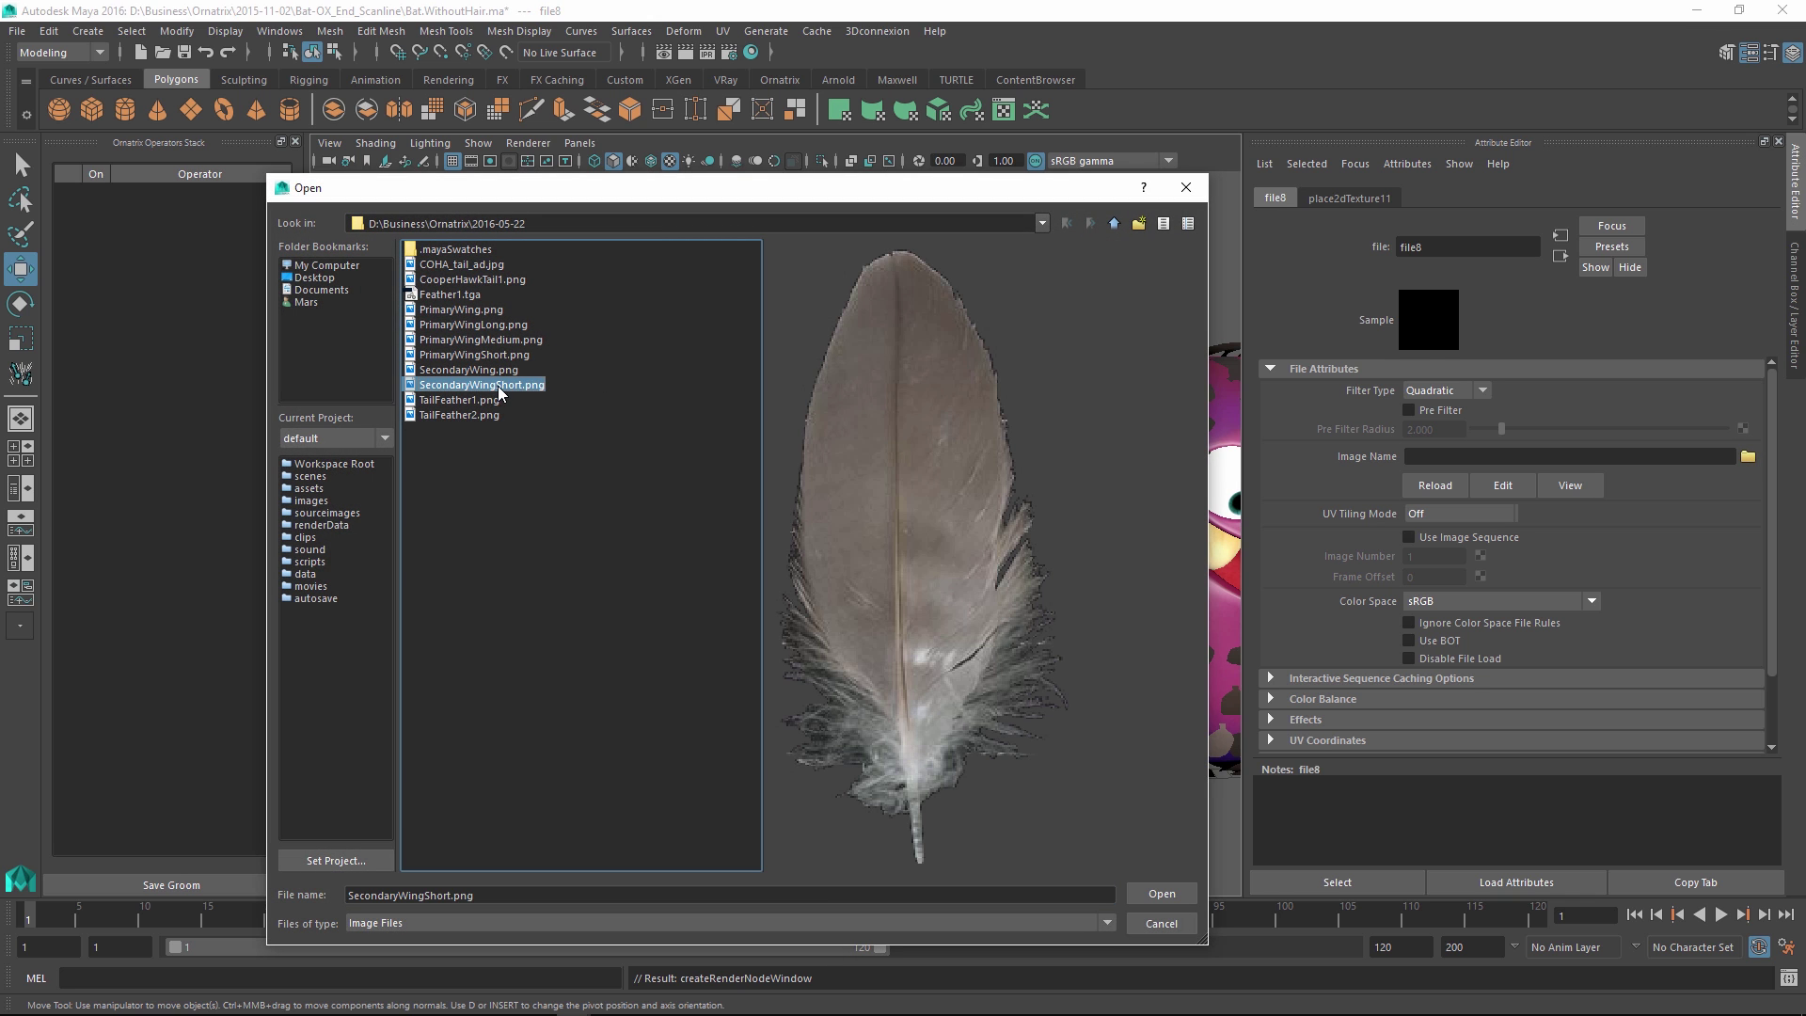
pyautogui.doubleClick(498, 386)
# Map a file texture with PrimaryWingLong.png to the color of the blue plane's lambert4 material.
pyautogui.click(403, 725)
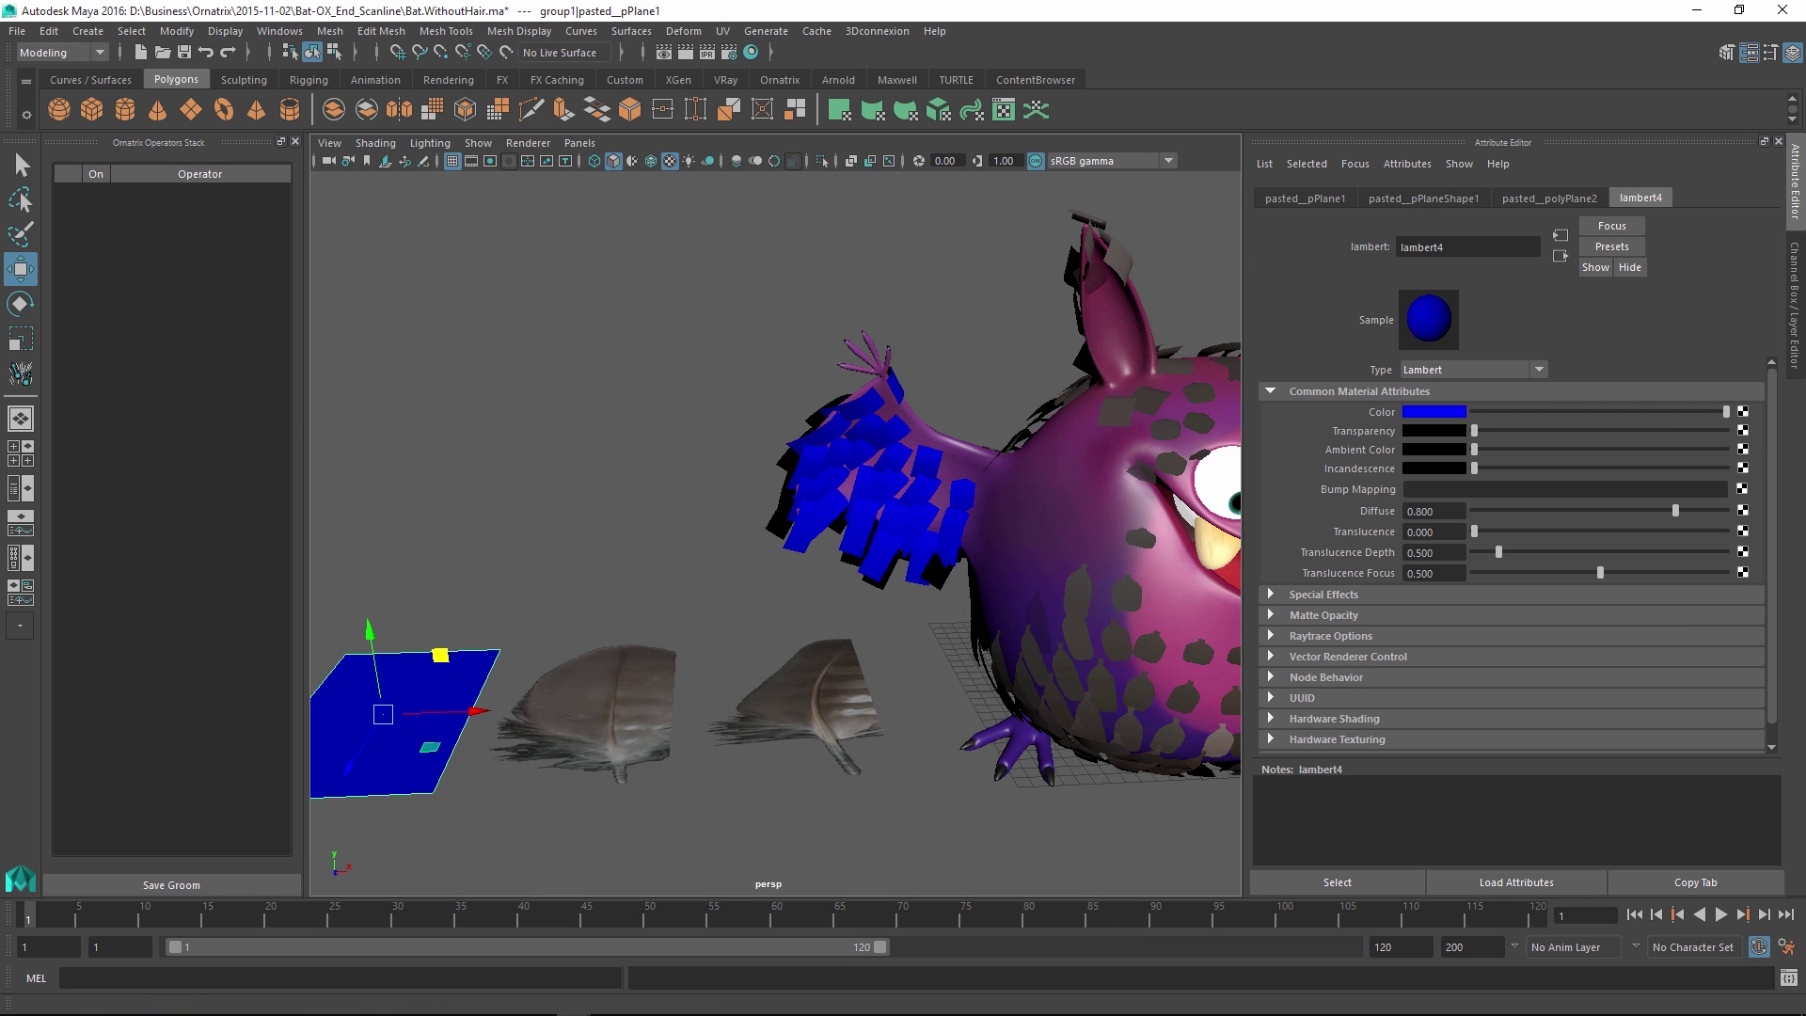
pyautogui.click(1743, 429)
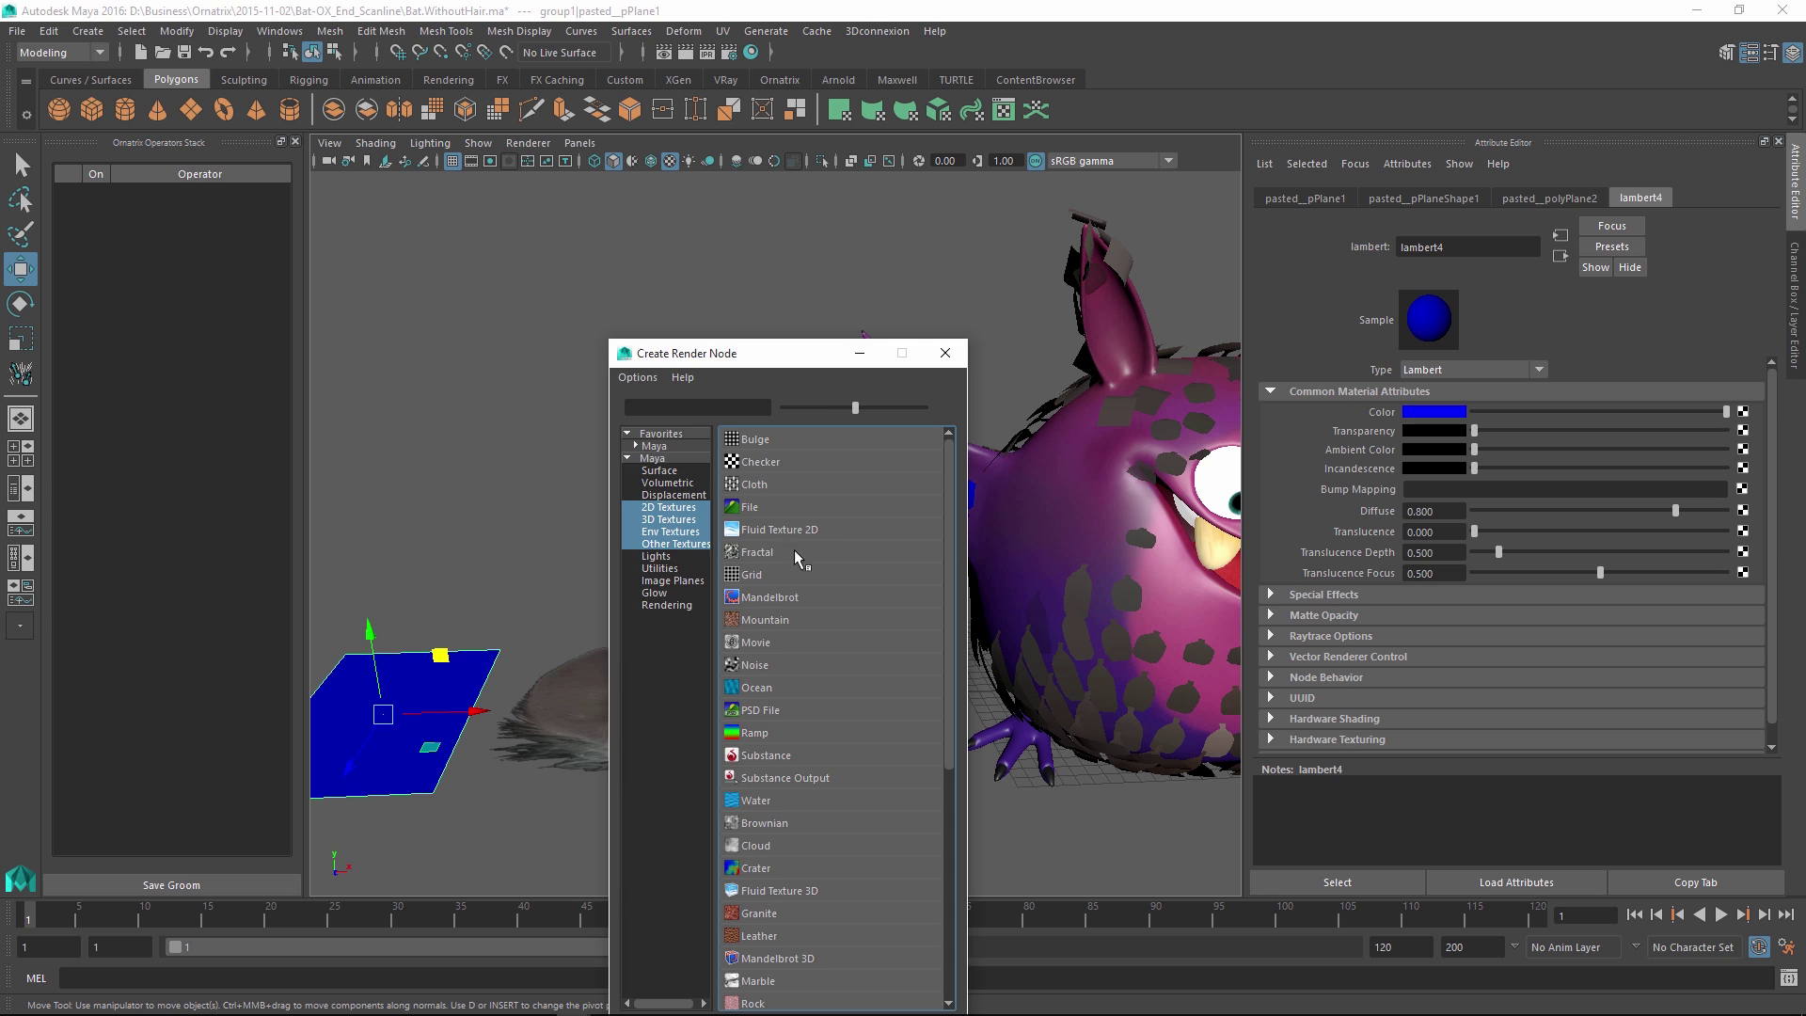
pyautogui.click(756, 507)
pyautogui.click(1747, 457)
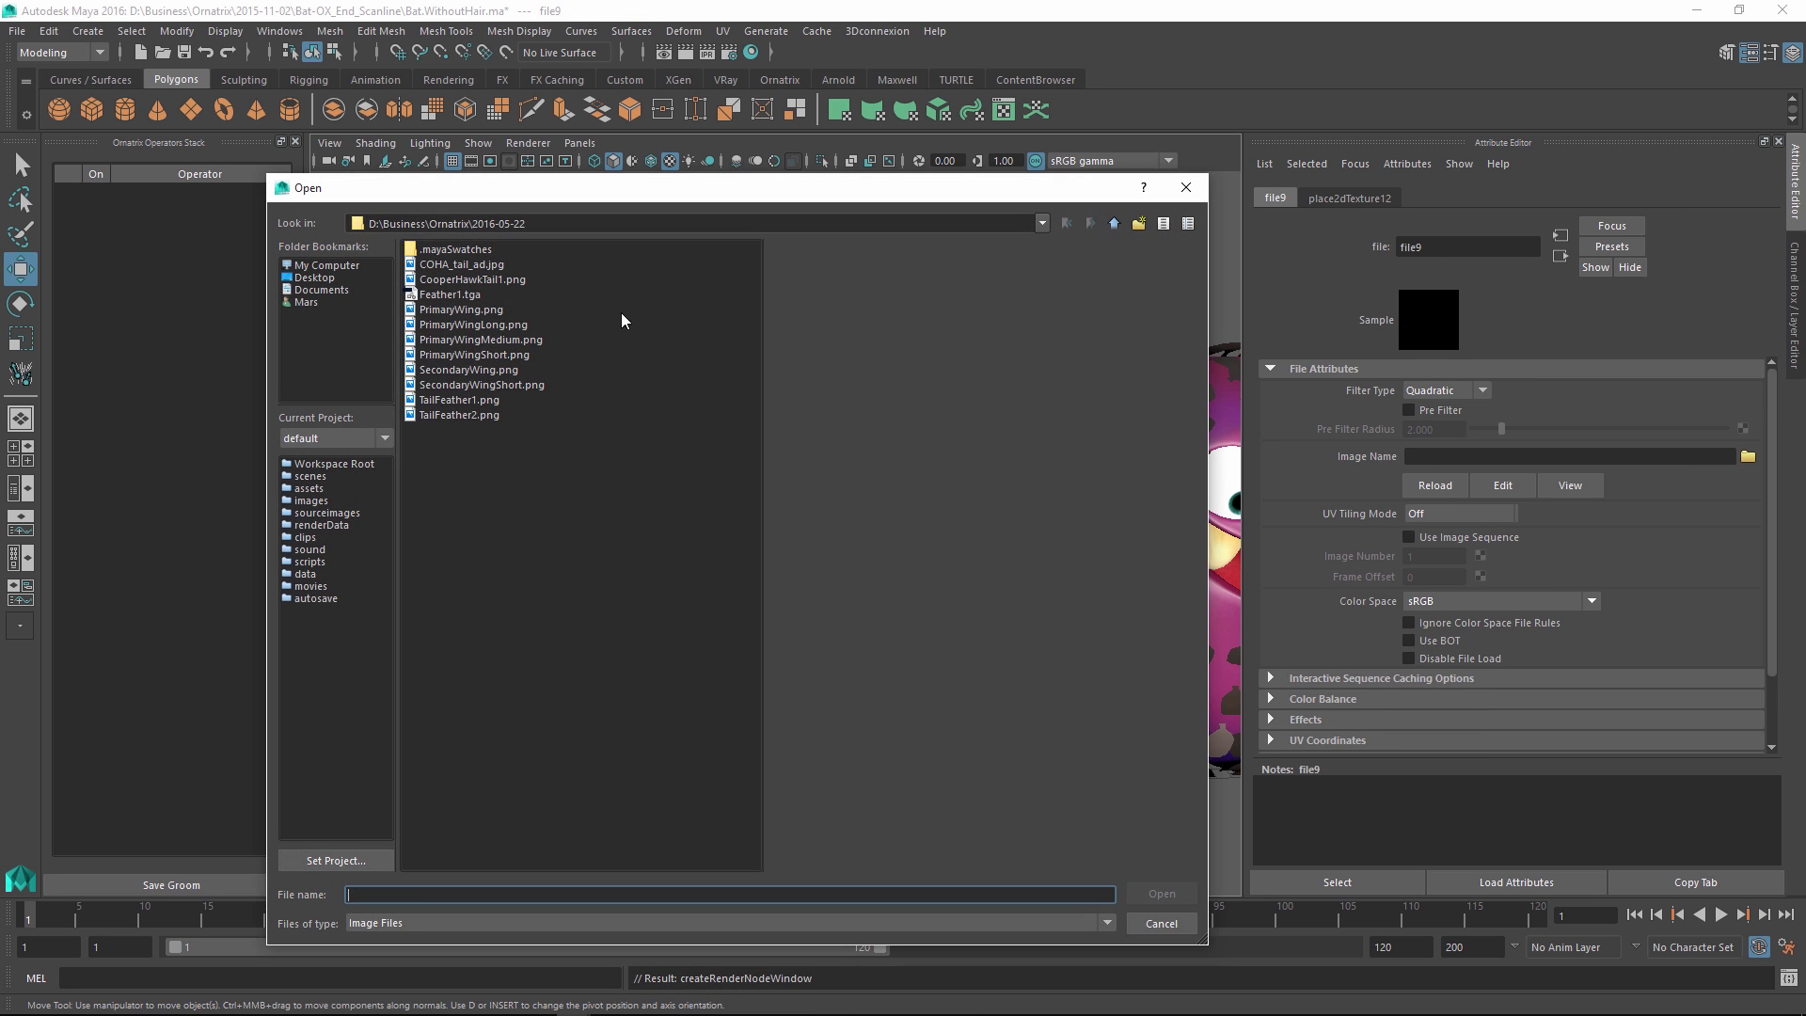
pyautogui.click(470, 313)
pyautogui.doubleClick(470, 324)
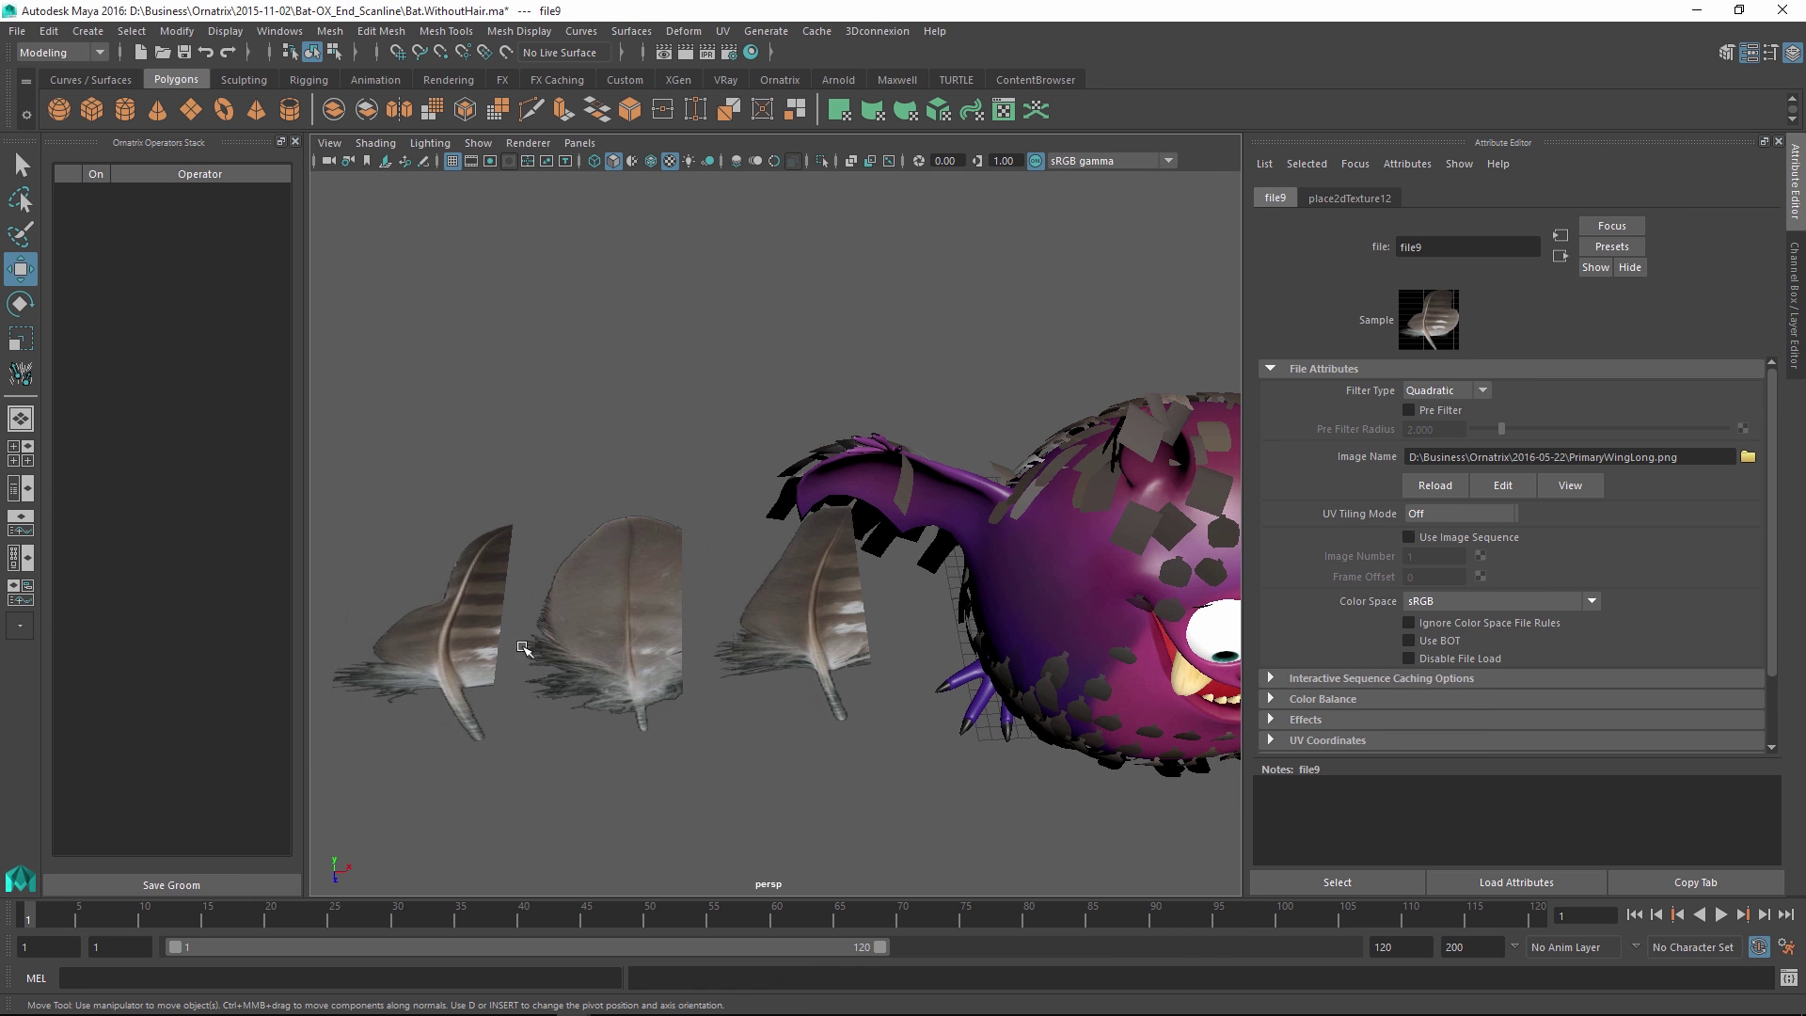
# Enable Per-Strand Coordinates in the mapping coordinates of the feathers' MeshFromStrandsNode1.
pyautogui.keyDown('alt'); pyautogui.moveTo(808, 627); pyautogui.dragTo(1002, 493); pyautogui.keyUp('alt')
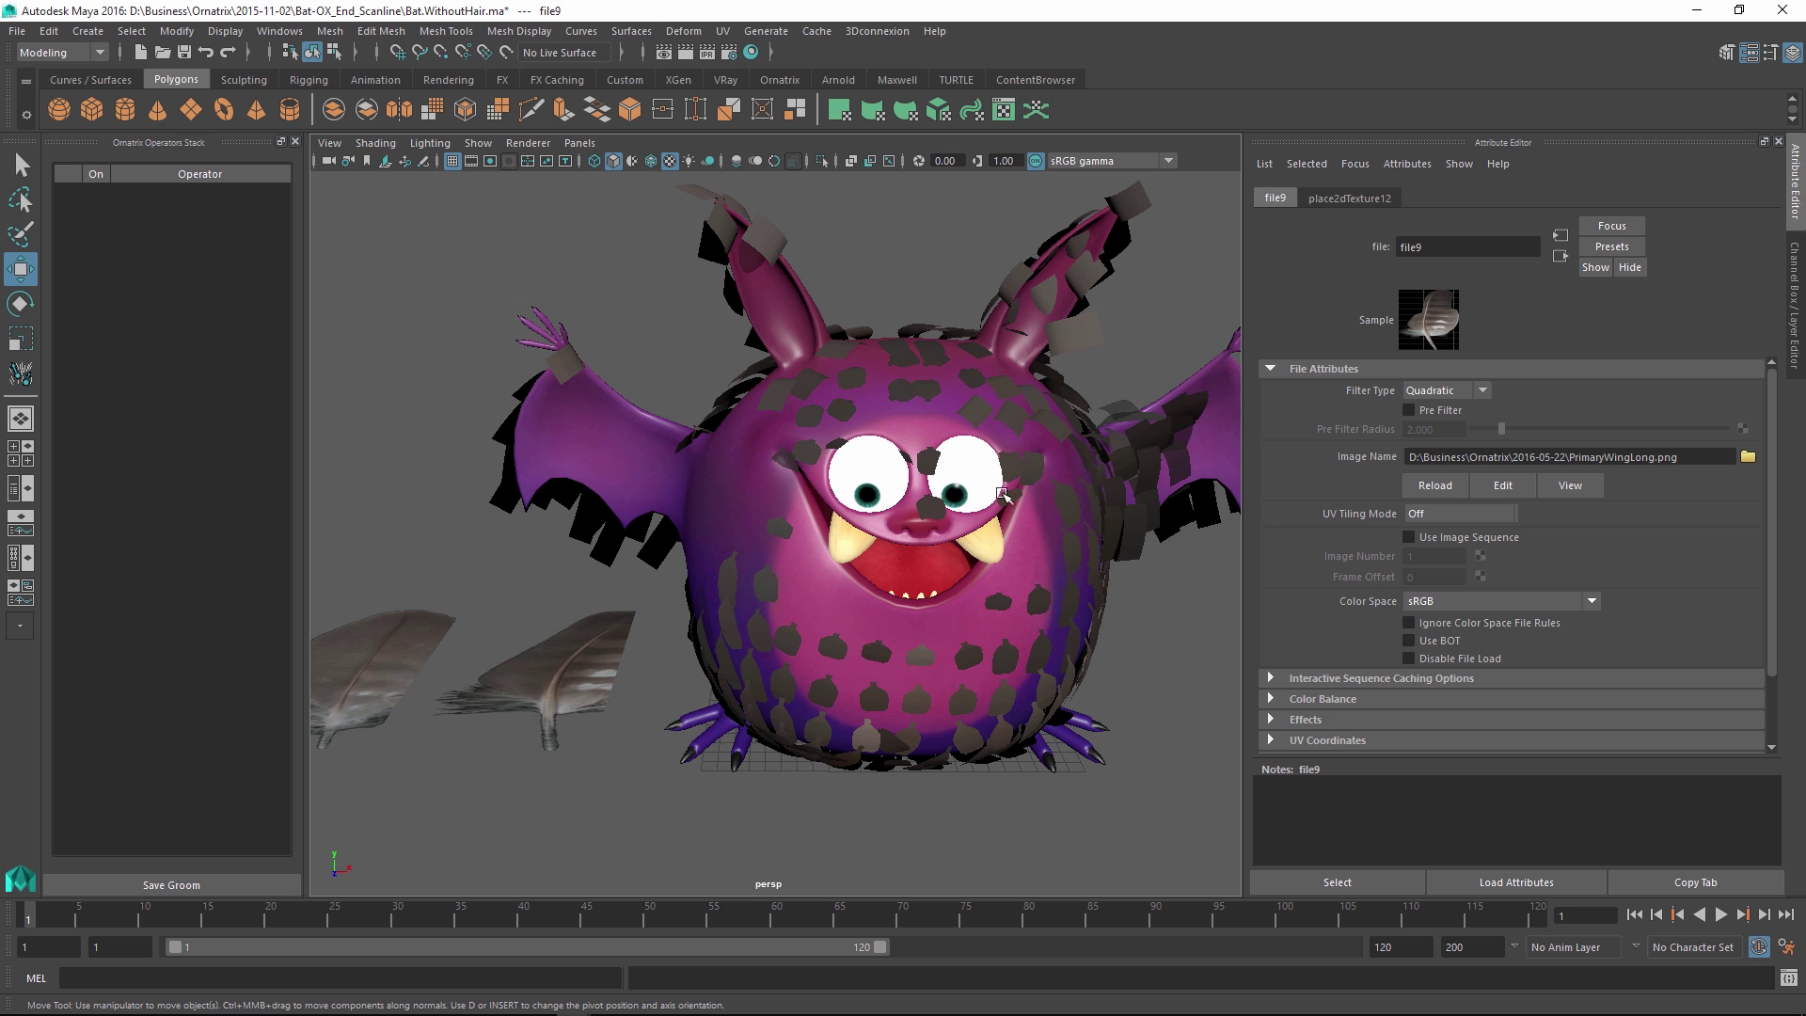
pyautogui.click(1145, 201)
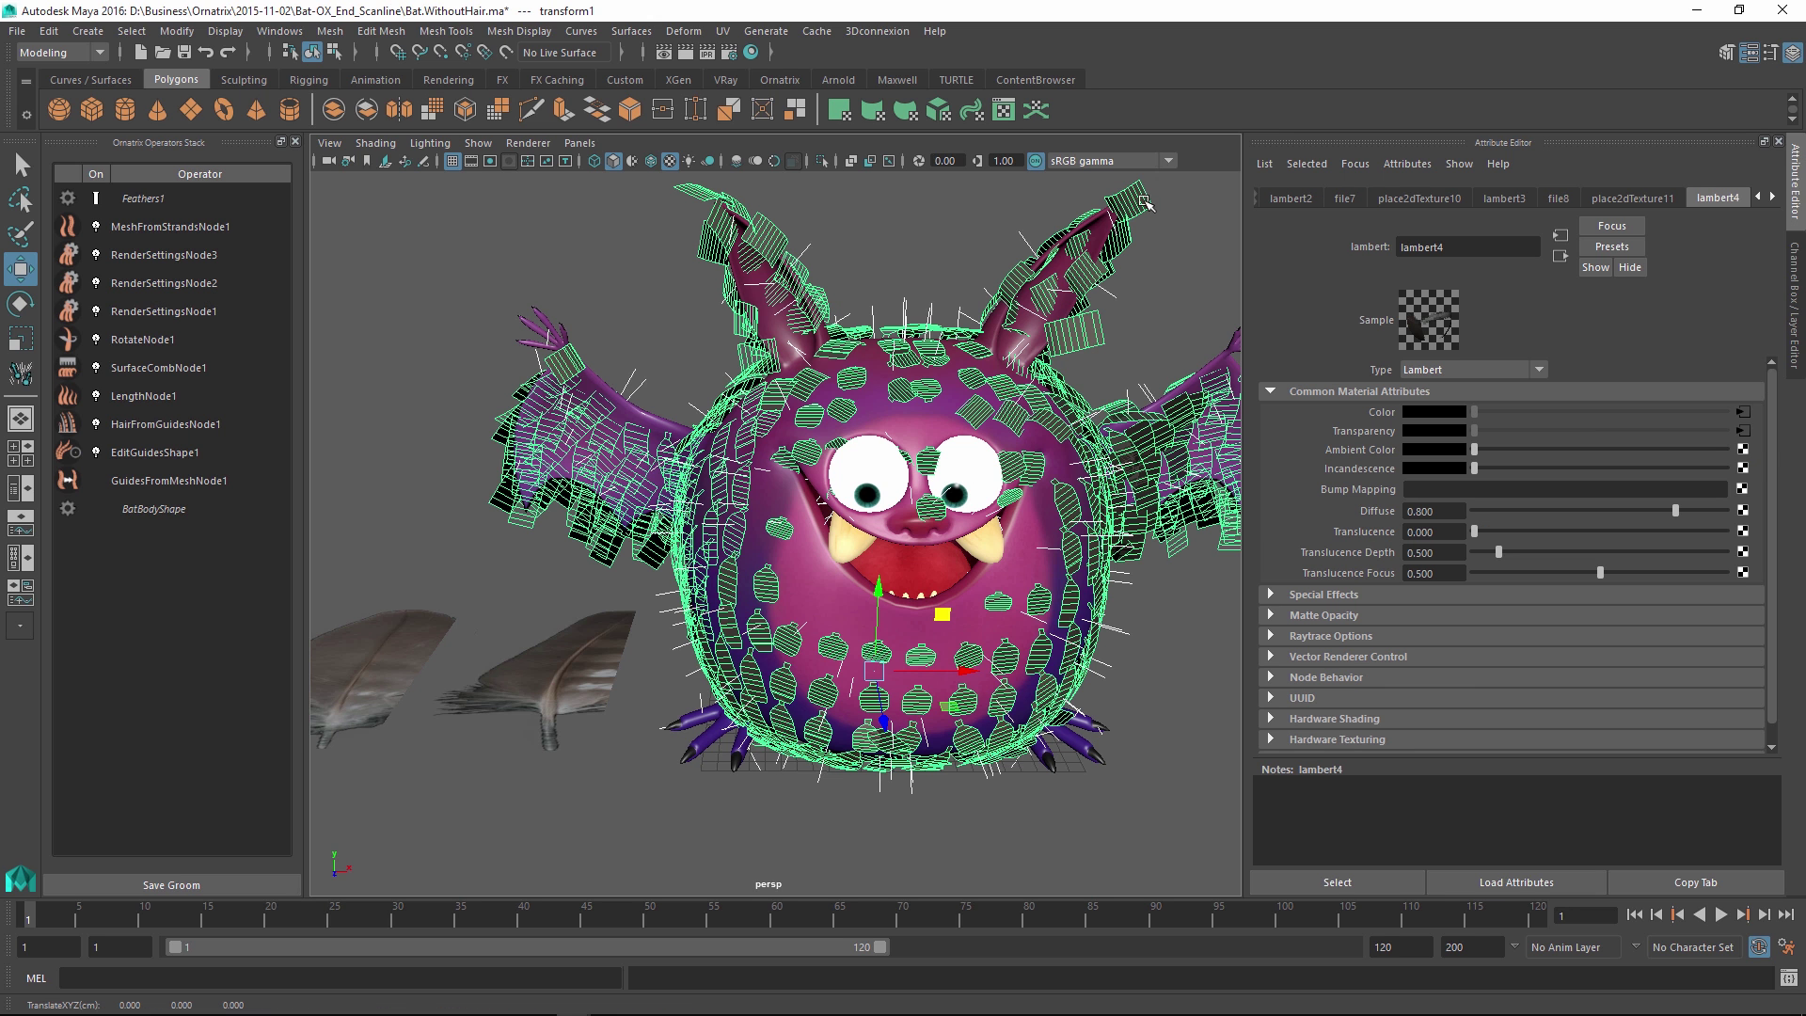
pyautogui.click(211, 227)
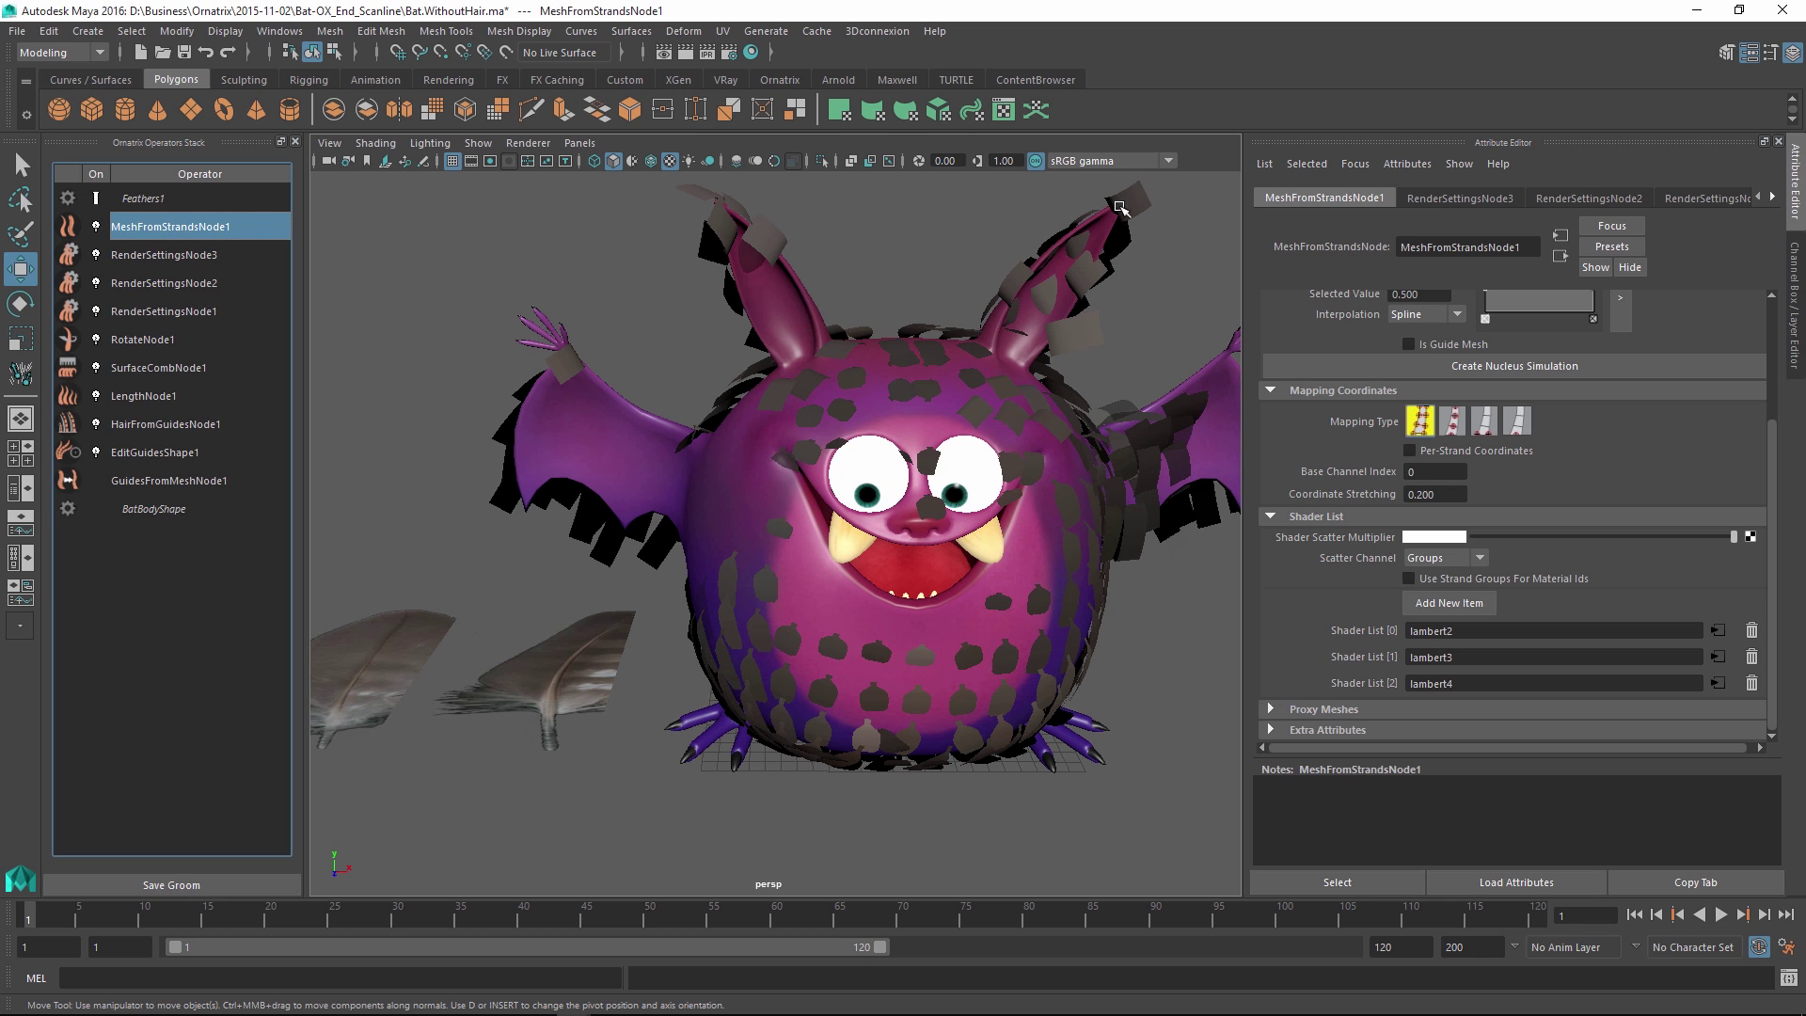
pyautogui.click(1480, 450)
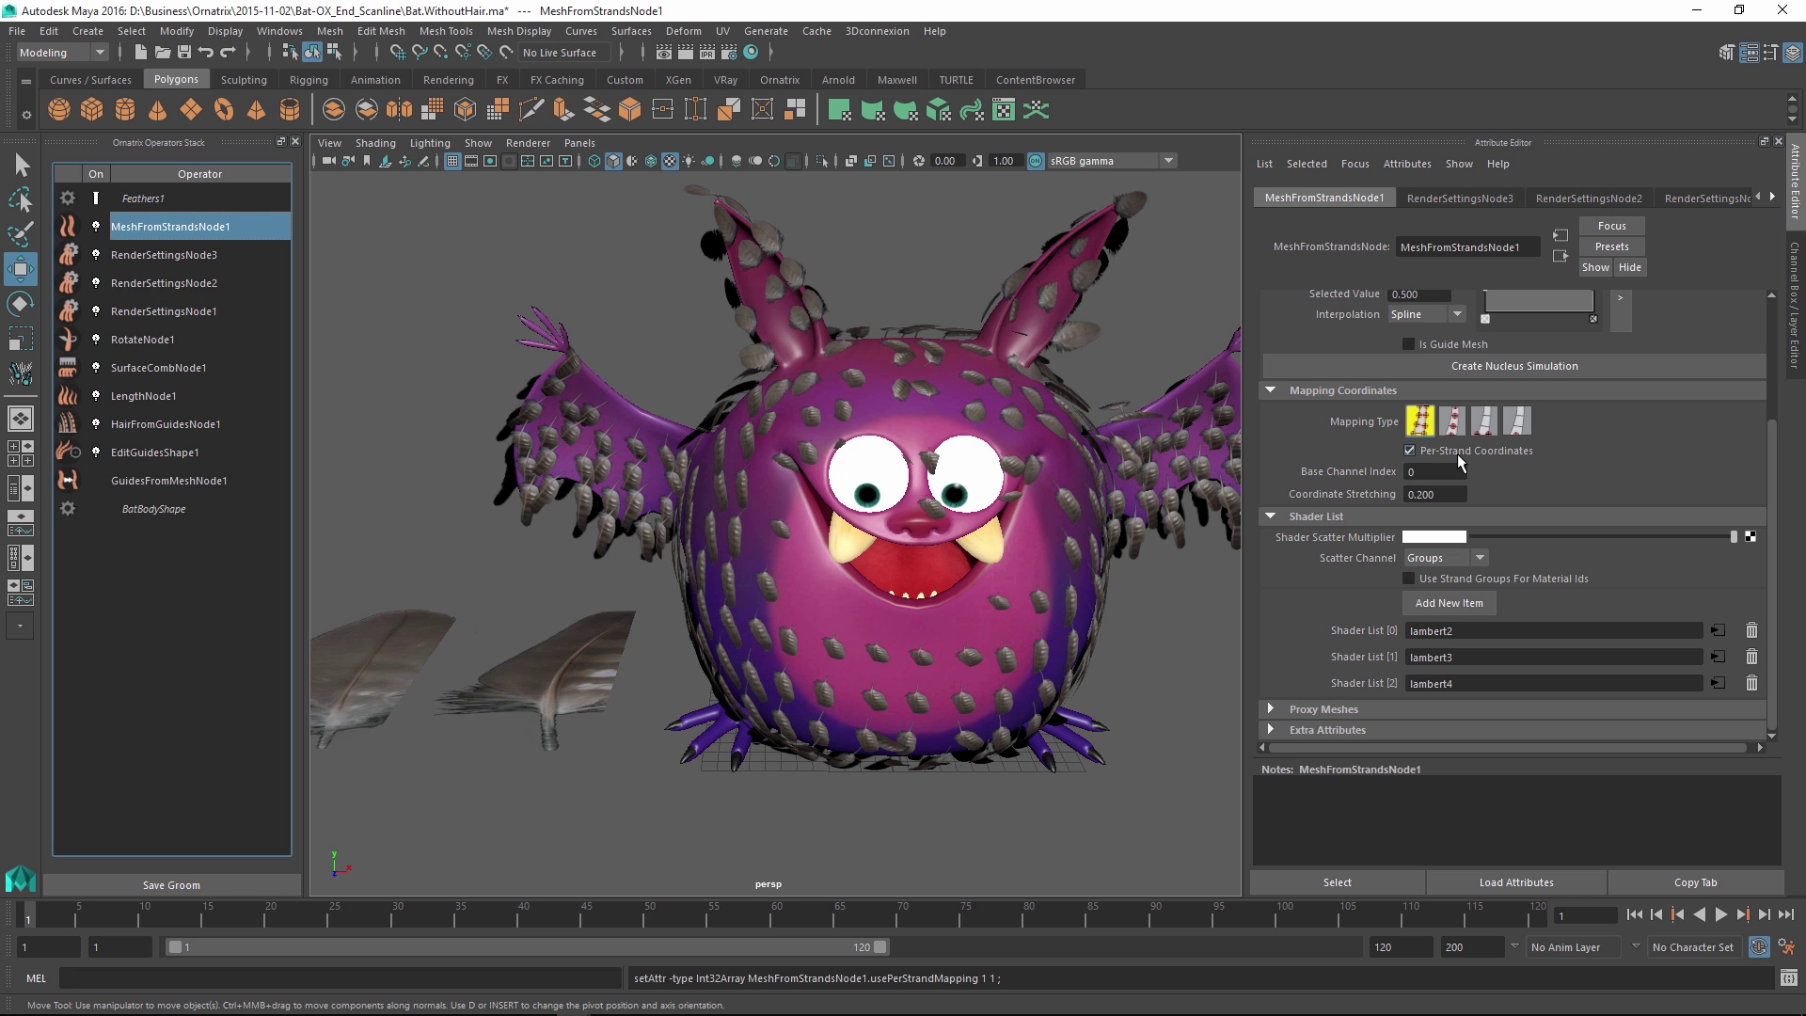
pyautogui.keyDown('alt'); pyautogui.moveTo(1115, 528); pyautogui.dragTo(1152, 524); pyautogui.keyUp('alt')
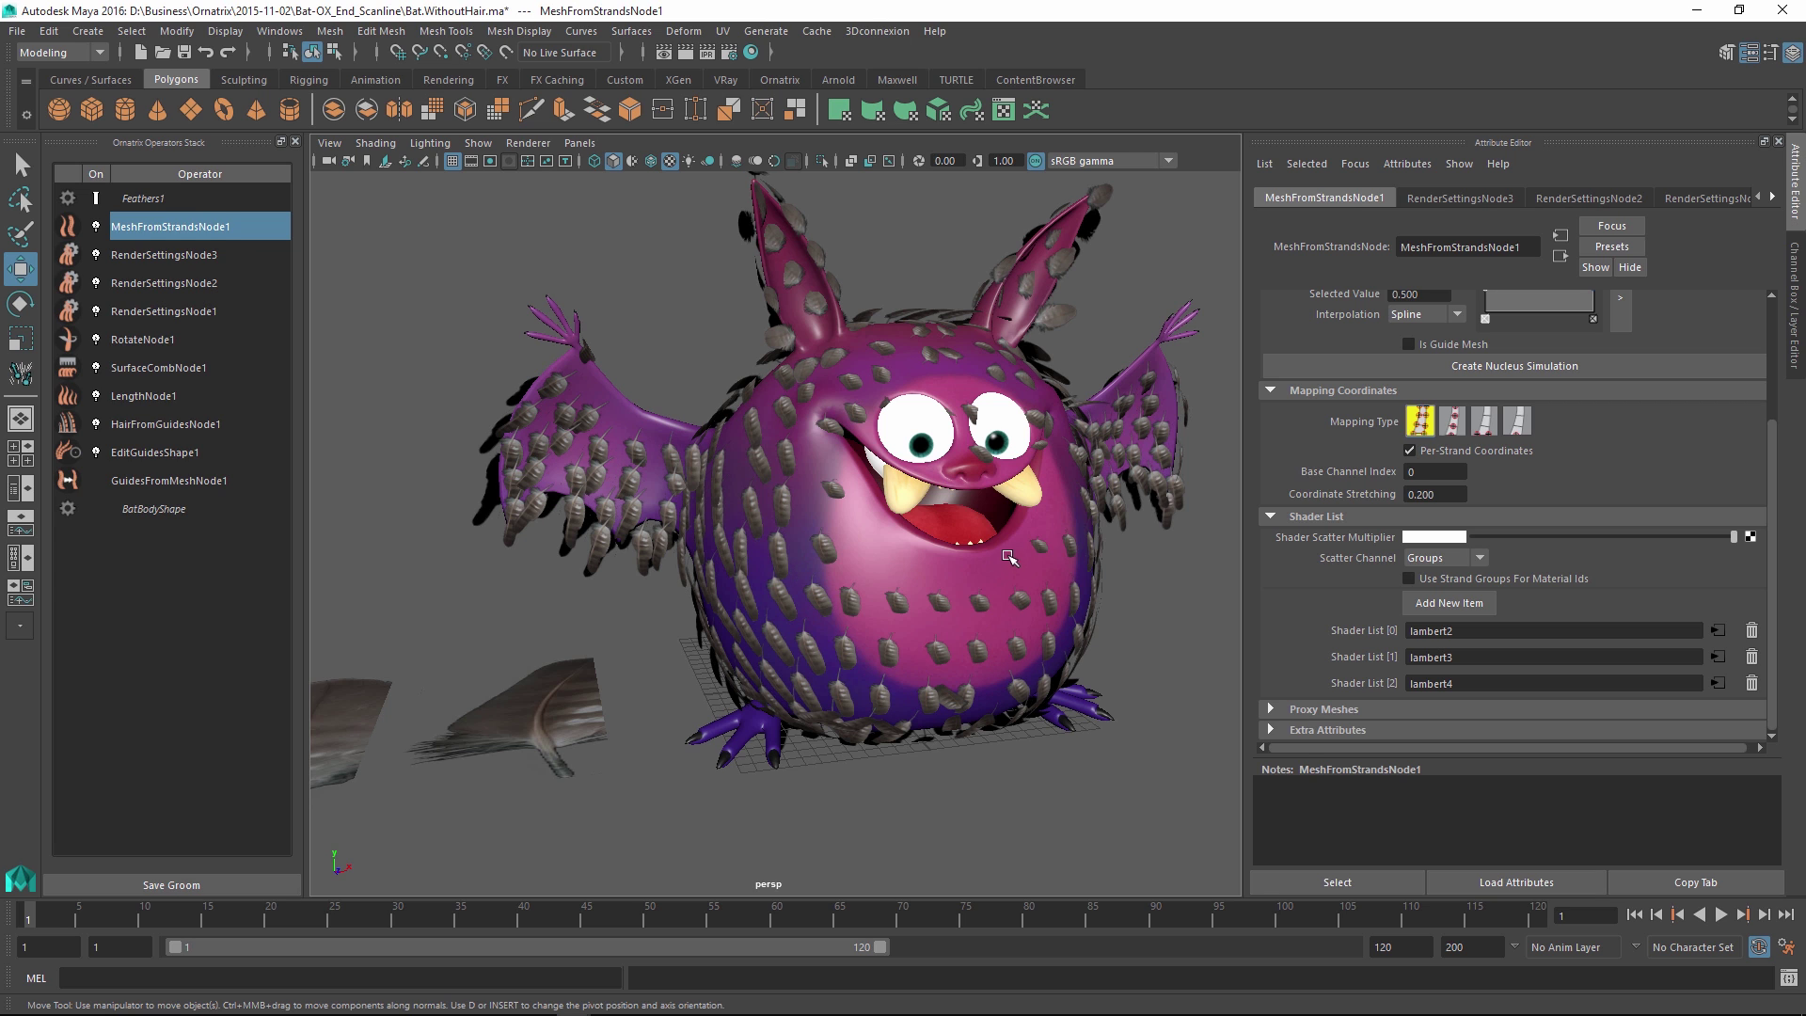
# Increase the feather count in HairFromGuidesNode1 and set GuidesFromMeshNode1's guide length to about 5.612 with randomness 0.177.
pyautogui.click(167, 424)
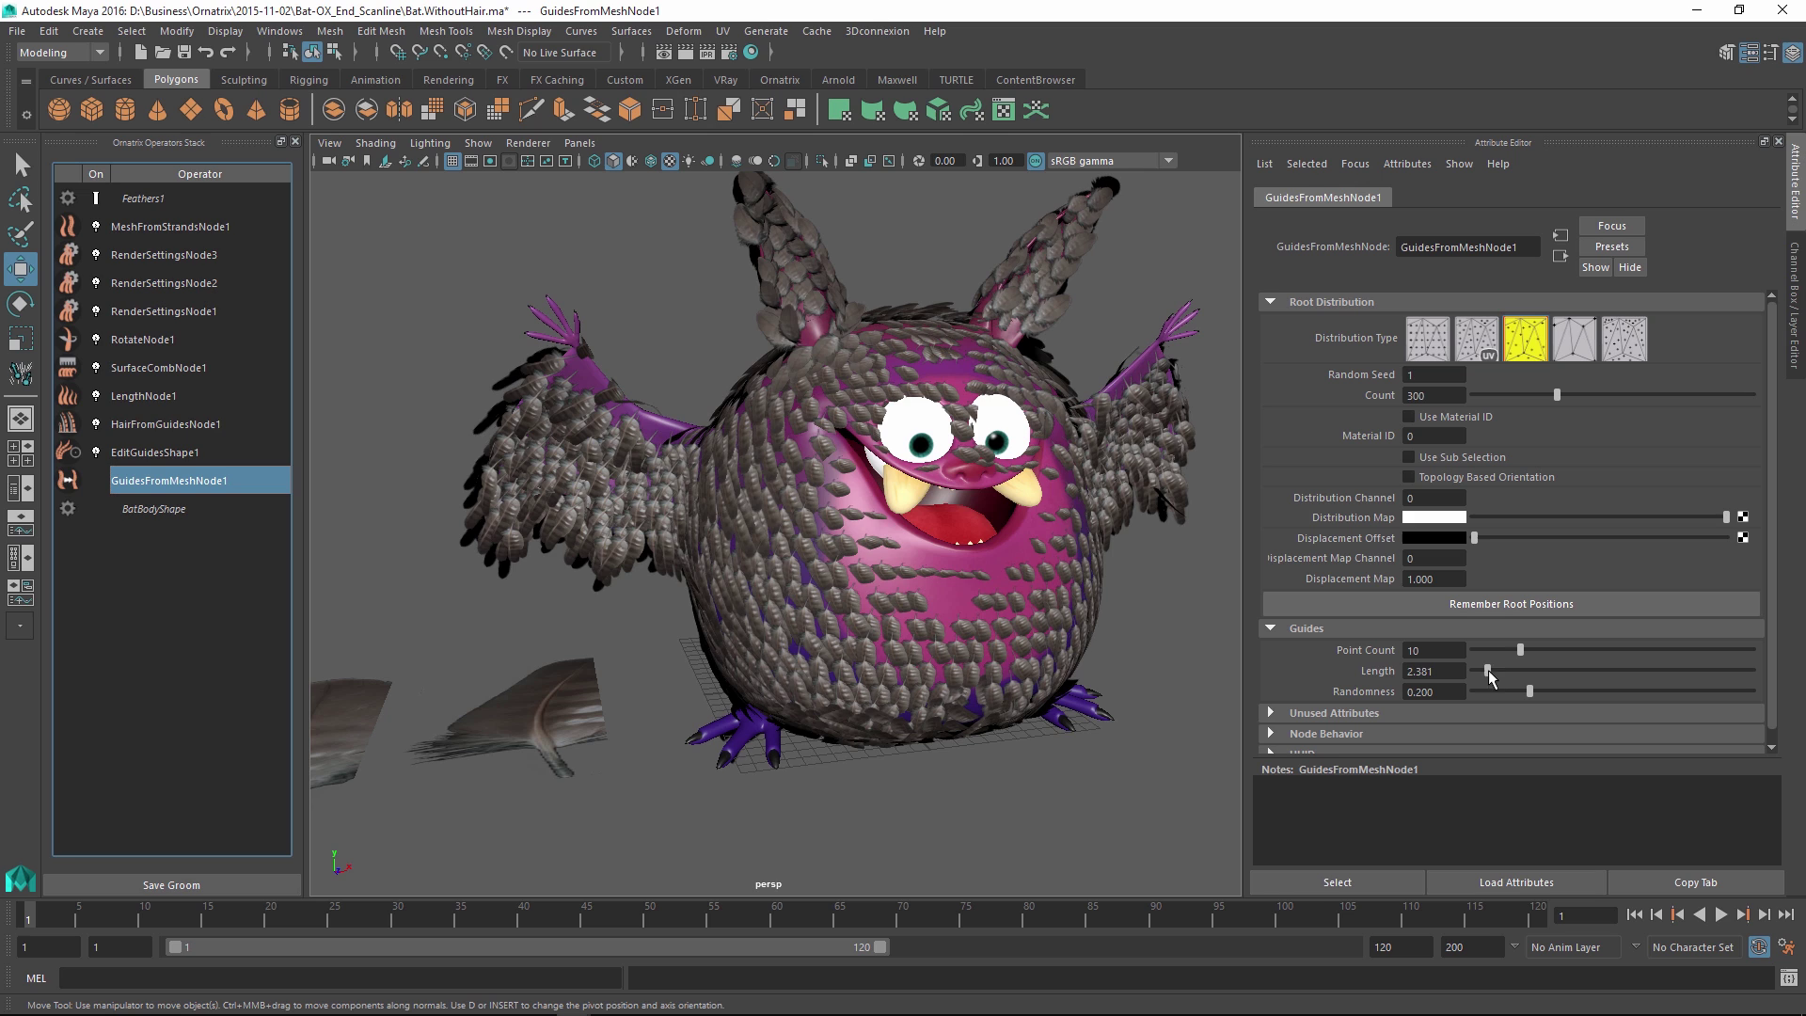
pyautogui.moveTo(1493, 669); pyautogui.dragTo(1504, 669)
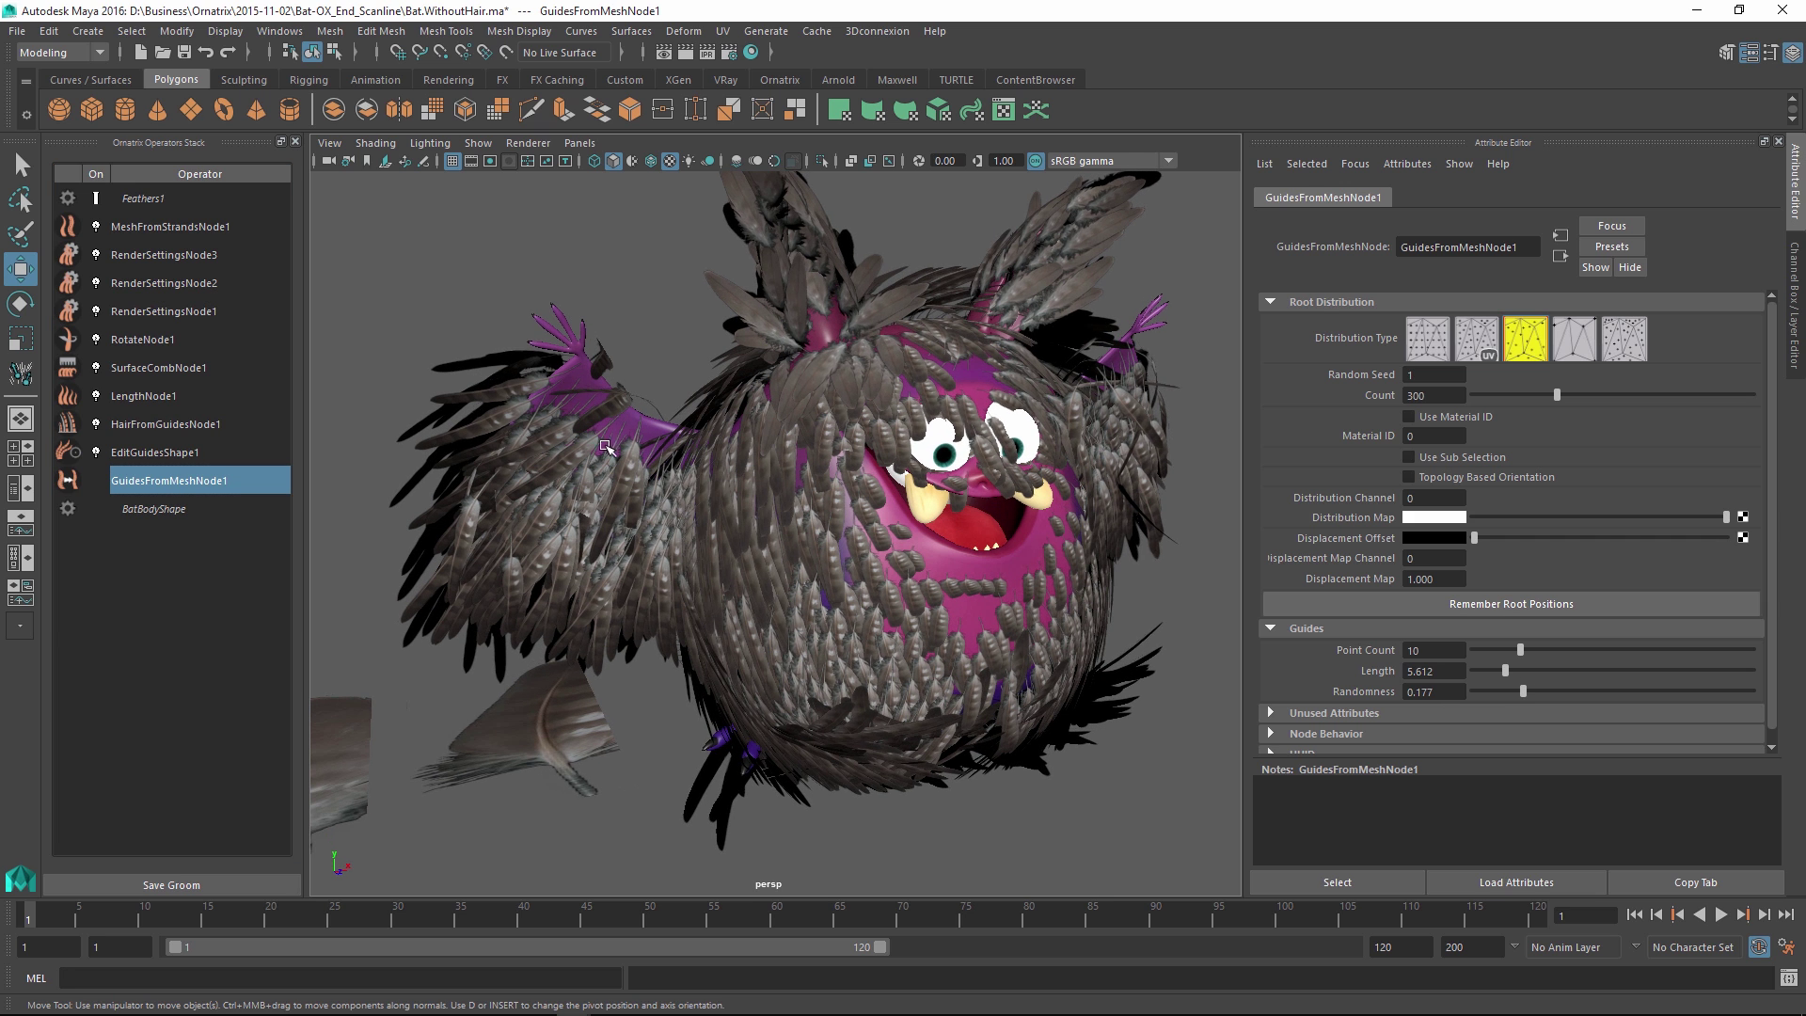
pyautogui.keyDown('alt'); pyautogui.moveTo(1079, 605); pyautogui.dragTo(978, 587); pyautogui.keyUp('alt')
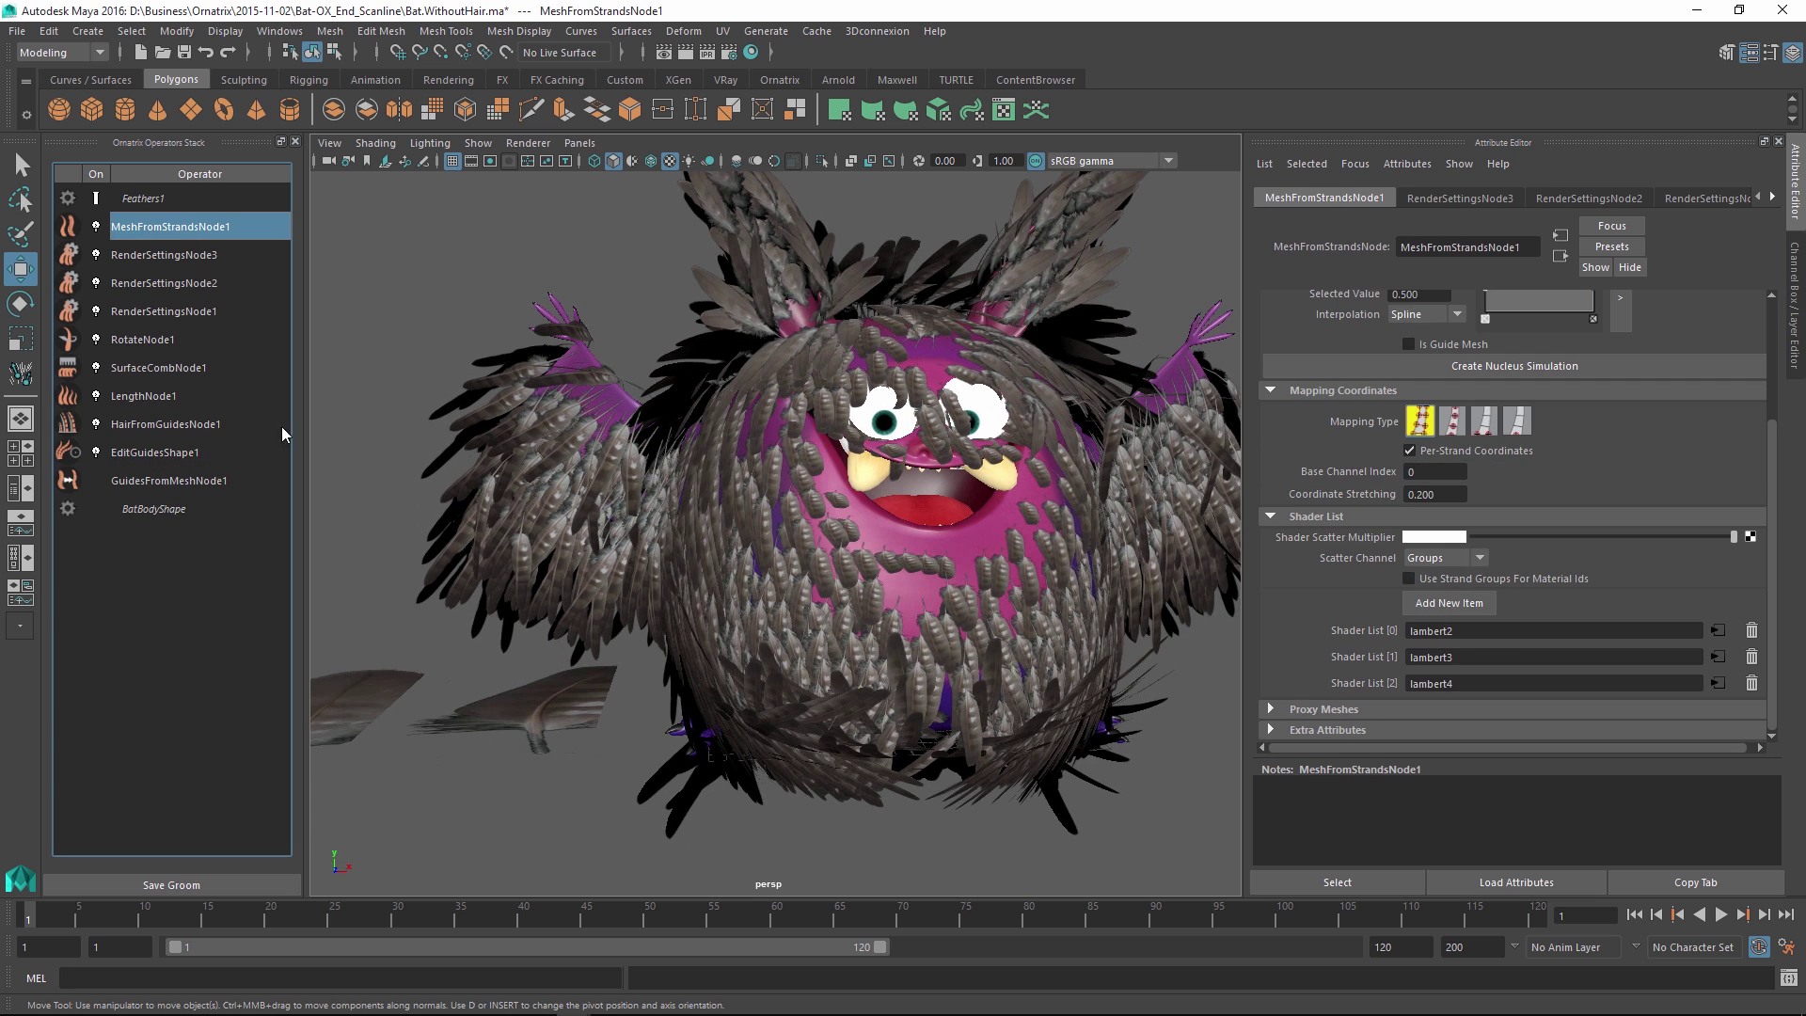
# Open RenderSettingsNode2's radius ramp for strand group 2 in the enlarged editor and lower its root point slightly.
pyautogui.click(166, 252)
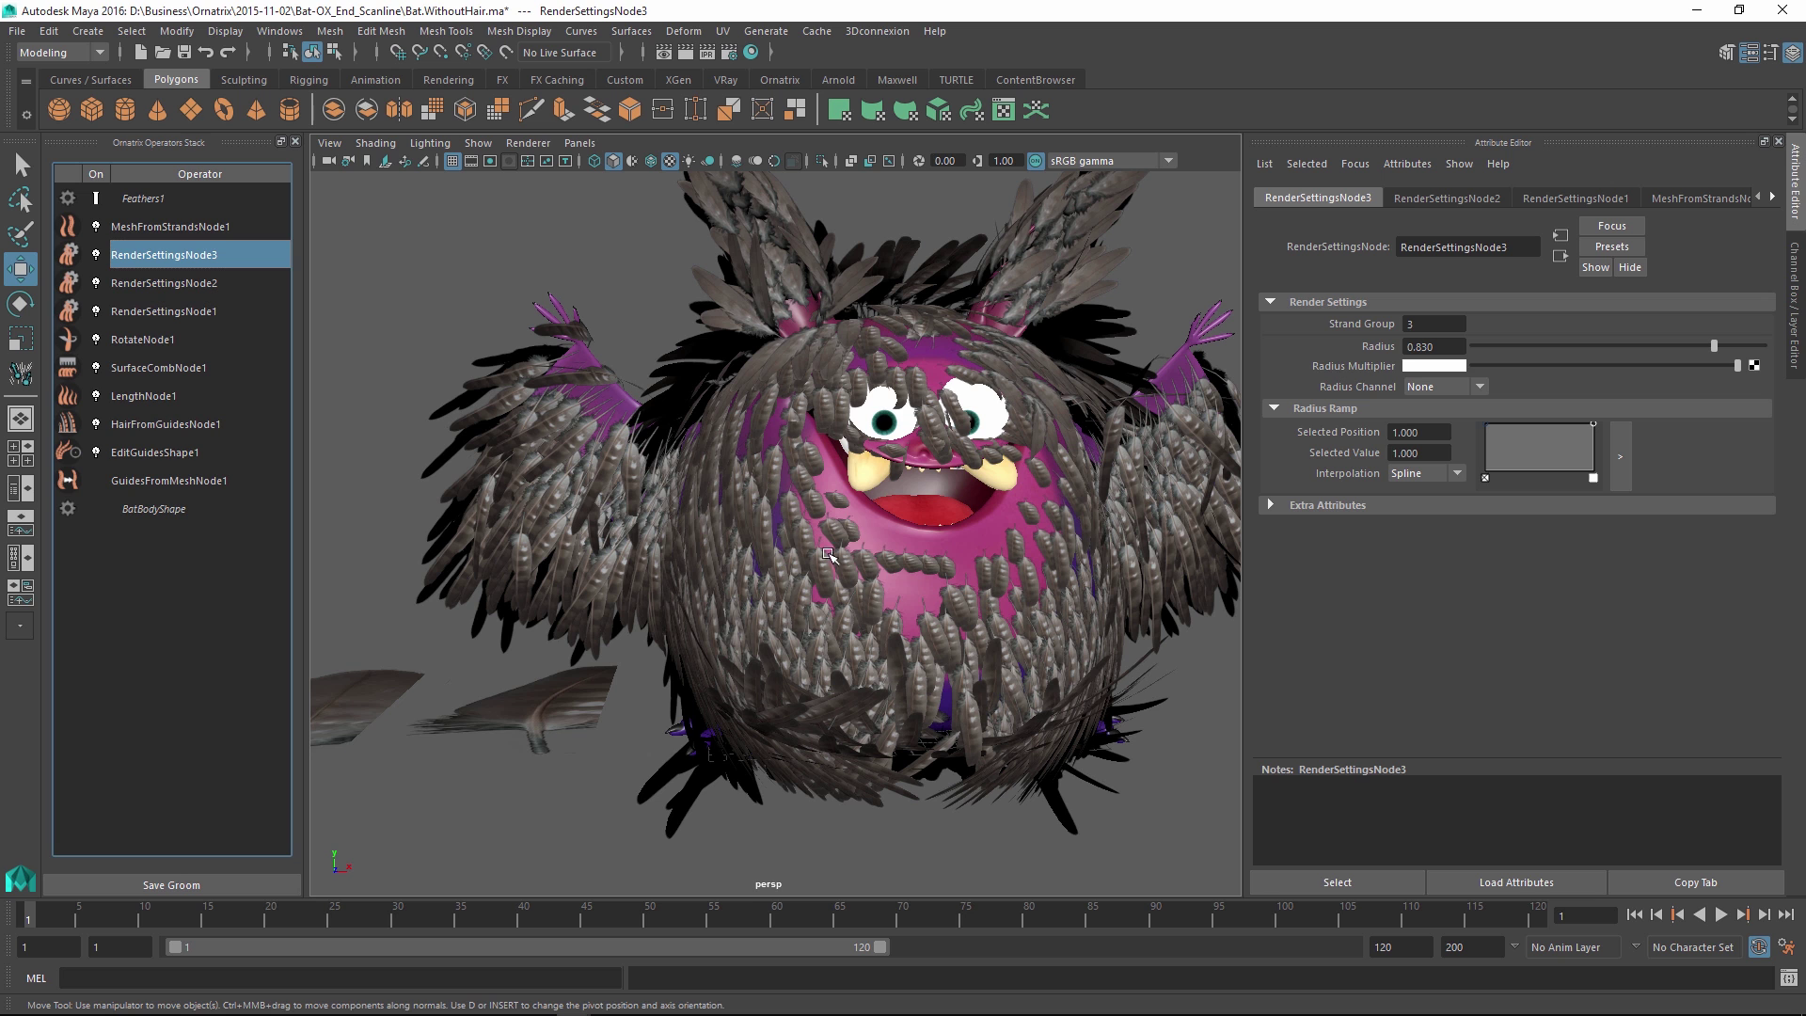
pyautogui.click(196, 315)
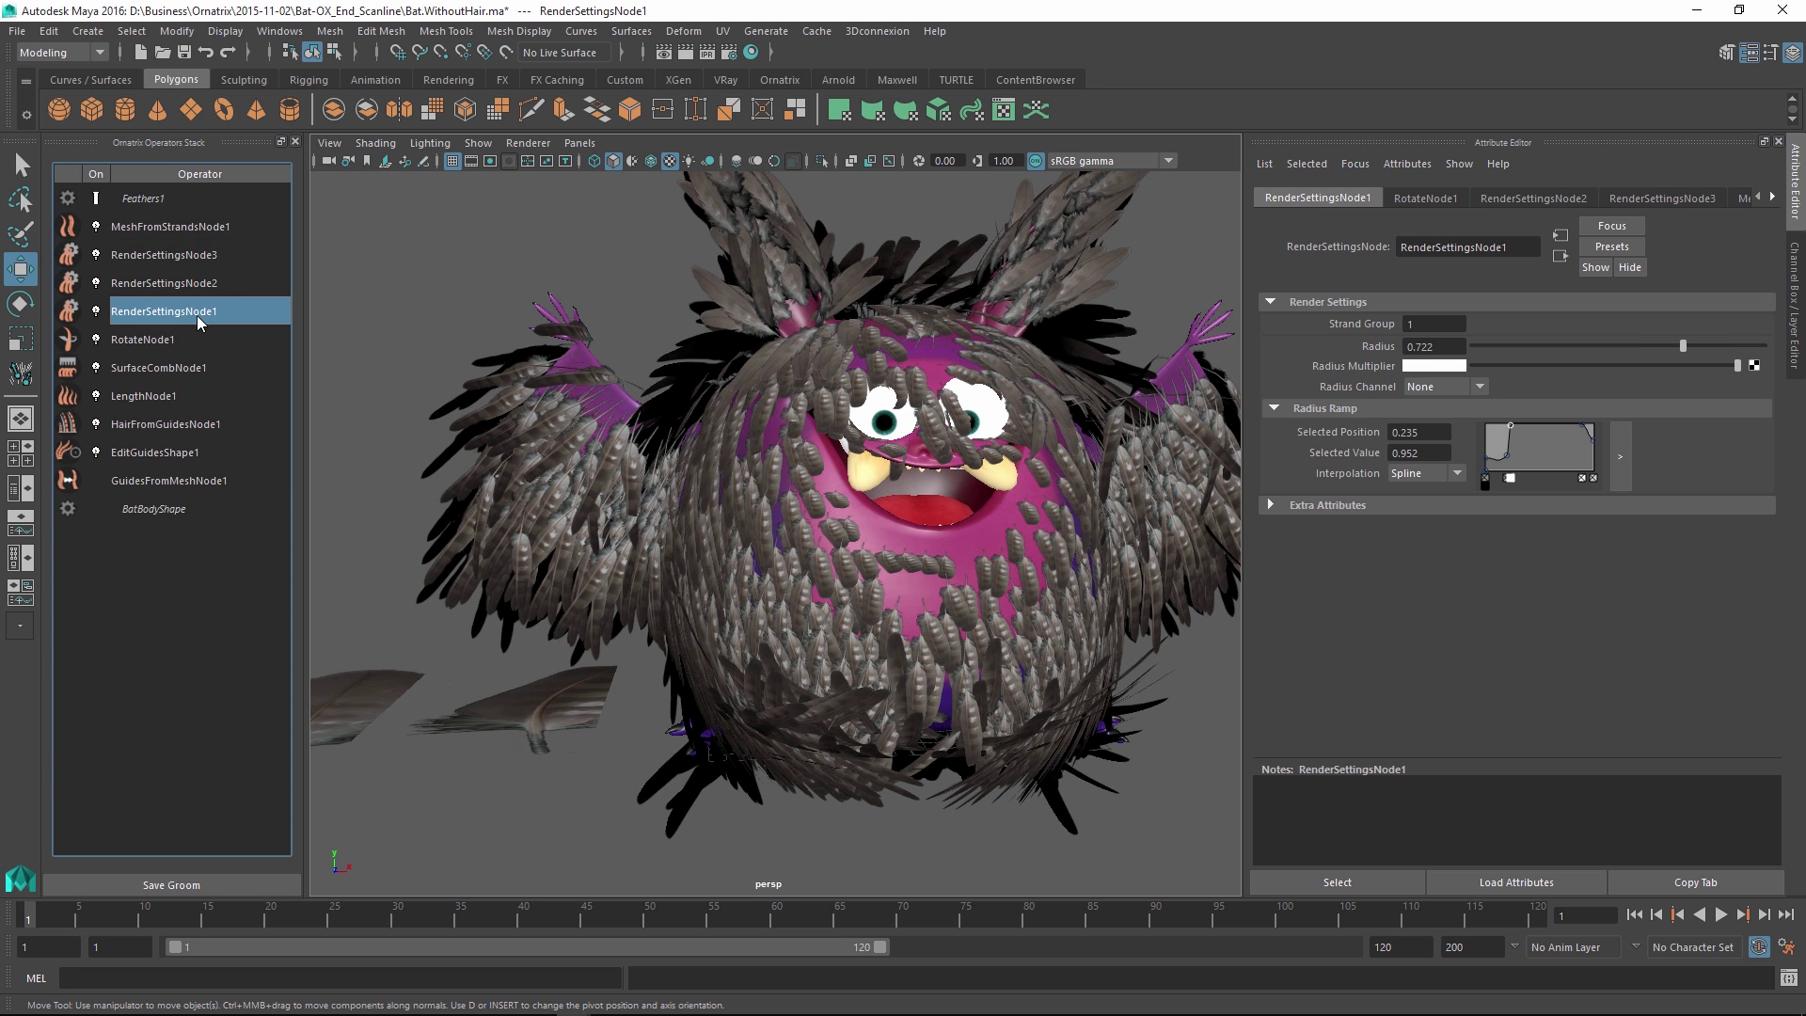
pyautogui.keyDown('alt'); pyautogui.moveTo(724, 554); pyautogui.dragTo(828, 579); pyautogui.keyUp('alt')
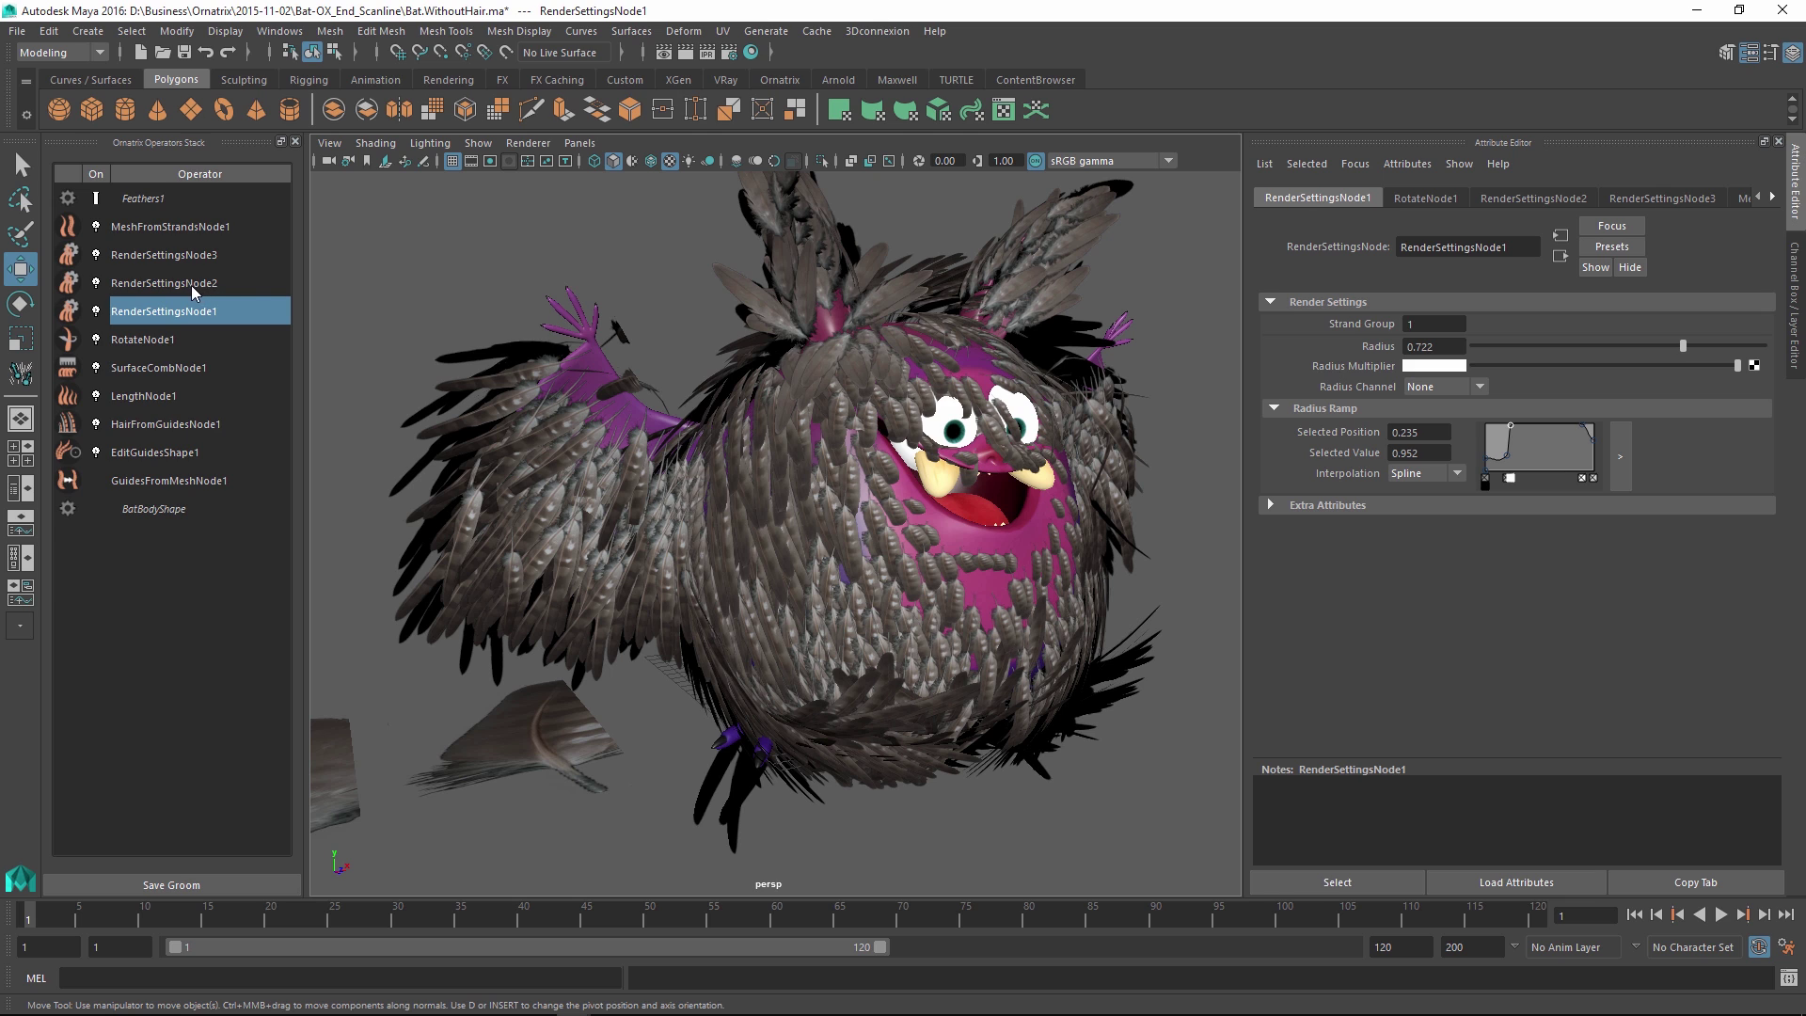
pyautogui.click(199, 283)
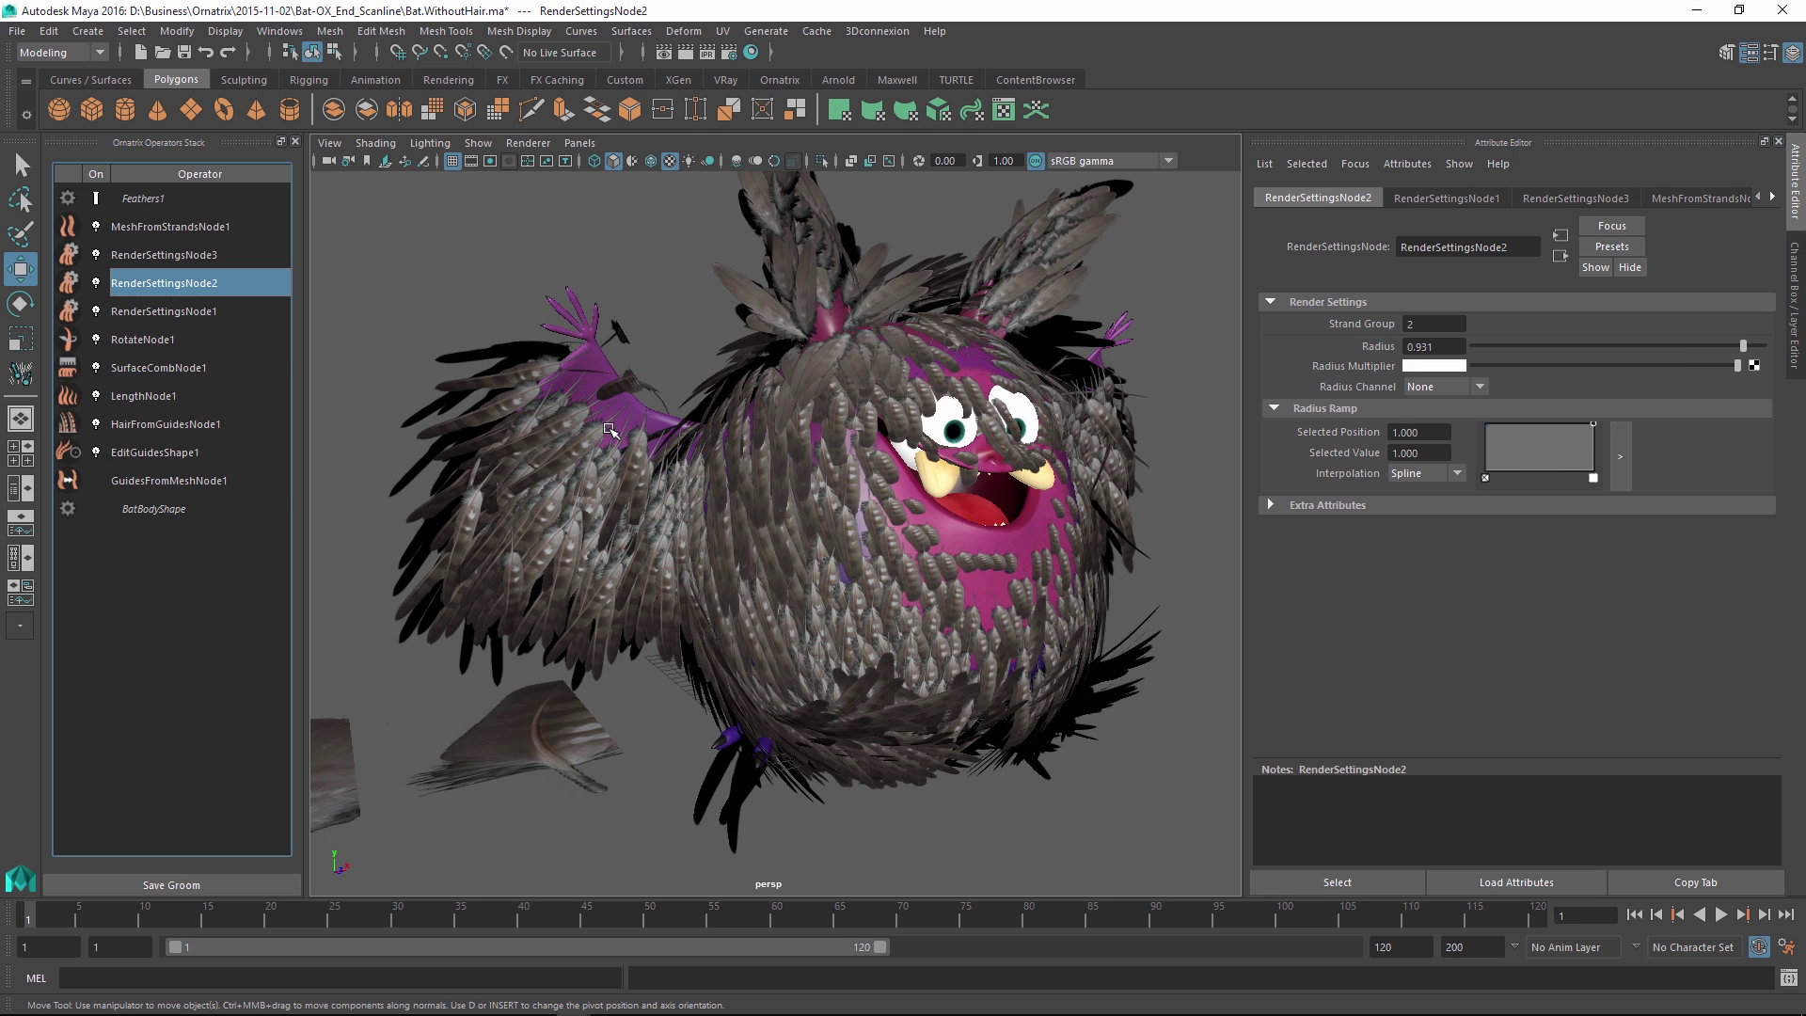
pyautogui.scroll(4, 583, 437)
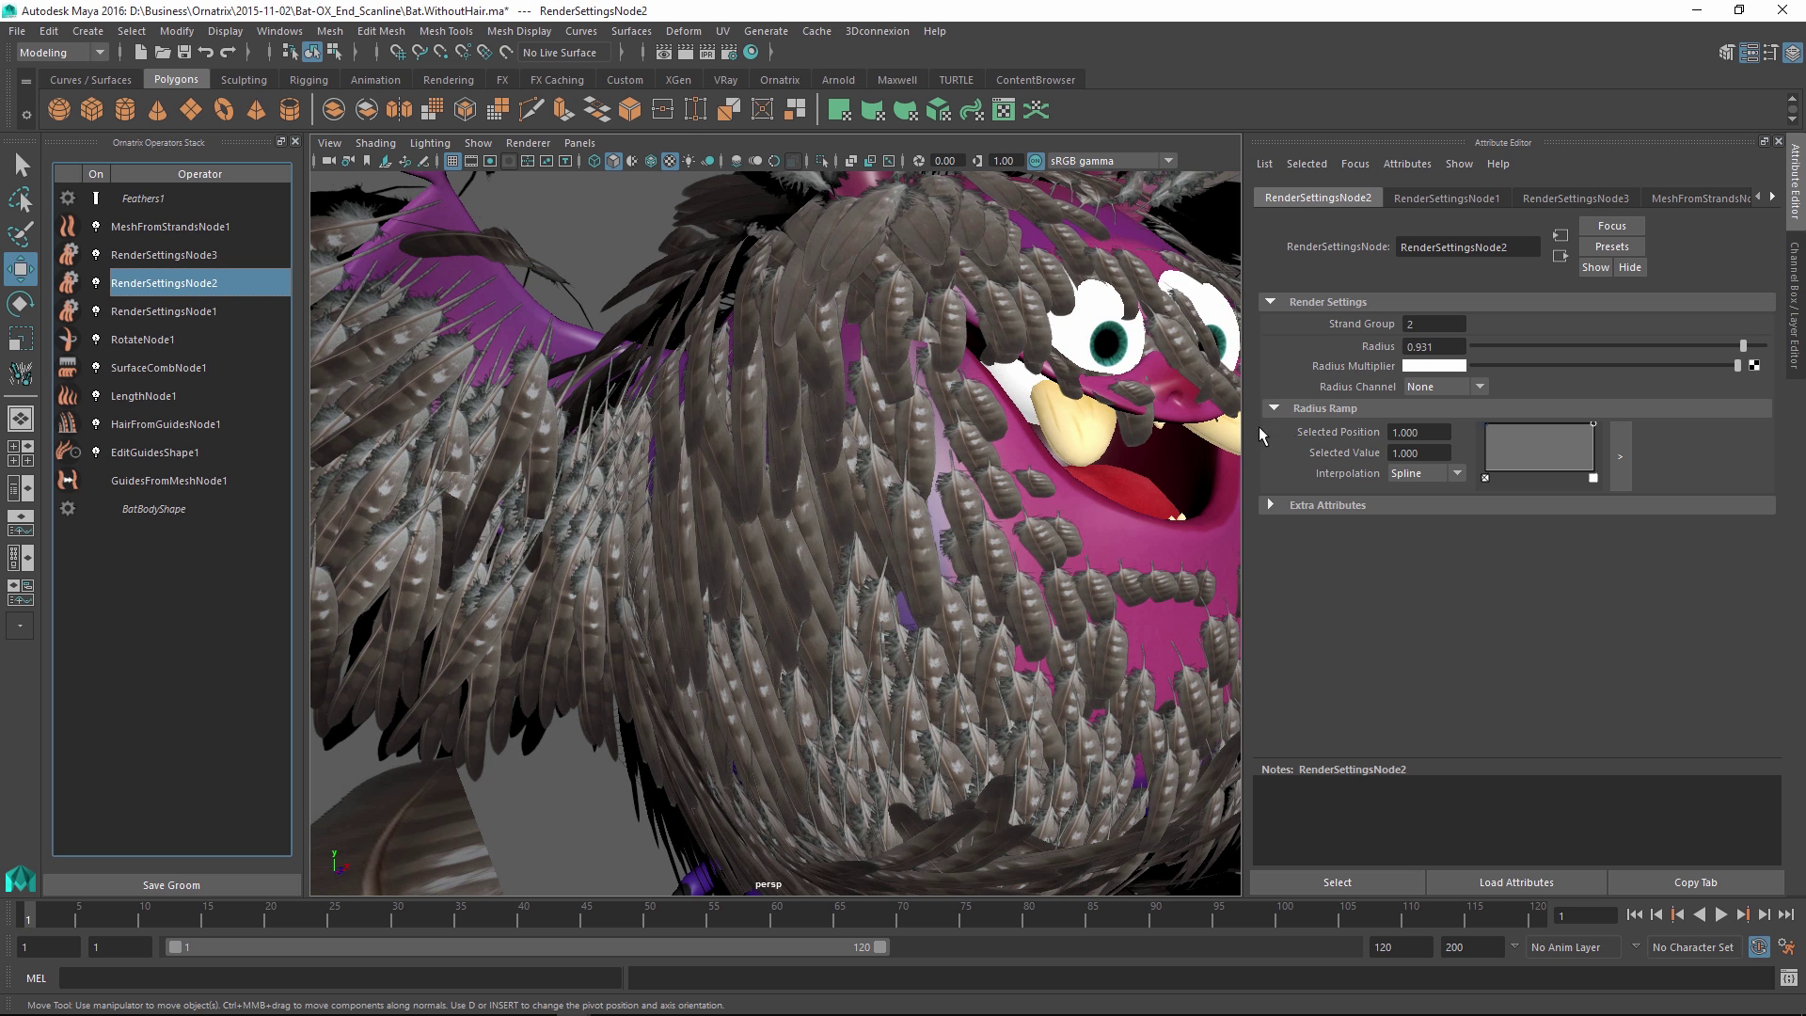
pyautogui.click(1616, 456)
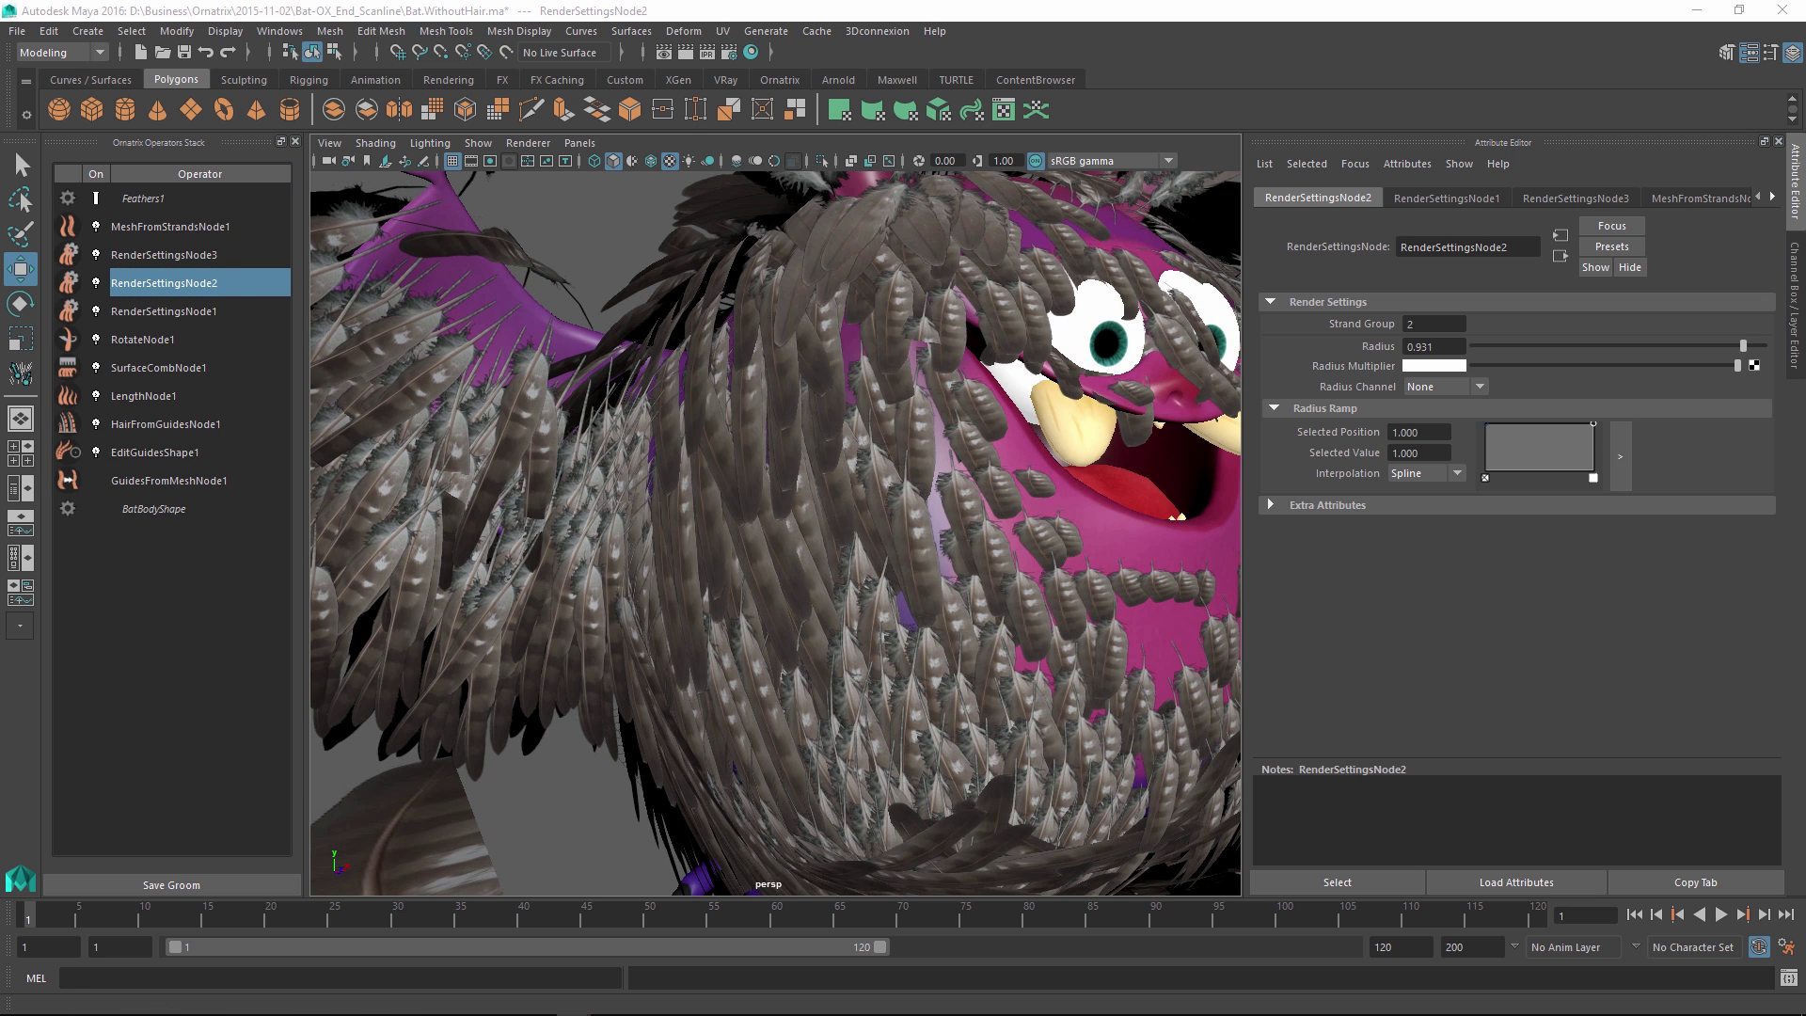
pyautogui.moveTo(0, 264); pyautogui.dragTo(1486, 452)
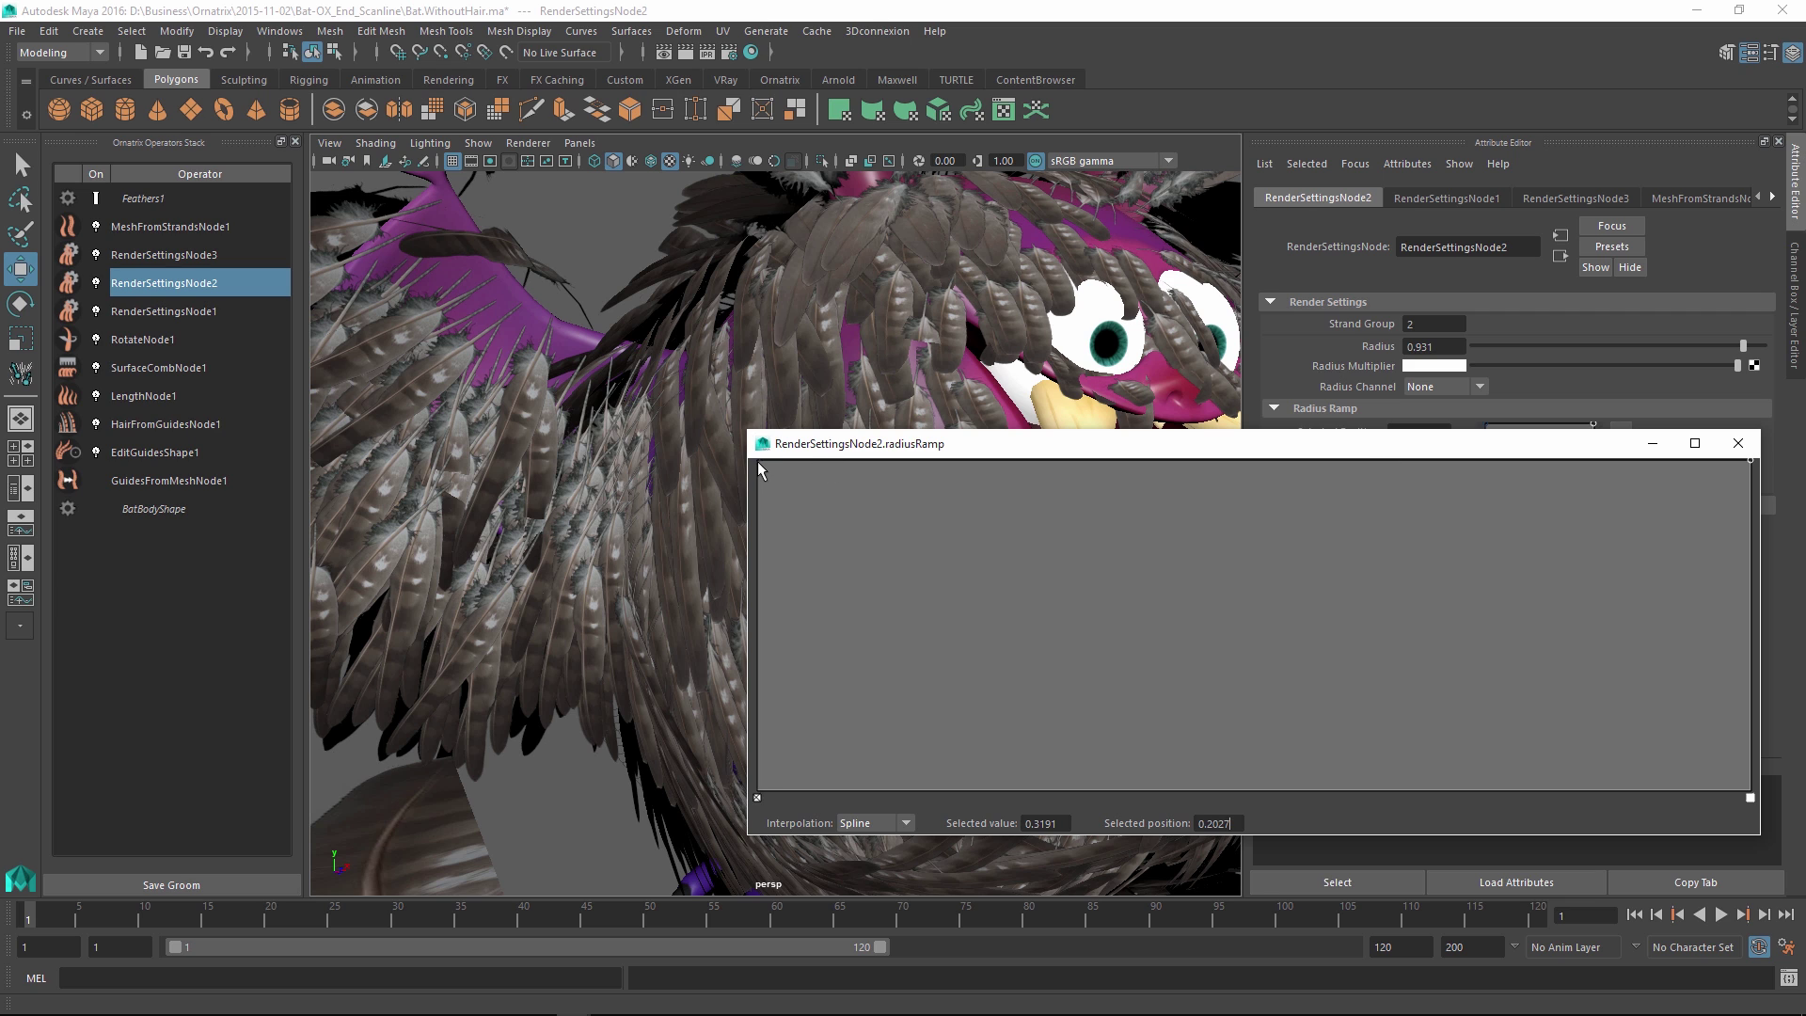
pyautogui.moveTo(758, 461); pyautogui.dragTo(762, 594)
pyautogui.keyDown('alt'); pyautogui.moveTo(903, 217); pyautogui.dragTo(679, 493, button='middle'); pyautogui.keyUp('alt')
pyautogui.moveTo(522, 477)
pyautogui.keyDown('alt'); pyautogui.mouseDown()
pyautogui.moveTo(499, 483)
pyautogui.moveTo(513, 492)
pyautogui.mouseUp(); pyautogui.keyUp('alt')
pyautogui.keyDown('alt'); pyautogui.moveTo(673, 454); pyautogui.dragTo(592, 474); pyautogui.keyUp('alt')
pyautogui.moveTo(757, 594); pyautogui.dragTo(747, 505)
# Add radius ramp points at position 0.1903 with value 0.8547 and past mid-length at similar height, and lower the tip to 0.402.
pyautogui.click(946, 508)
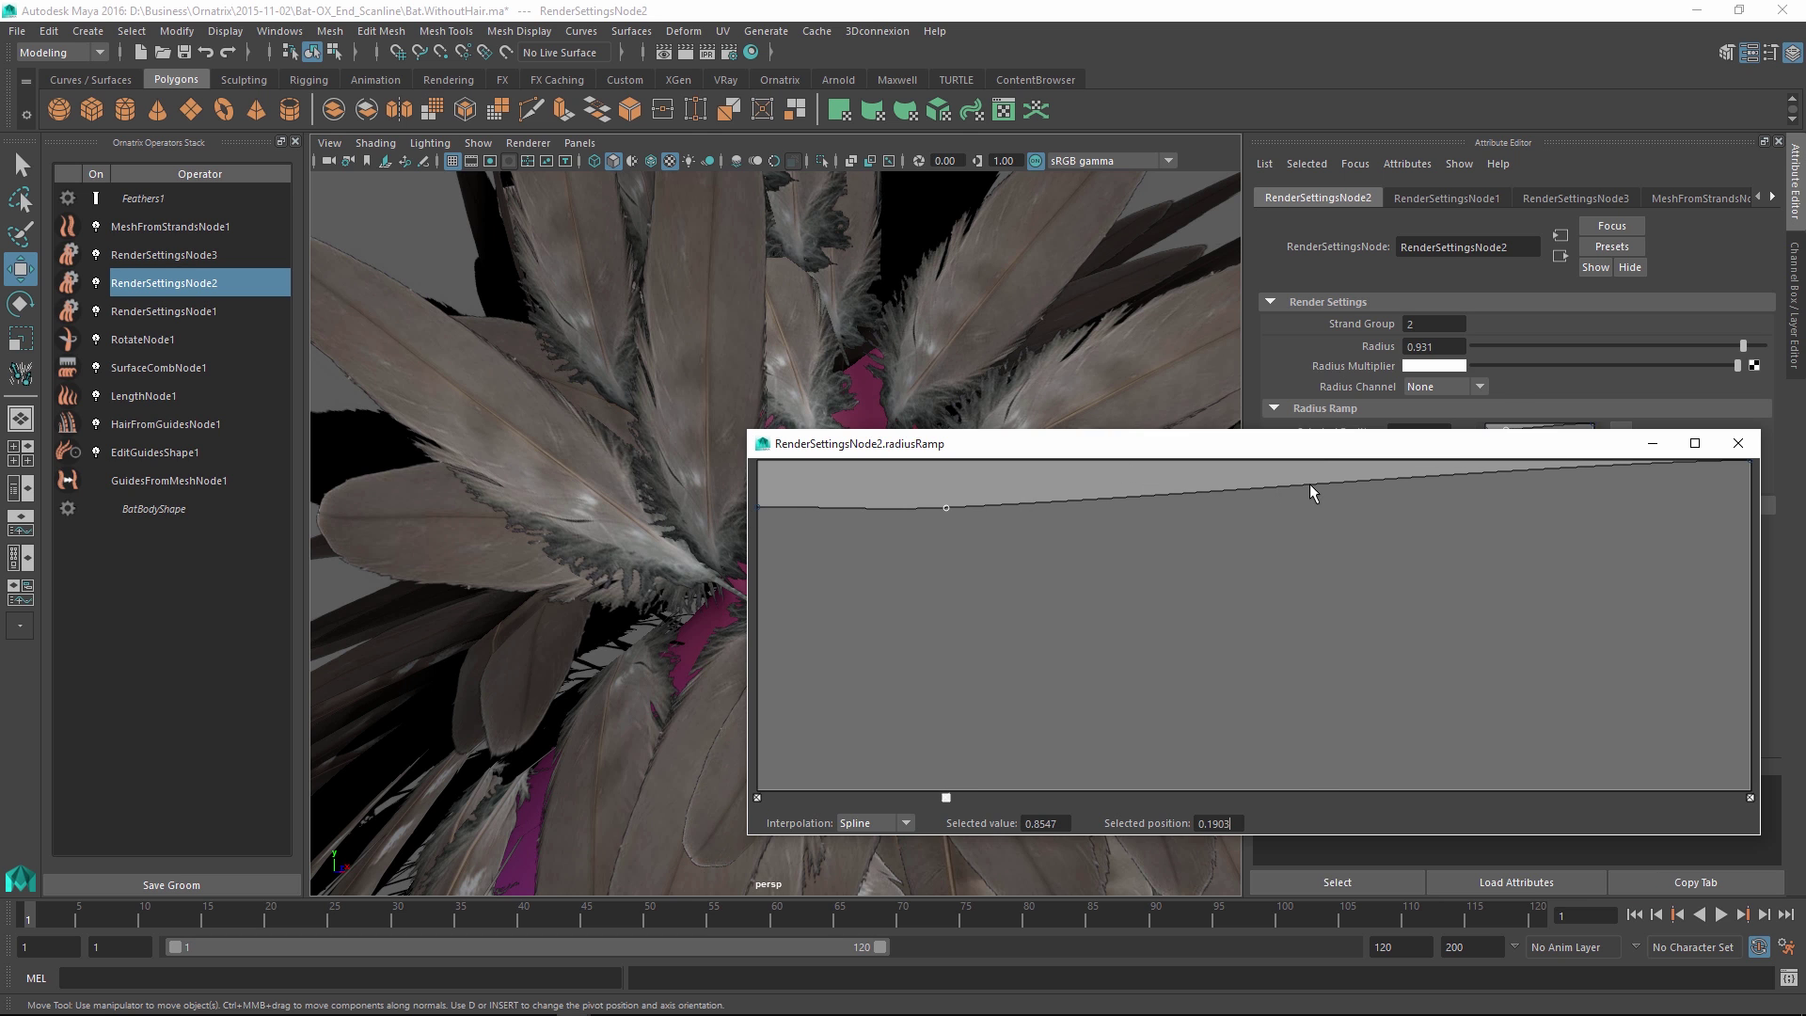
pyautogui.moveTo(1311, 489)
pyautogui.mouseDown()
pyautogui.moveTo(1322, 532)
pyautogui.moveTo(1331, 504)
pyautogui.mouseUp()
pyautogui.click(1749, 463)
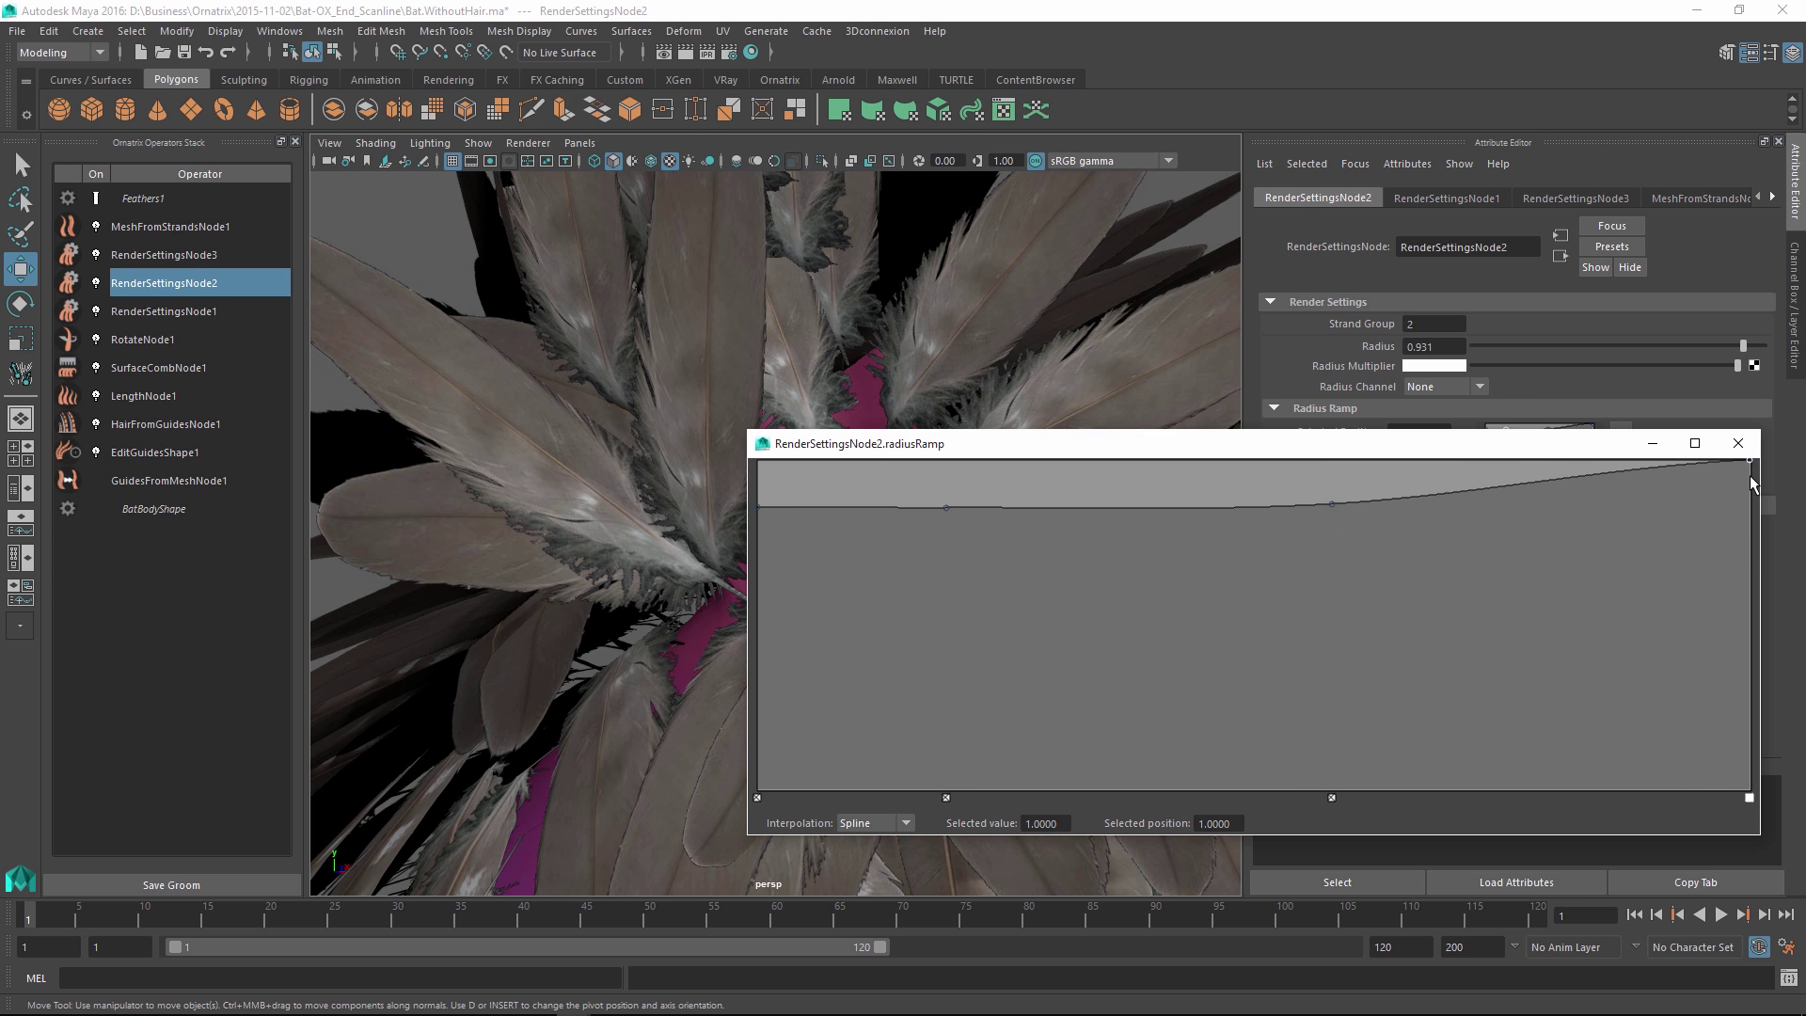
pyautogui.moveTo(1752, 484); pyautogui.dragTo(1747, 656)
# Narrow the ear feathers' base with a radius ramp point at position 0.1259, value 0.1225, and a root value of 0.1254.
pyautogui.moveTo(870, 508); pyautogui.dragTo(882, 748)
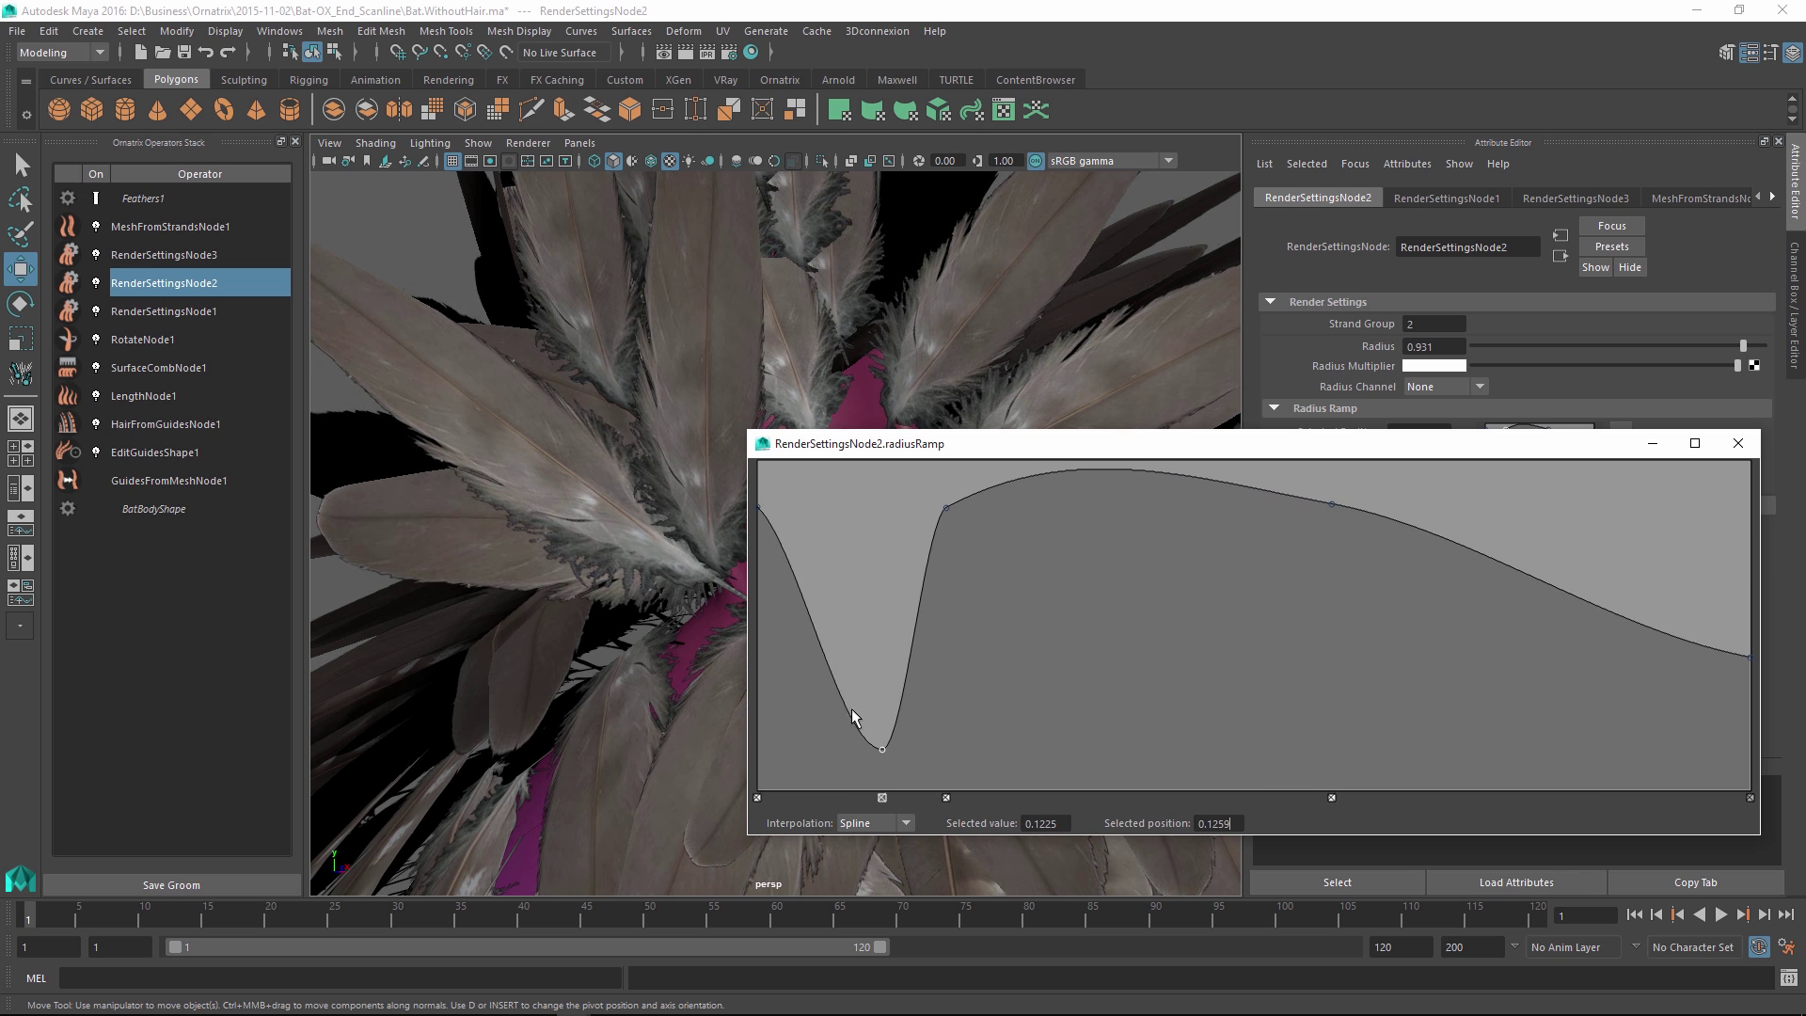
pyautogui.moveTo(760, 515); pyautogui.dragTo(757, 750)
pyautogui.keyDown('alt'); pyautogui.moveTo(646, 471); pyautogui.dragTo(615, 500); pyautogui.keyUp('alt')
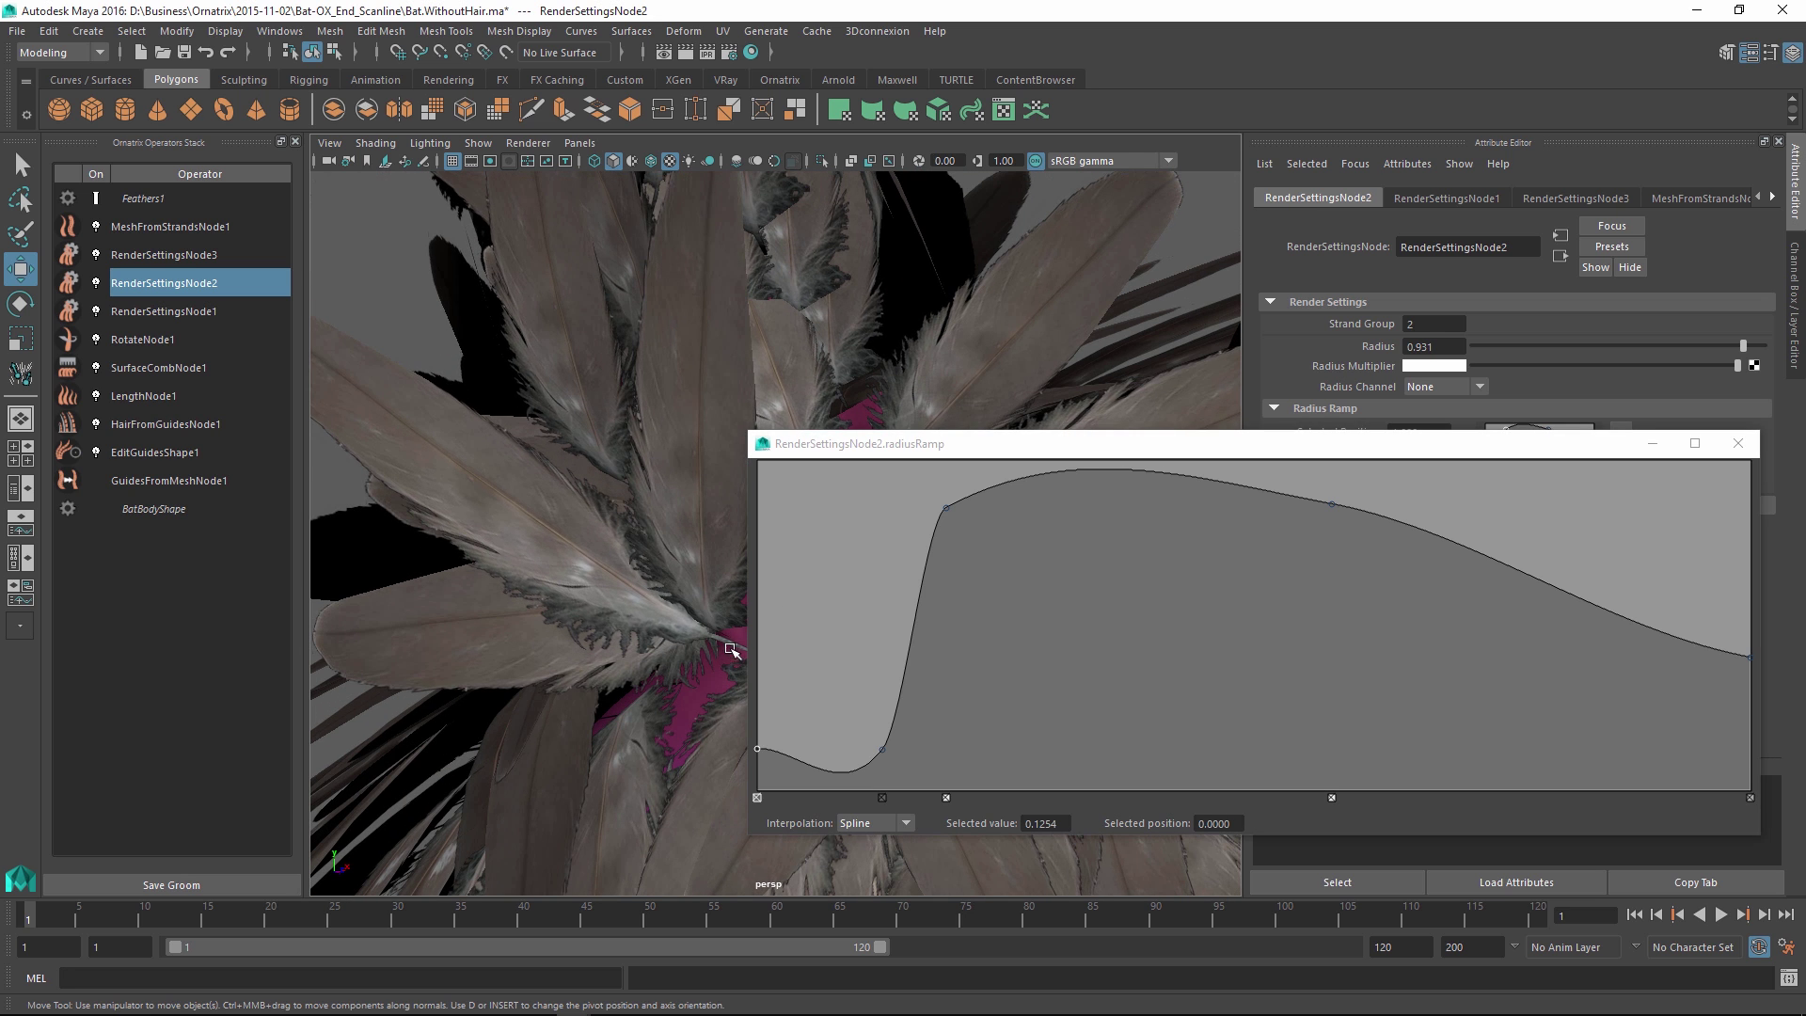
pyautogui.scroll(-3, 731, 649)
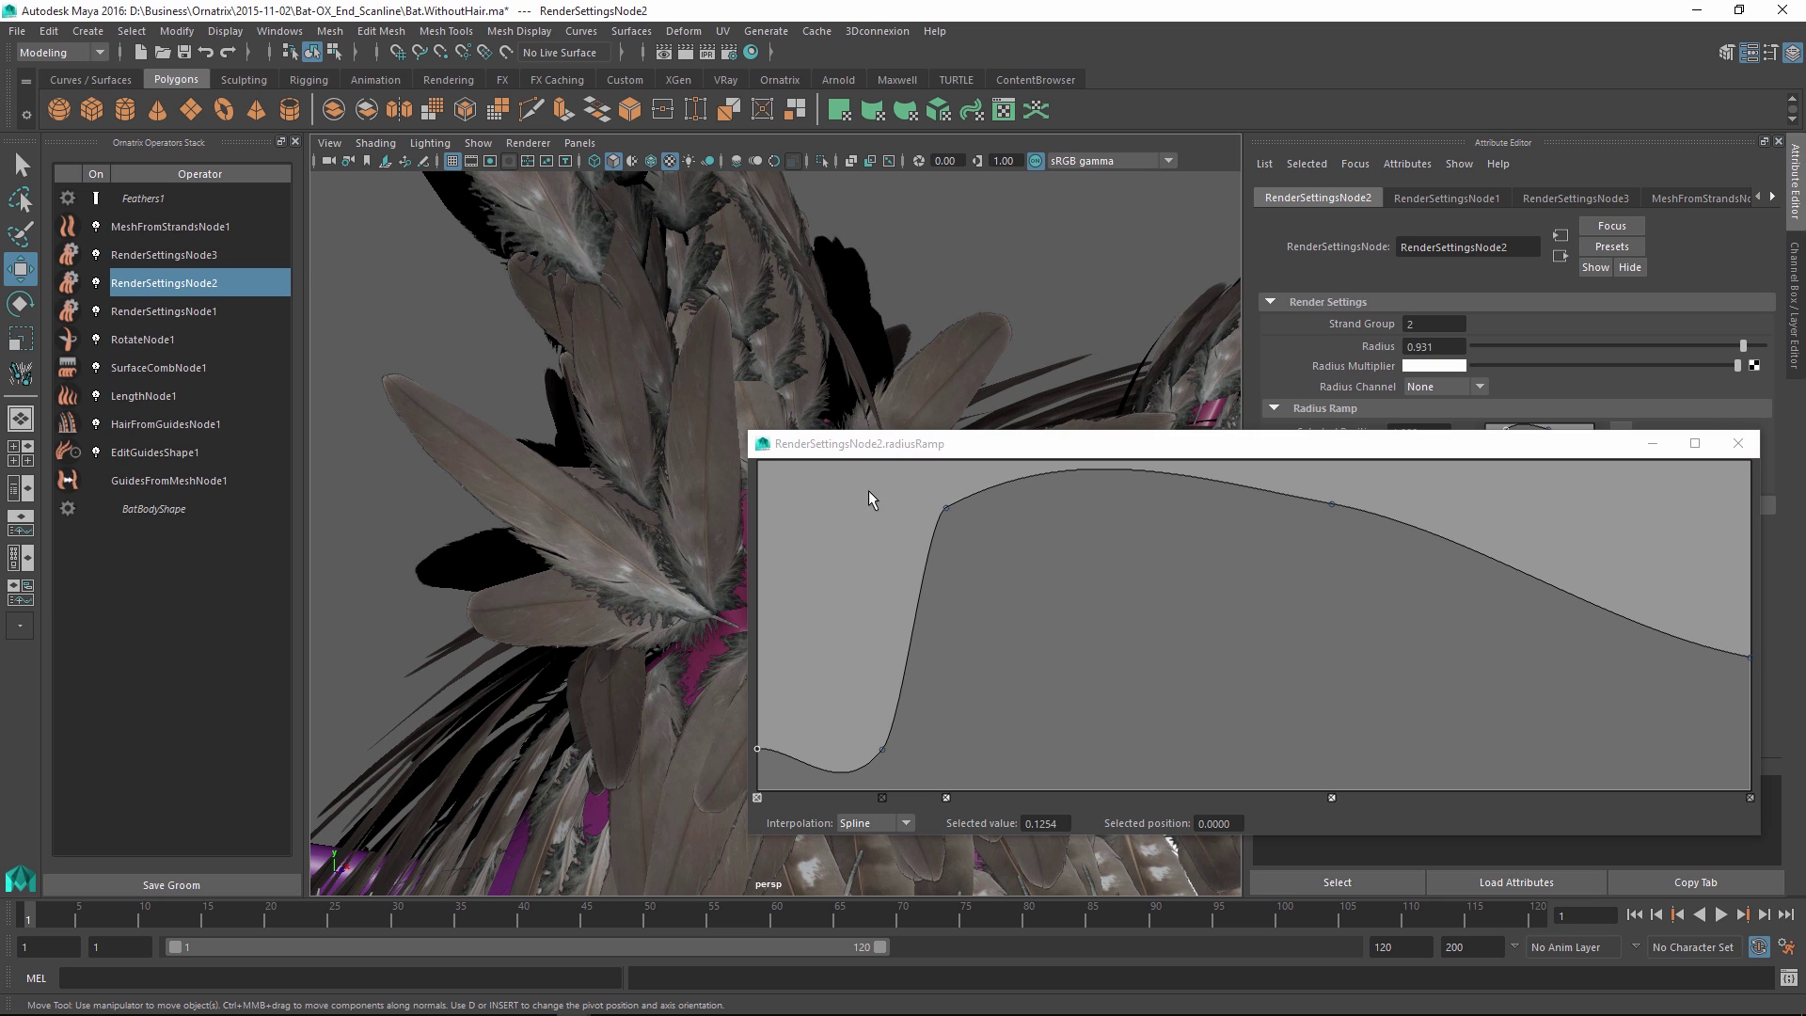
pyautogui.click(1734, 448)
# Try a global angle of -0.370 on the feathers in RotateNode1 and reset it to 0.
pyautogui.keyDown('alt'); pyautogui.moveTo(802, 564); pyautogui.dragTo(855, 552); pyautogui.keyUp('alt')
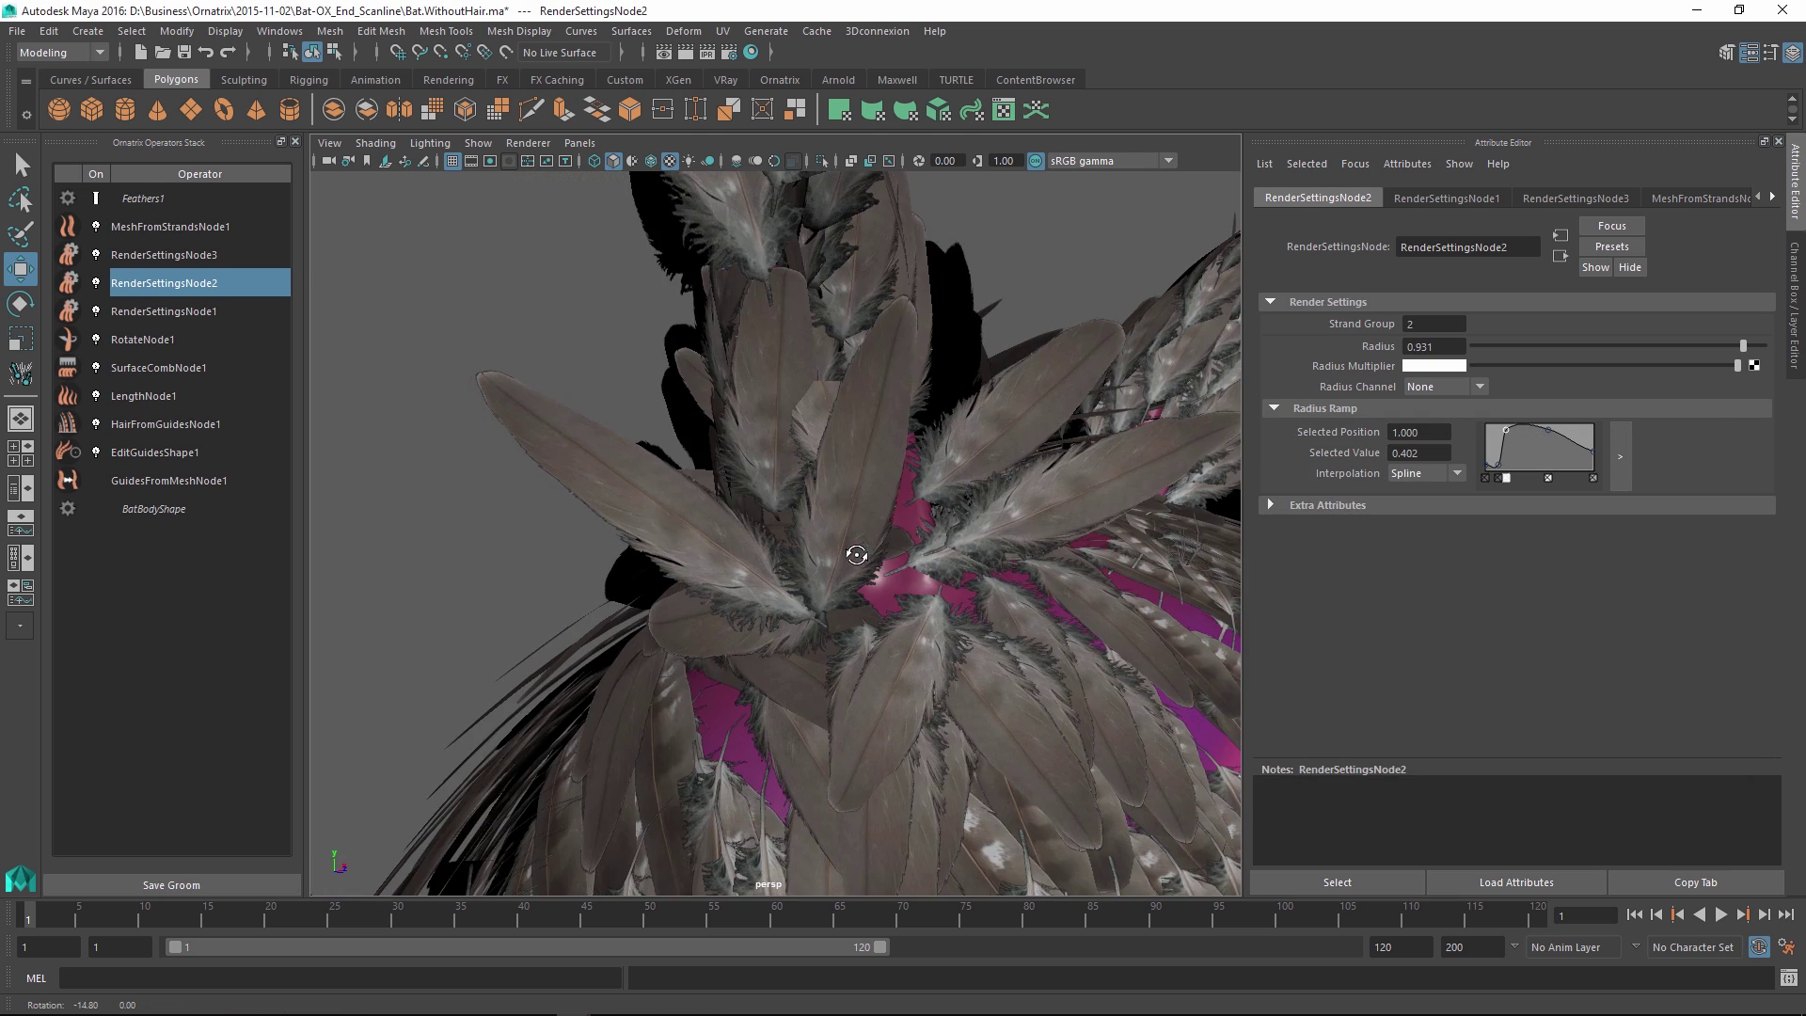
pyautogui.scroll(-3, 855, 552)
pyautogui.keyDown('alt'); pyautogui.moveTo(976, 649); pyautogui.dragTo(684, 658); pyautogui.keyUp('alt')
pyautogui.scroll(-5, 895, 628)
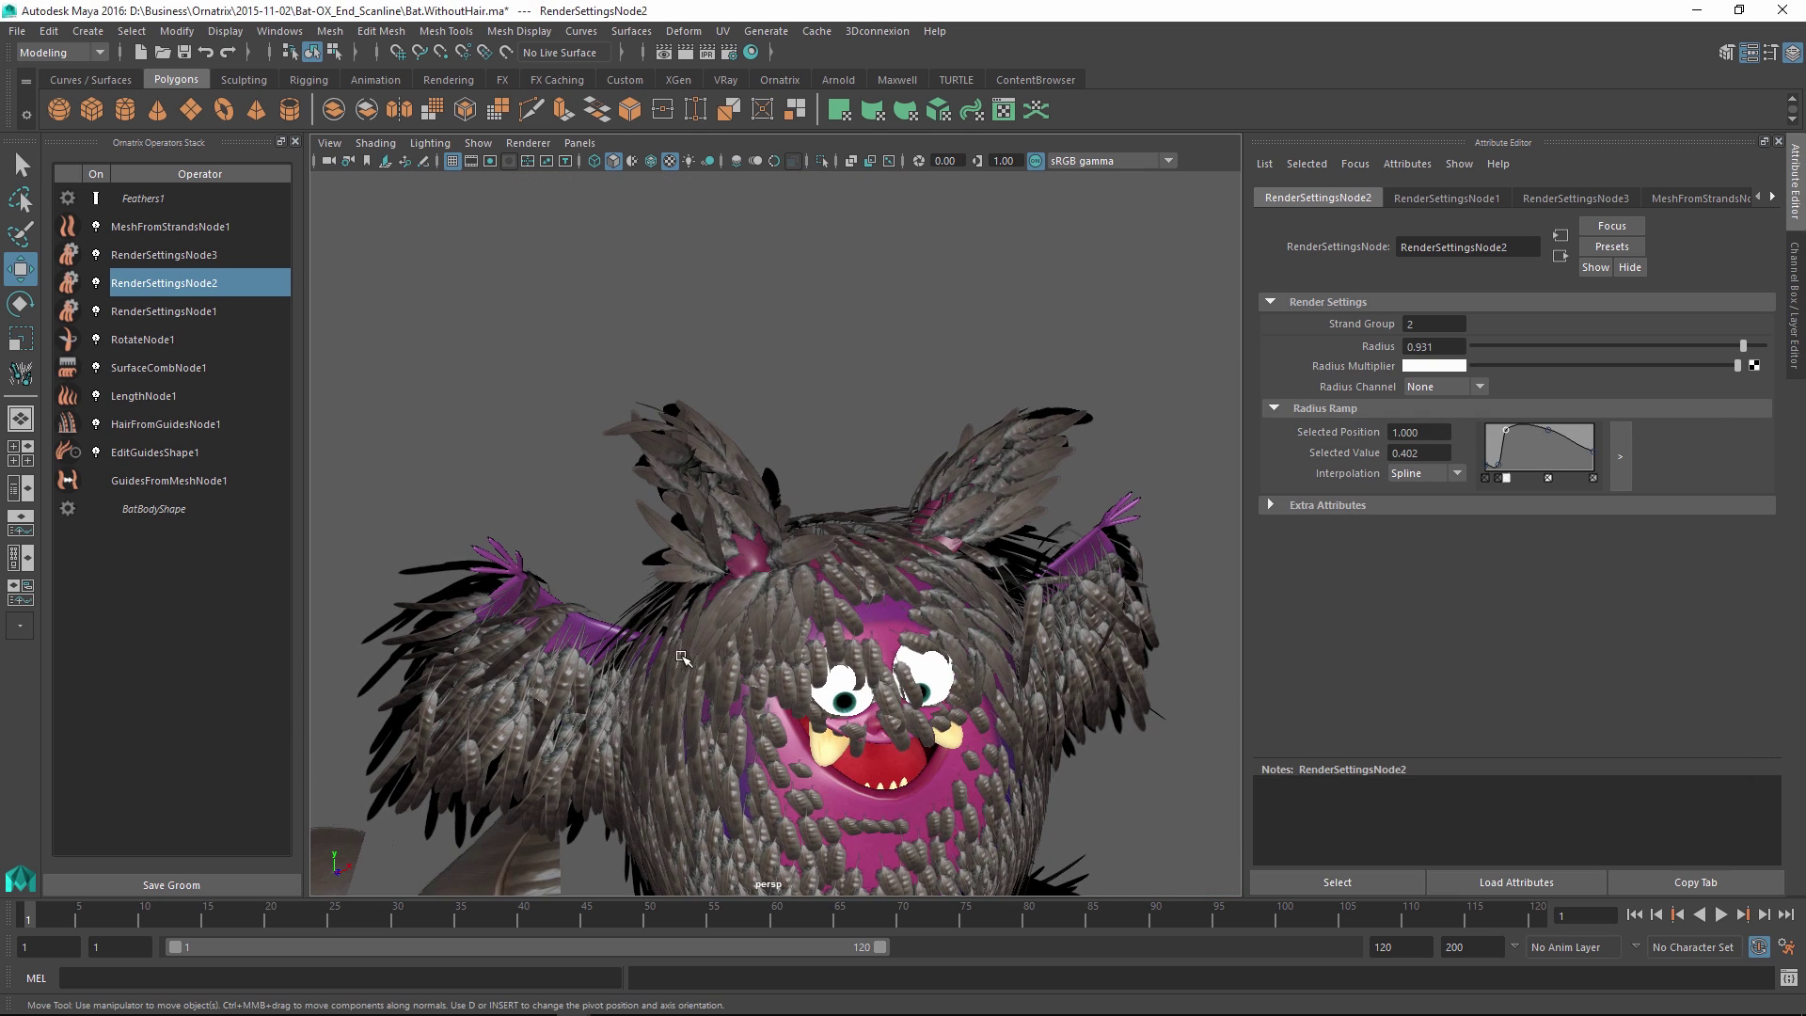
pyautogui.keyDown('alt'); pyautogui.moveTo(901, 706); pyautogui.dragTo(884, 522, button='middle'); pyautogui.keyUp('alt')
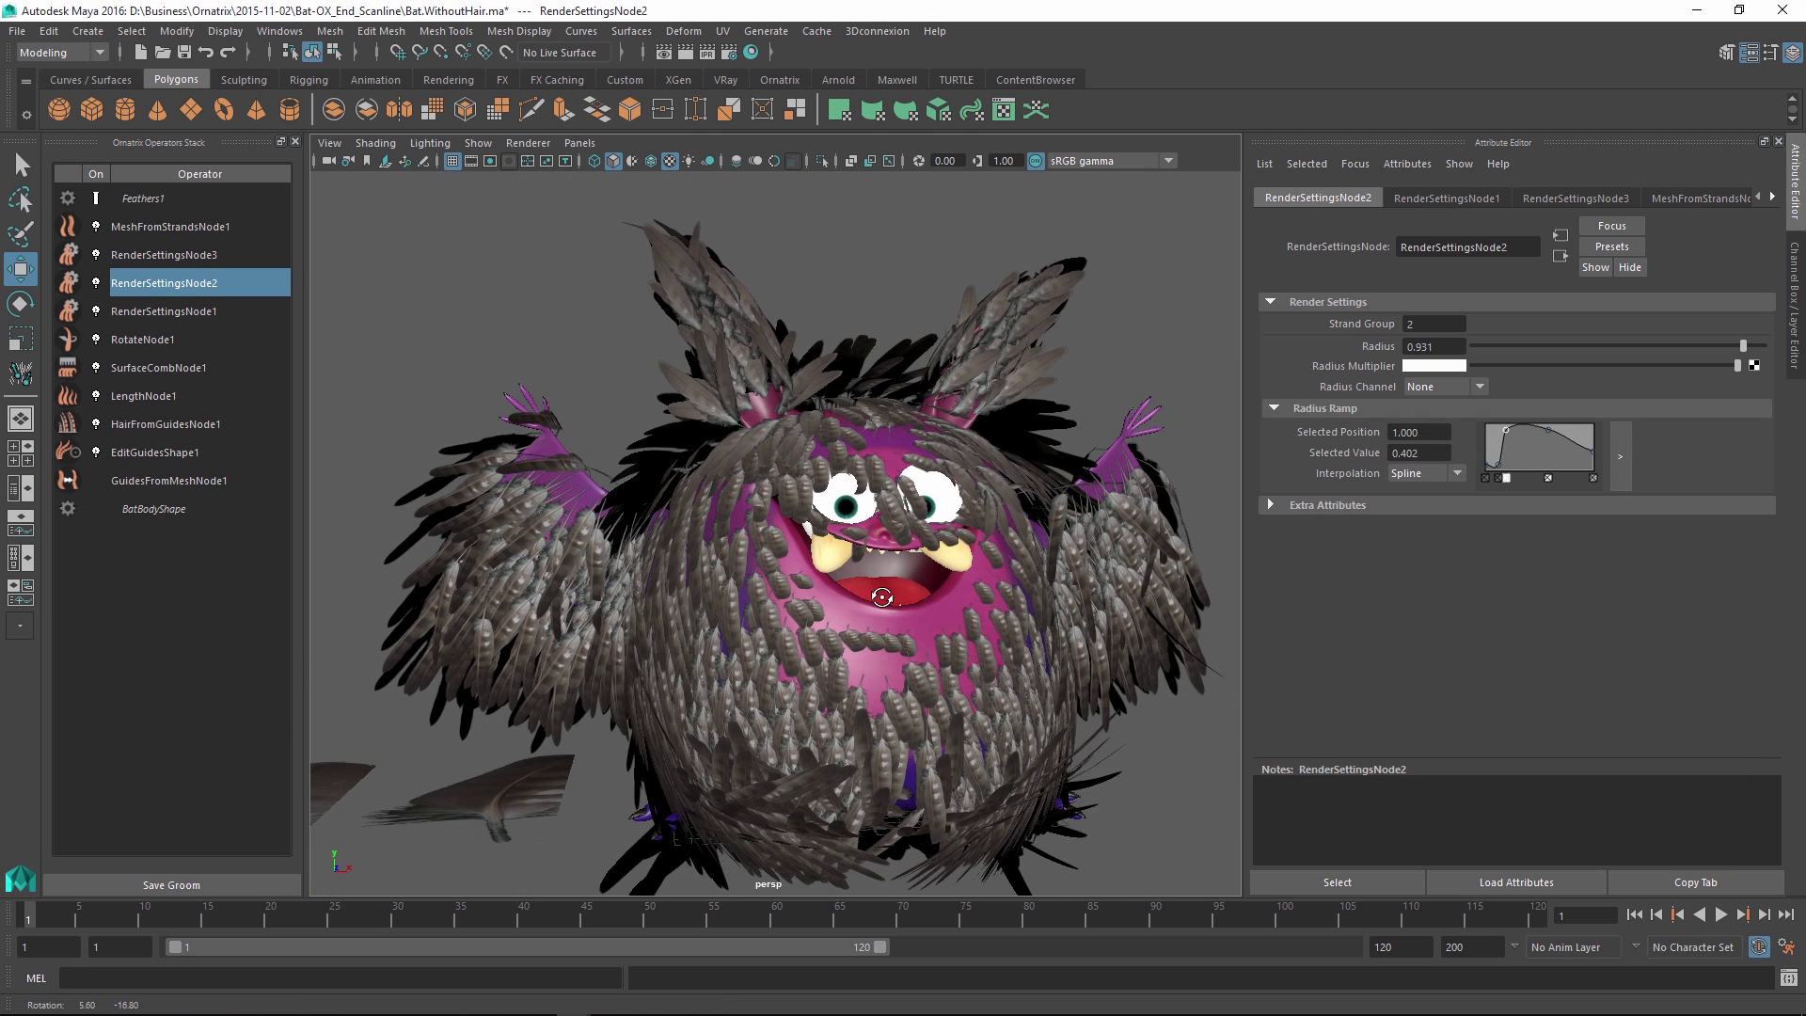
pyautogui.click(148, 340)
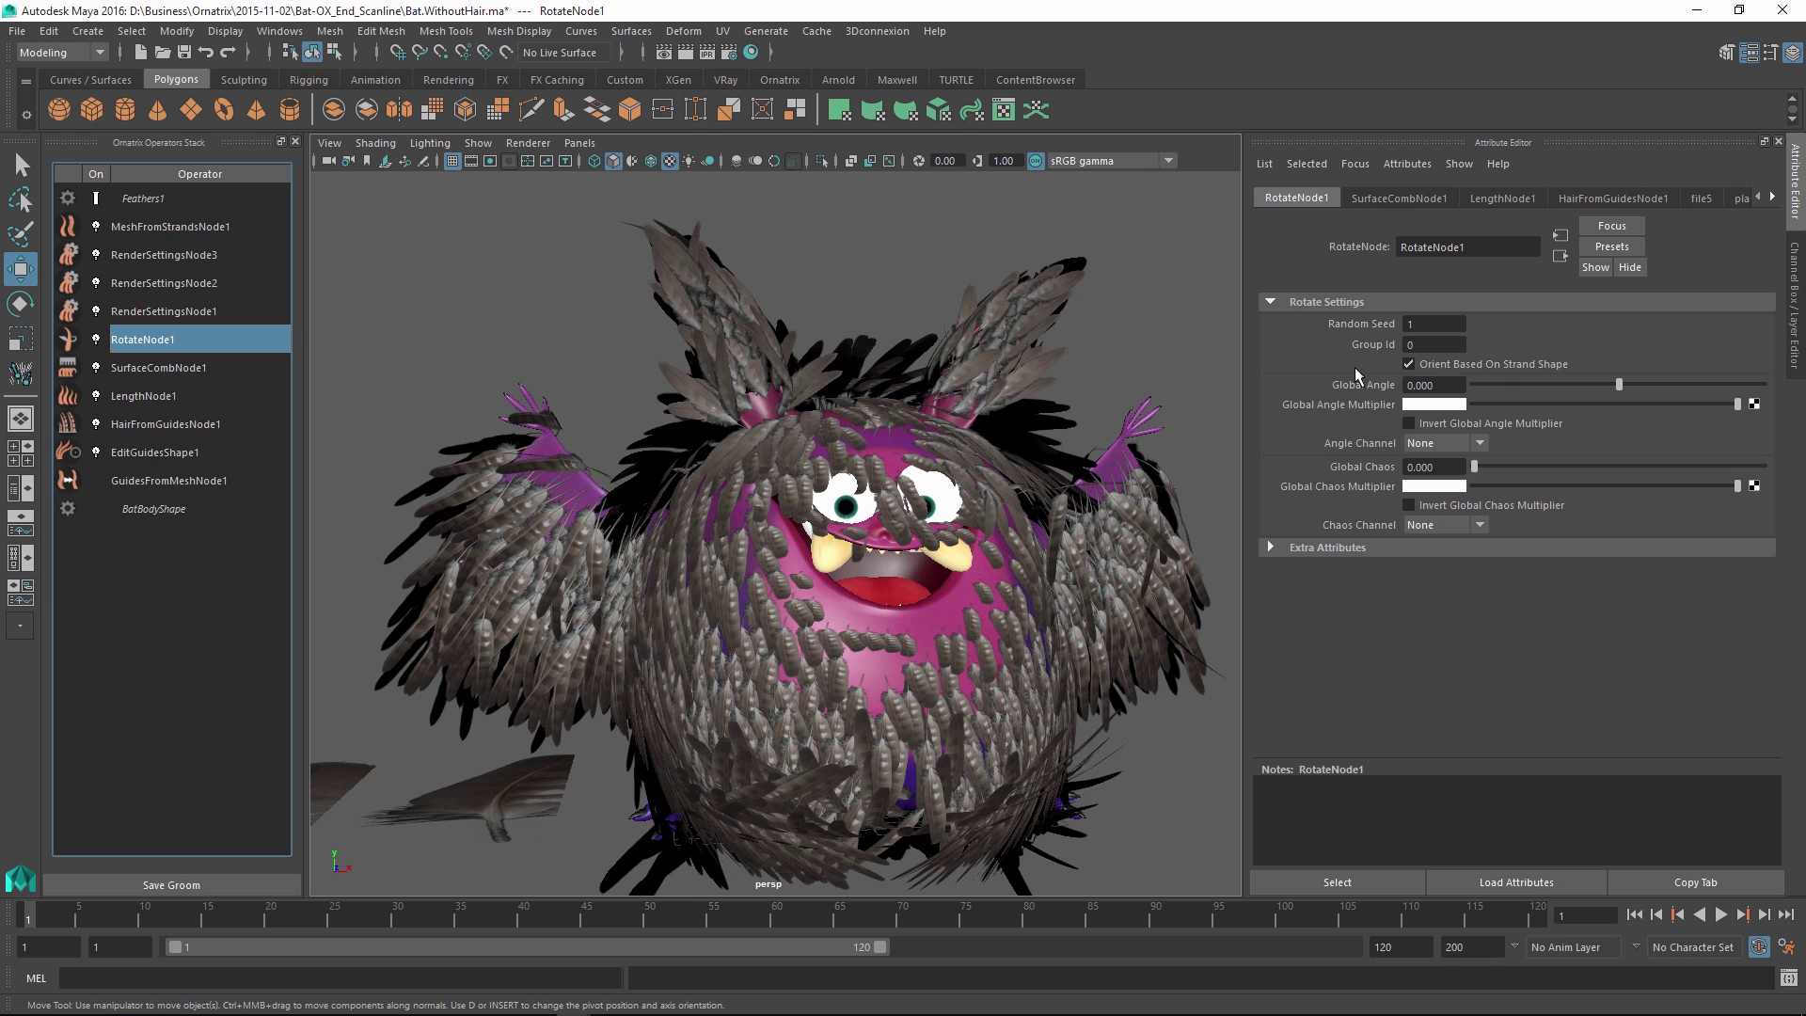
pyautogui.moveTo(1620, 380)
pyautogui.mouseDown()
pyautogui.moveTo(1552, 380)
pyautogui.moveTo(1666, 376)
pyautogui.moveTo(1604, 380)
pyautogui.mouseUp()
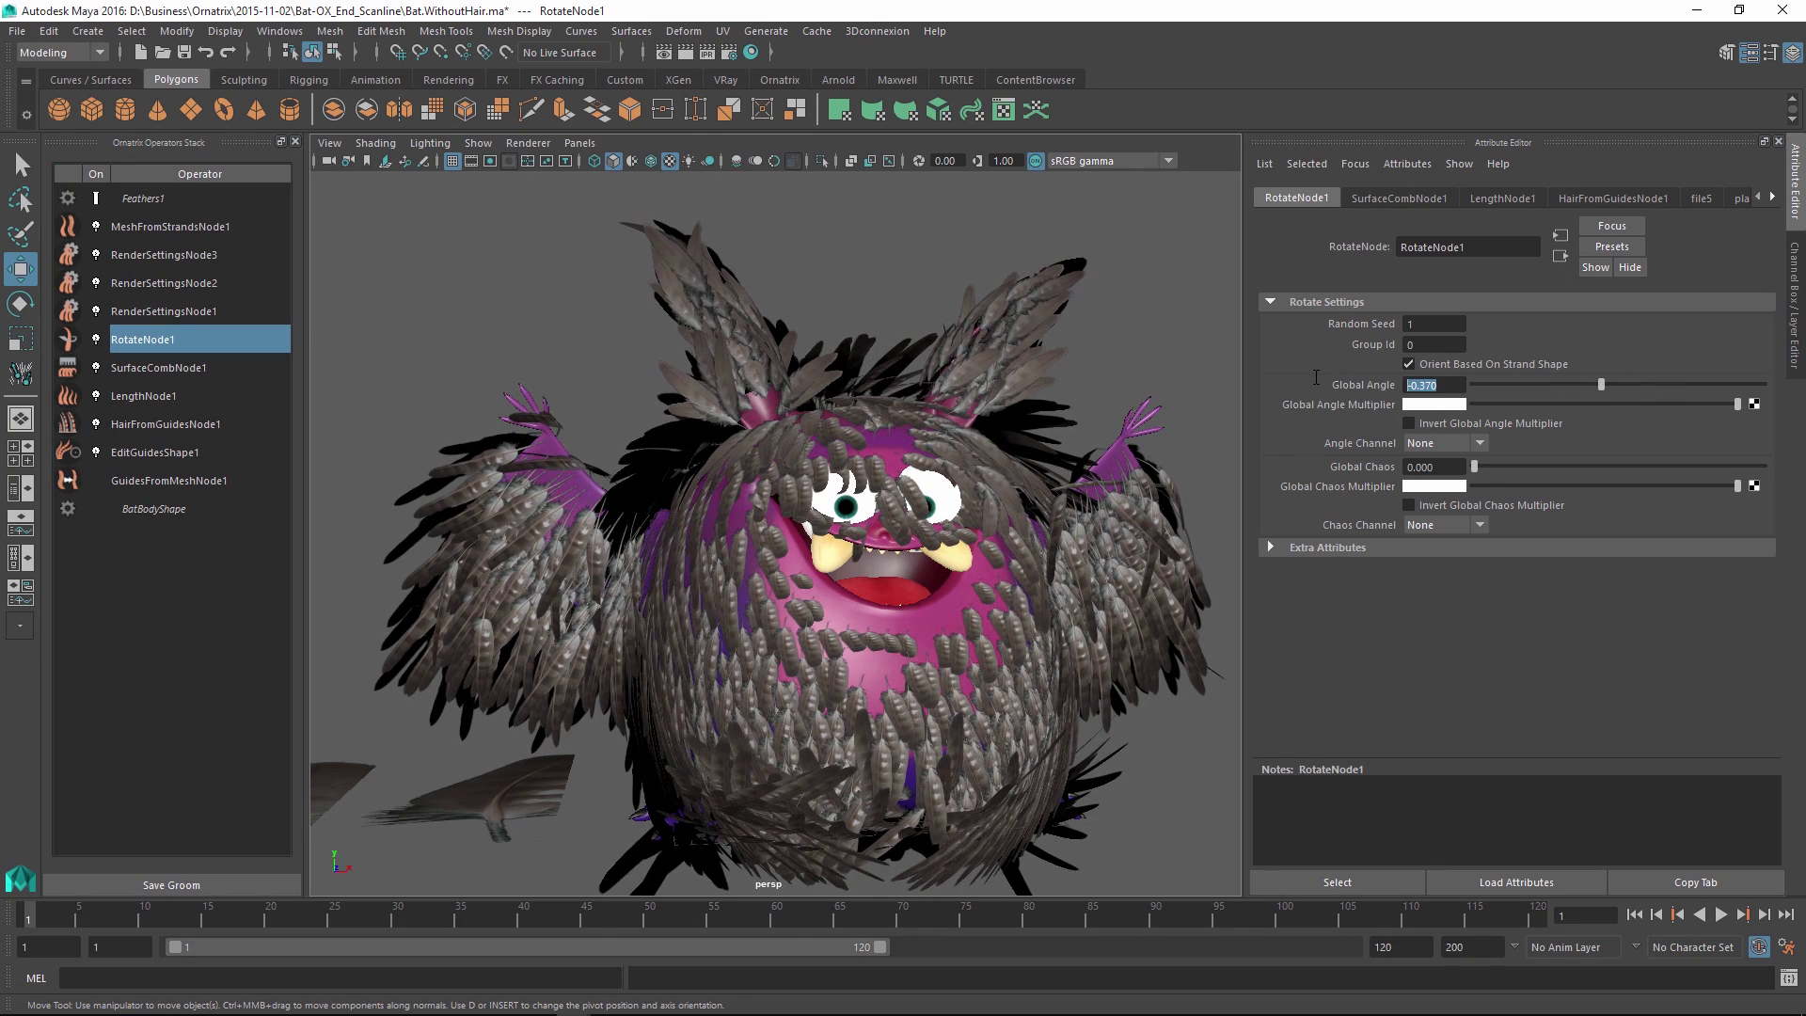
pyautogui.write('0')
pyautogui.press('Return')
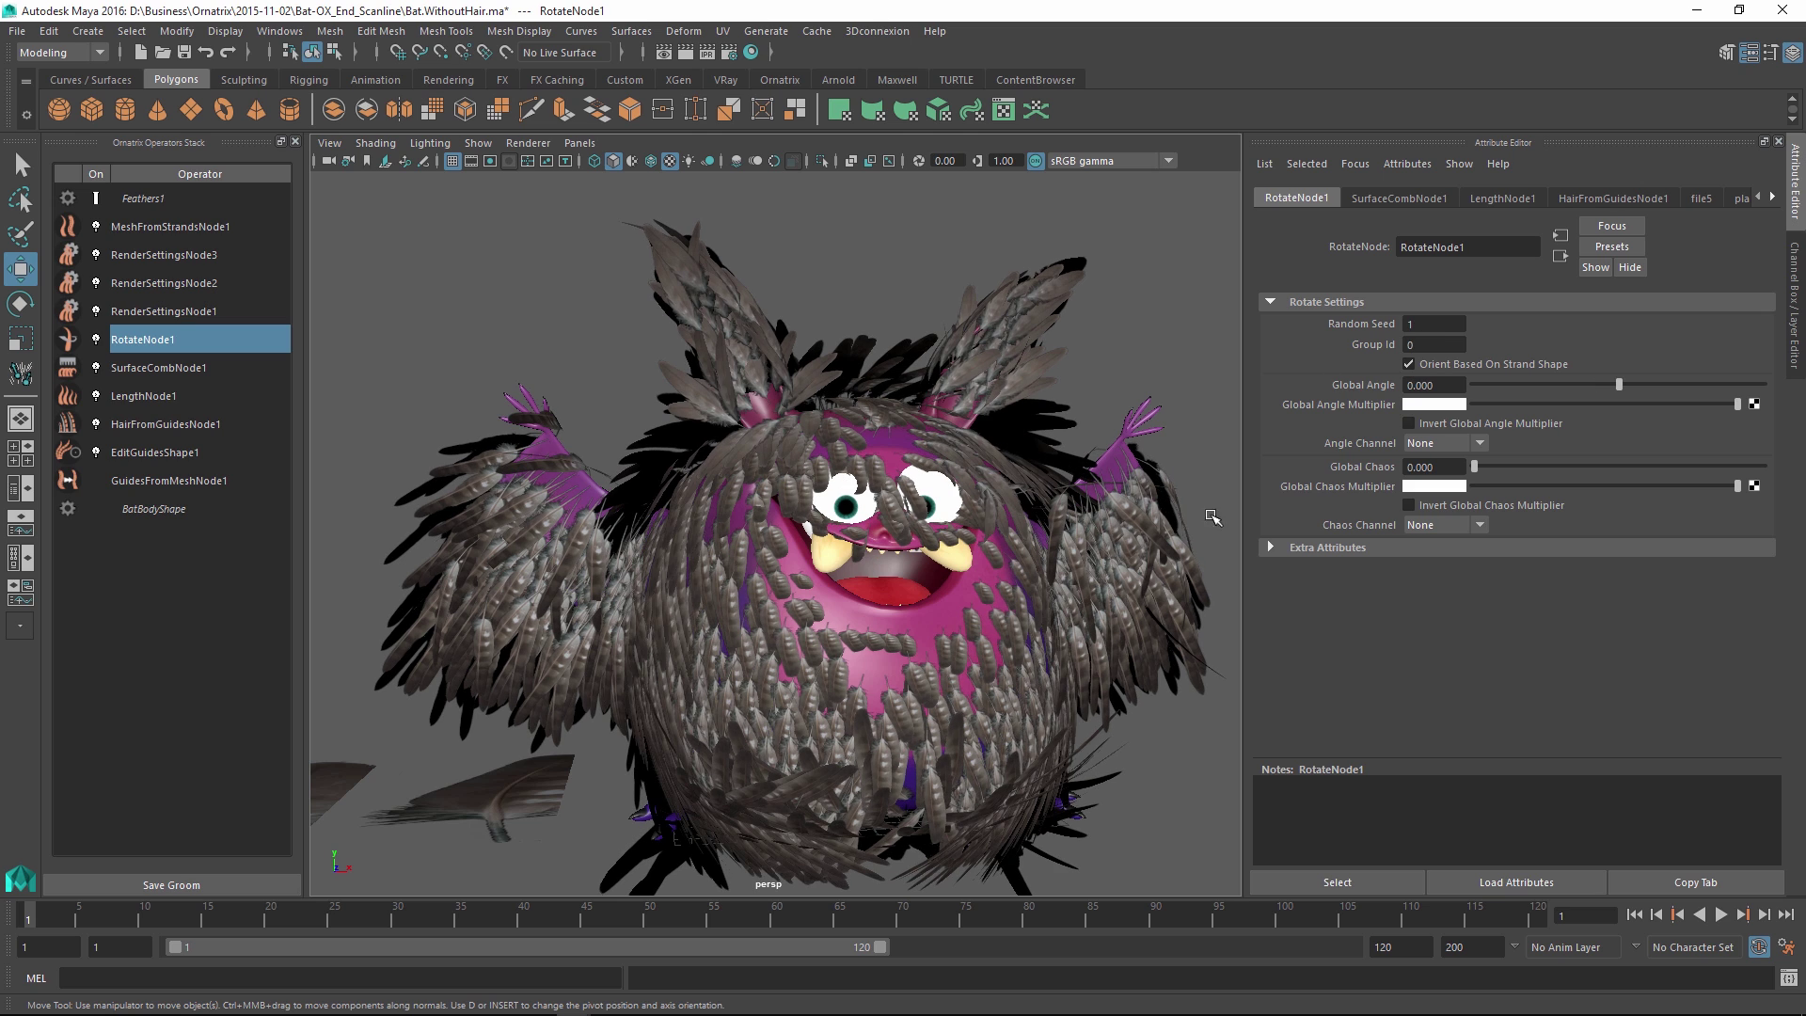
# In SurfaceCombNode1's slope ramp, move the middle point to position 0.3665 with value 1.0 and raise the root point.
pyautogui.click(171, 375)
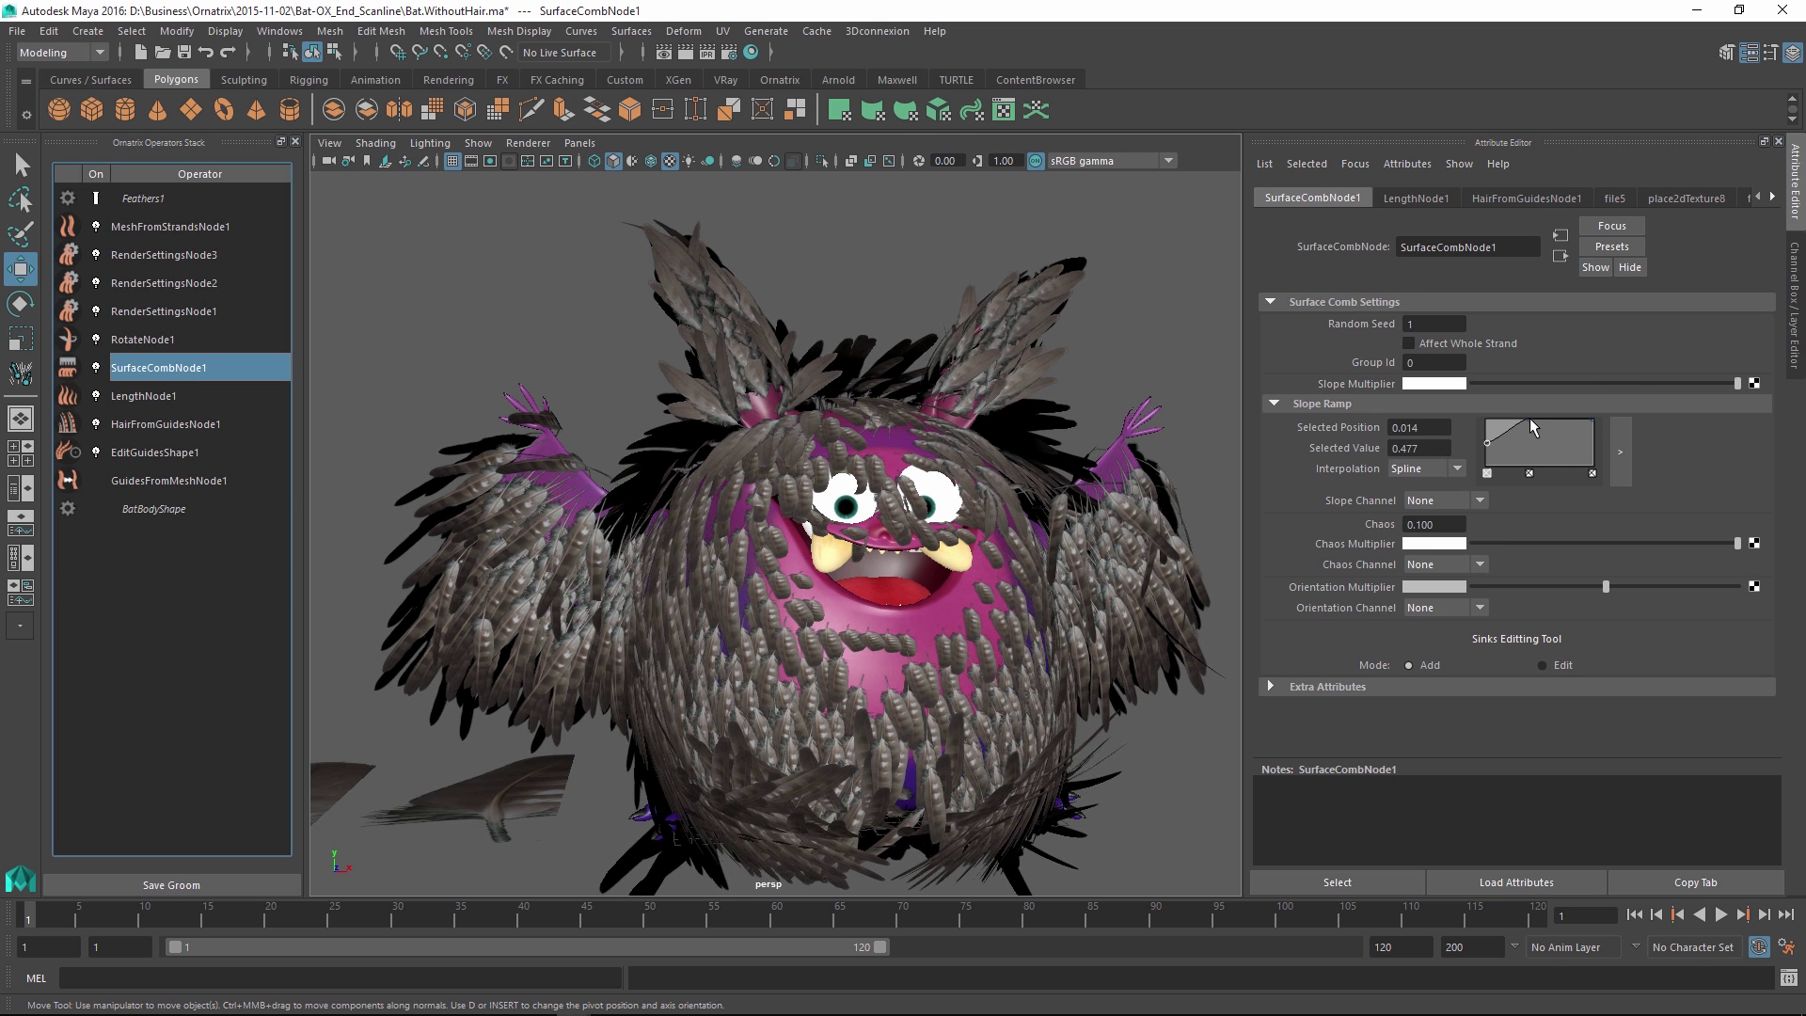
pyautogui.click(1614, 441)
pyautogui.moveTo(1167, 448); pyautogui.dragTo(1334, 537)
pyautogui.click(1372, 540)
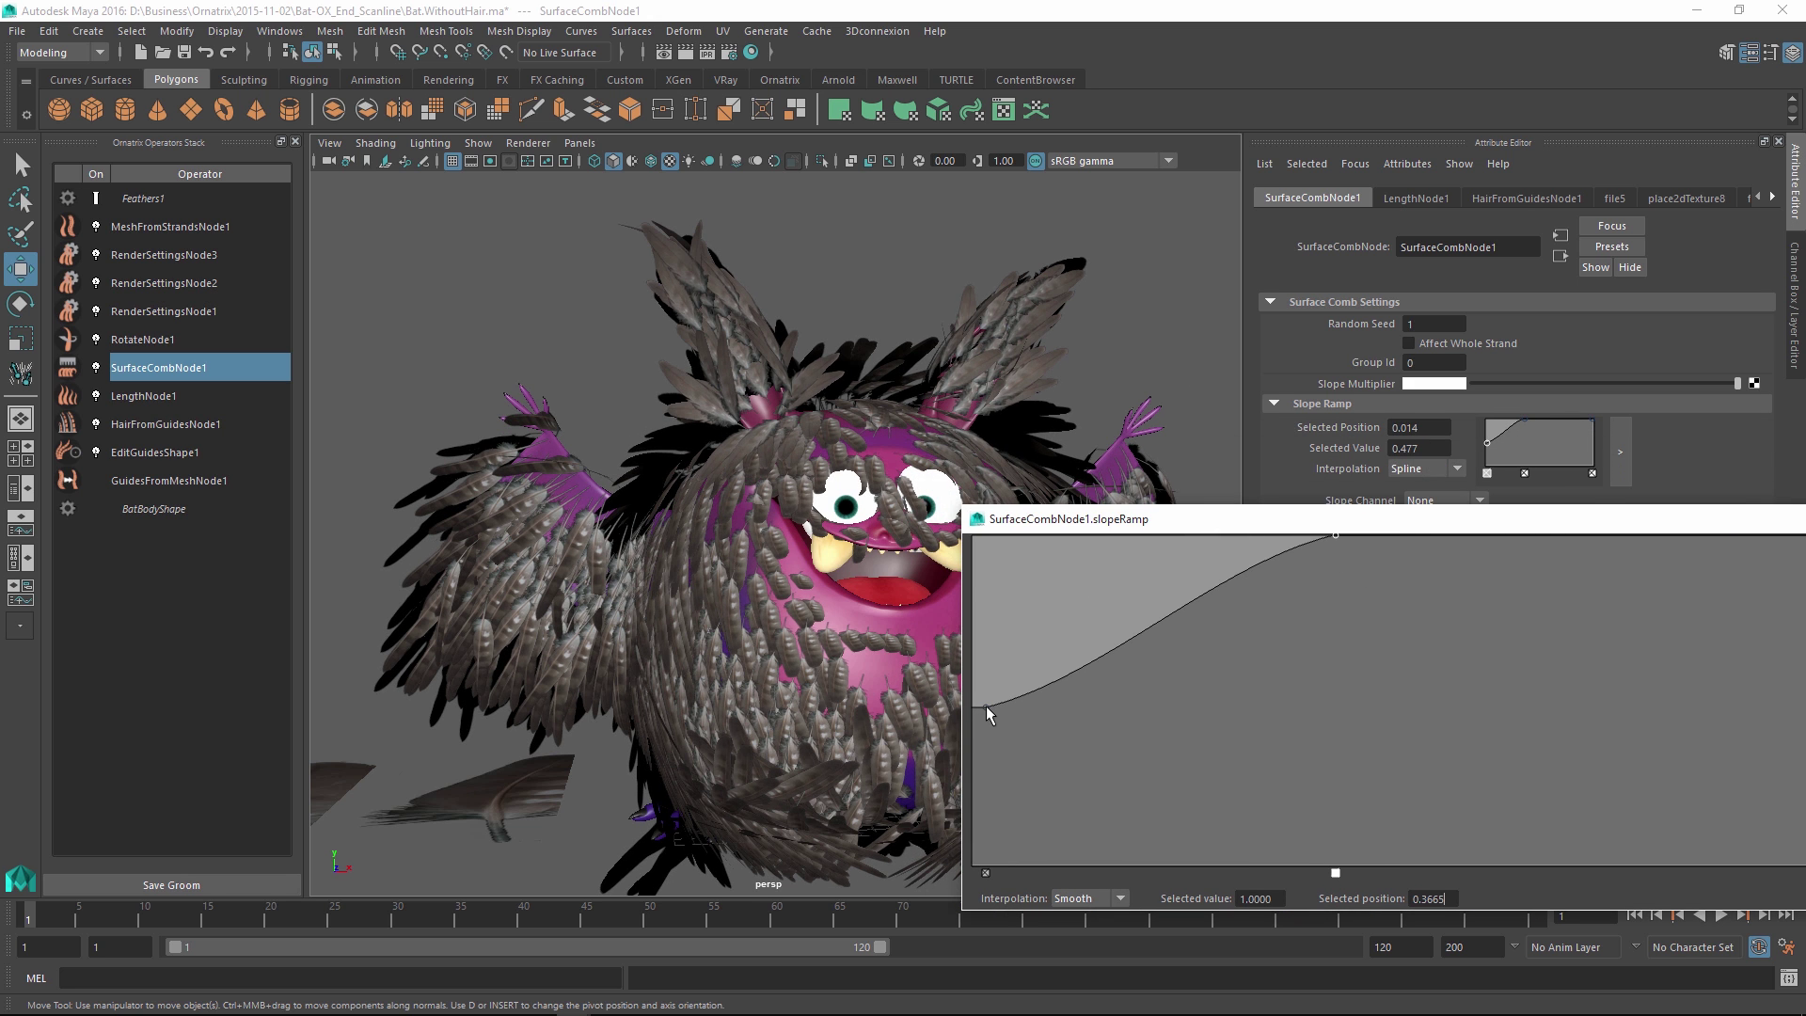
pyautogui.moveTo(985, 704); pyautogui.dragTo(983, 626)
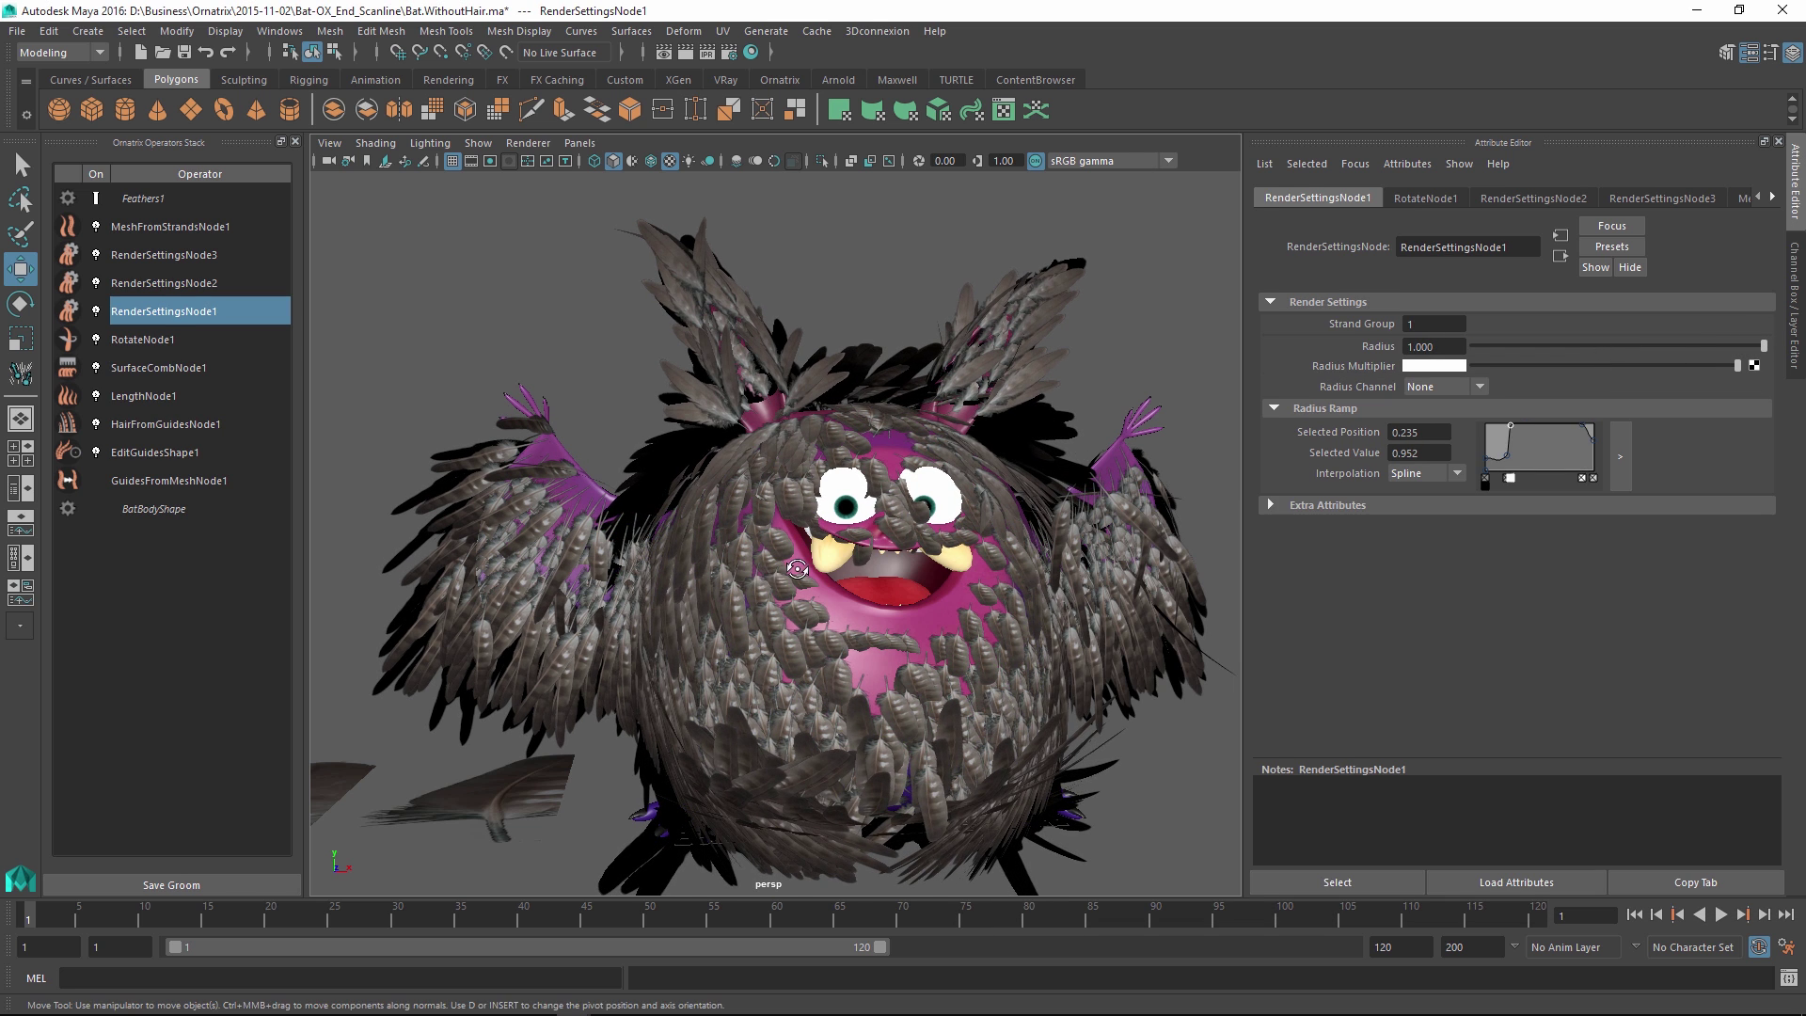
pyautogui.keyDown('alt'); pyautogui.moveTo(775, 546); pyautogui.dragTo(786, 516); pyautogui.keyUp('alt')
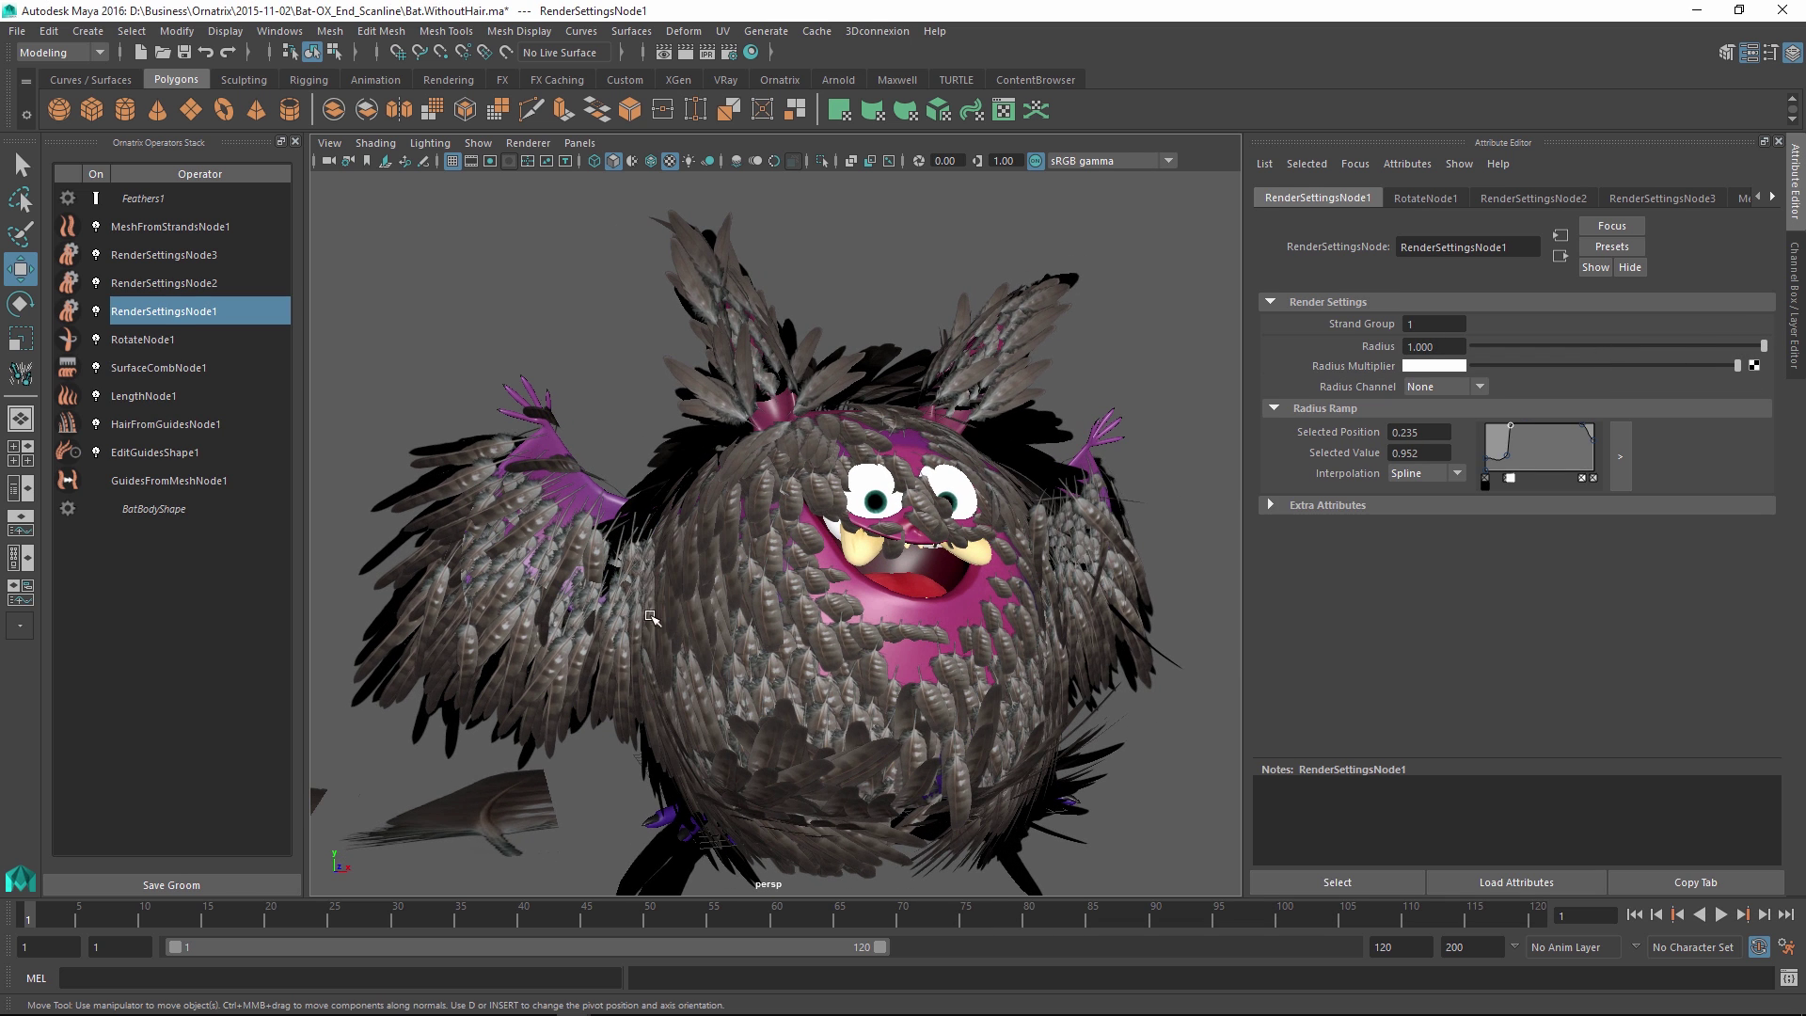